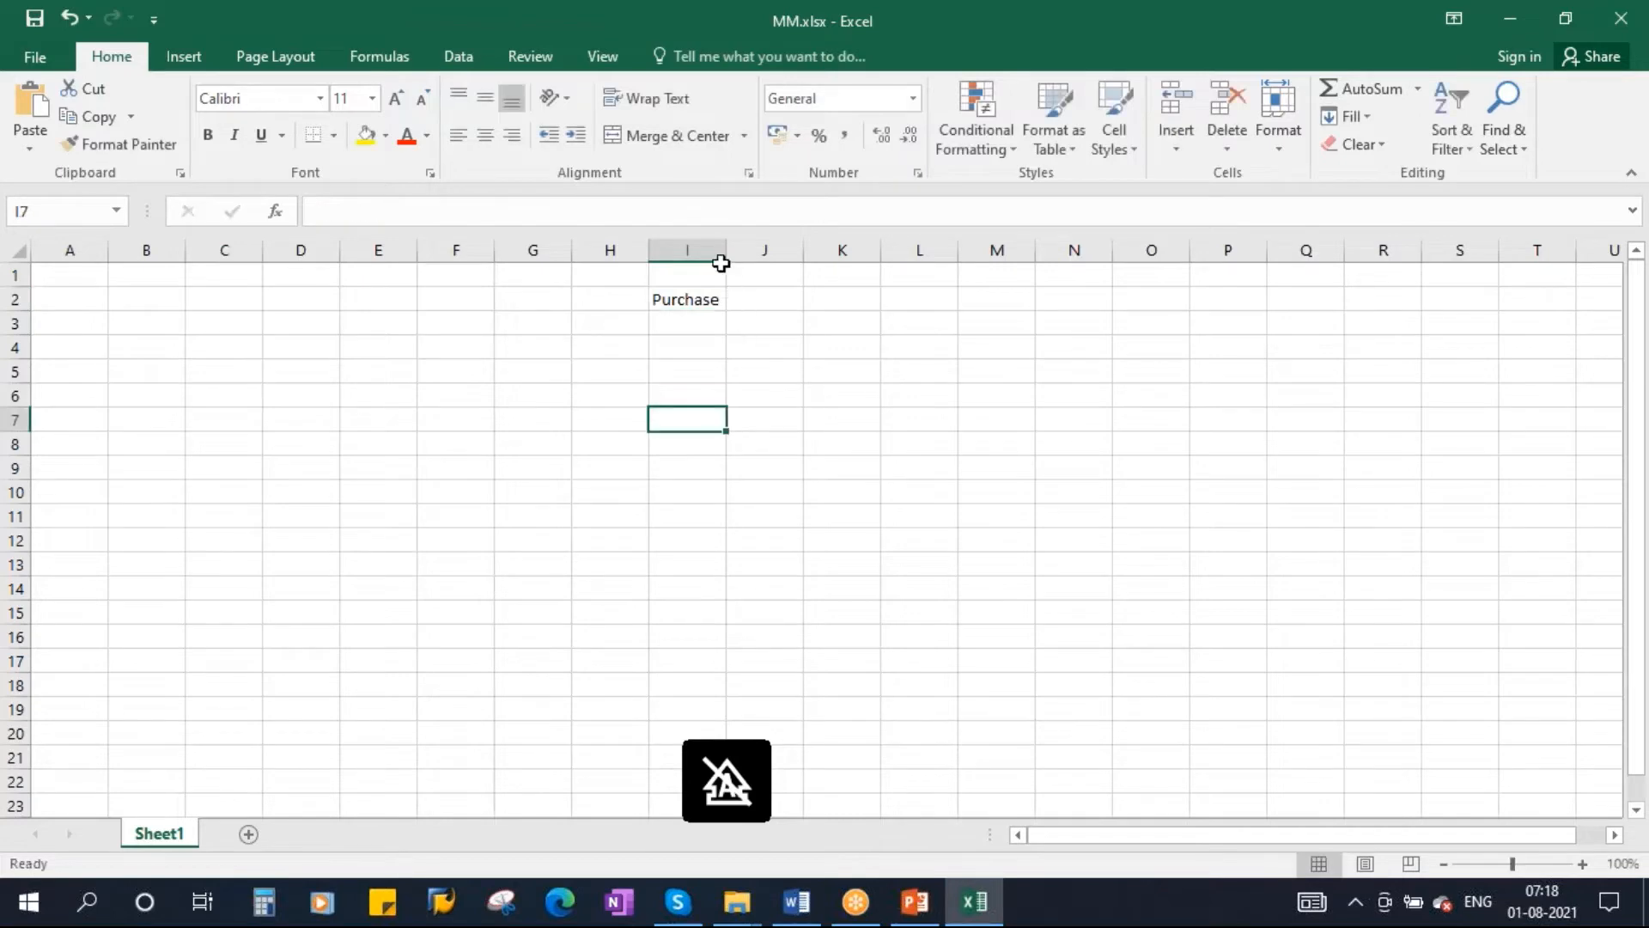
# Step: Widen column I slightly and enter "Consume in production" in I3, below "Purchase"
pyautogui.moveTo(726, 251); pyautogui.dragTo(750, 251)
pyautogui.click(694, 328)
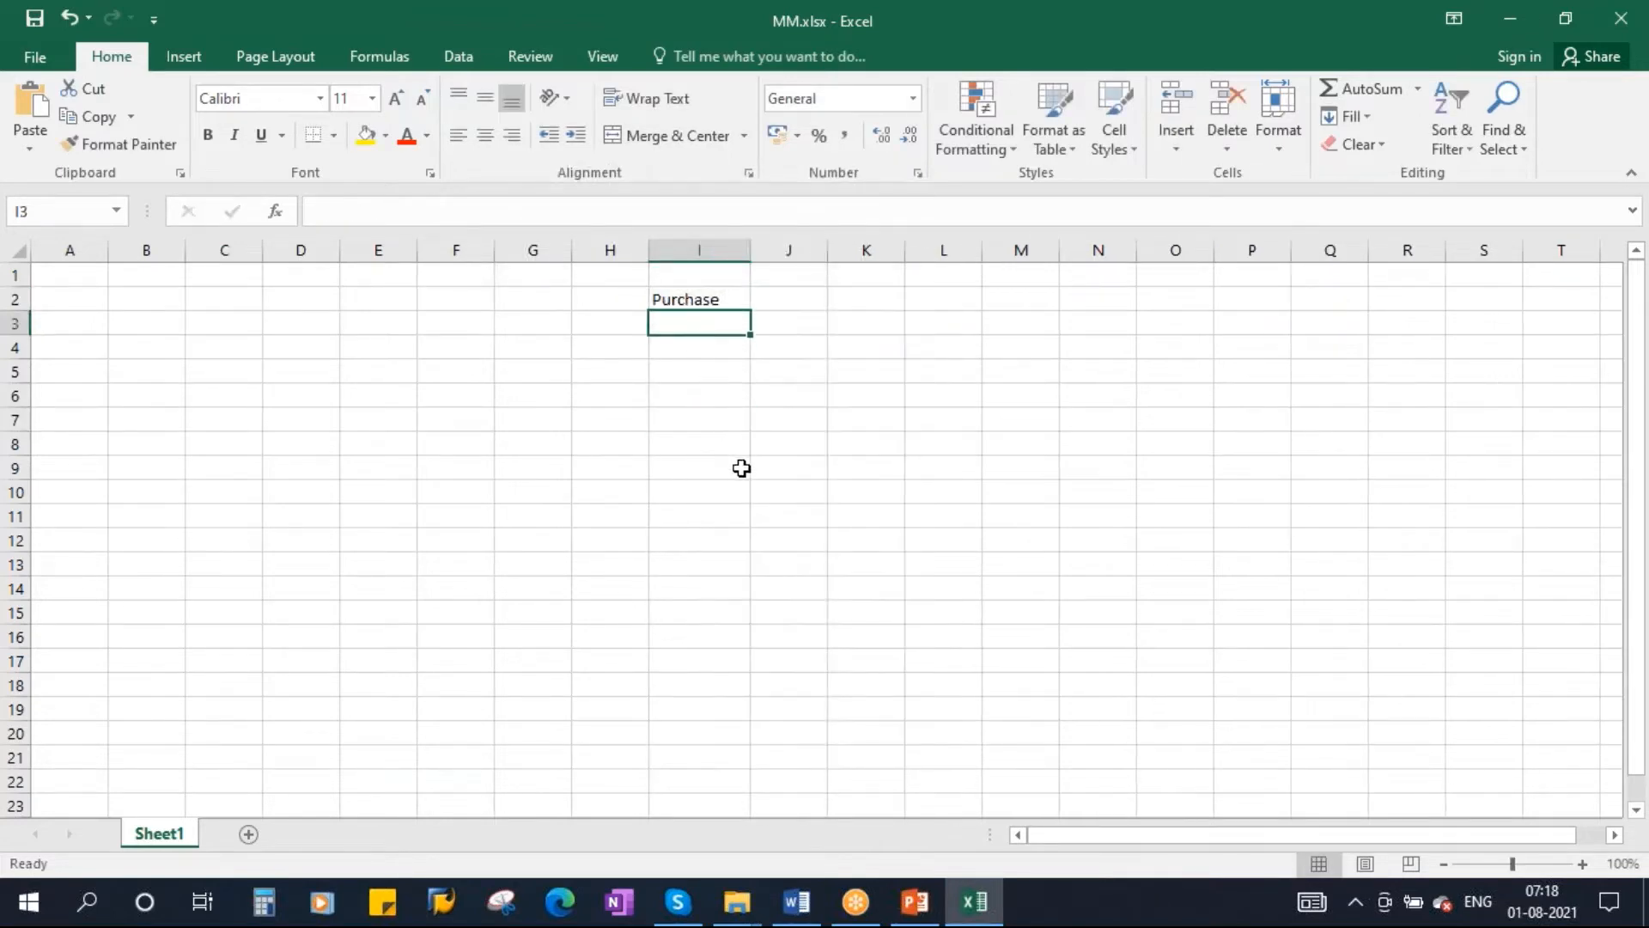
pyautogui.write('cON')
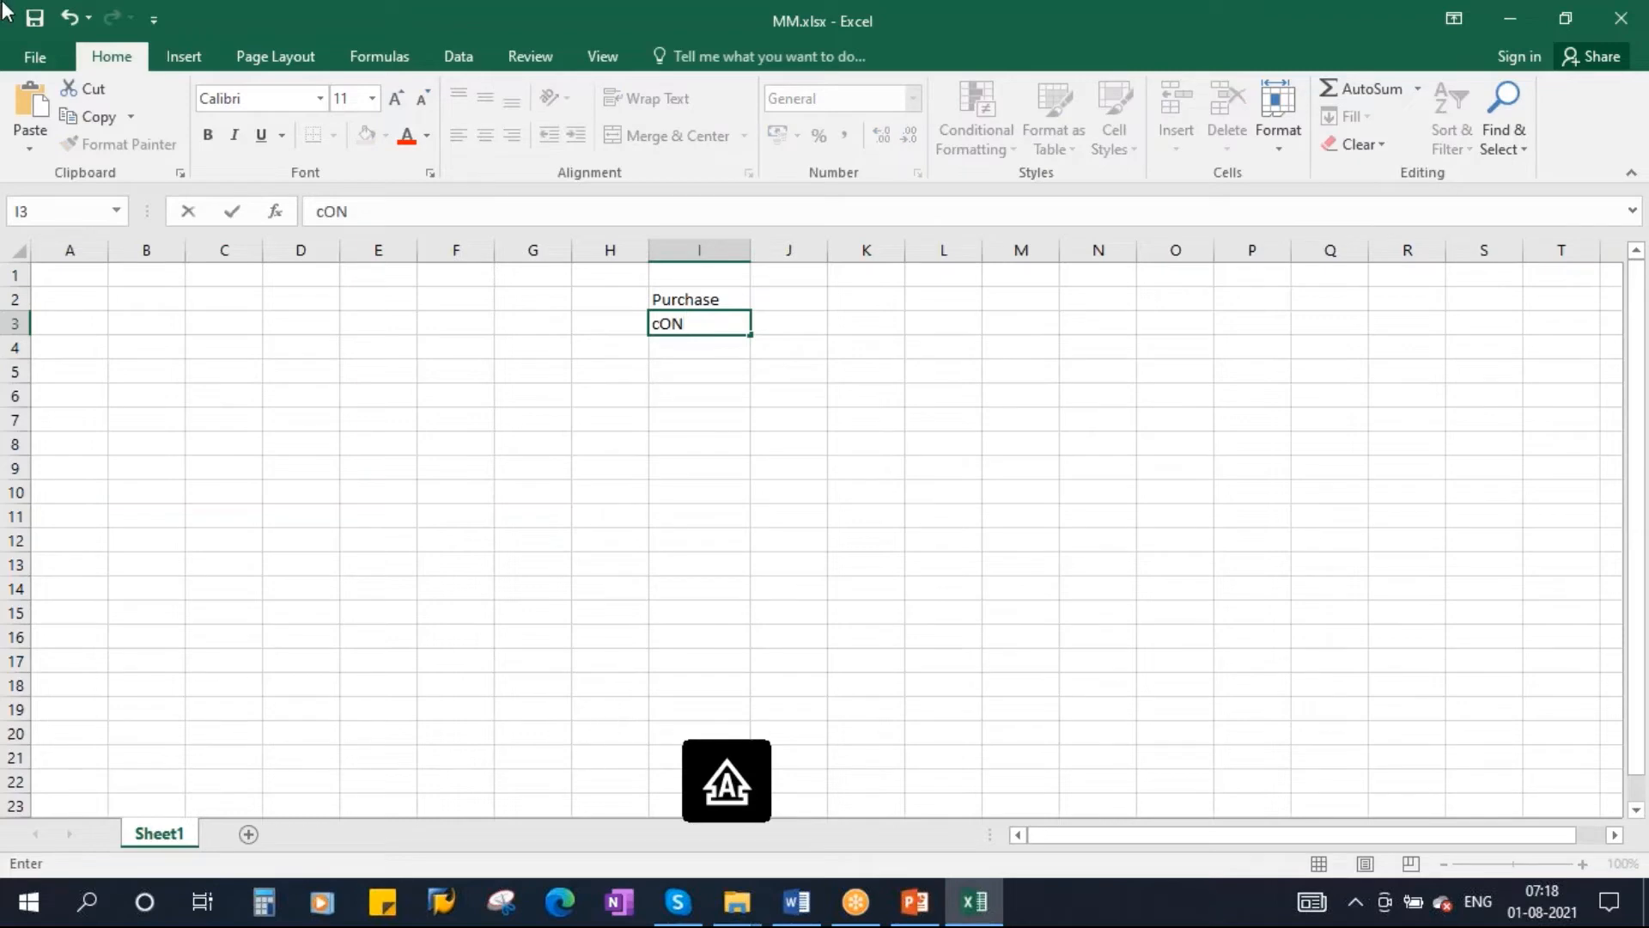
pyautogui.press('BackSpace')
pyautogui.press('BackSpace')
pyautogui.press('BackSpace')
pyautogui.write('Co')
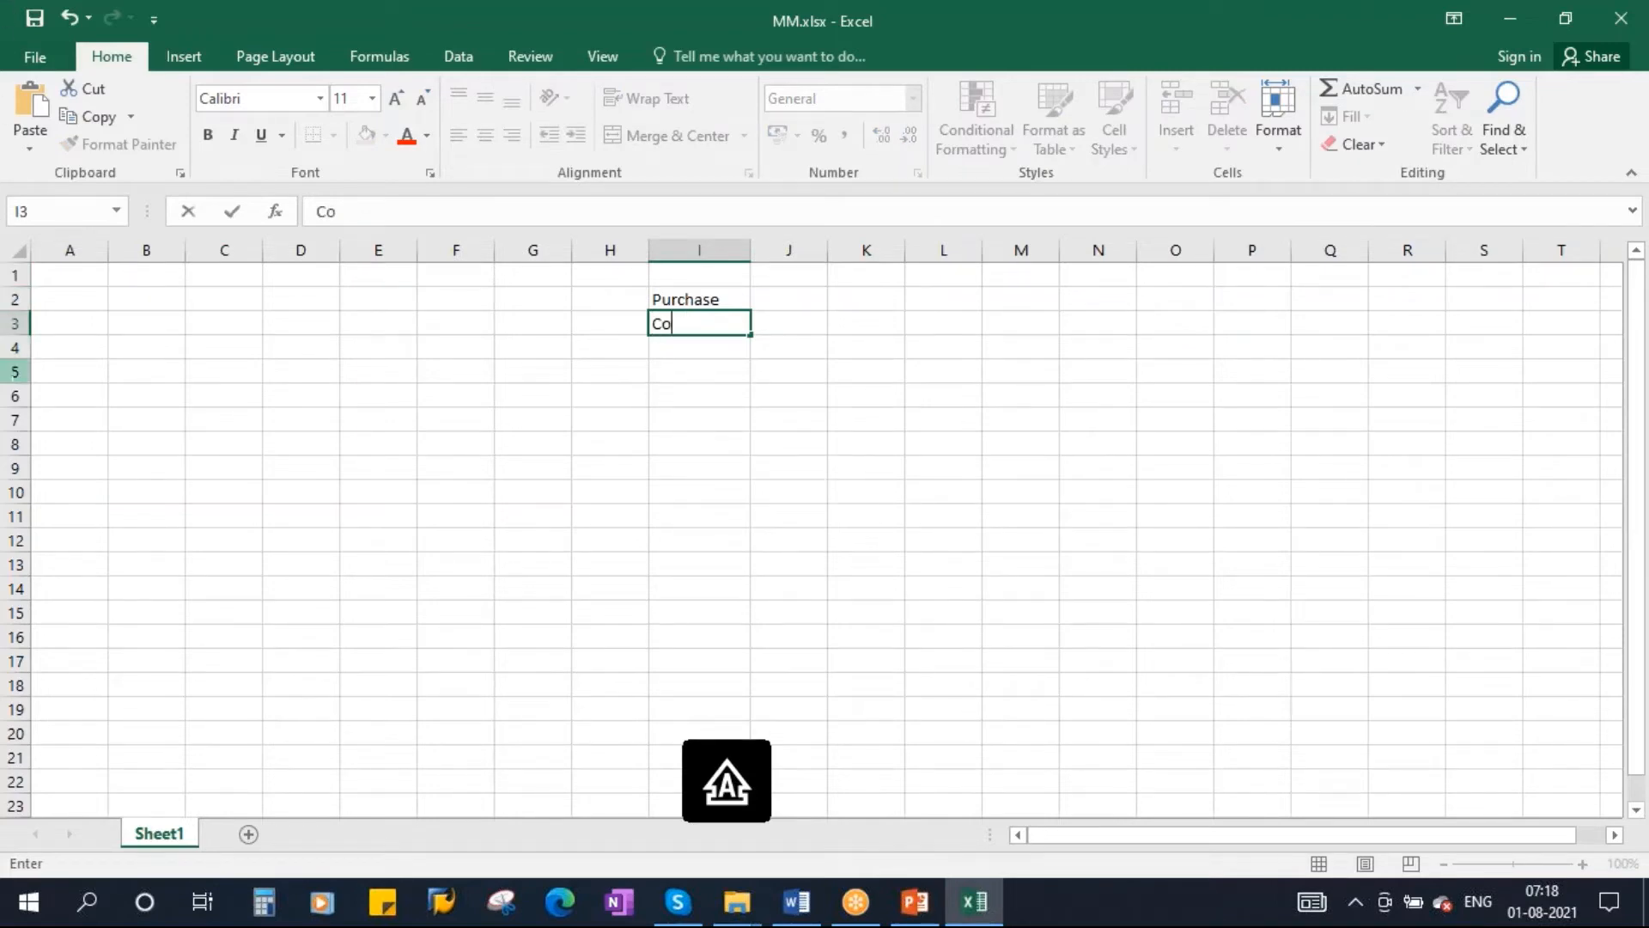
pyautogui.write('nsume in')
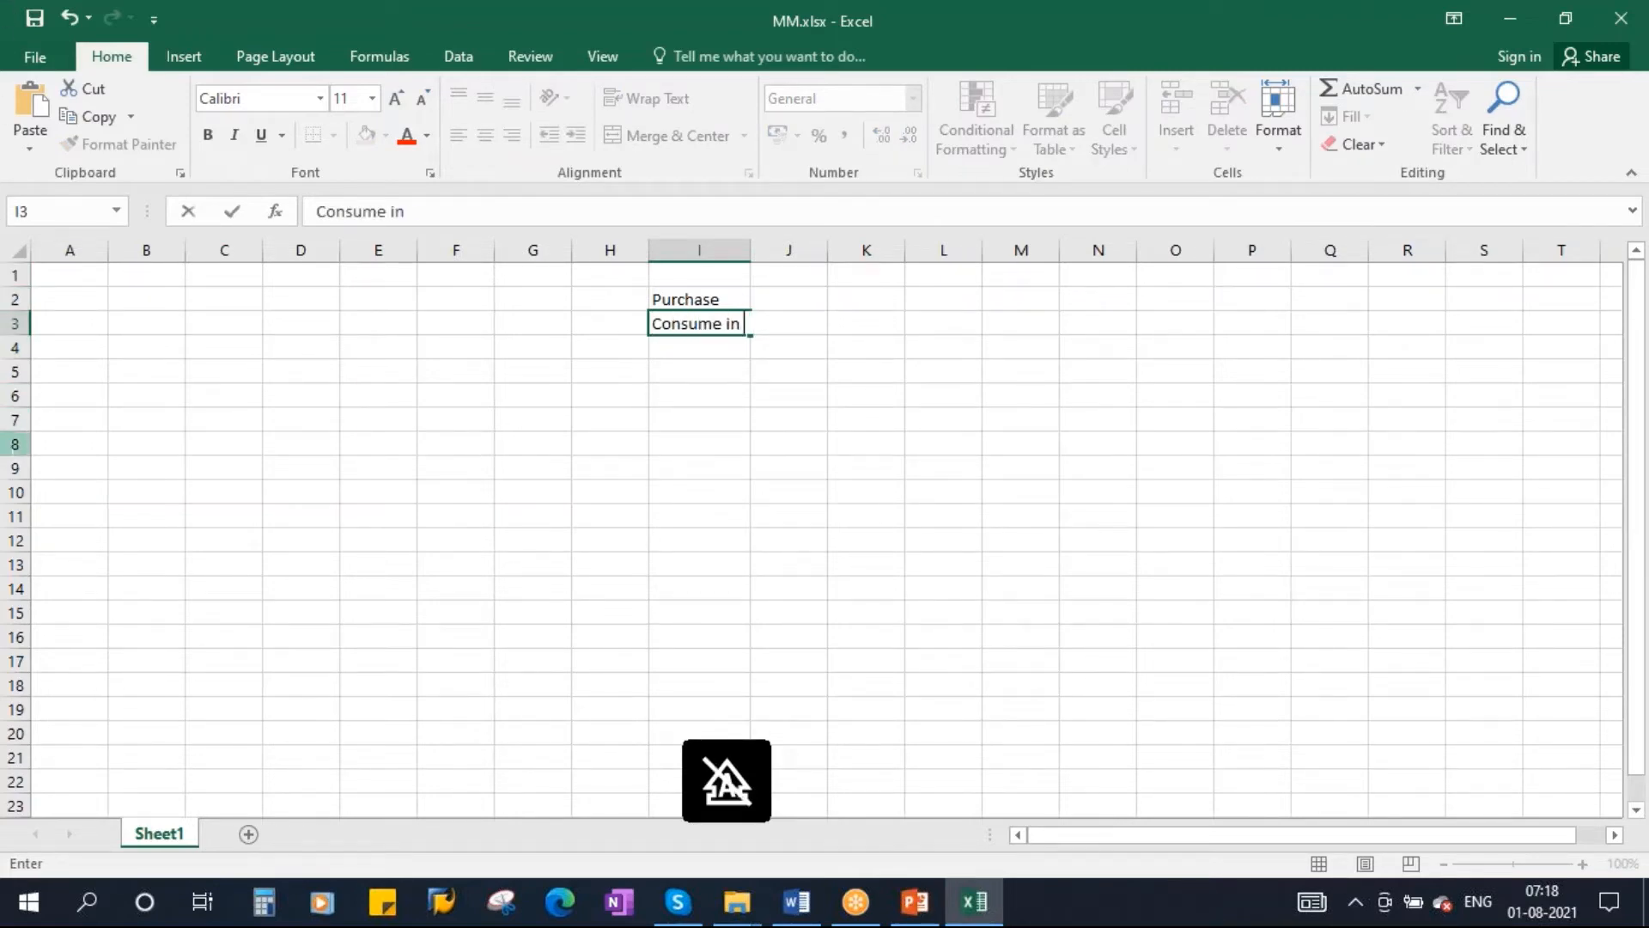
pyautogui.write(' prd')
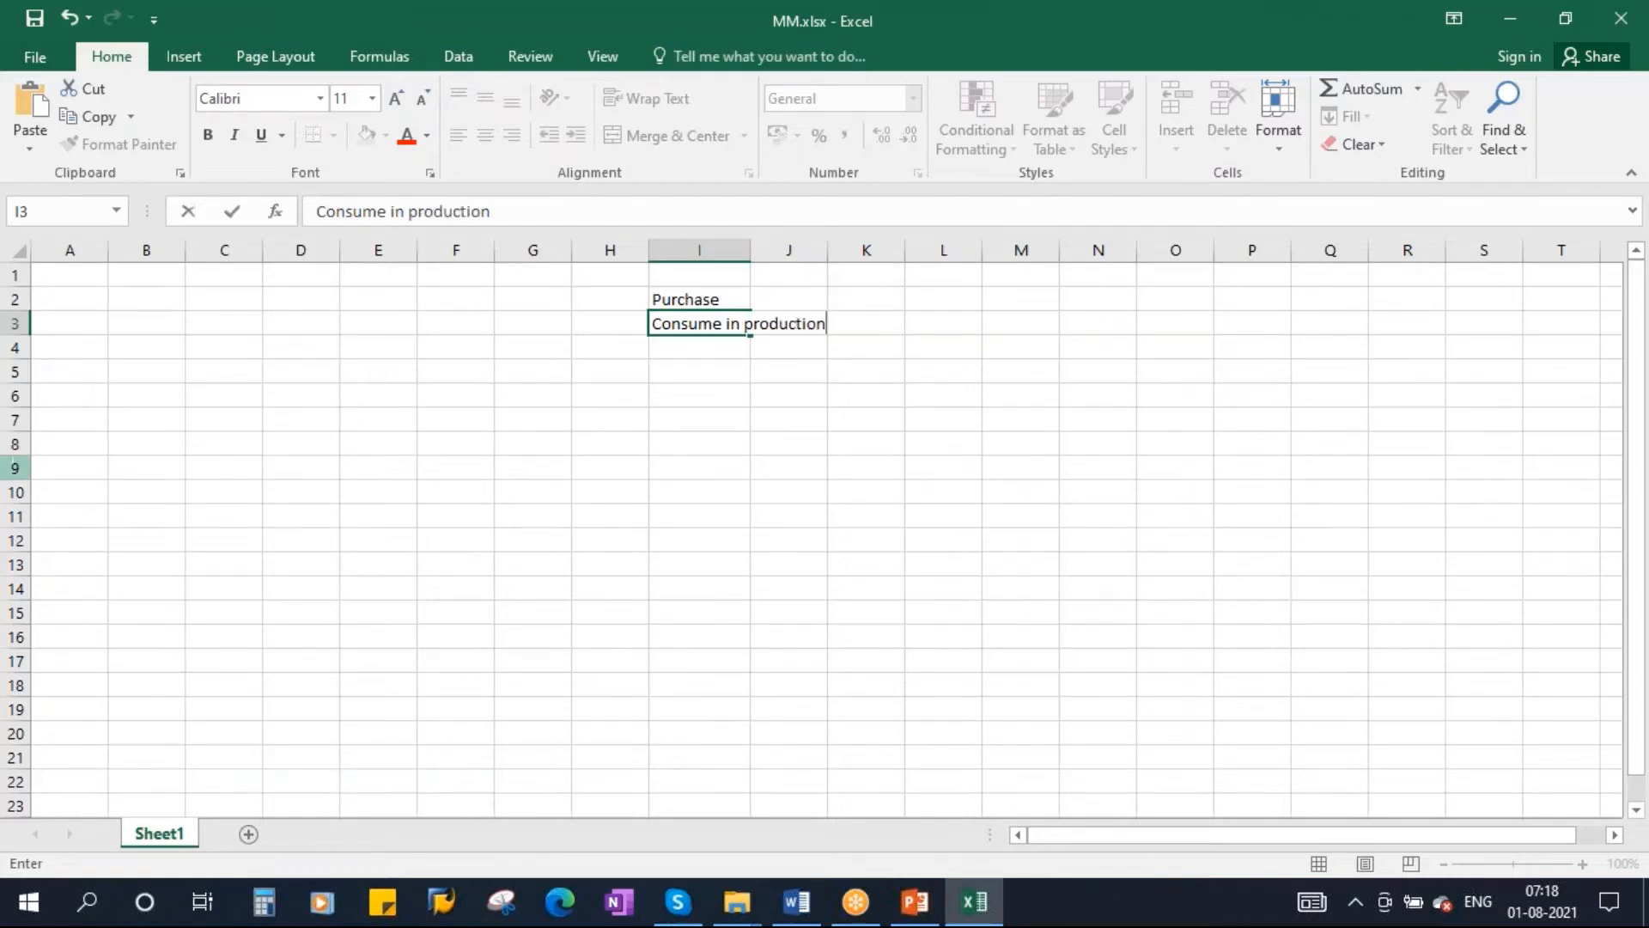
pyautogui.press('Return')
# Step: Enter "No sales" in I4 and widen column I to fit its longest entry
pyautogui.write('n')
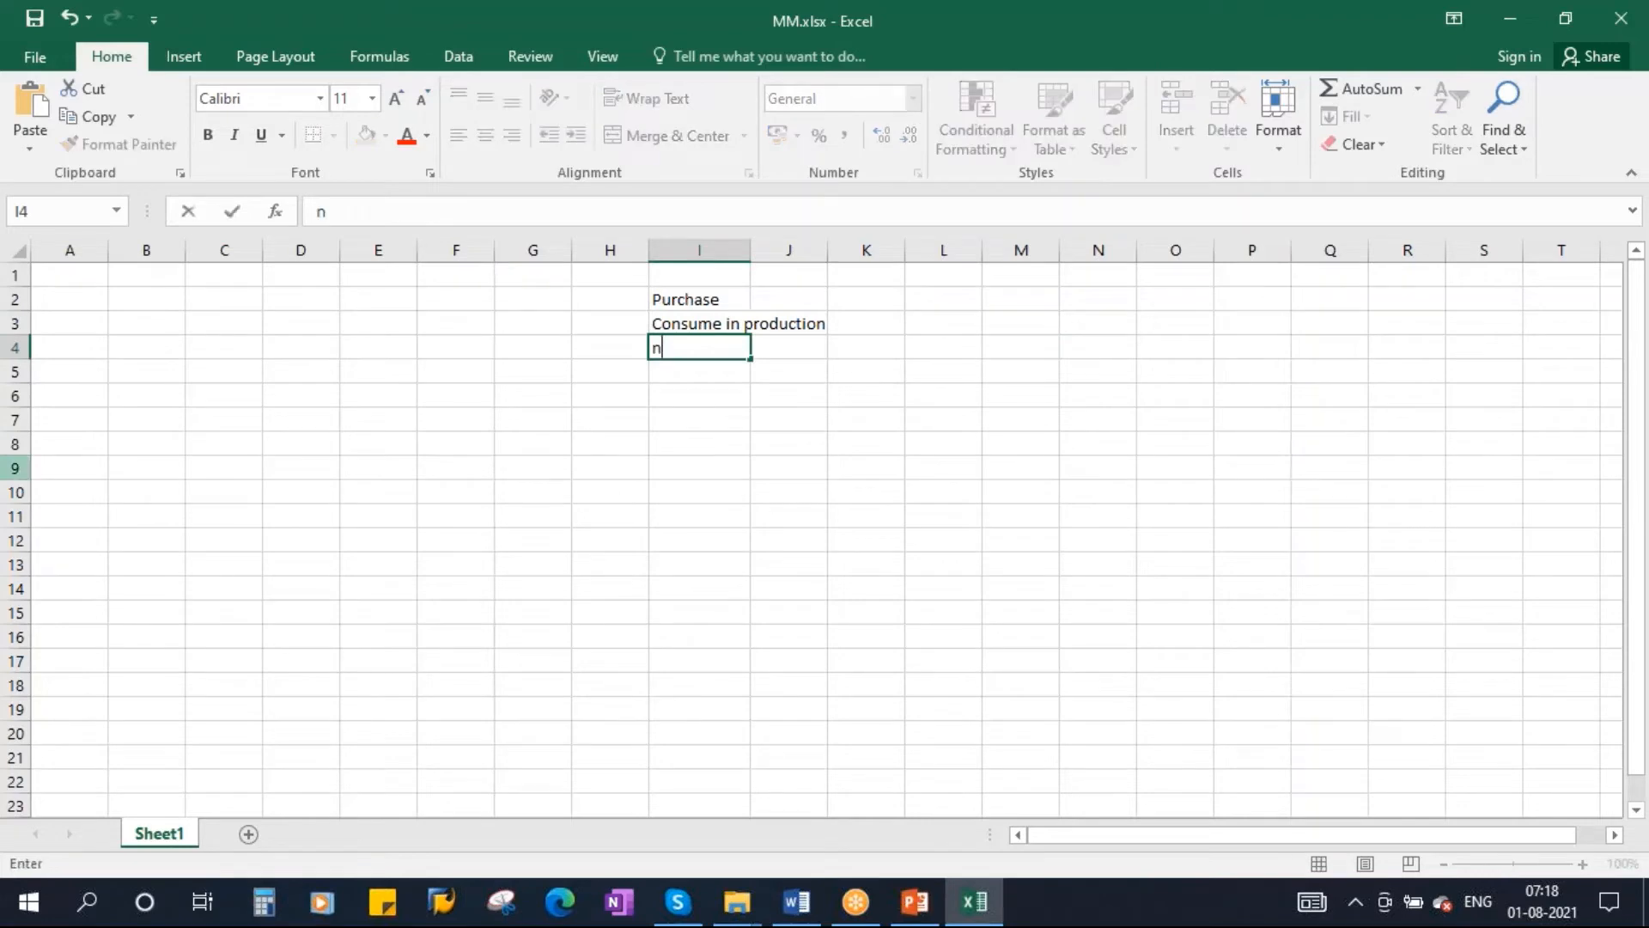
pyautogui.press('capslock')
pyautogui.write('o sales')
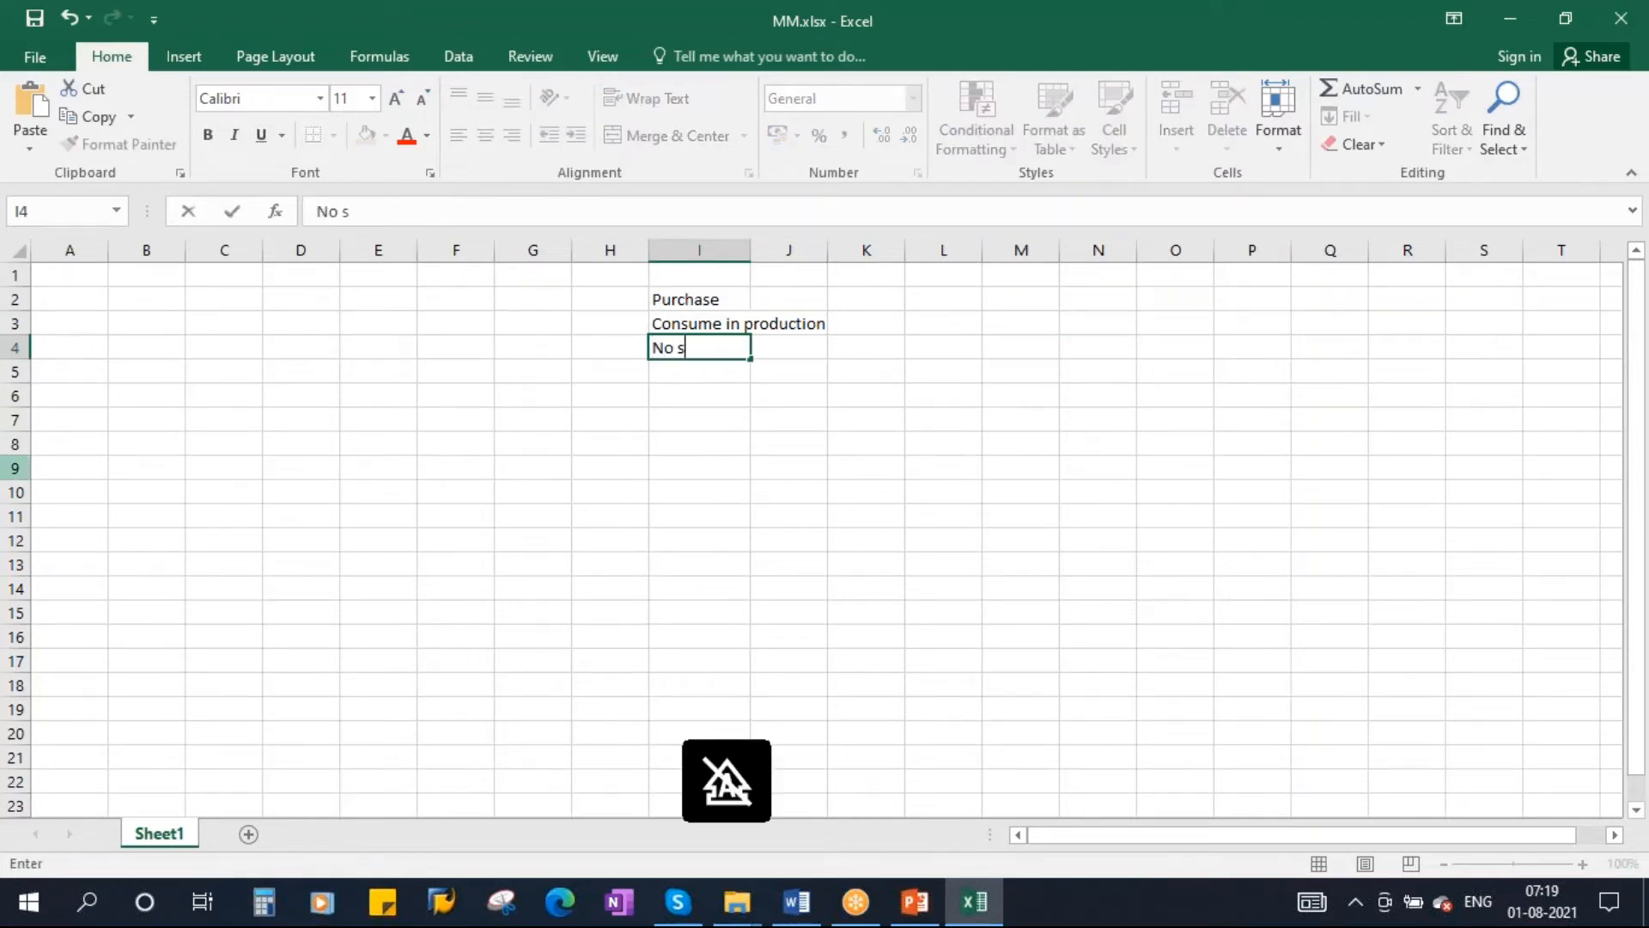
pyautogui.click(796, 538)
pyautogui.moveTo(759, 235); pyautogui.dragTo(865, 249)
pyautogui.moveTo(758, 302); pyautogui.dragTo(741, 347)
# Step: Enter "Raw maetrials" in G3 and widen column G to fit the text
pyautogui.click(519, 324)
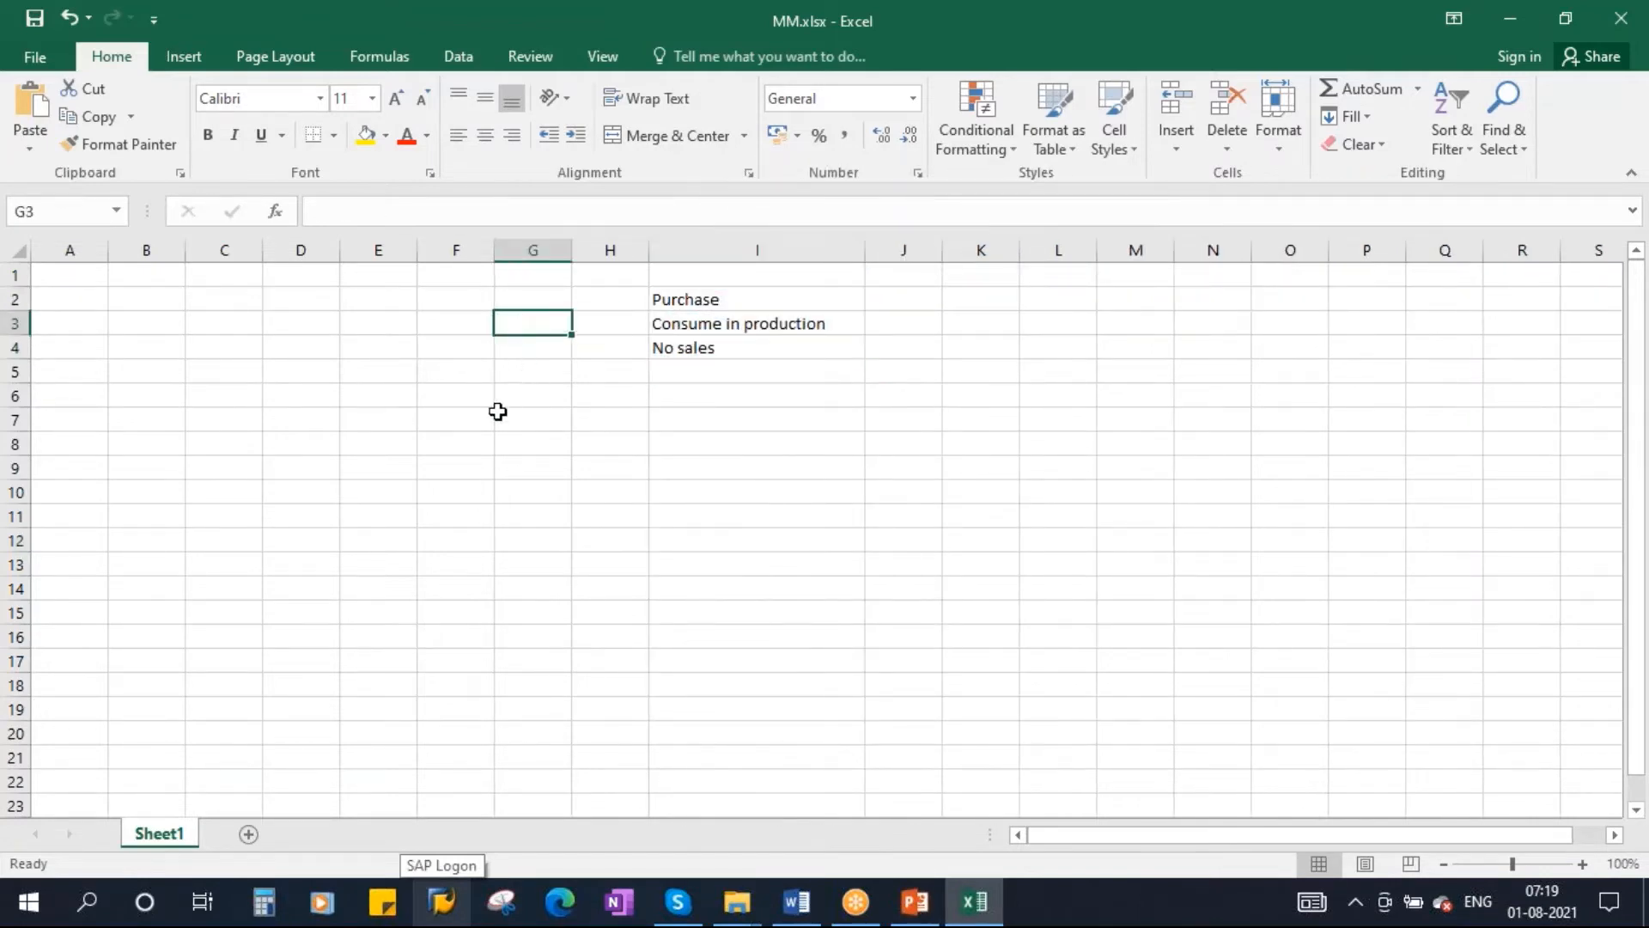
pyautogui.write('Raw m')
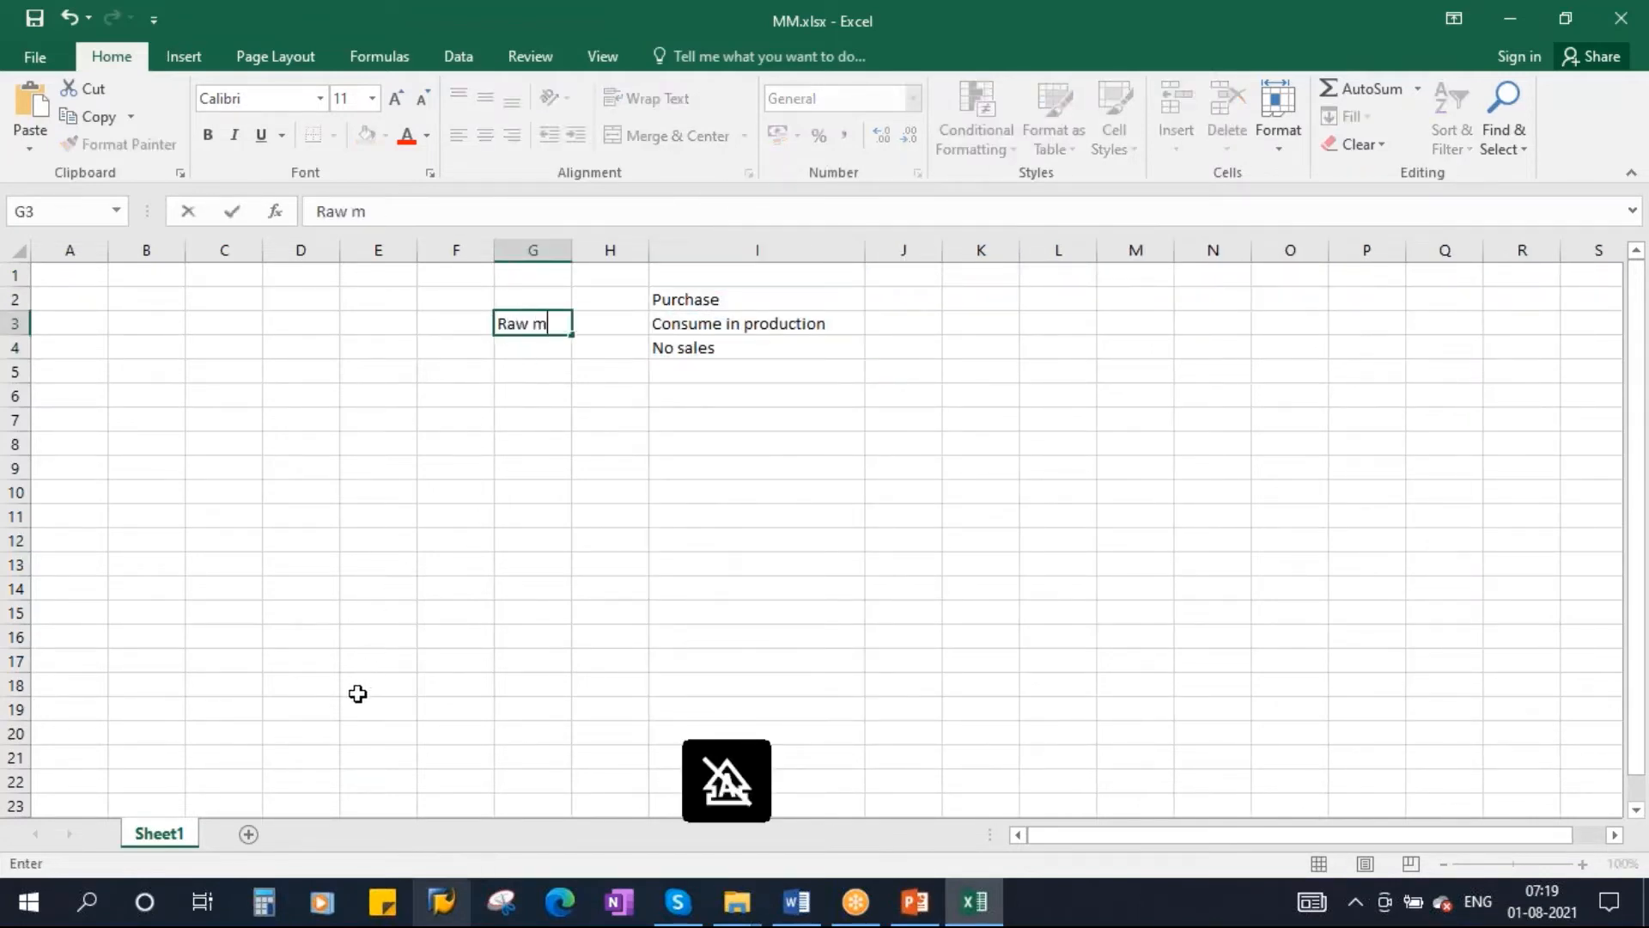
pyautogui.write('aetrials')
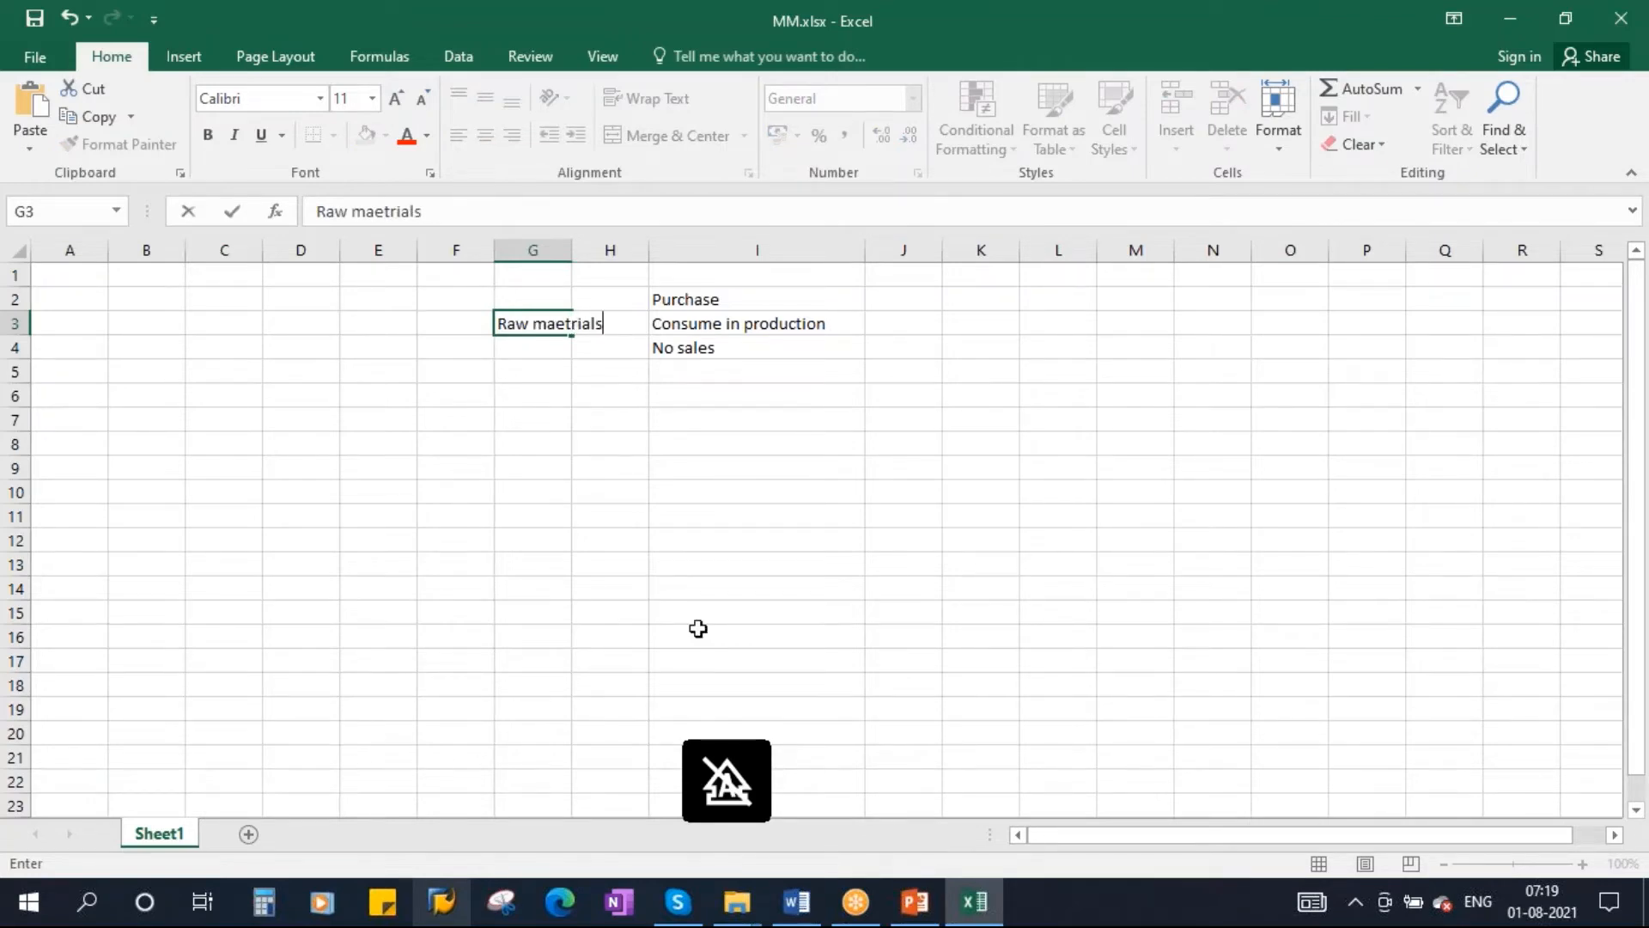
pyautogui.click(798, 443)
pyautogui.moveTo(574, 247); pyautogui.dragTo(674, 247)
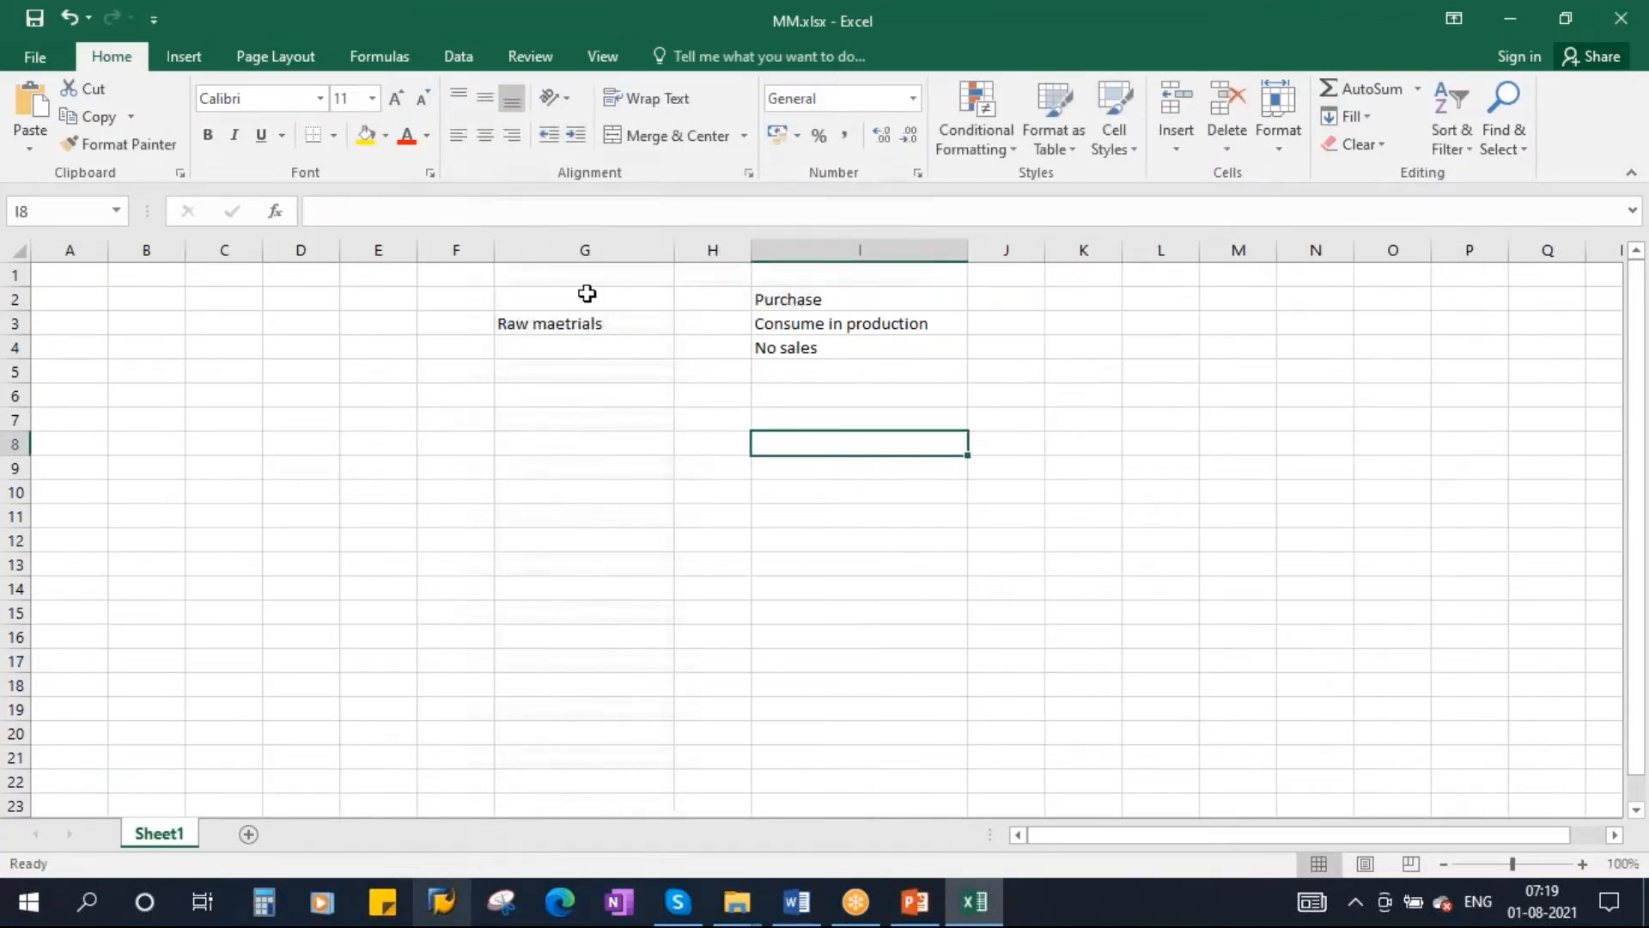
# Step: Enter the headings "Material Type" in G1 and "Prpoerties" in I1
pyautogui.click(556, 279)
pyautogui.write('Mat')
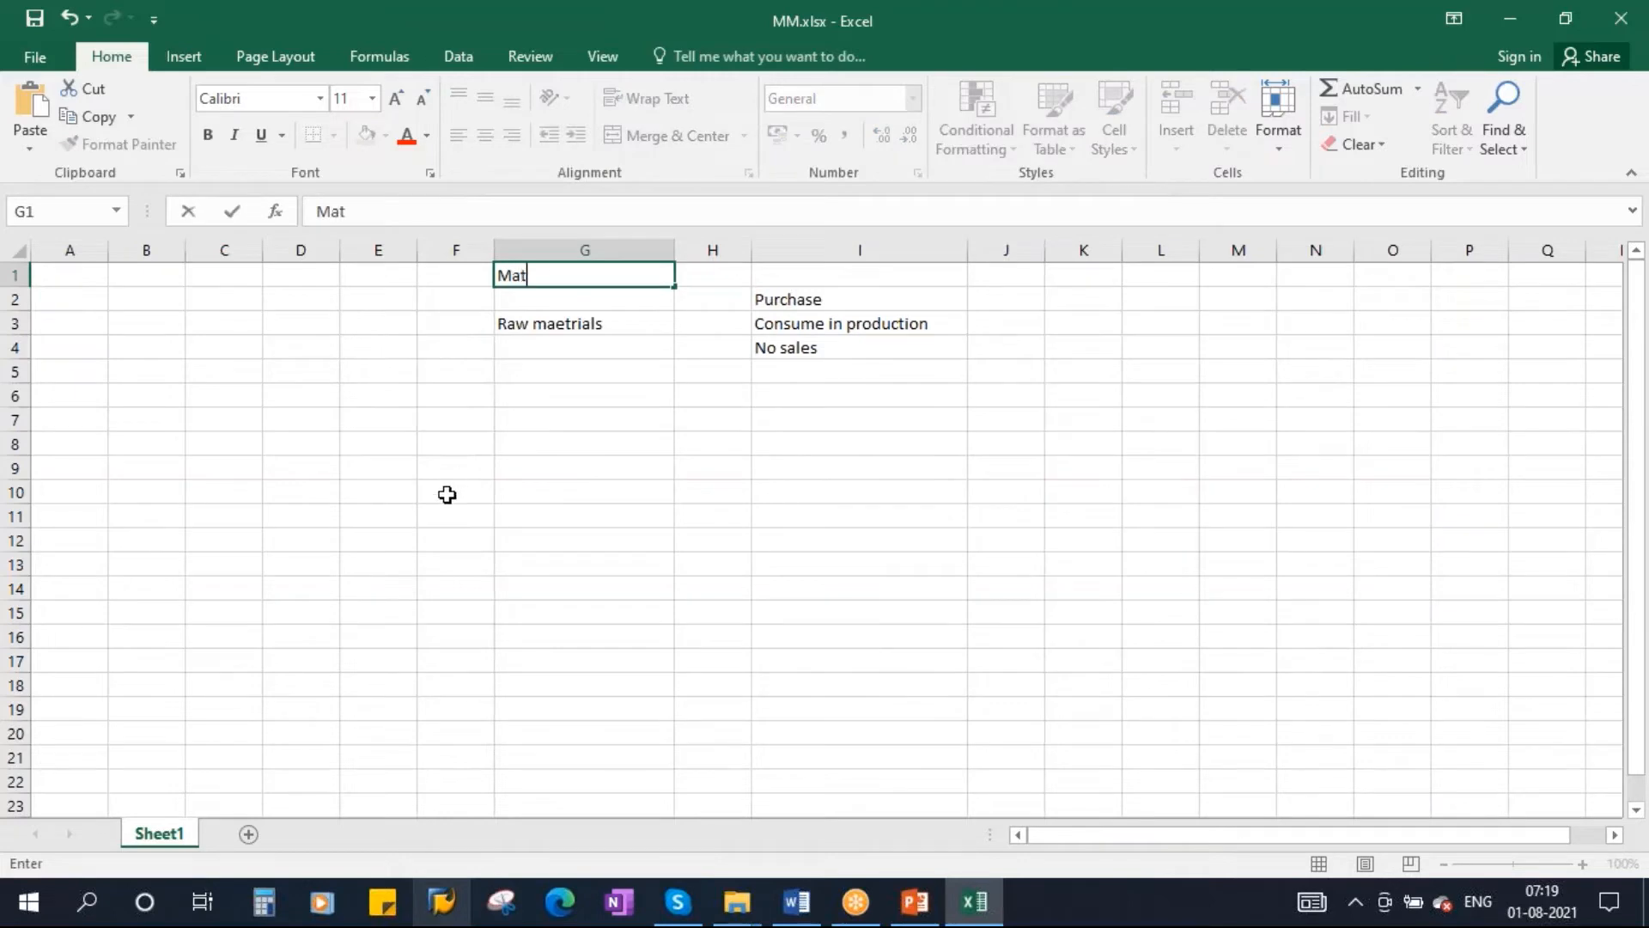
pyautogui.write('erial Type')
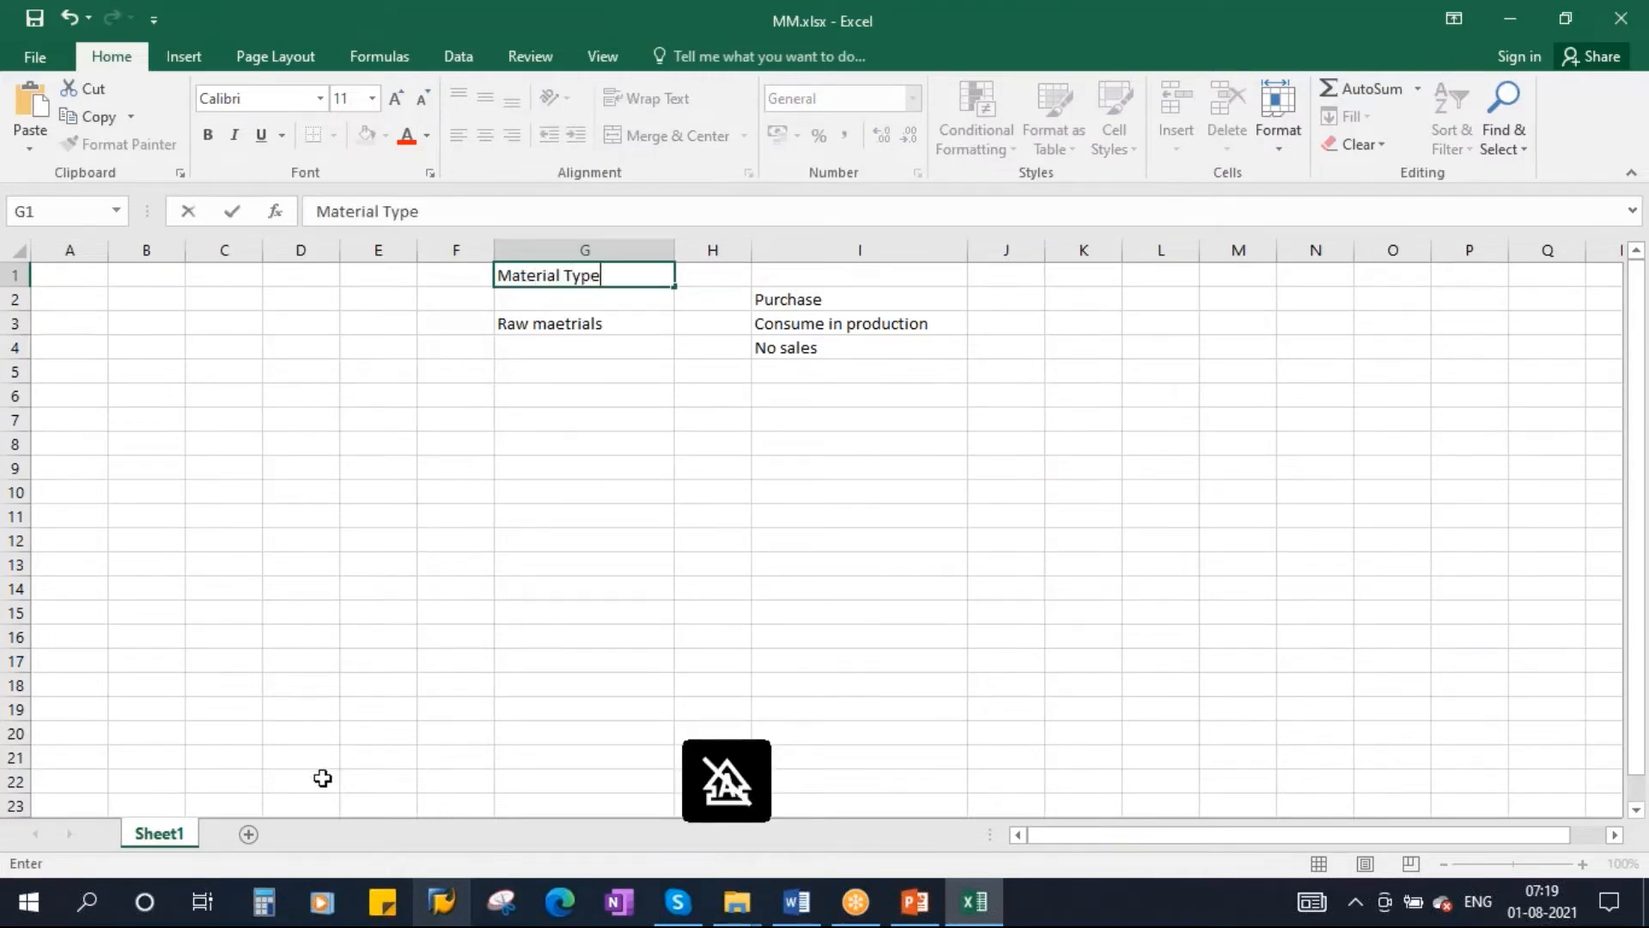
pyautogui.press('Tab')
pyautogui.click(853, 274)
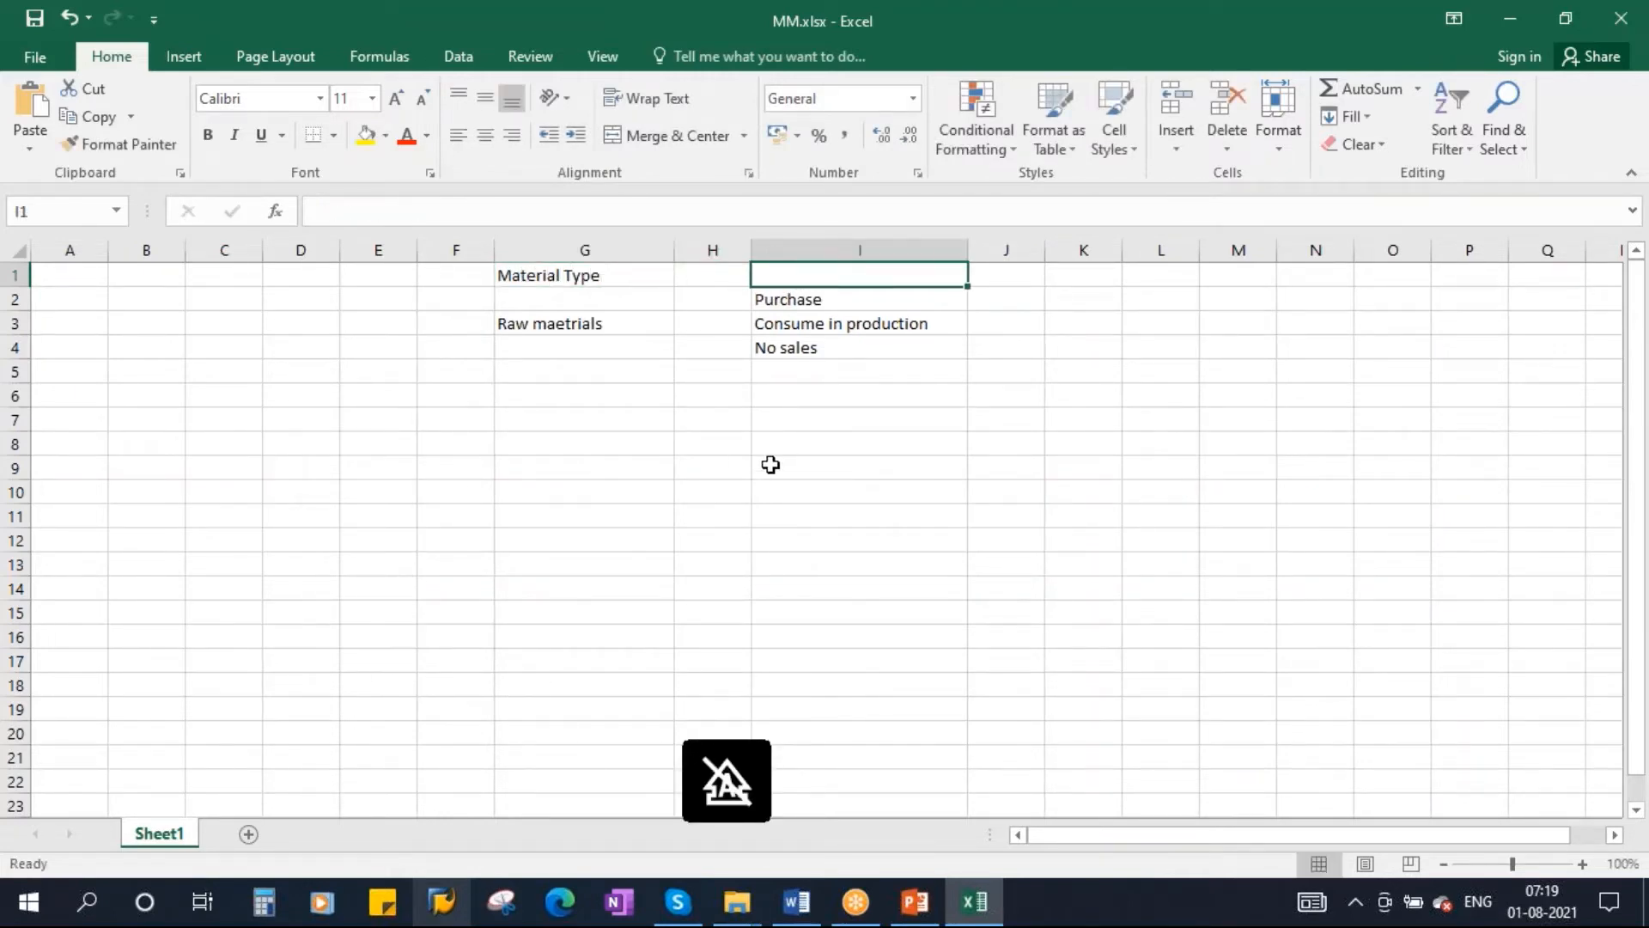
pyautogui.write('PRO')
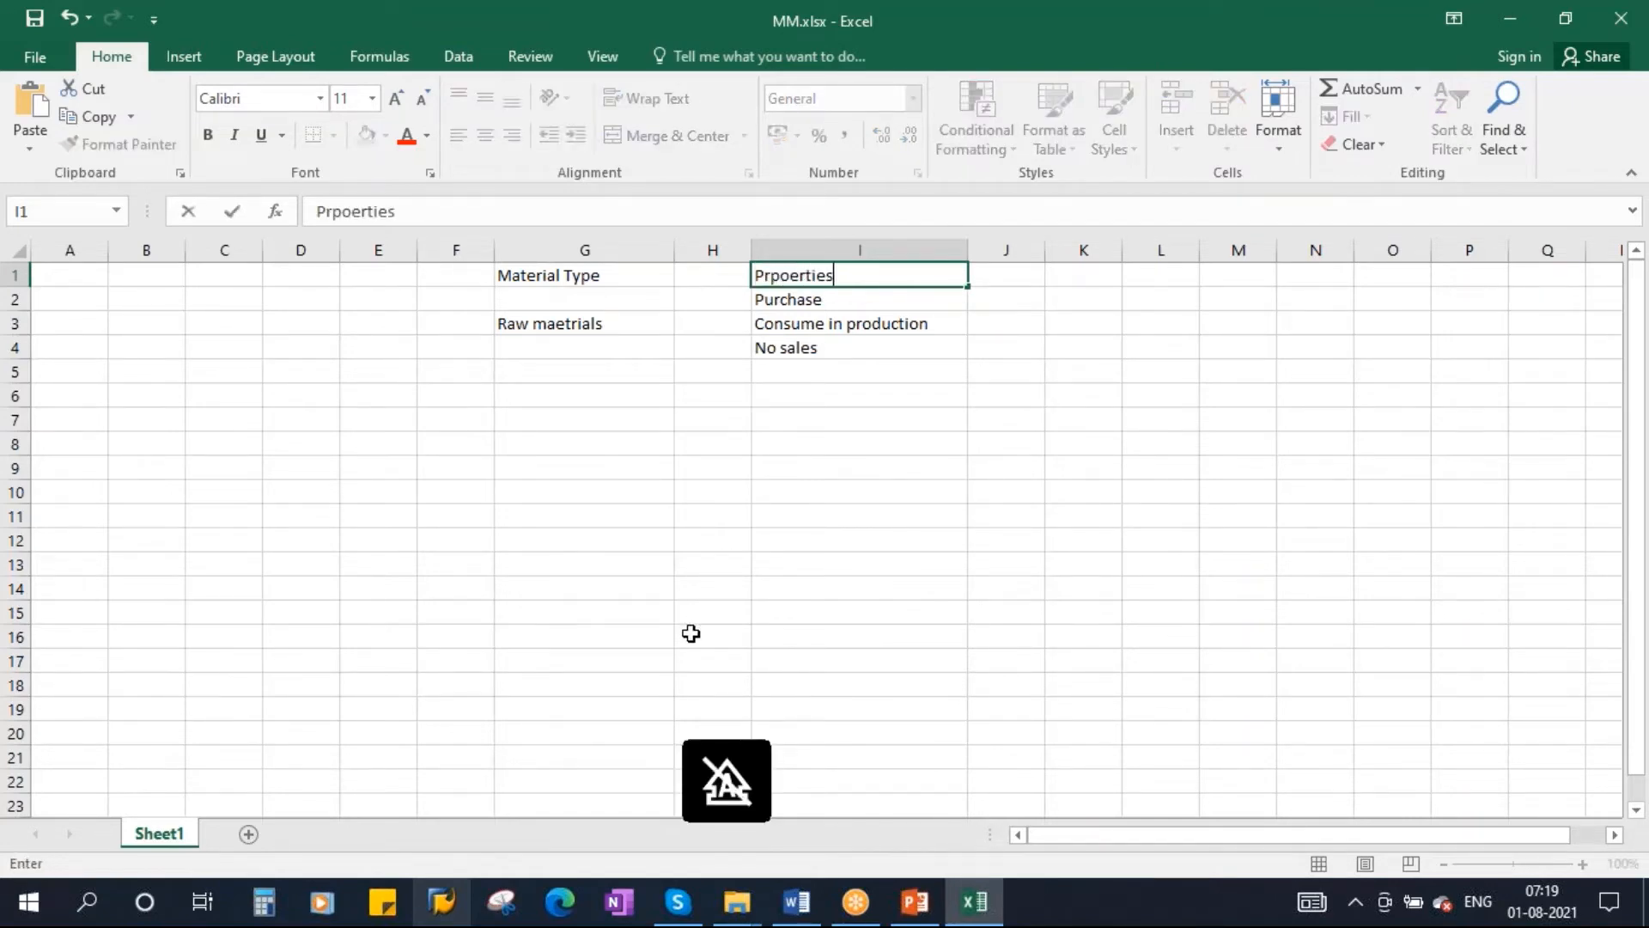
pyautogui.write('oerties')
pyautogui.click(776, 475)
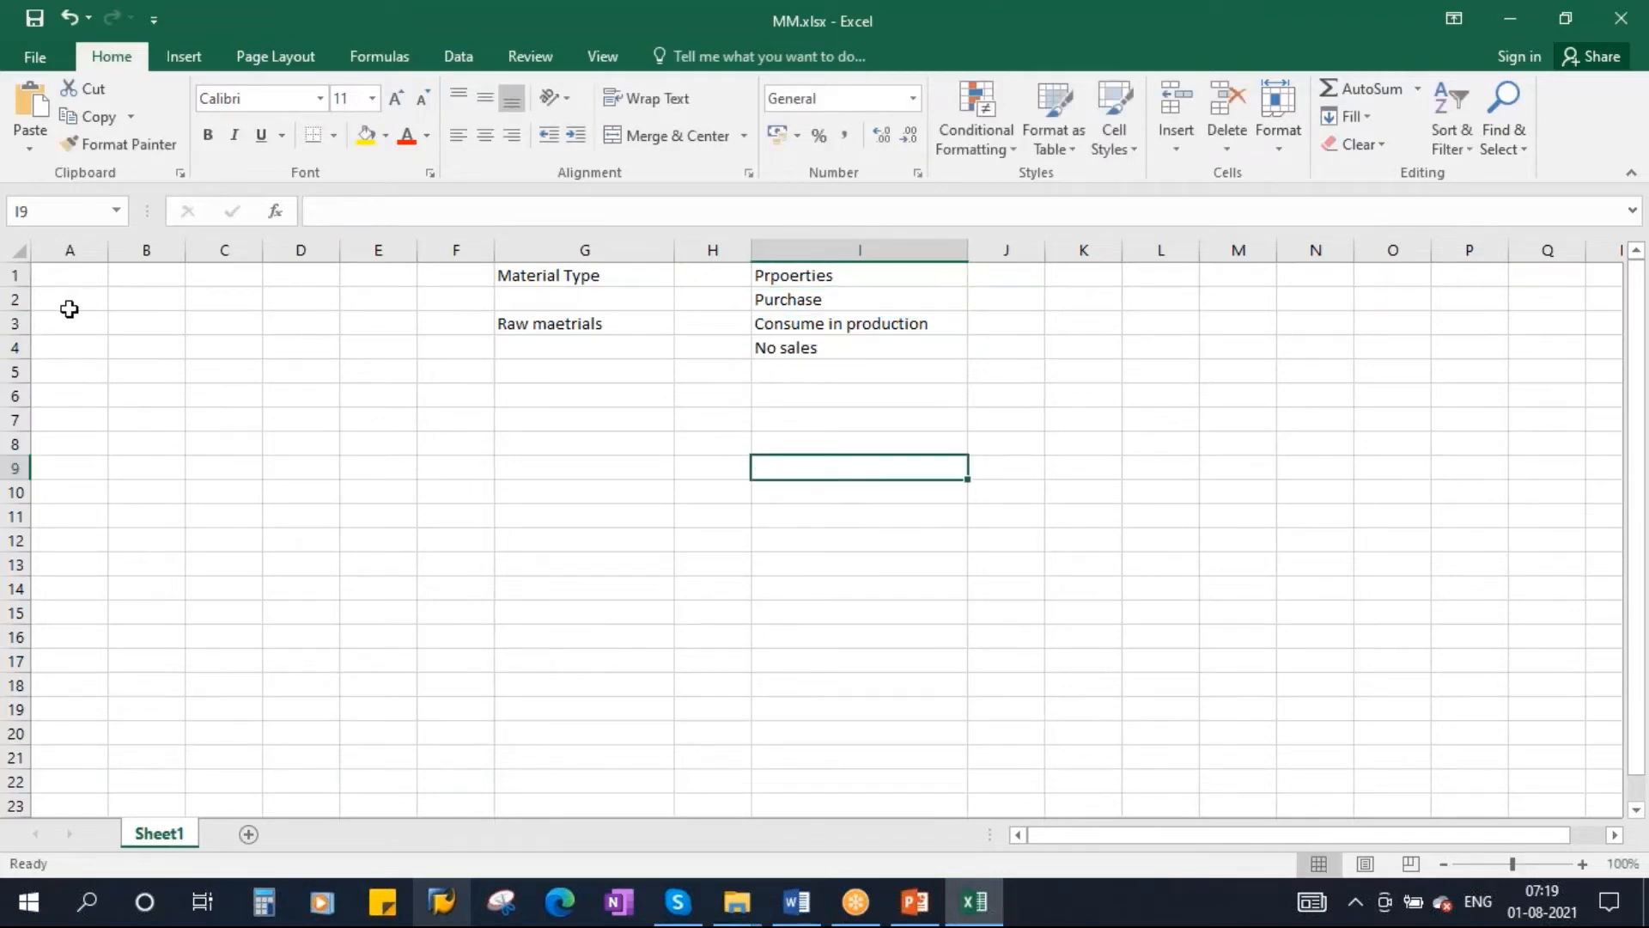
# Step: Insert a blank row beneath the heading row, and merge and center G3:G5 around the raw materials label
pyautogui.rightClick(14, 298)
pyautogui.click(99, 468)
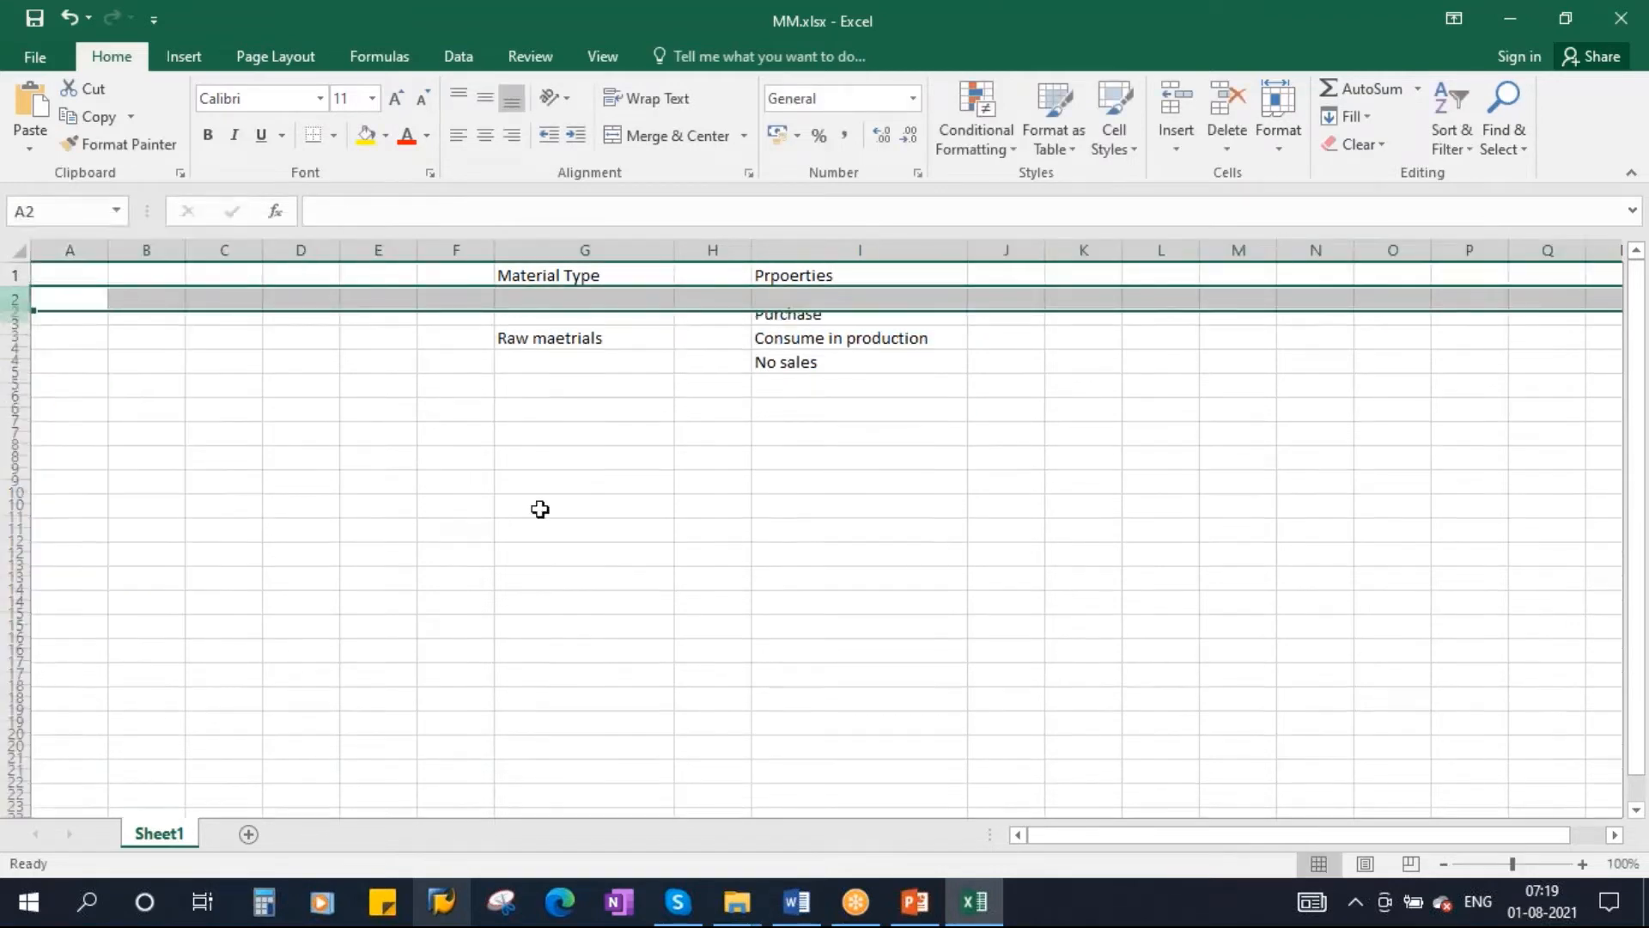
pyautogui.moveTo(610, 321); pyautogui.dragTo(611, 360)
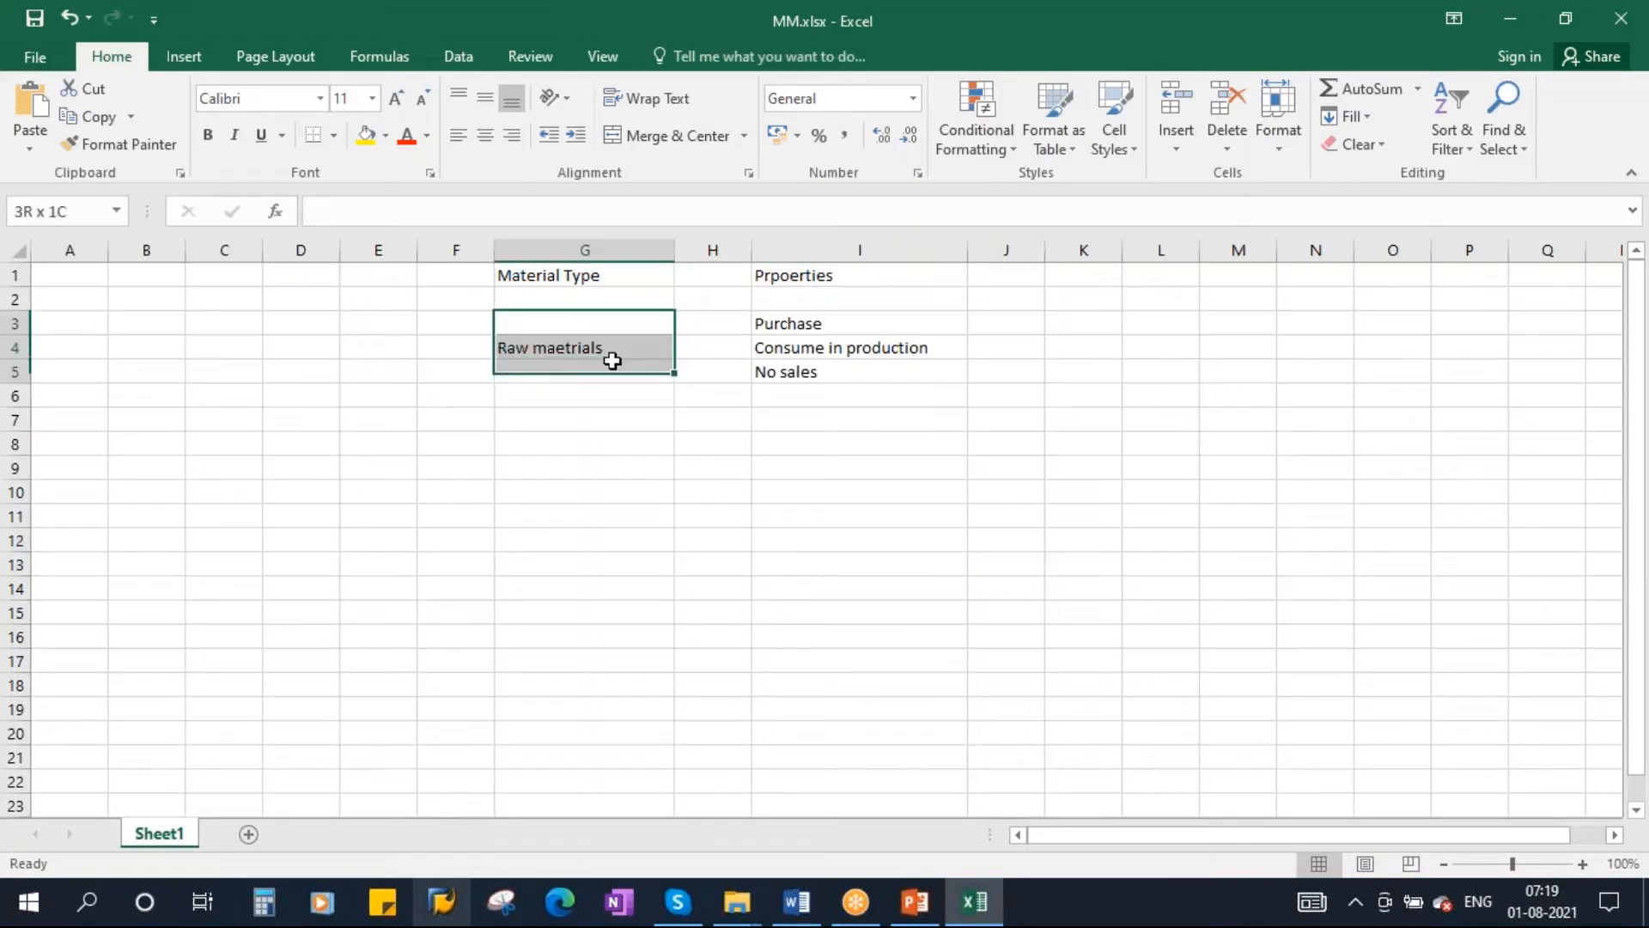
pyautogui.click(666, 135)
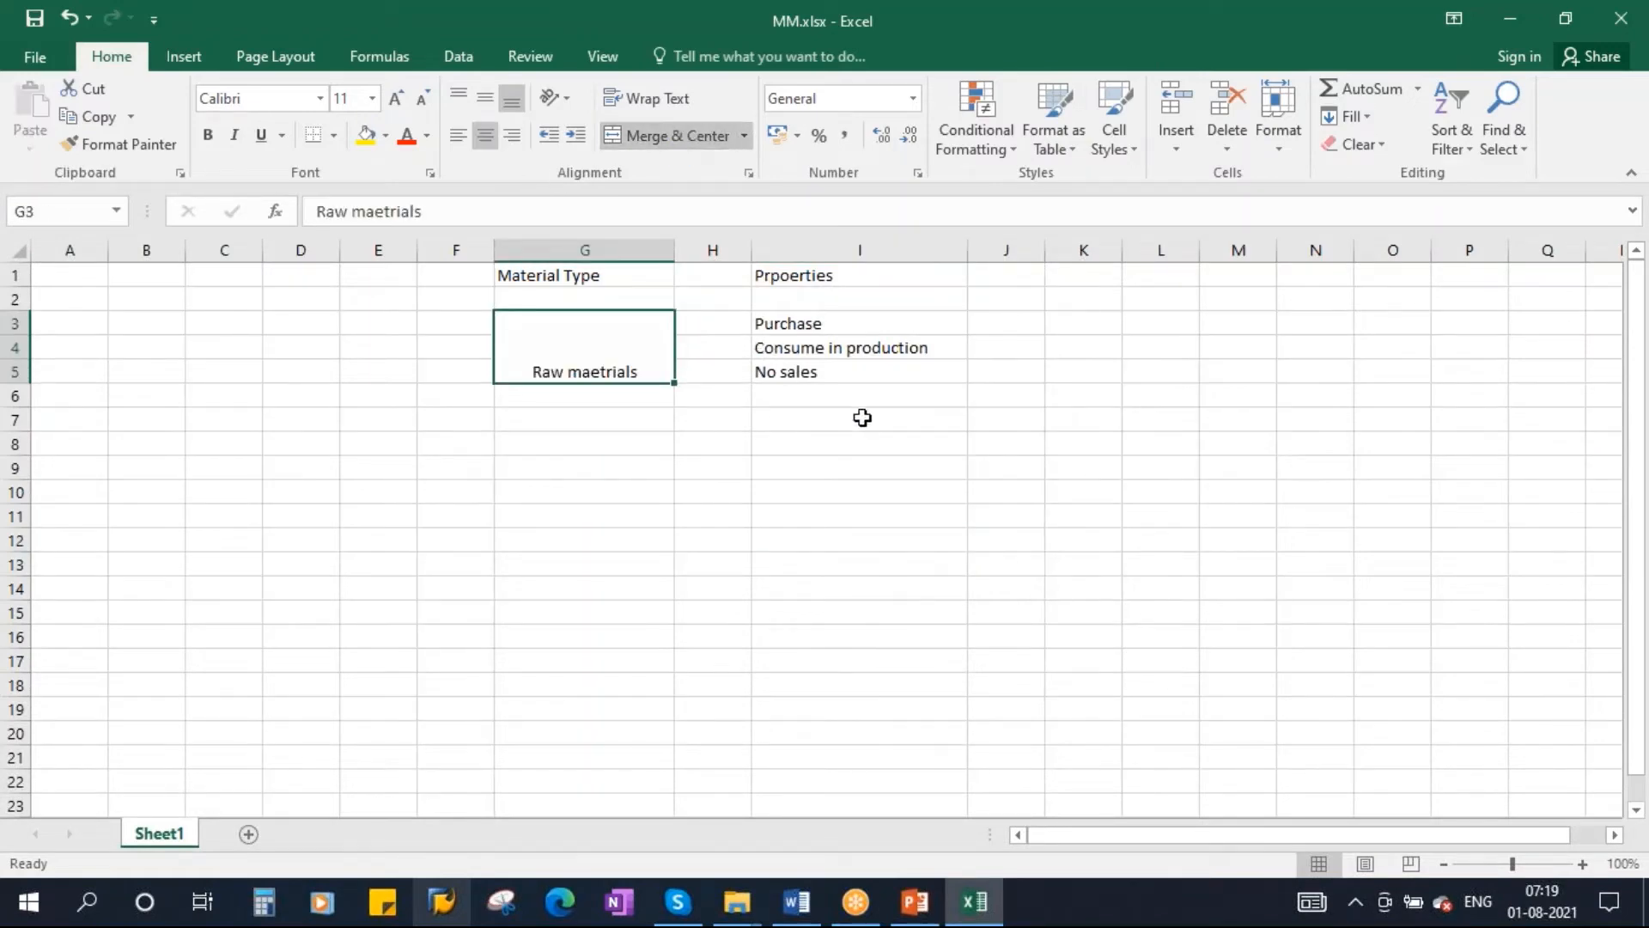
# Step: Apply all borders to the raw materials block G3:I5
pyautogui.moveTo(801, 328); pyautogui.dragTo(808, 372)
pyautogui.click(614, 343)
pyautogui.moveTo(552, 318); pyautogui.dragTo(850, 367)
pyautogui.click(334, 135)
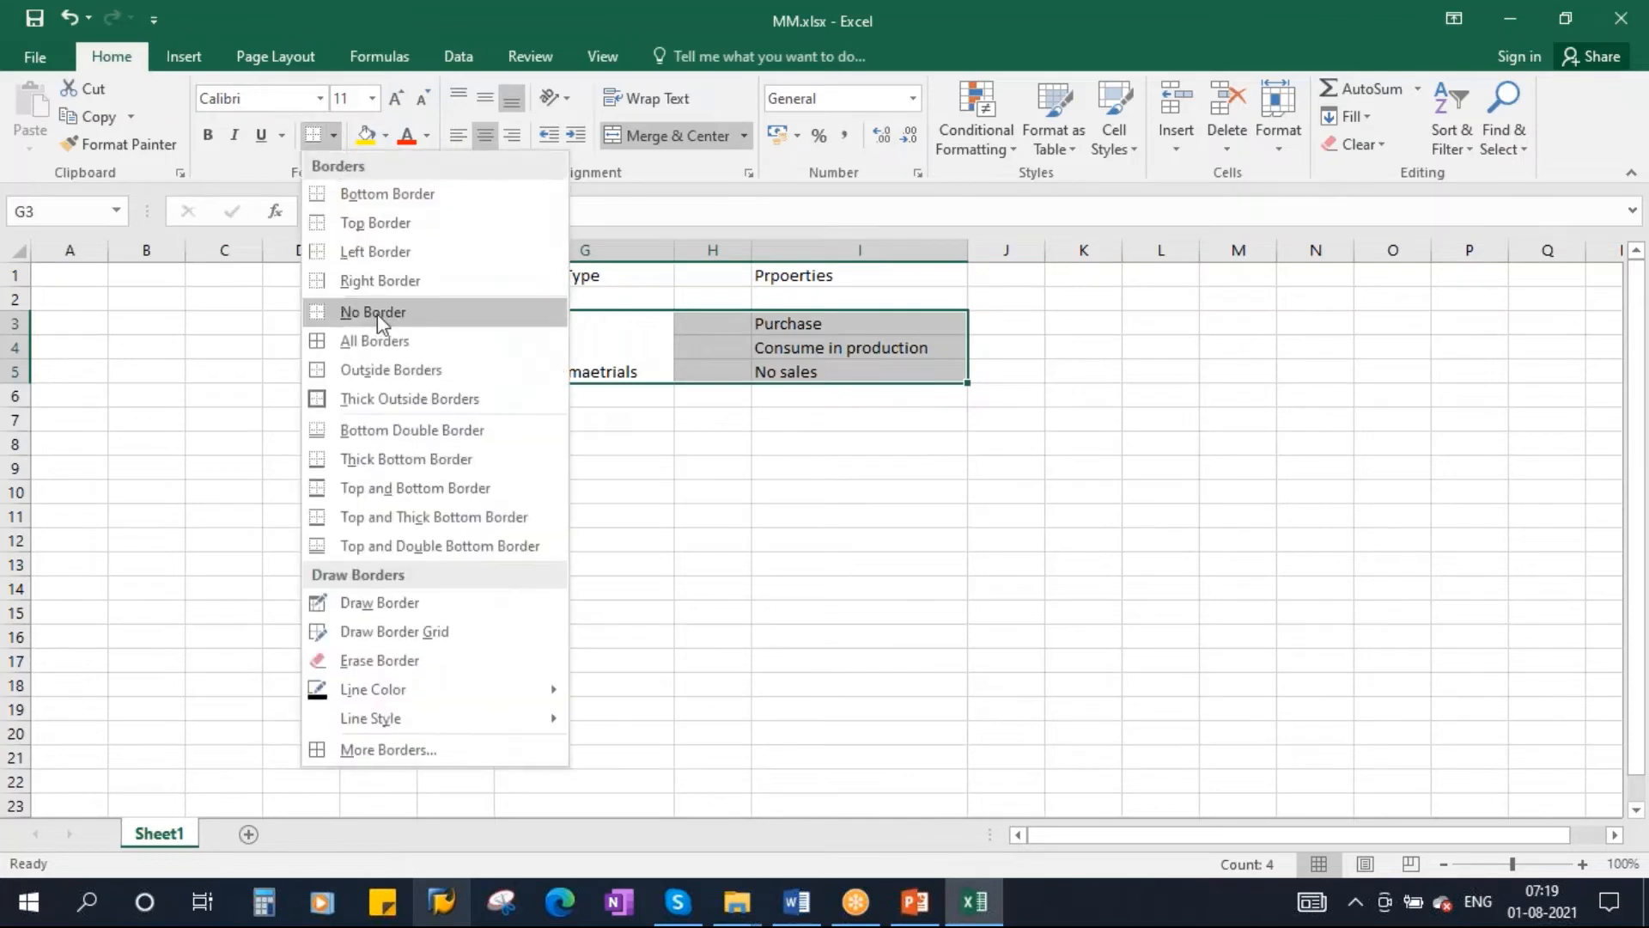
pyautogui.click(374, 340)
pyautogui.click(907, 412)
pyautogui.click(835, 327)
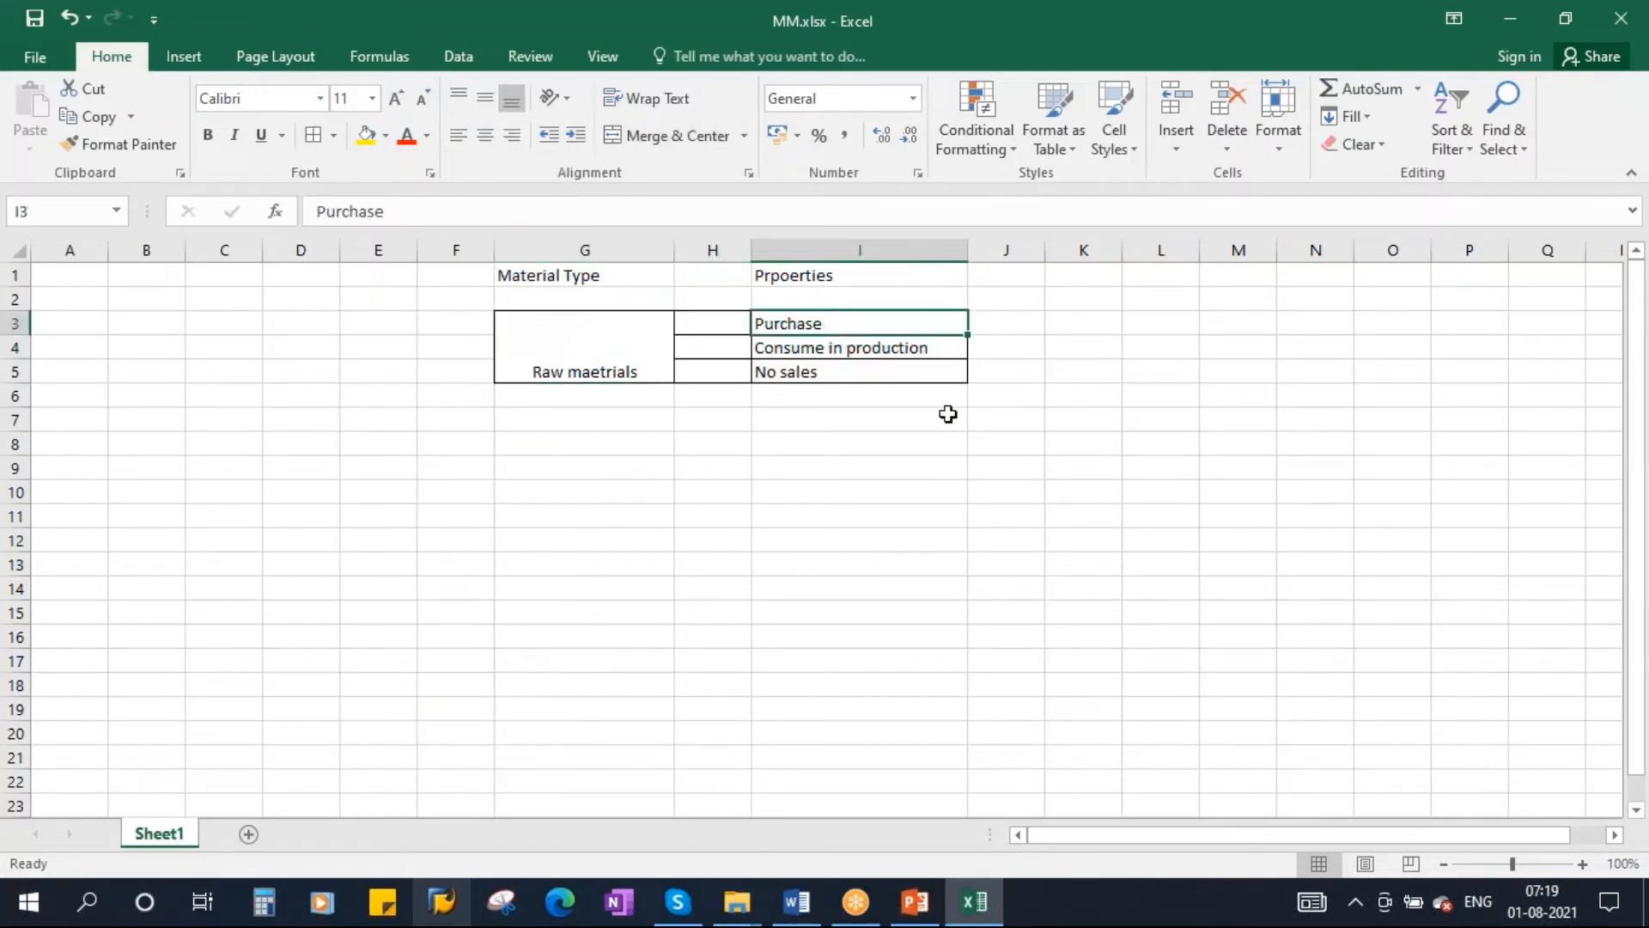
pyautogui.click(893, 344)
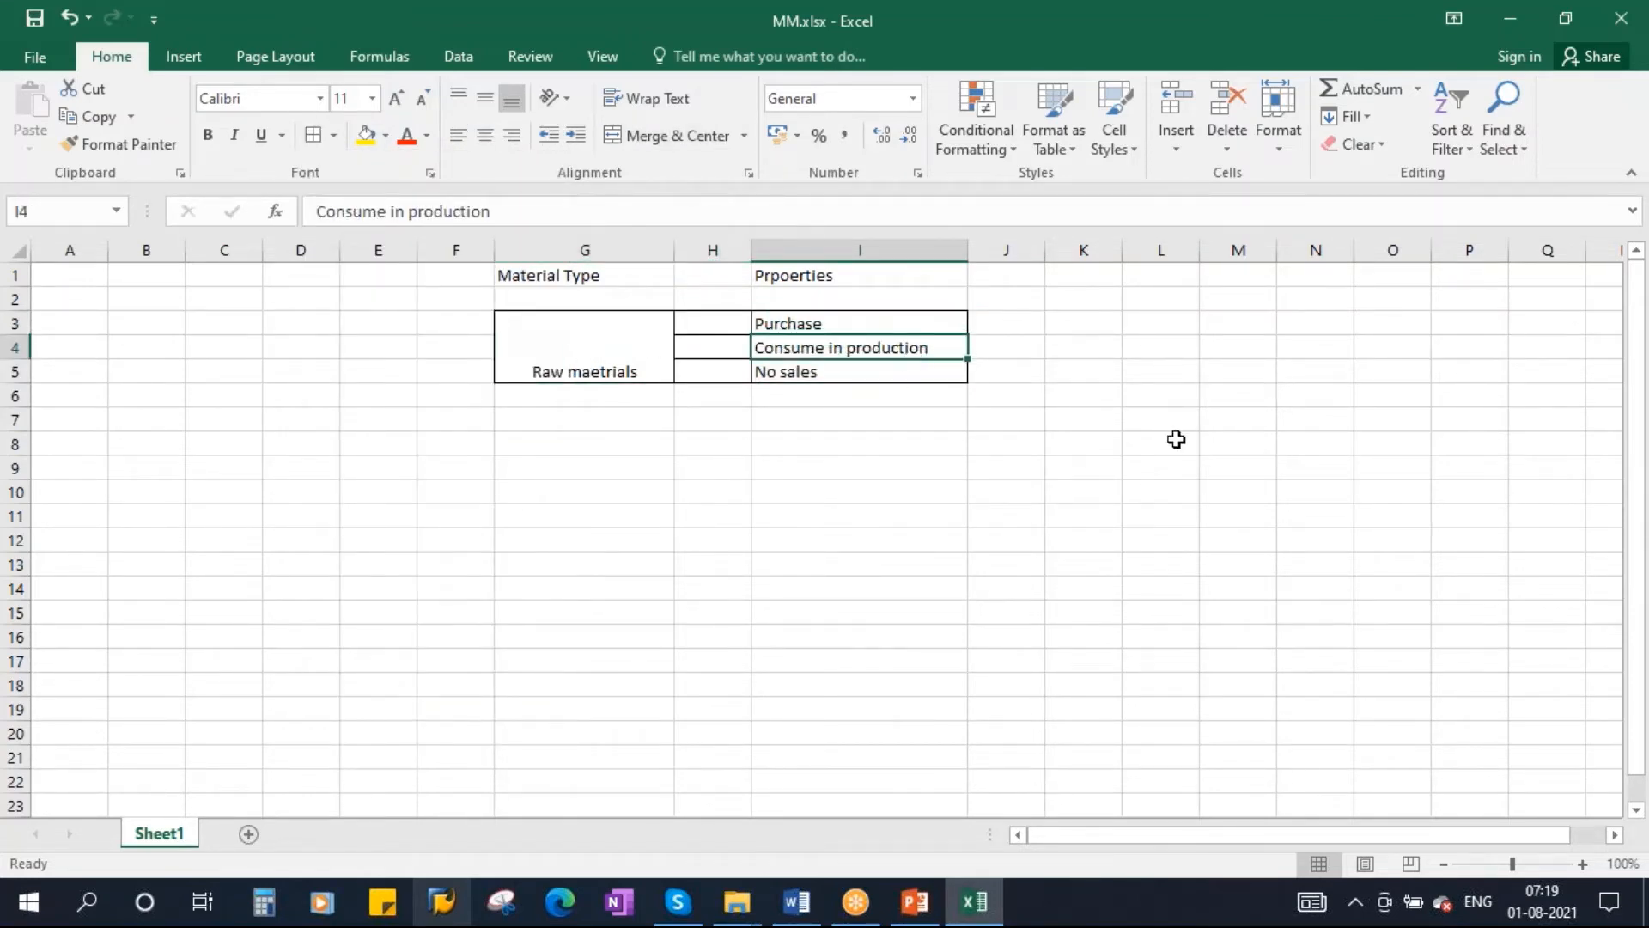
pyautogui.click(758, 372)
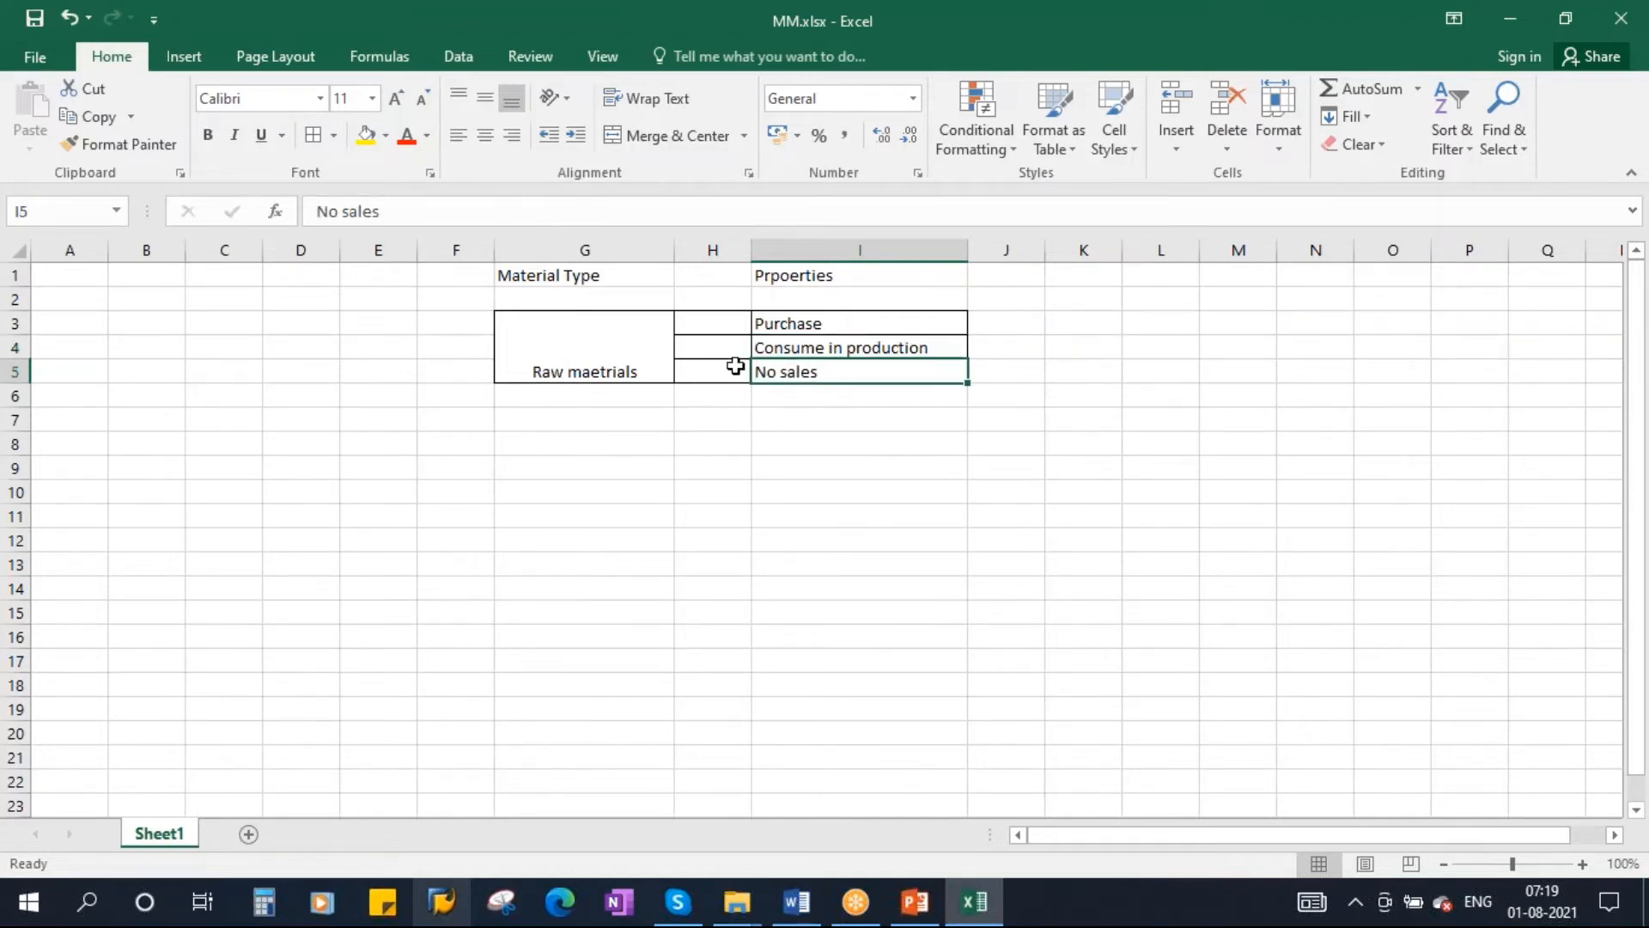
# Step: Correct the spelling of the label in the merged cell G3 to "Raw materials"
pyautogui.click(580, 355)
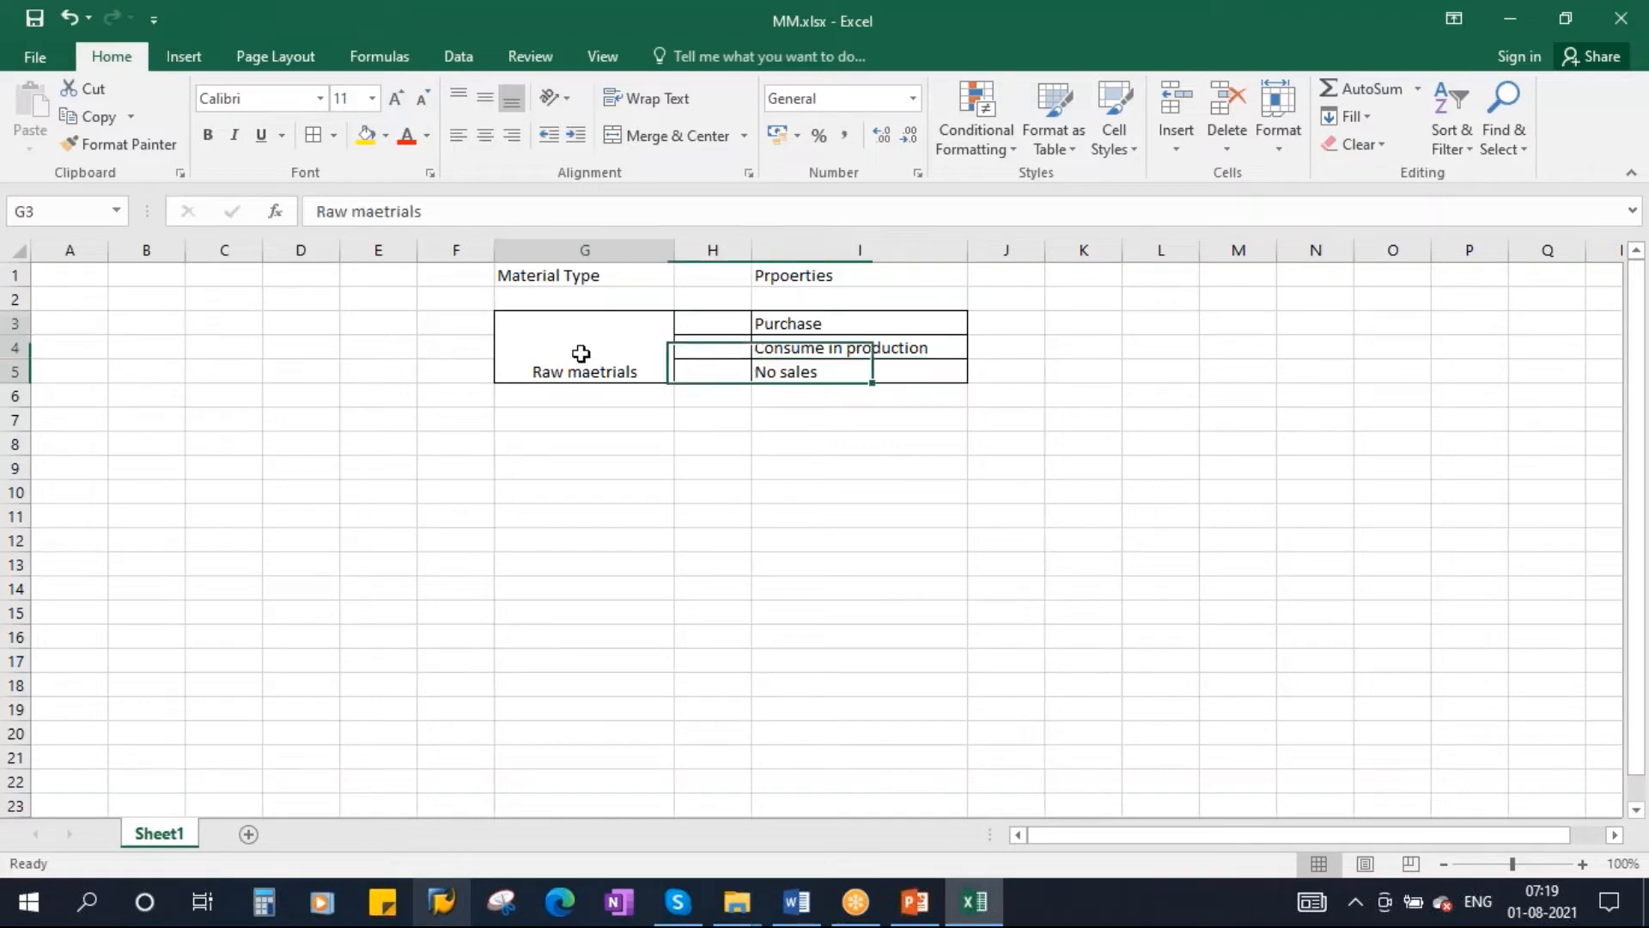
pyautogui.doubleClick(592, 371)
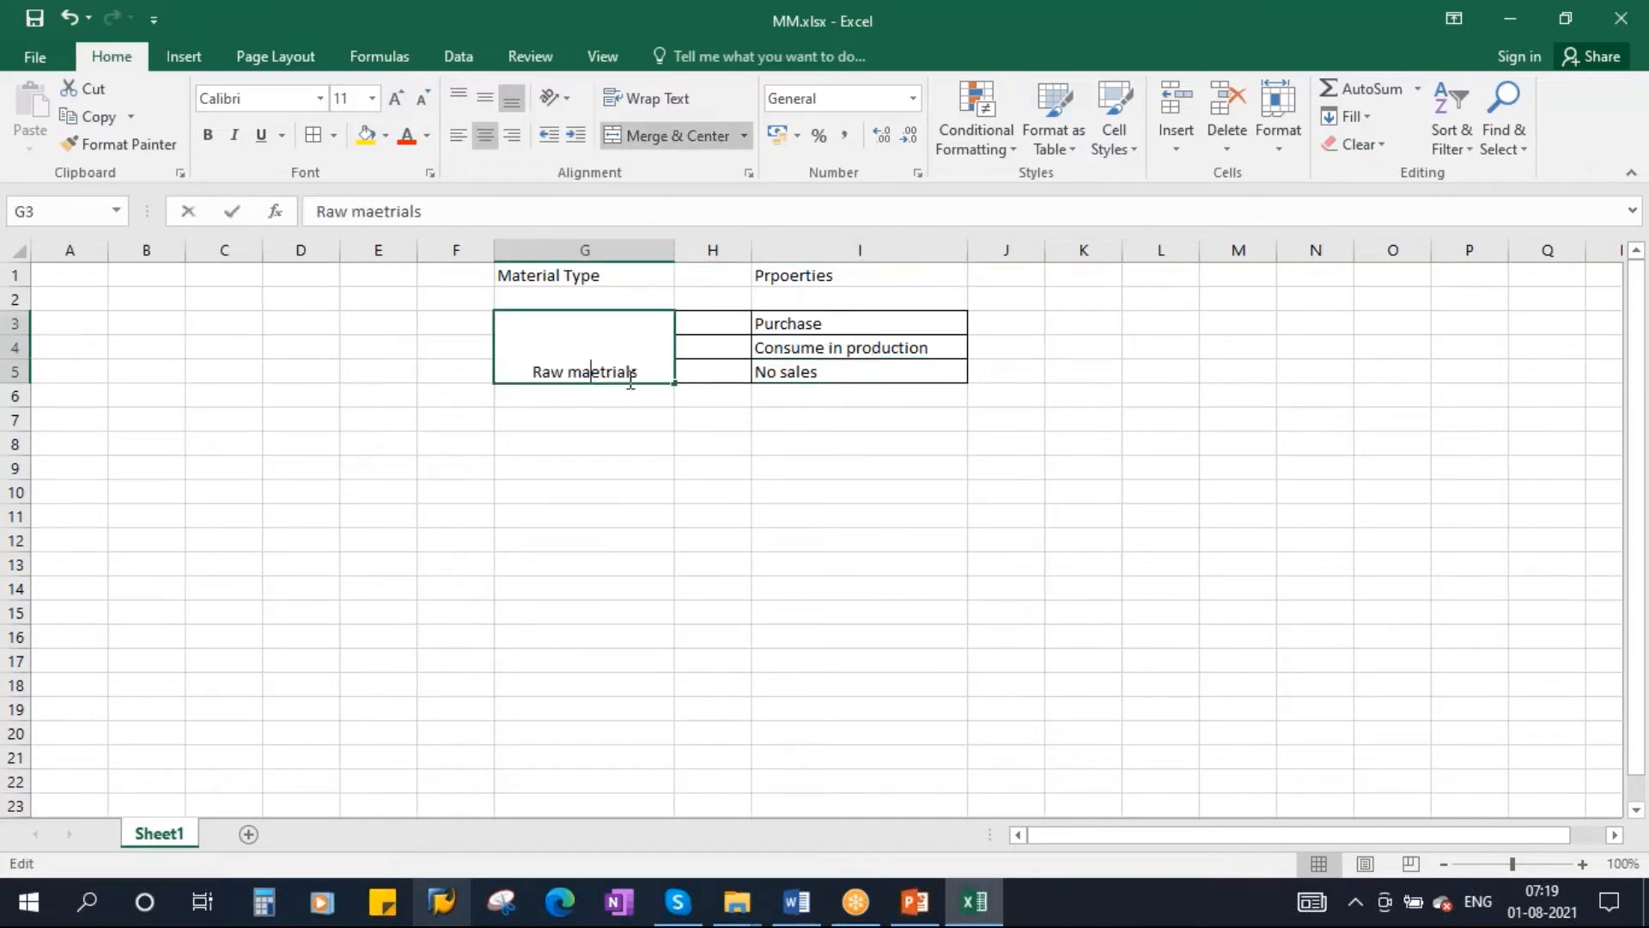
pyautogui.press('Delete')
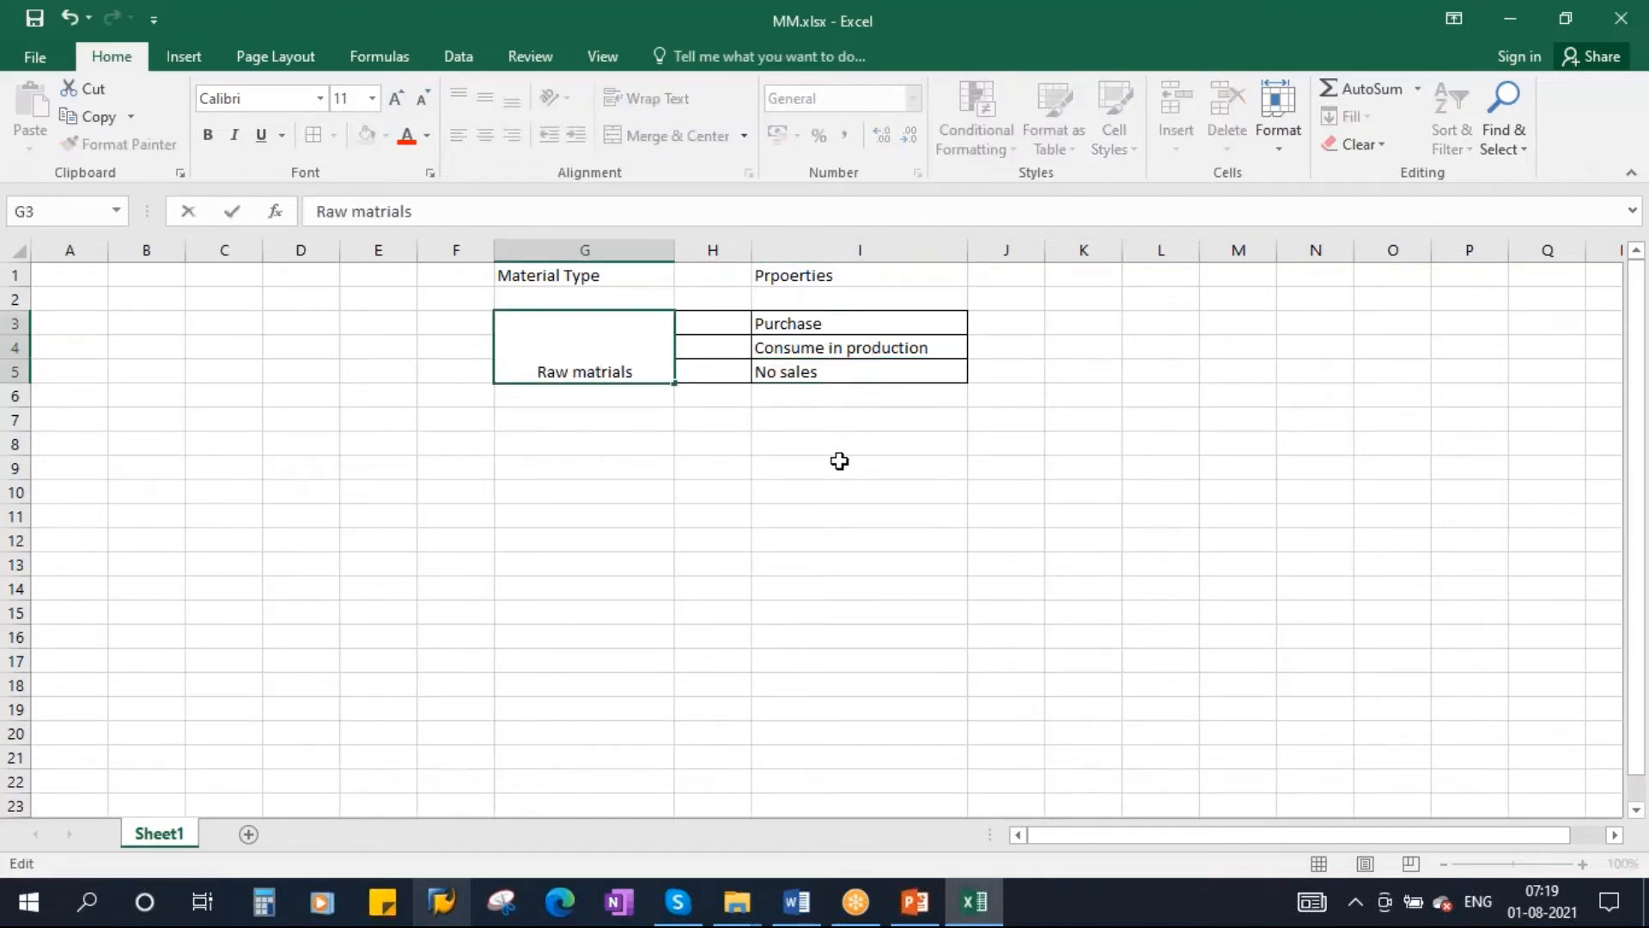
pyautogui.write('e')
pyautogui.click(854, 487)
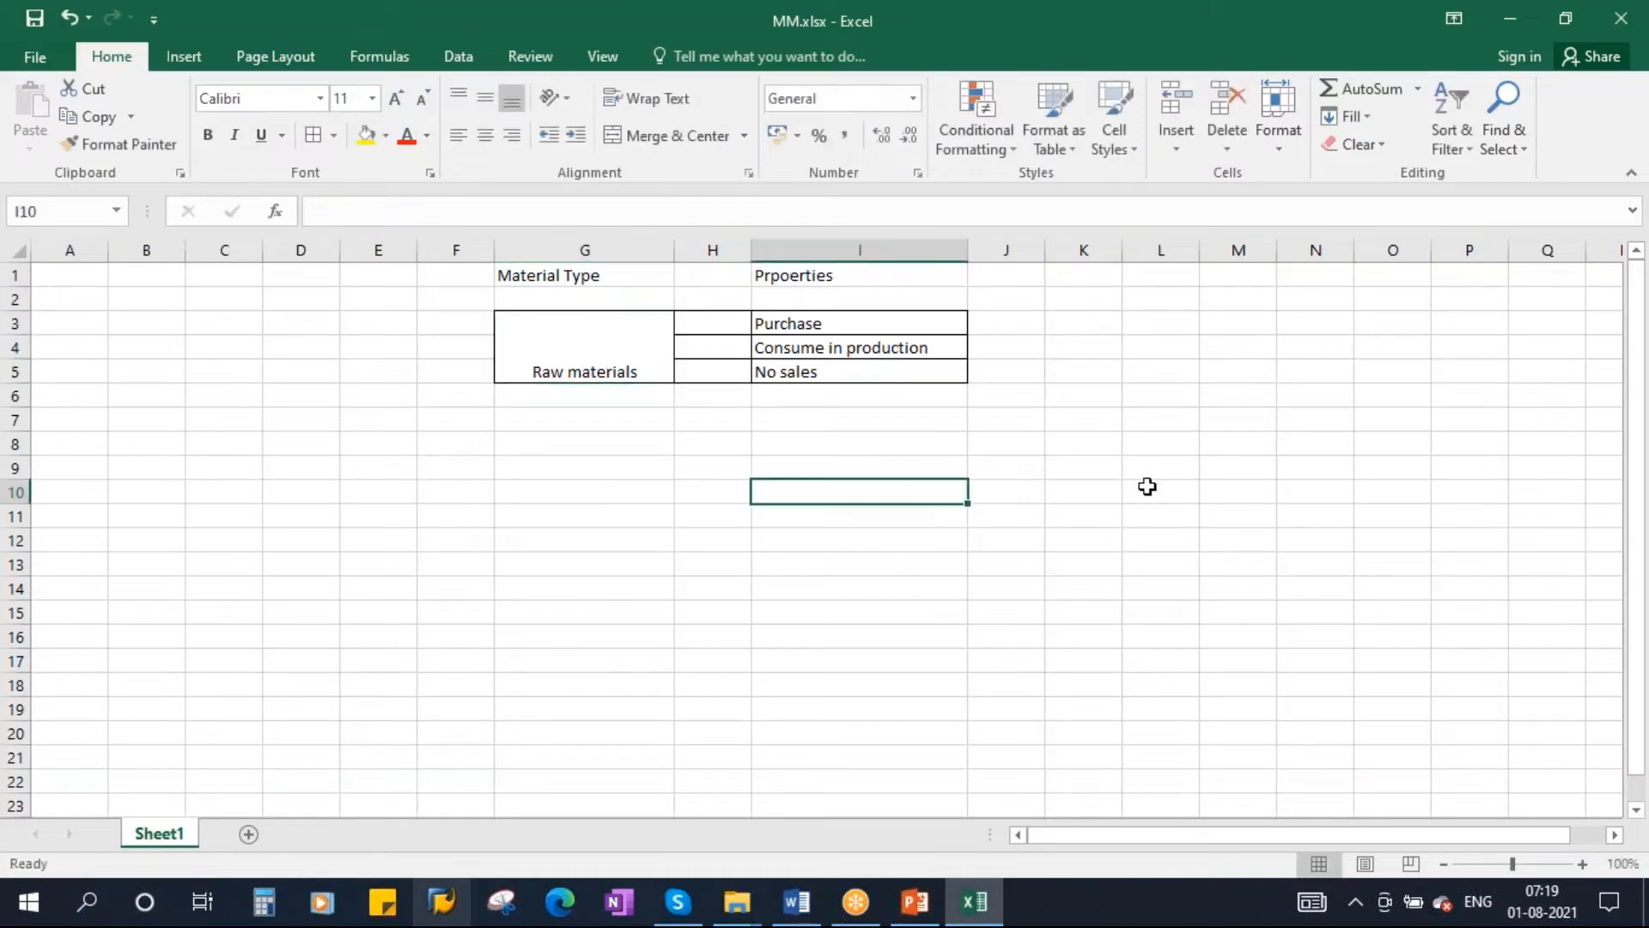
# Step: Copy the bordered raw materials block G3:I5 and paste it starting at G8
pyautogui.moveTo(544, 338); pyautogui.dragTo(828, 379)
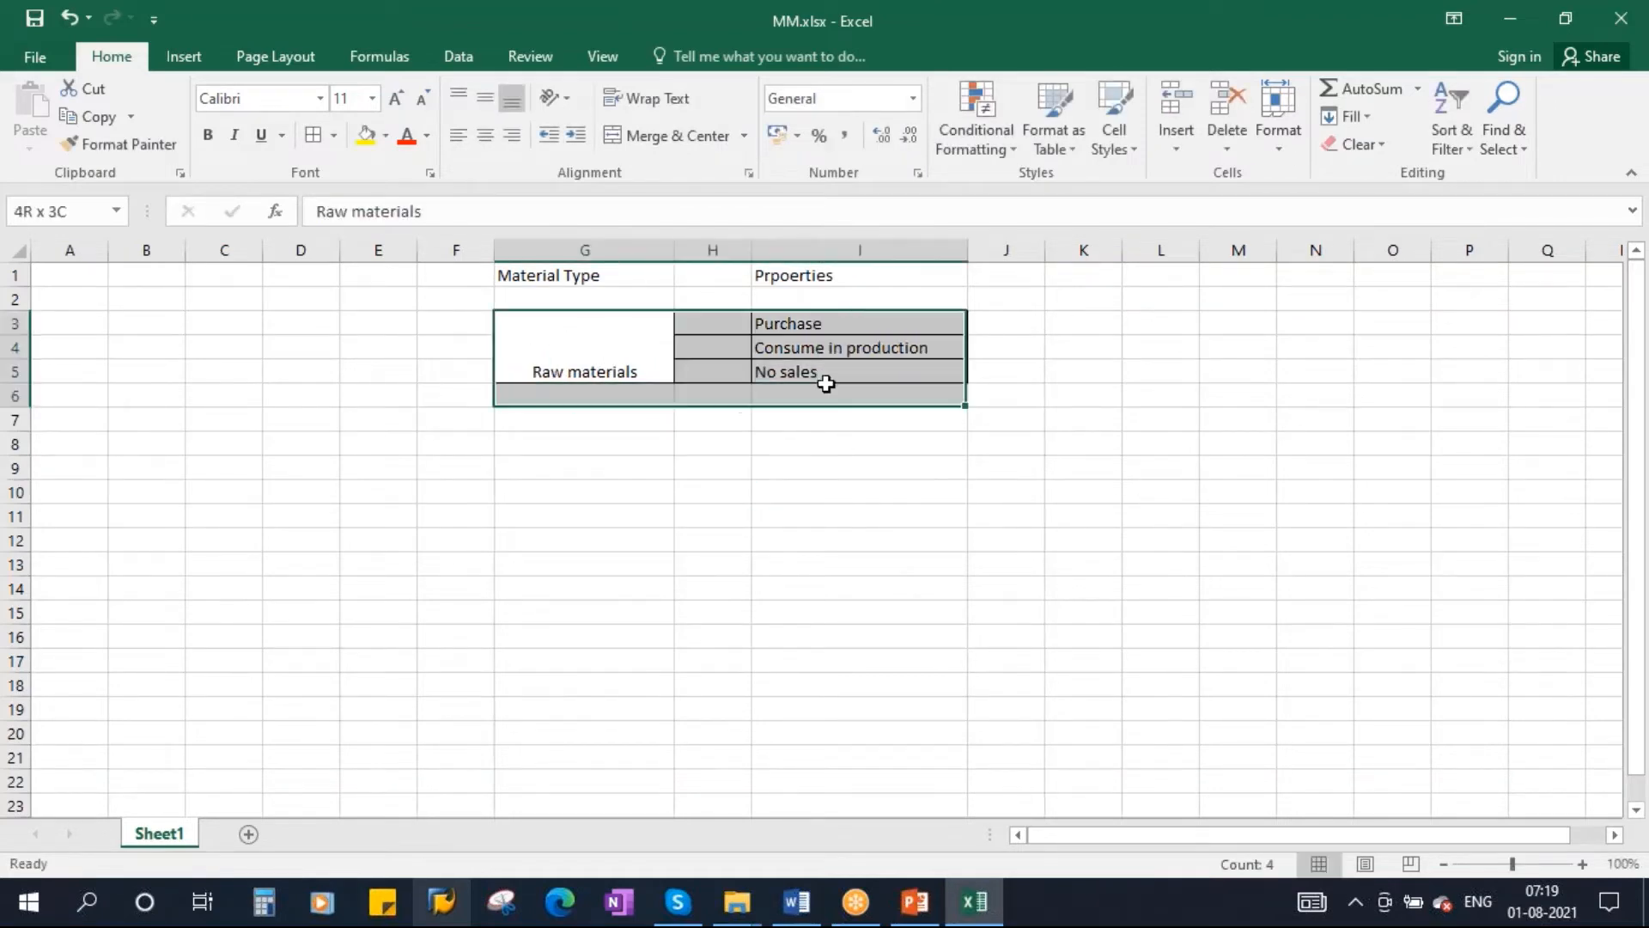
pyautogui.hotkey('ctrl', 'c')
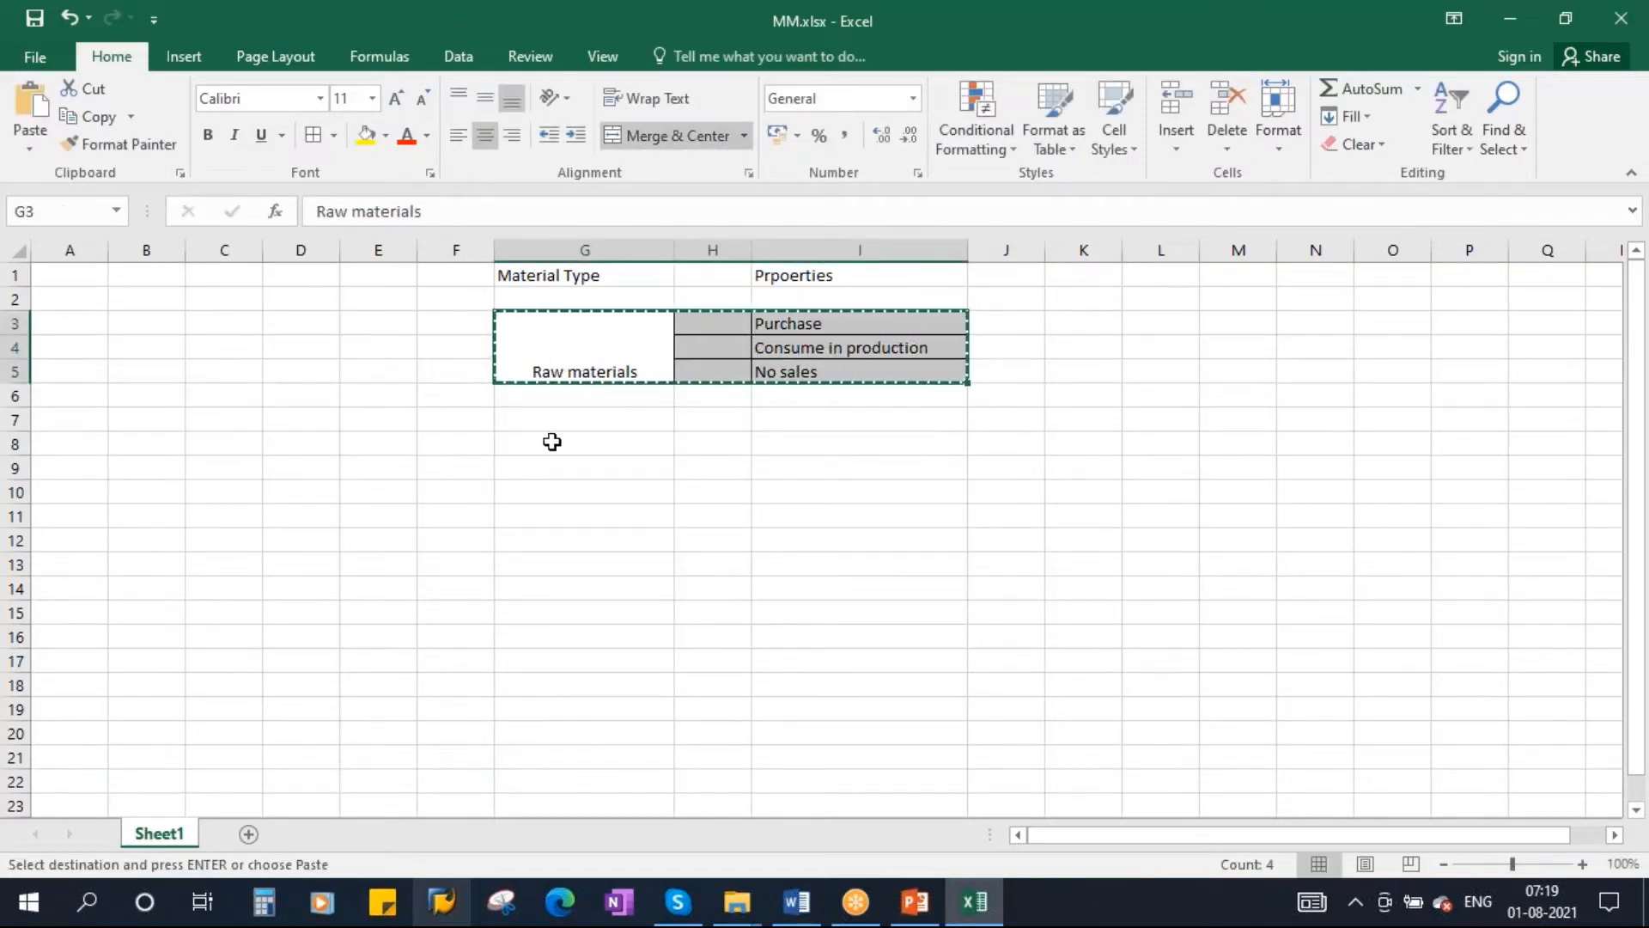
pyautogui.click(553, 444)
pyautogui.hotkey('ctrl', 'v')
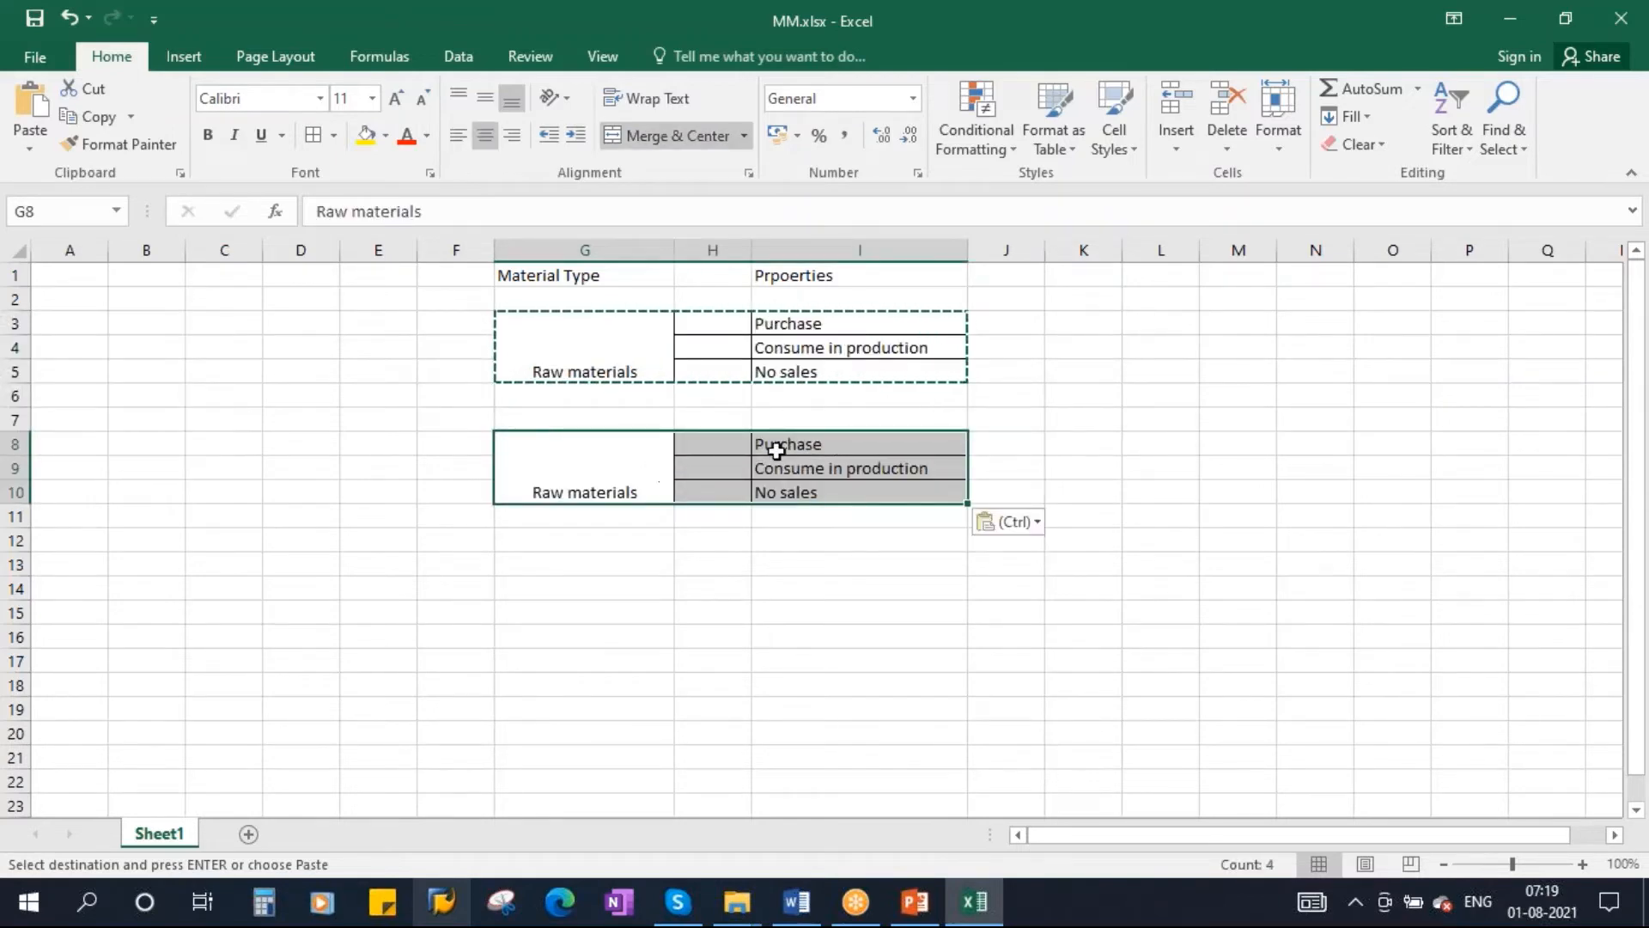
pyautogui.doubleClick(833, 445)
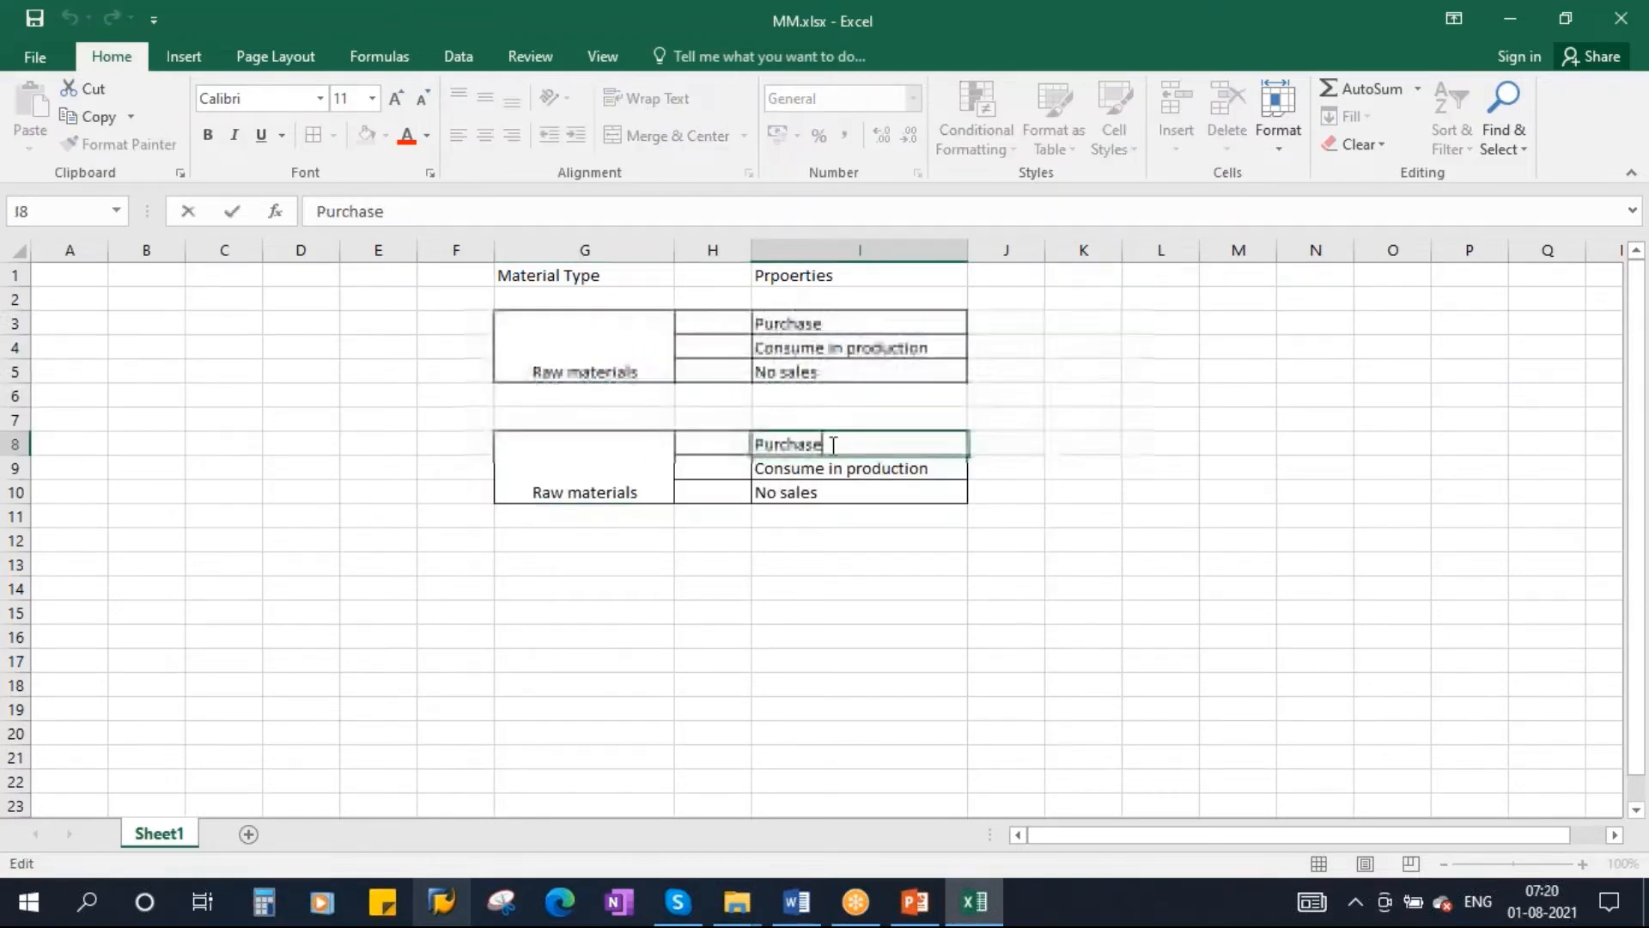
pyautogui.click(913, 590)
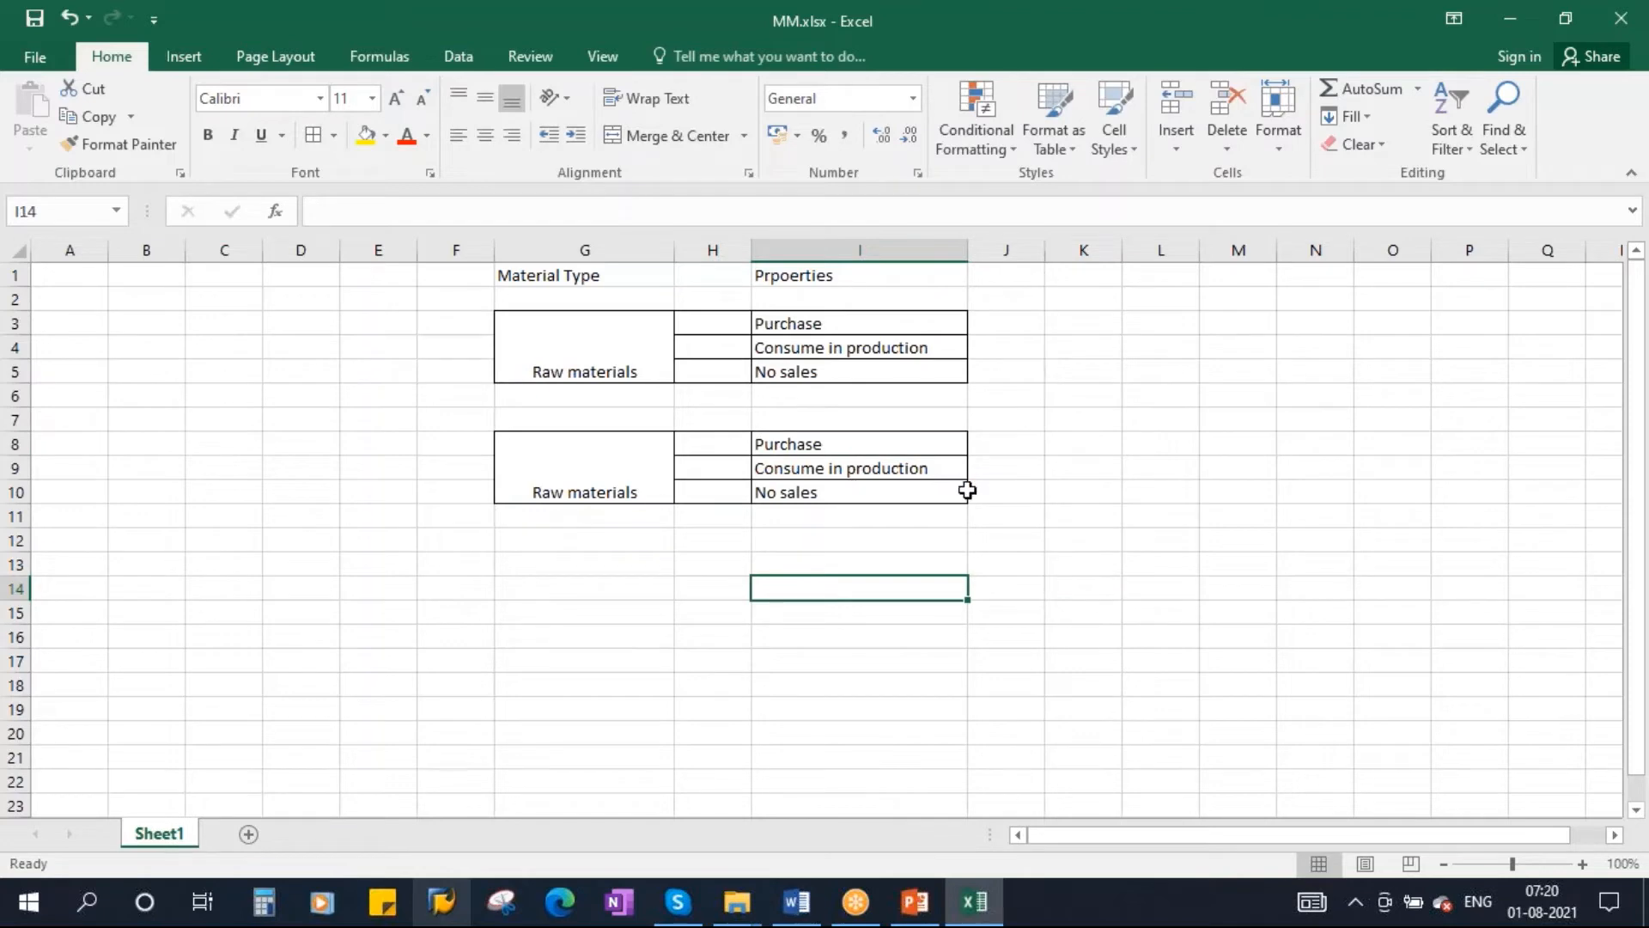
# Step: Replace the text in I9 of the copied block with "use for packing activity"
pyautogui.doubleClick(931, 467)
pyautogui.moveTo(936, 468); pyautogui.dragTo(754, 468)
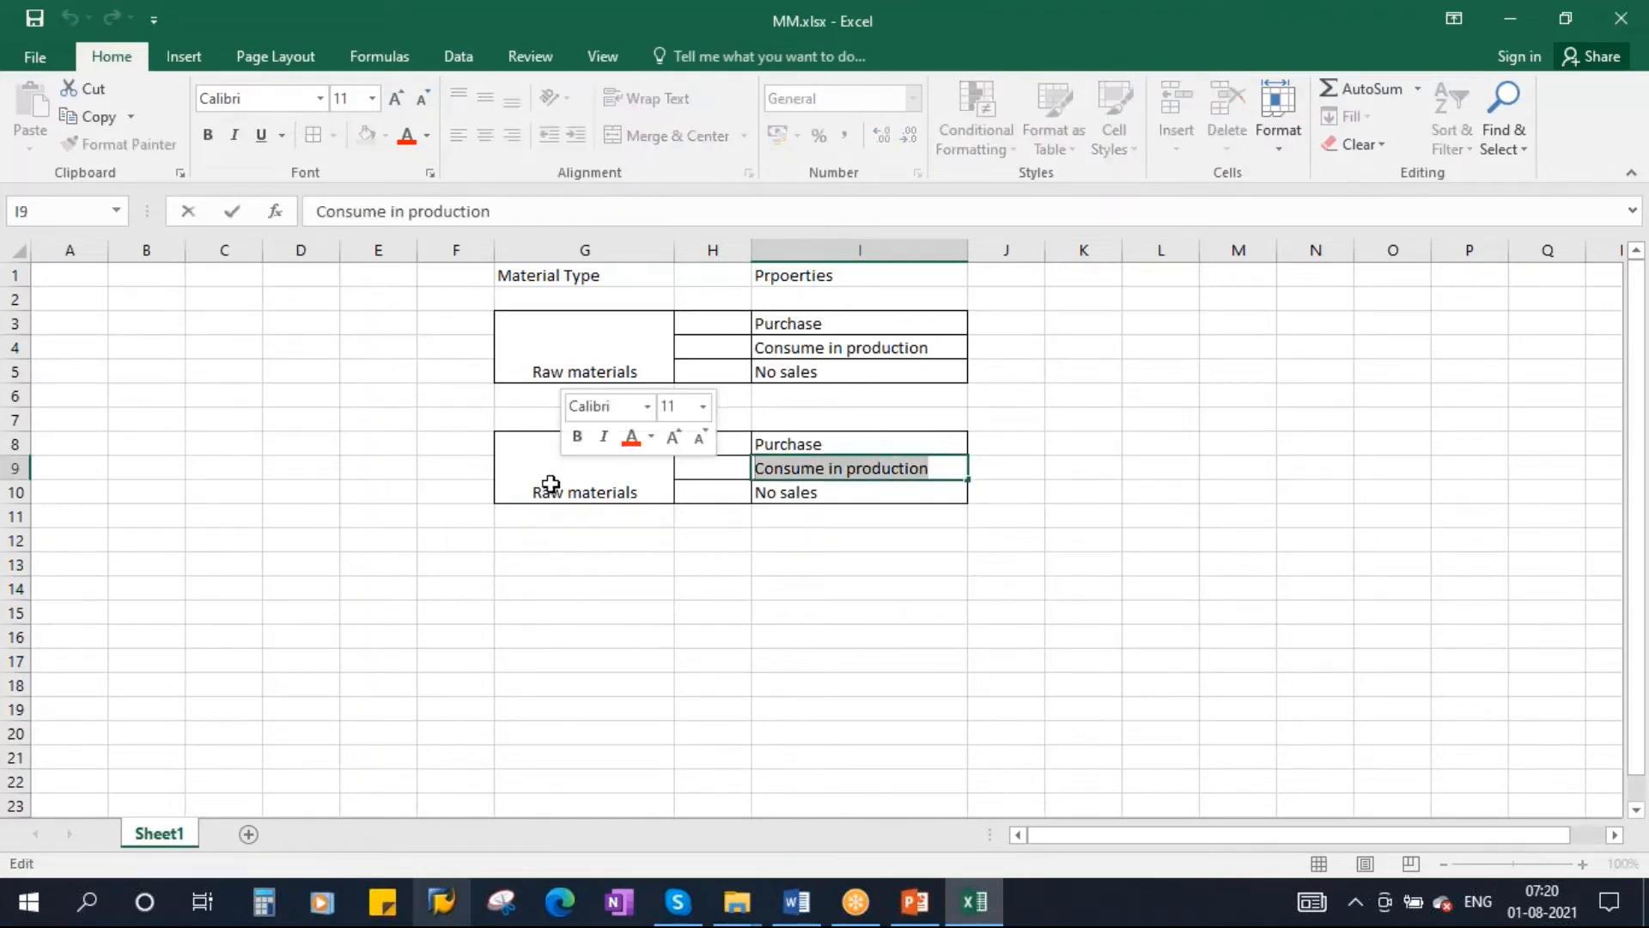
pyautogui.write('use for packing activity')
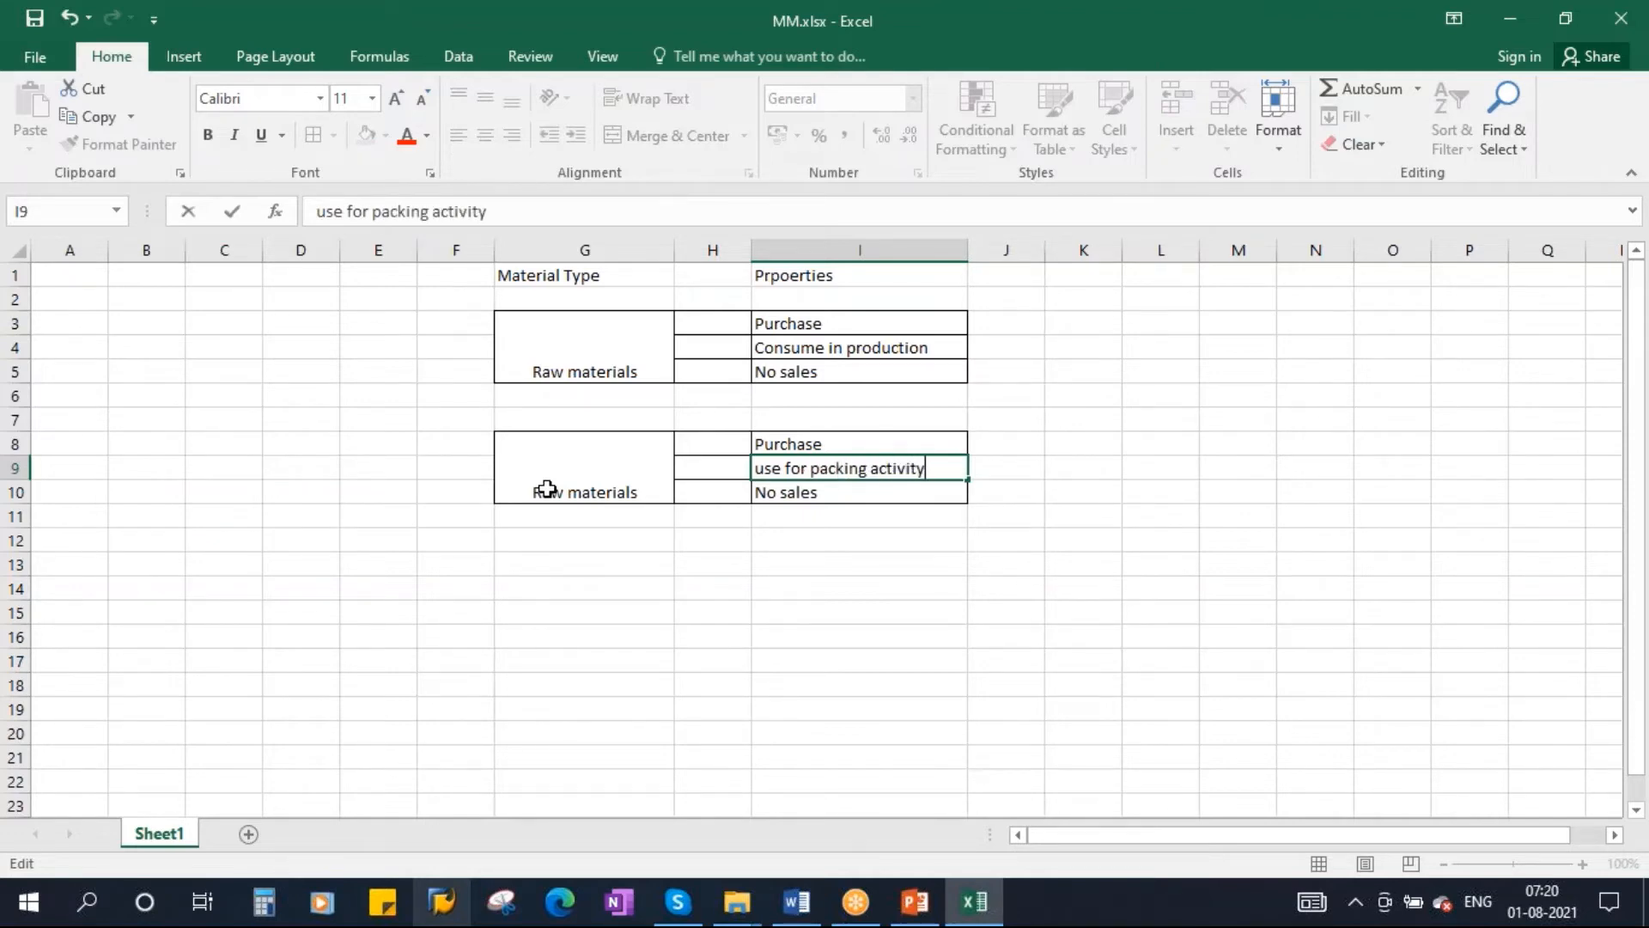
pyautogui.click(1079, 533)
pyautogui.click(756, 492)
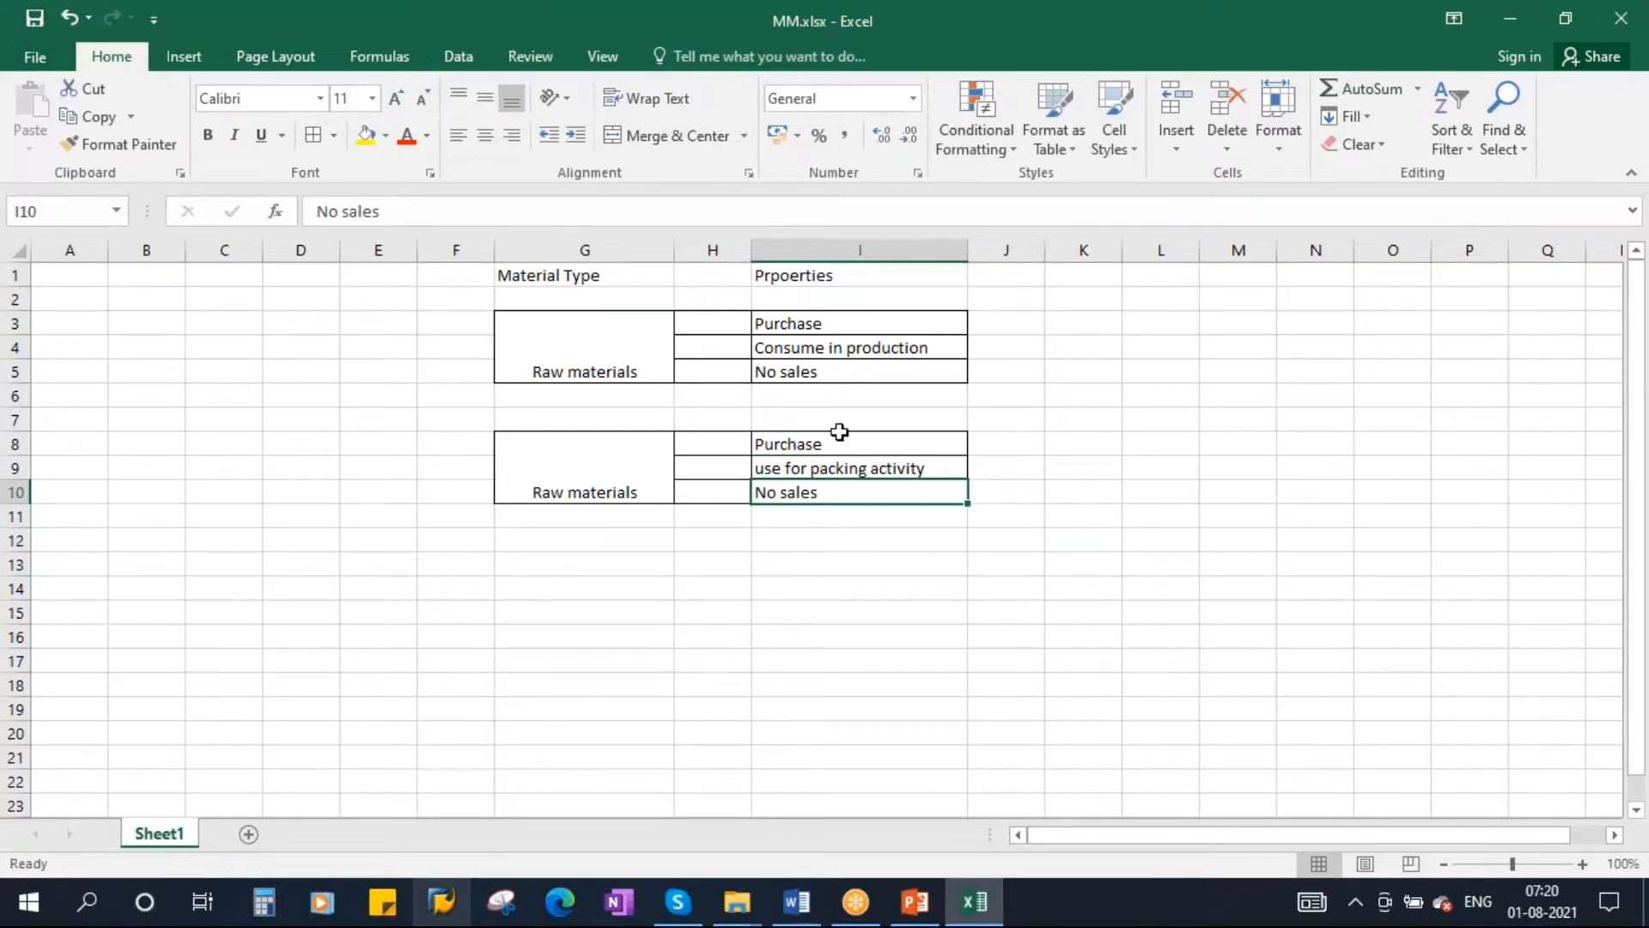
# Step: Change the label in the merged cell G8 of the copied block to "Packing materials"
pyautogui.moveTo(837, 436); pyautogui.dragTo(826, 491)
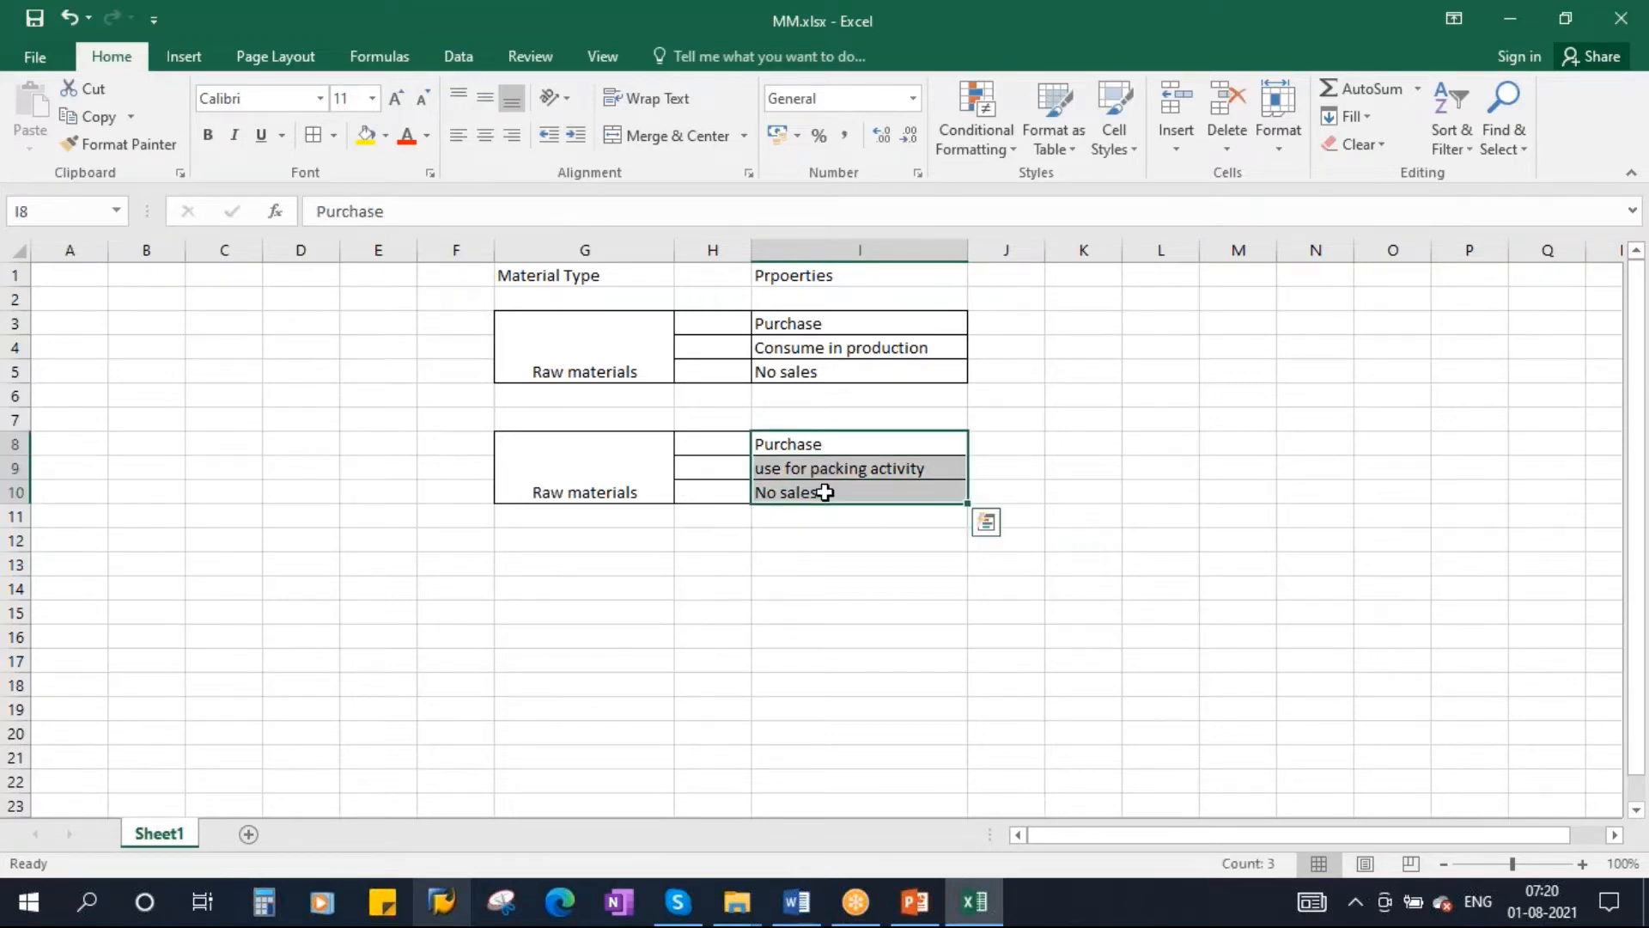
pyautogui.doubleClick(533, 490)
pyautogui.press('Delete')
pyautogui.press('Delete')
pyautogui.press('Delete')
pyautogui.press('Delete')
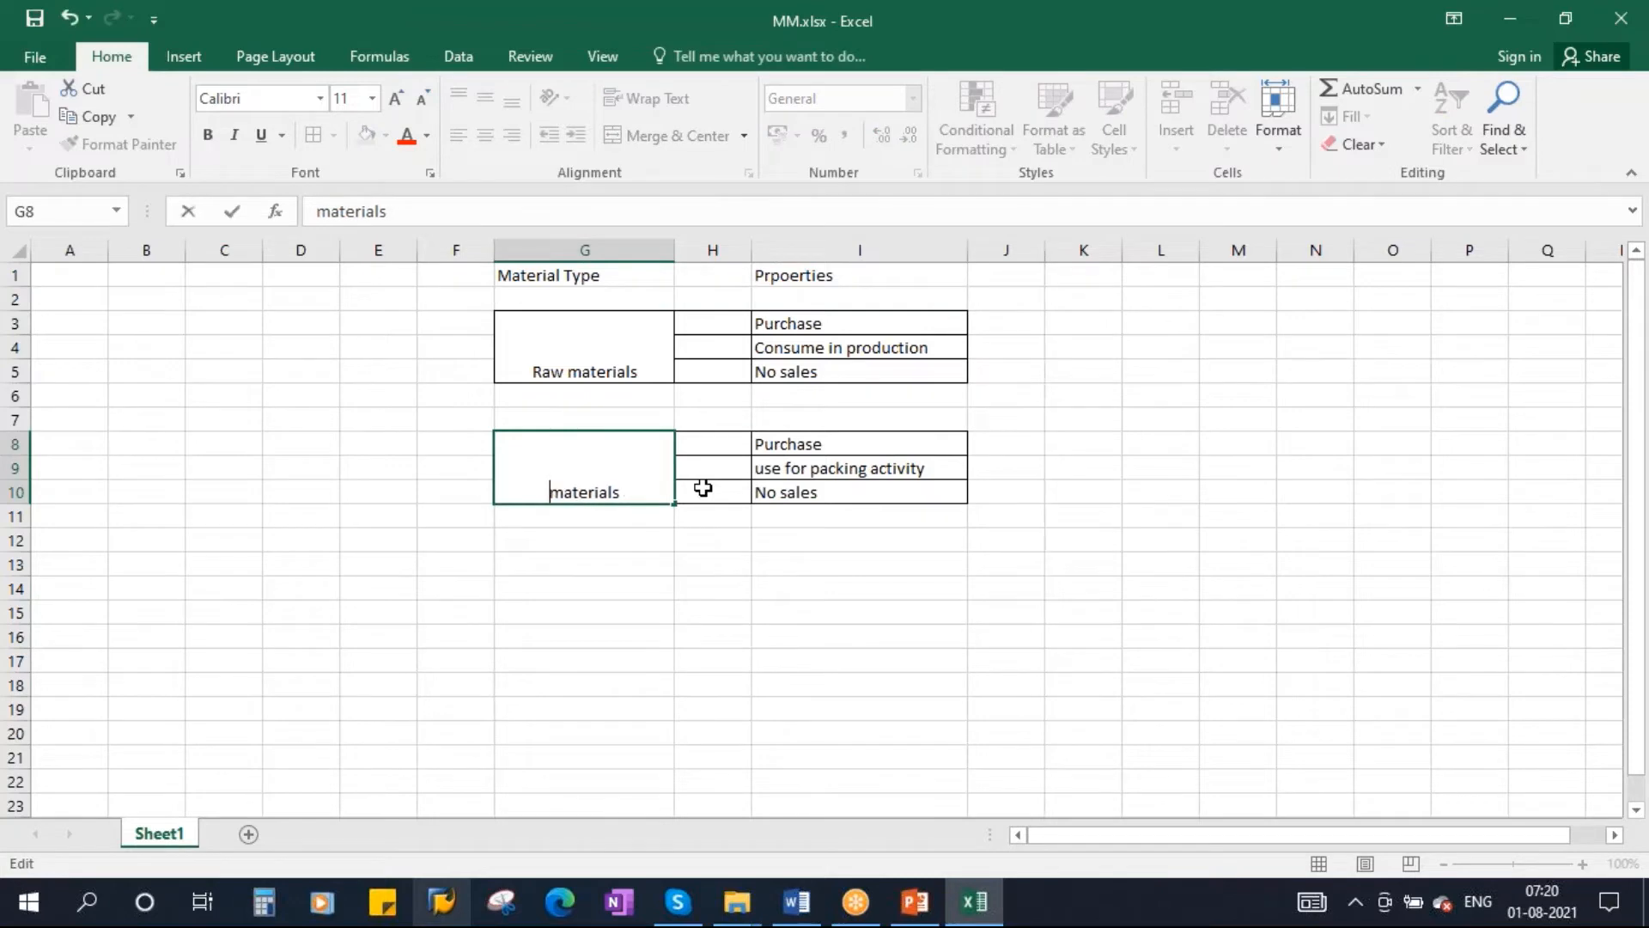
pyautogui.write('Packing')
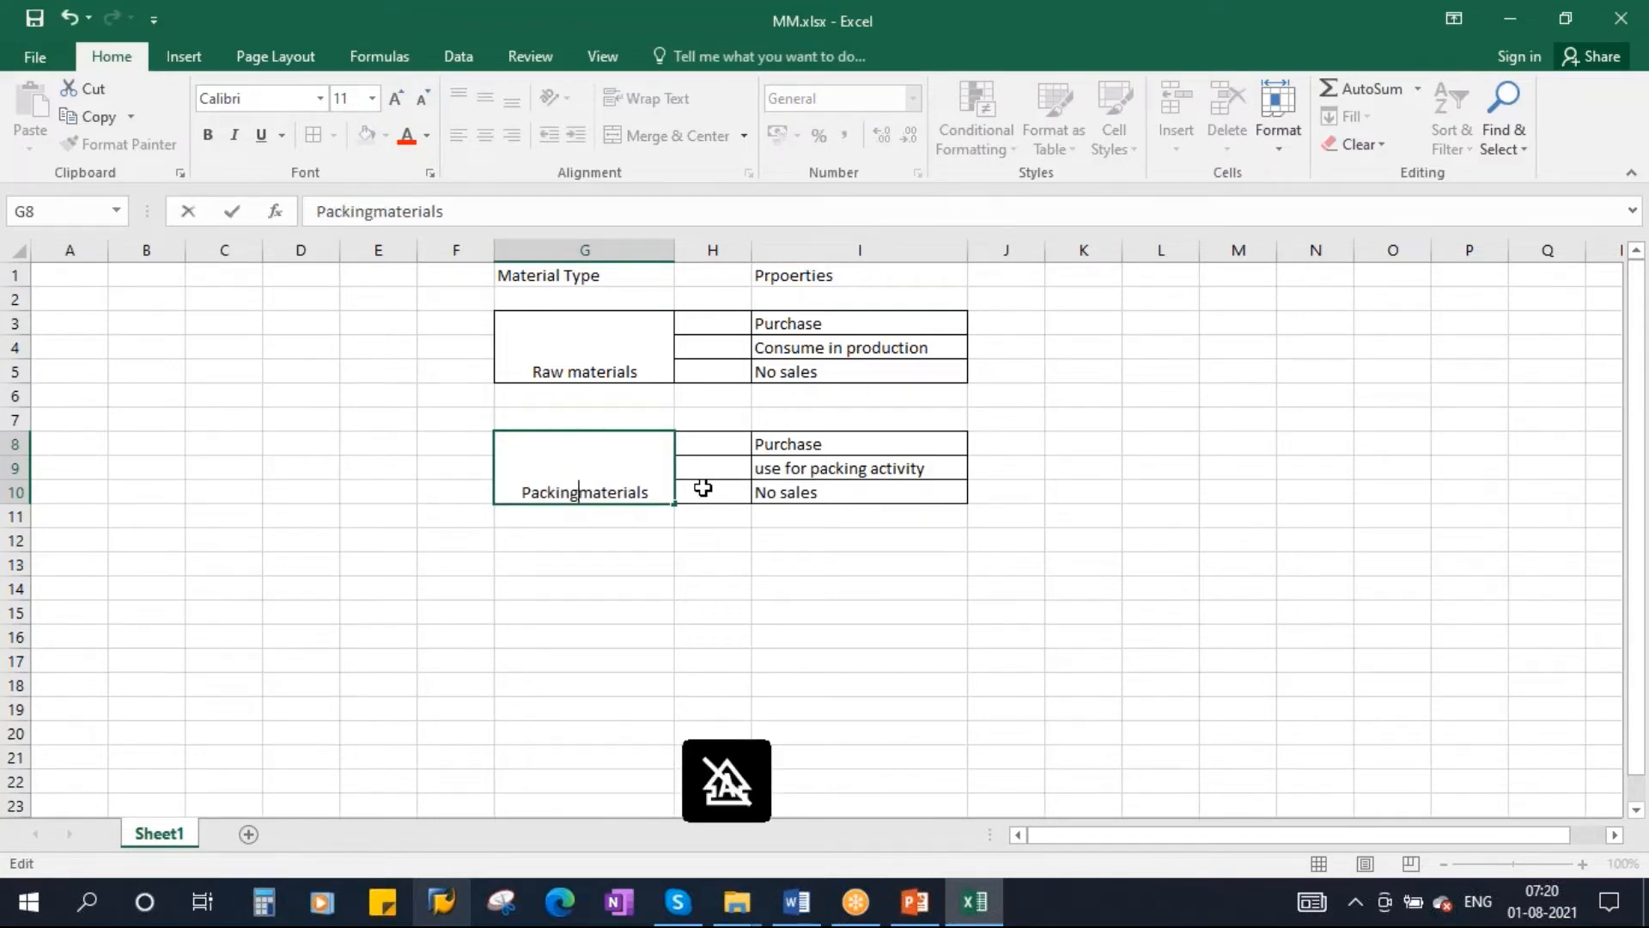
pyautogui.click(975, 581)
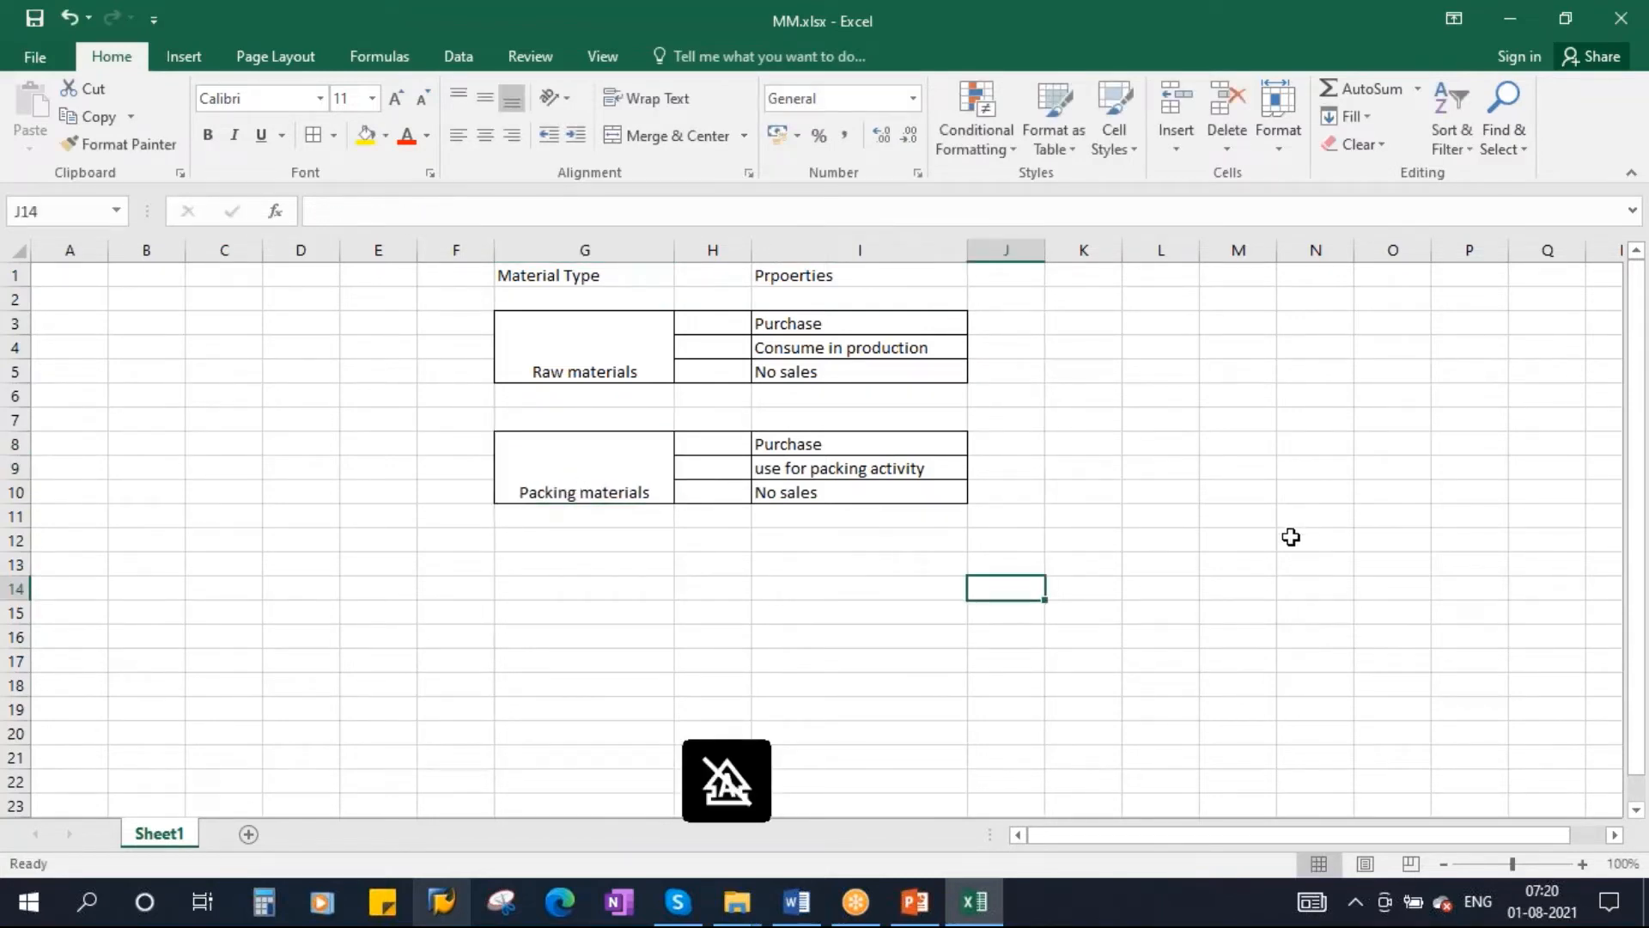
# Step: Copy the packing materials block G8:I10 and paste it starting at G13
pyautogui.moveTo(557, 456); pyautogui.dragTo(829, 491)
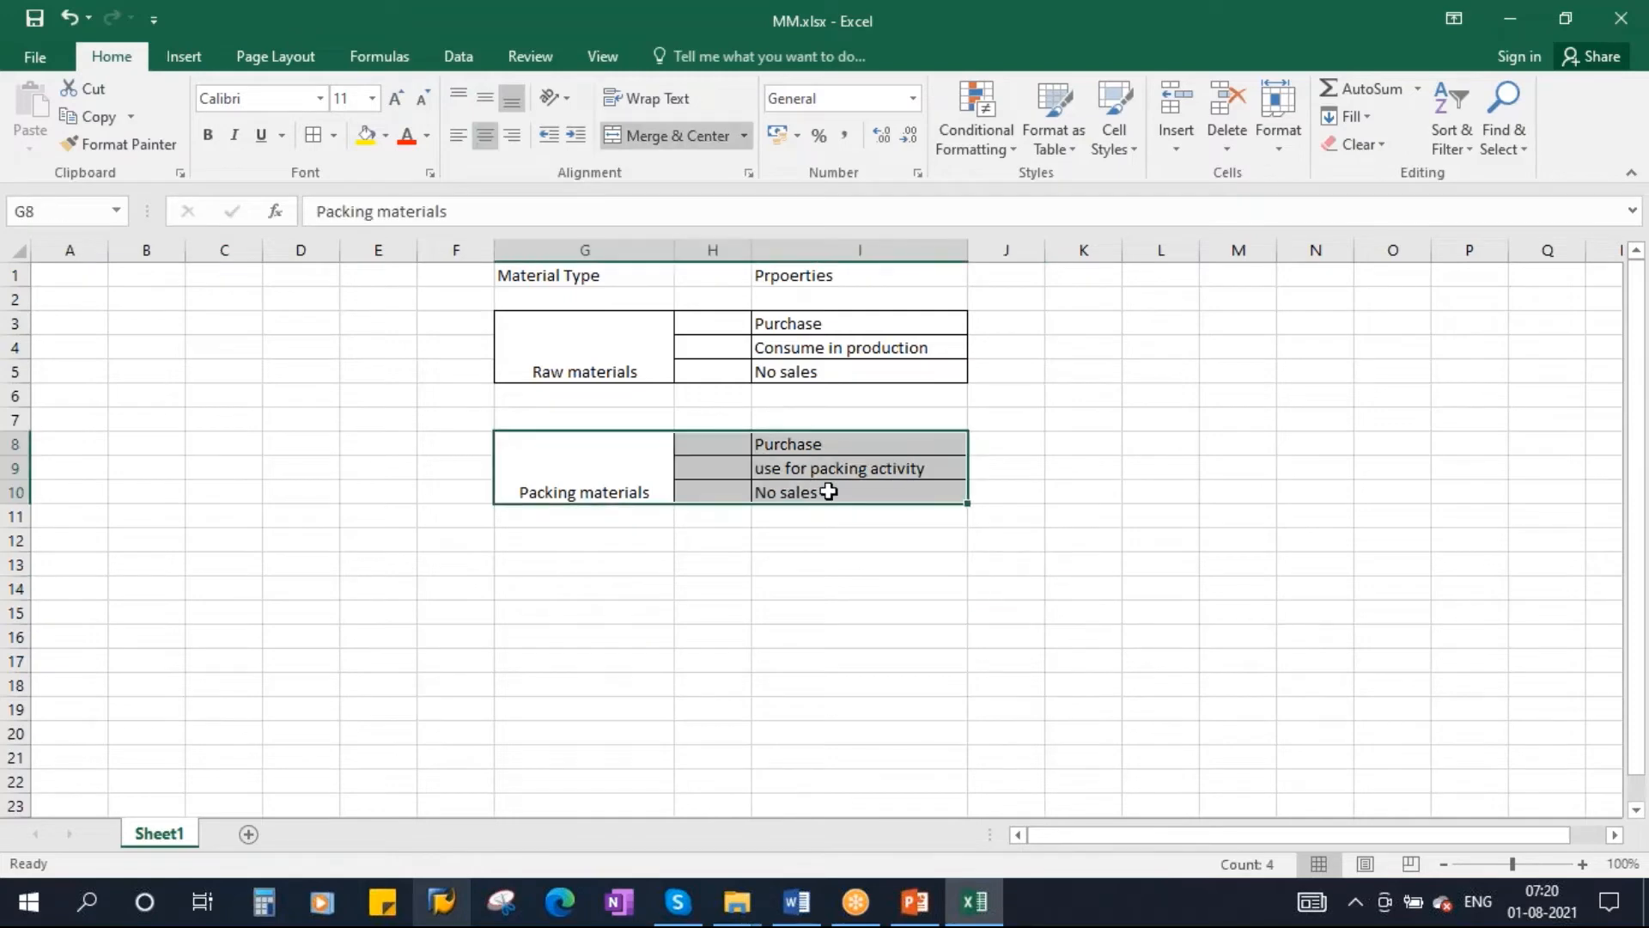
pyautogui.hotkey('ctrl', 'c')
pyautogui.click(545, 565)
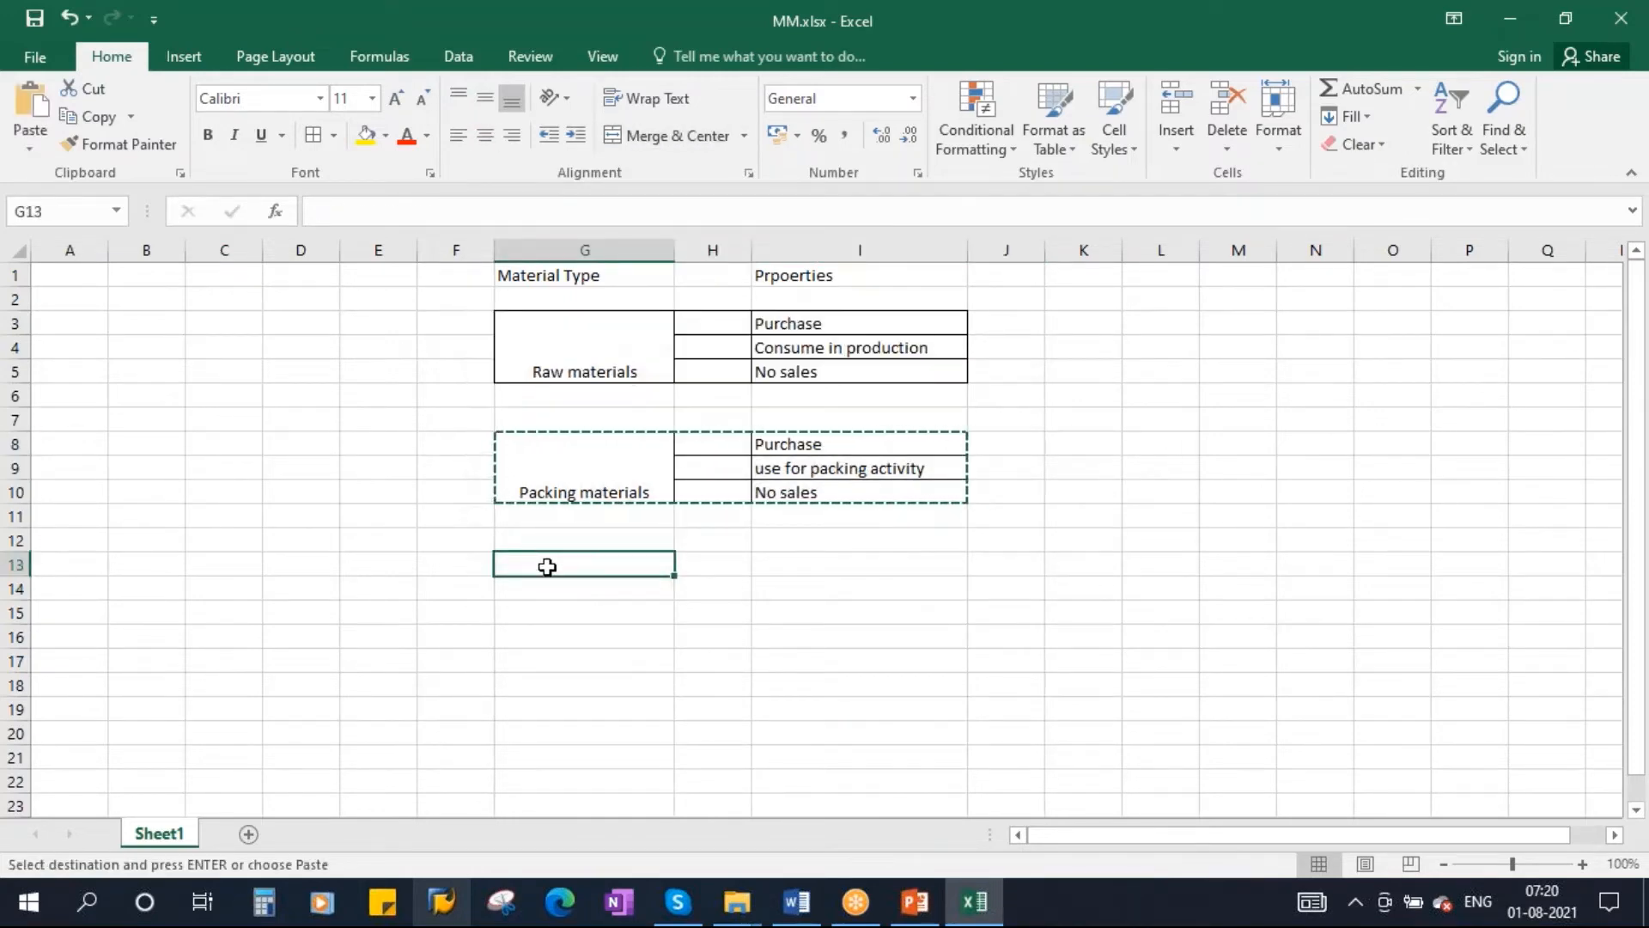
pyautogui.hotkey('ctrl', 'v')
# Step: Replace the text in I13 of the new block with "No Procurement"
pyautogui.doubleClick(755, 564)
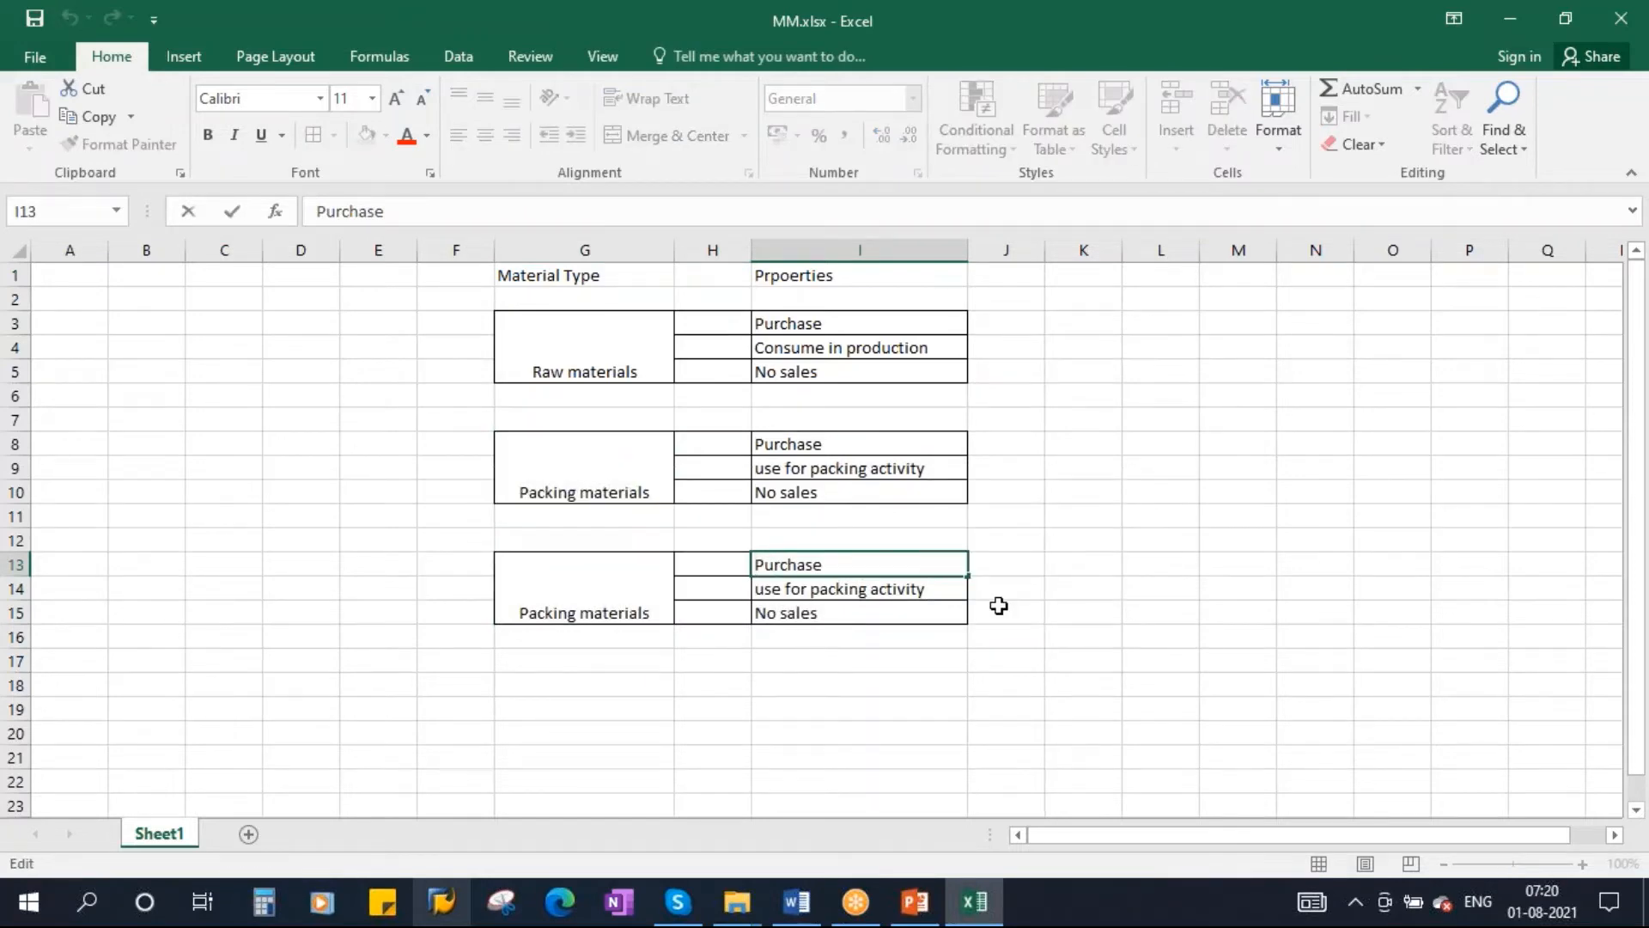
pyautogui.press('Delete')
pyautogui.press('Delete')
pyautogui.press('Delete')
pyautogui.press('Delete')
pyautogui.press('Delete')
pyautogui.press('Delete')
pyautogui.press('Delete')
pyautogui.press('Delete')
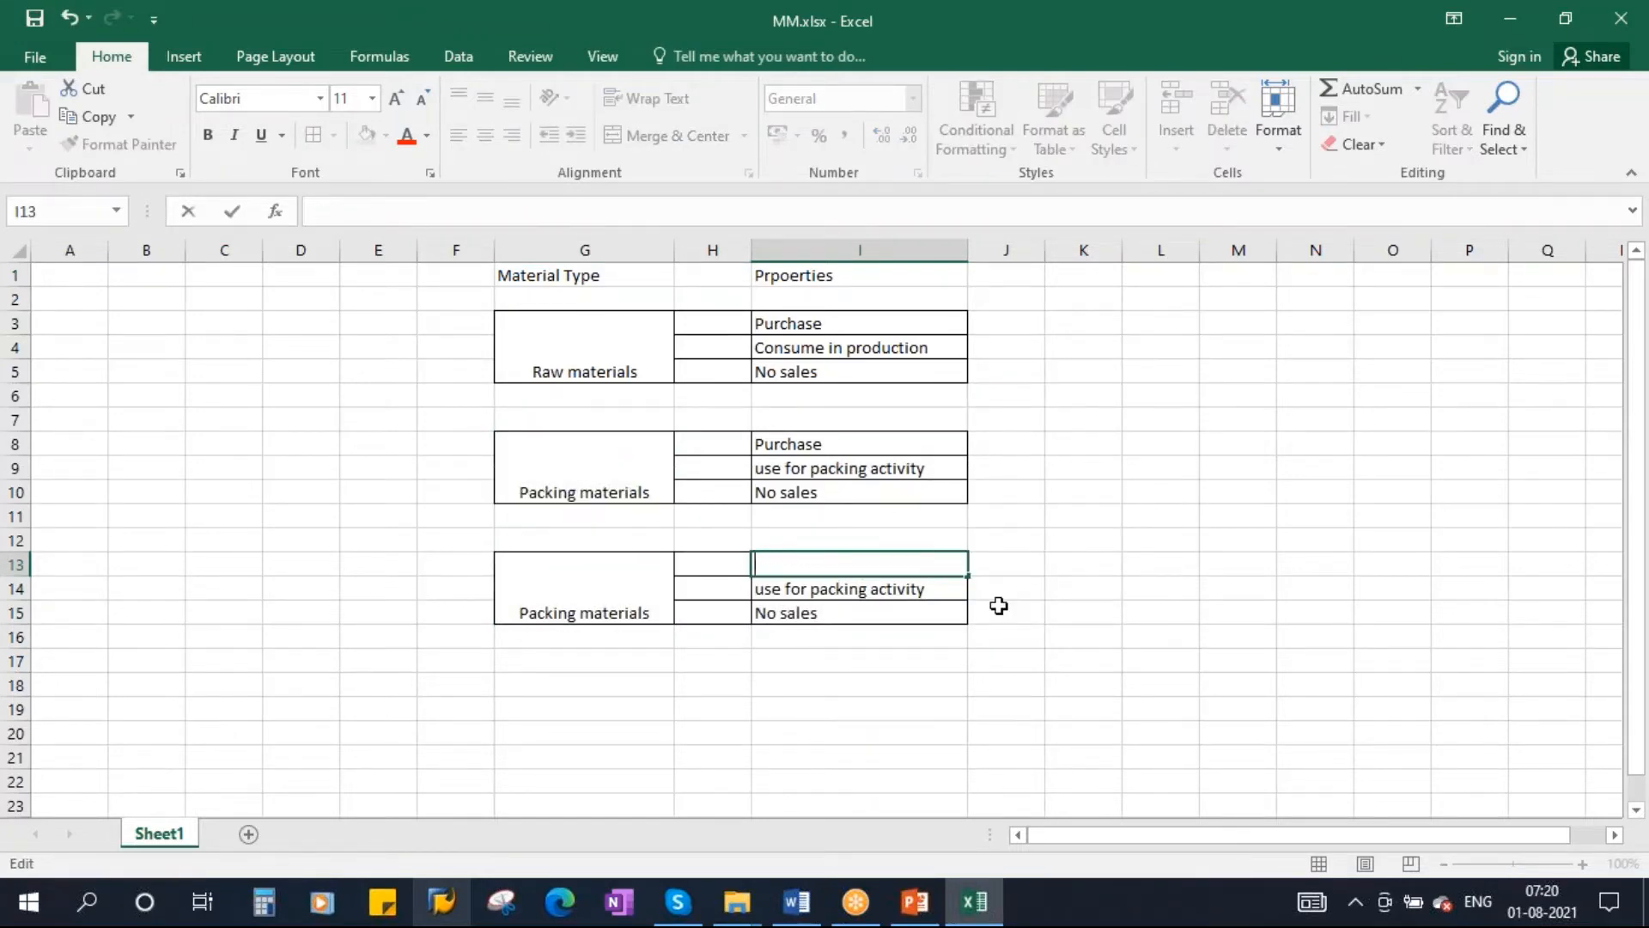
pyautogui.write('No Pr')
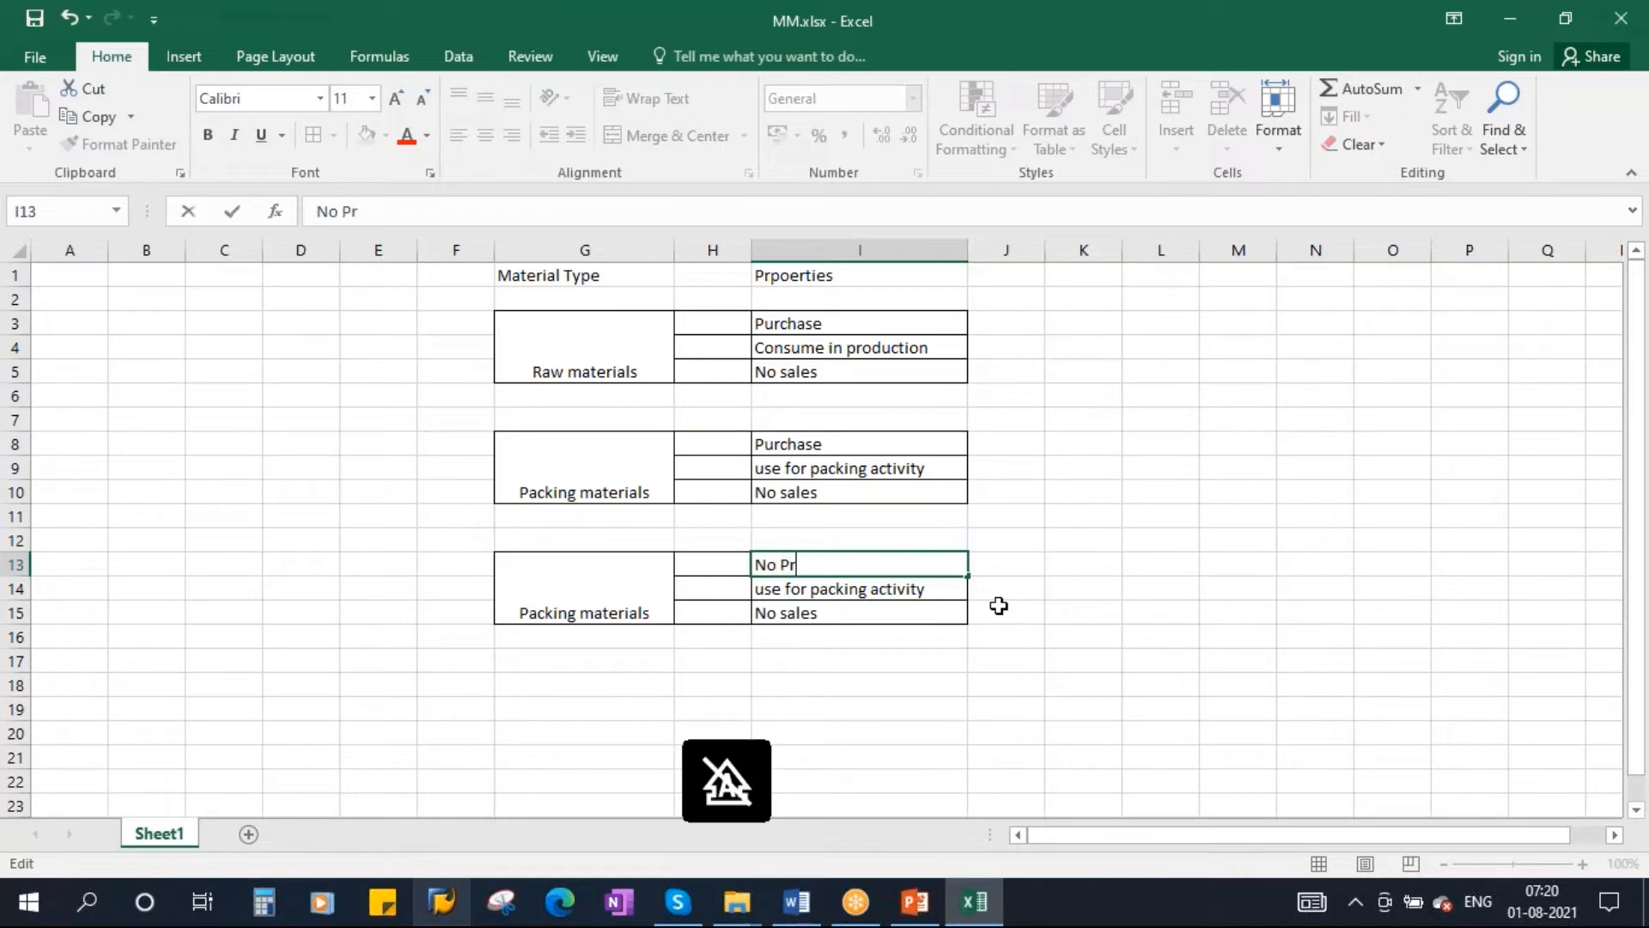
pyautogui.write('ocurement')
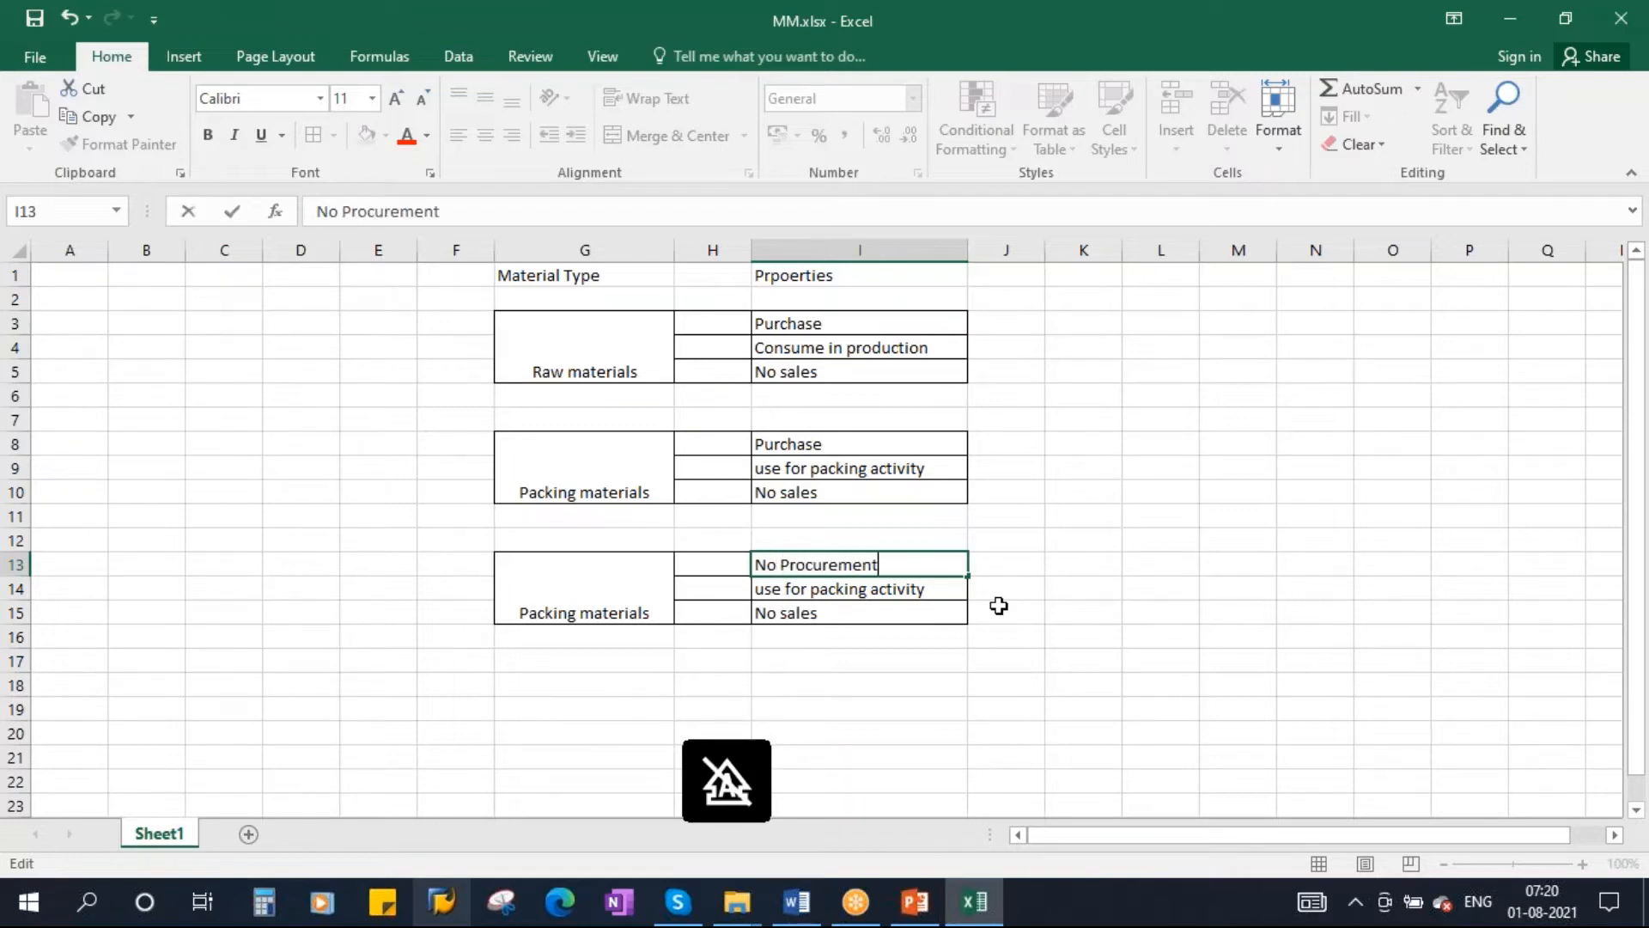
# Step: Replace the text in I14 with "Production"
pyautogui.click(777, 587)
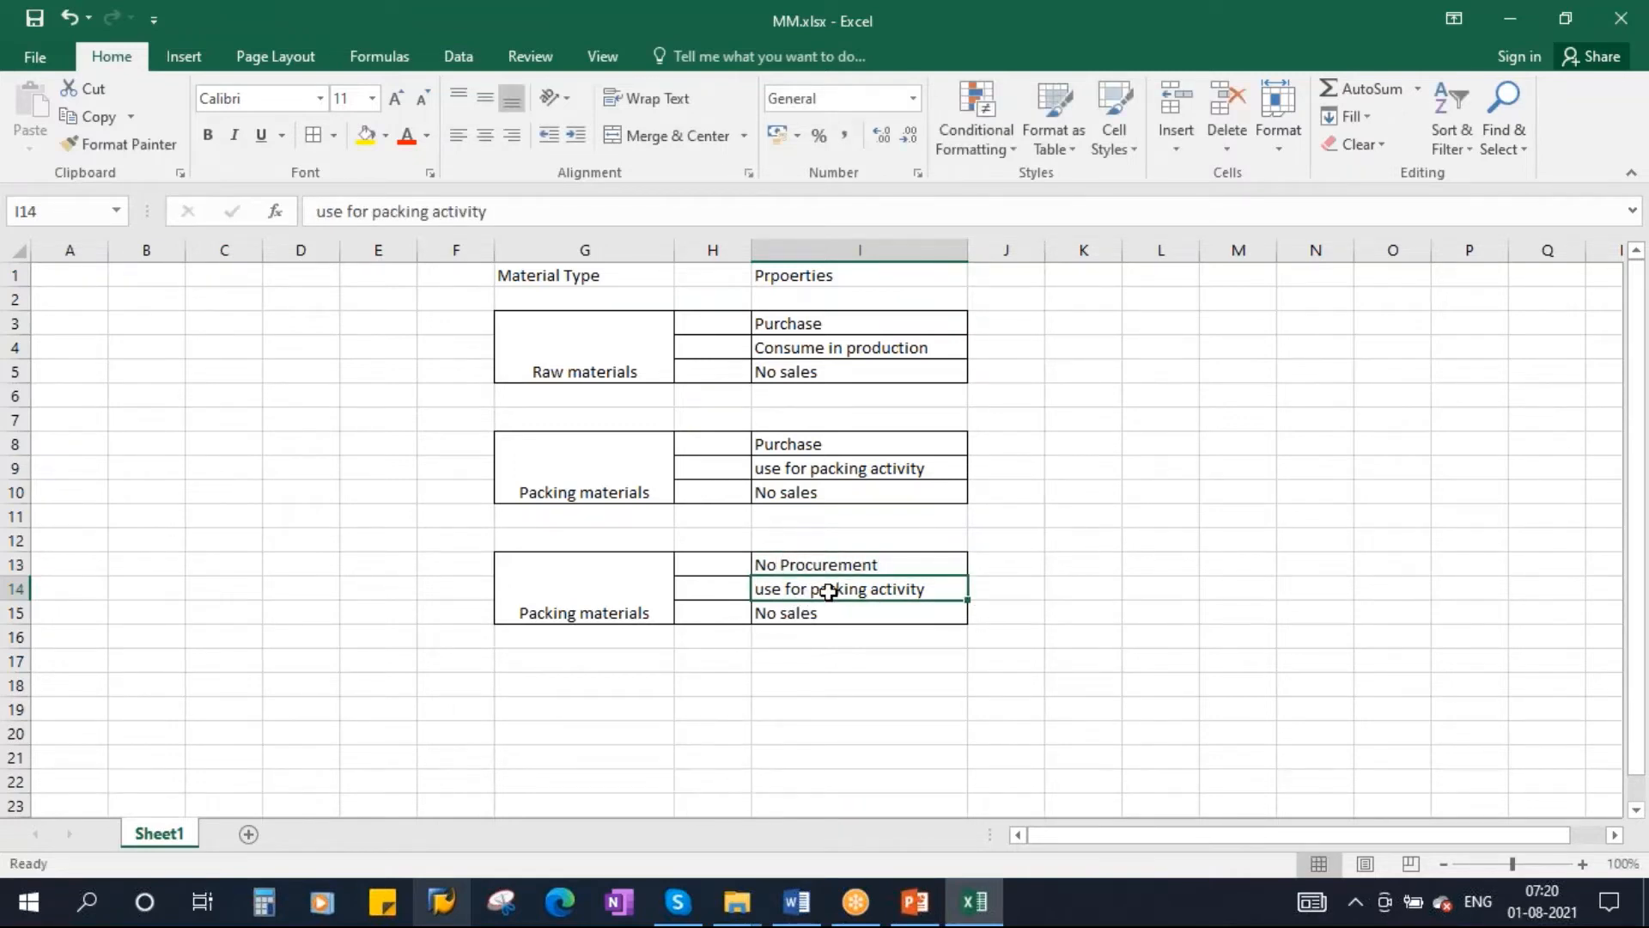
pyautogui.write('Produc')
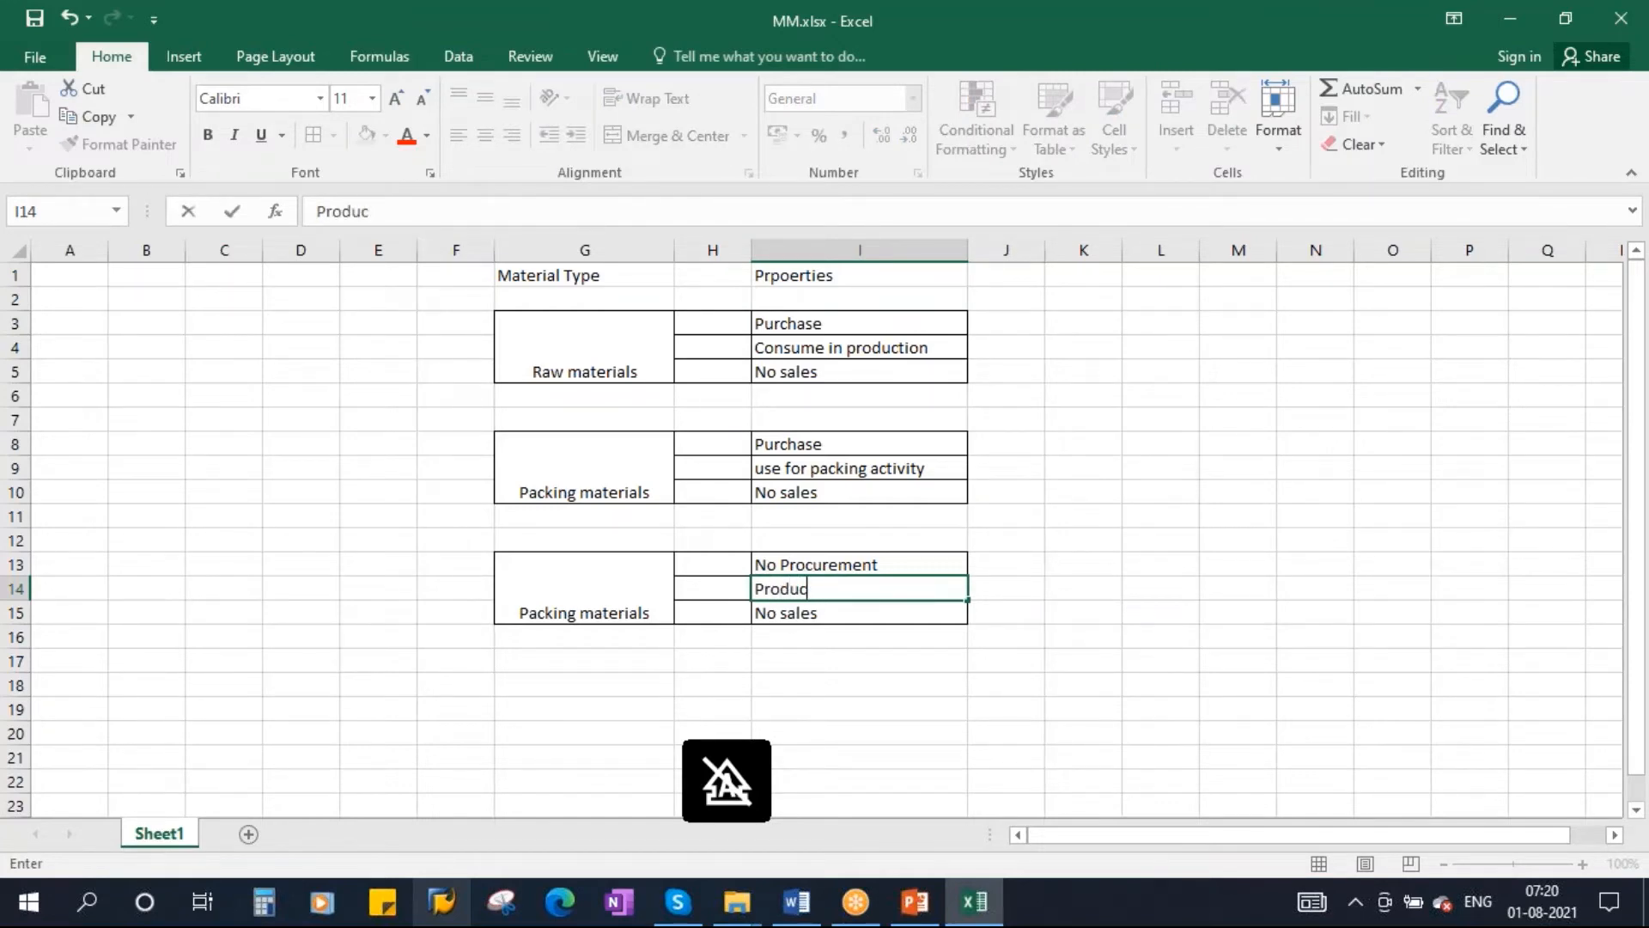
pyautogui.write('ti')
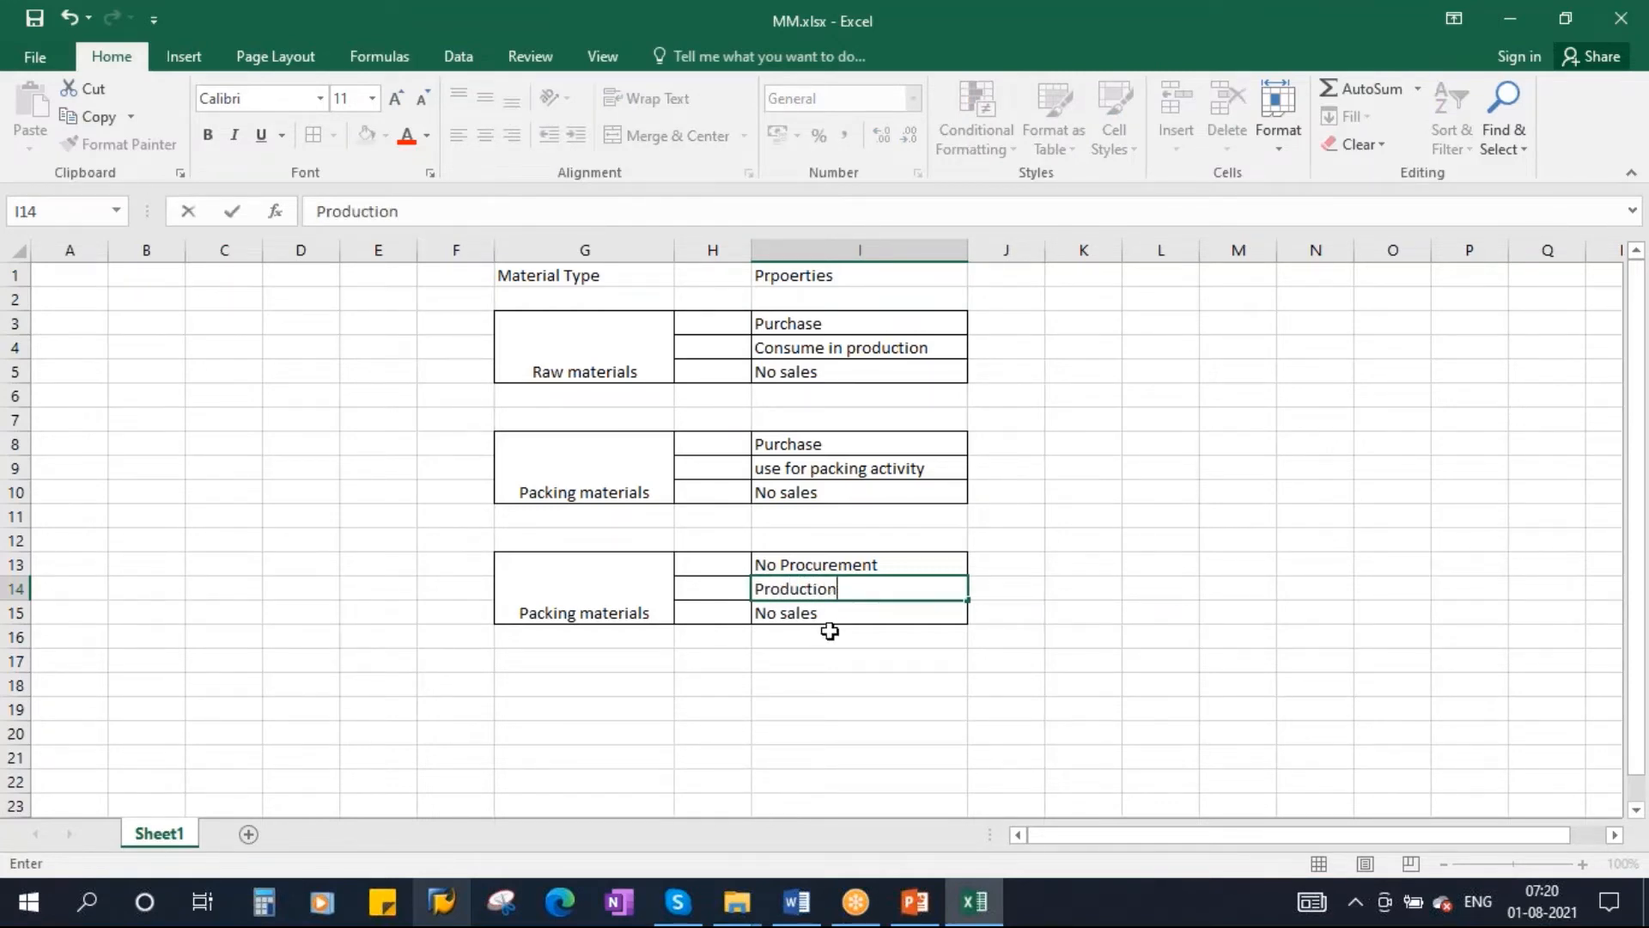
pyautogui.write('on')
pyautogui.press('Return')
pyautogui.click(817, 587)
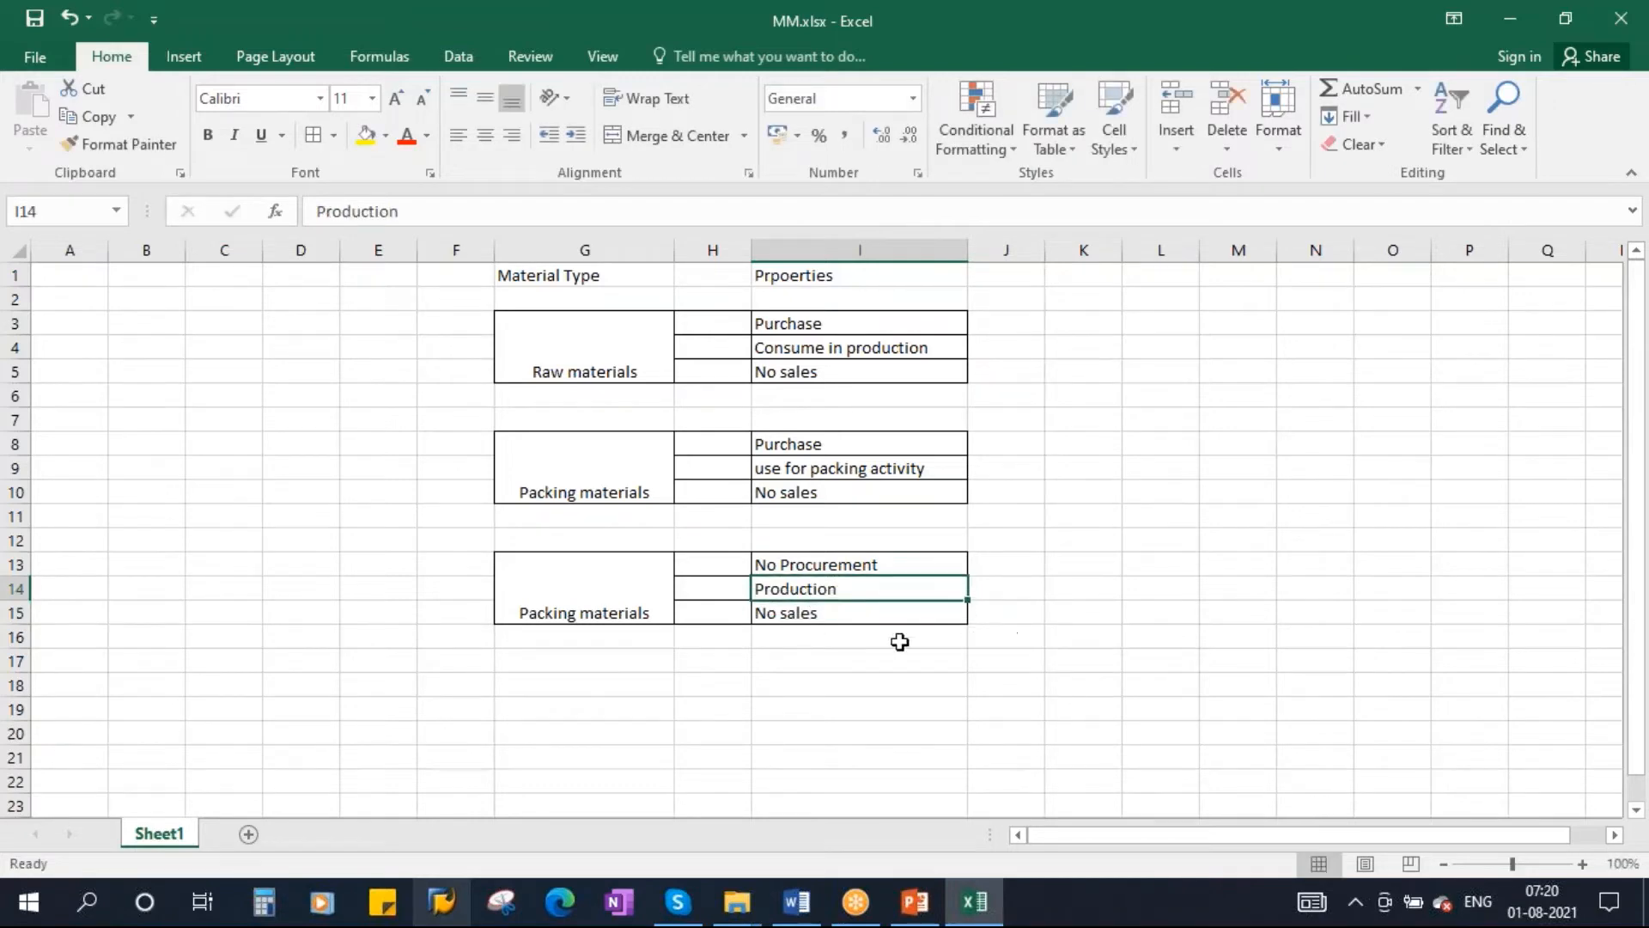
pyautogui.click(797, 613)
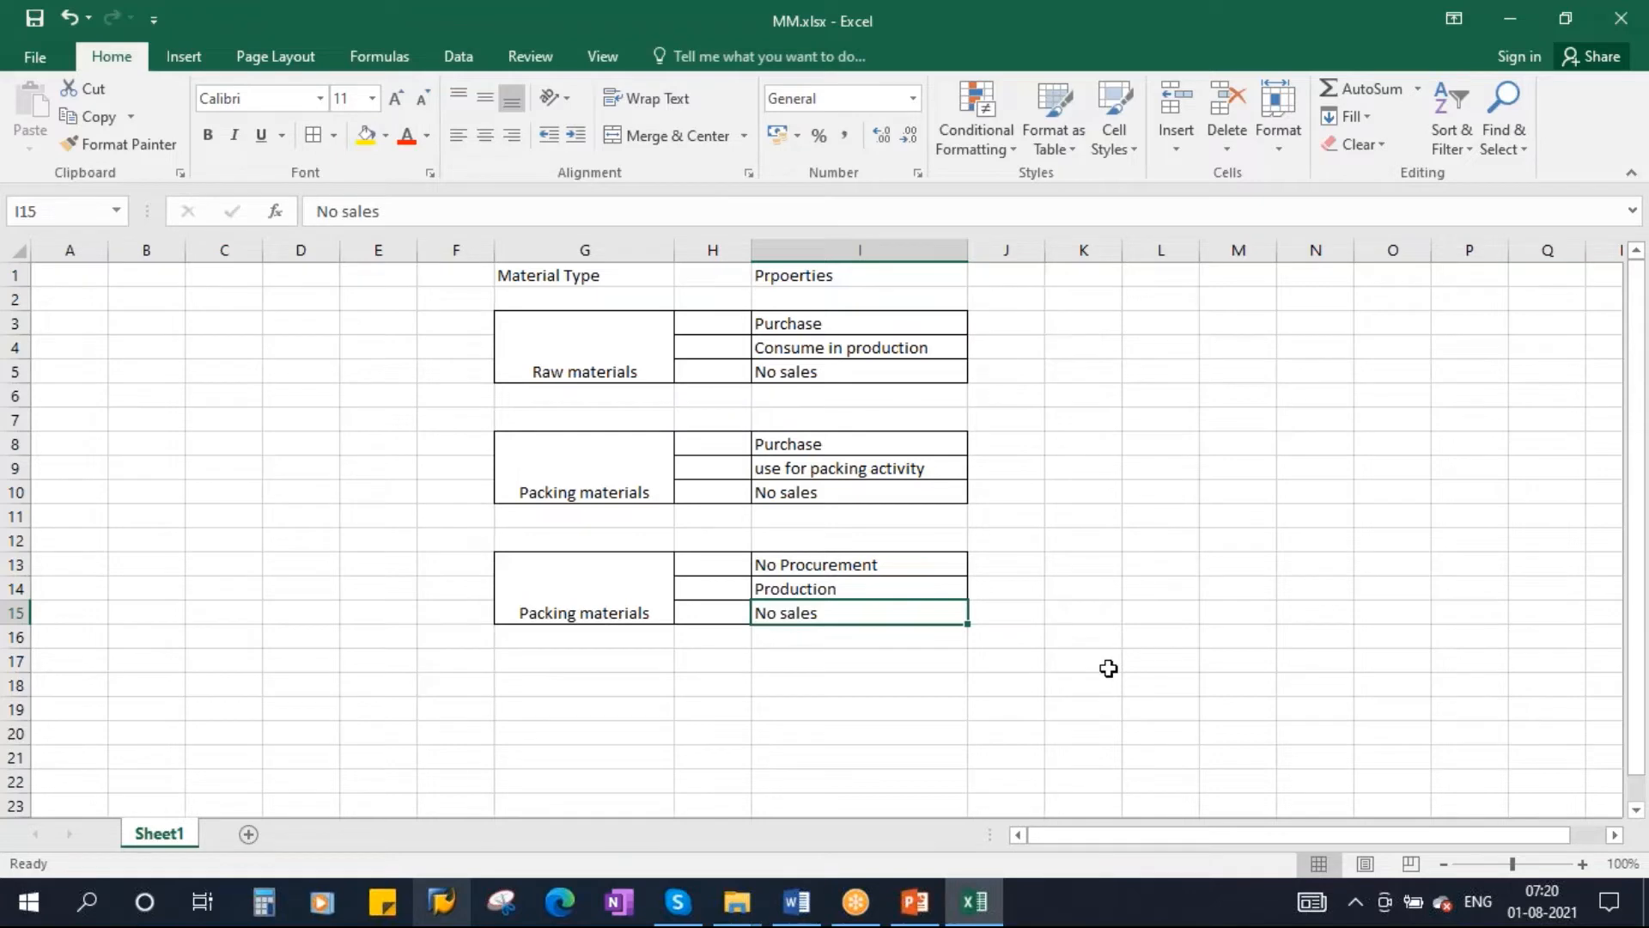
pyautogui.moveTo(851, 569); pyautogui.dragTo(865, 610)
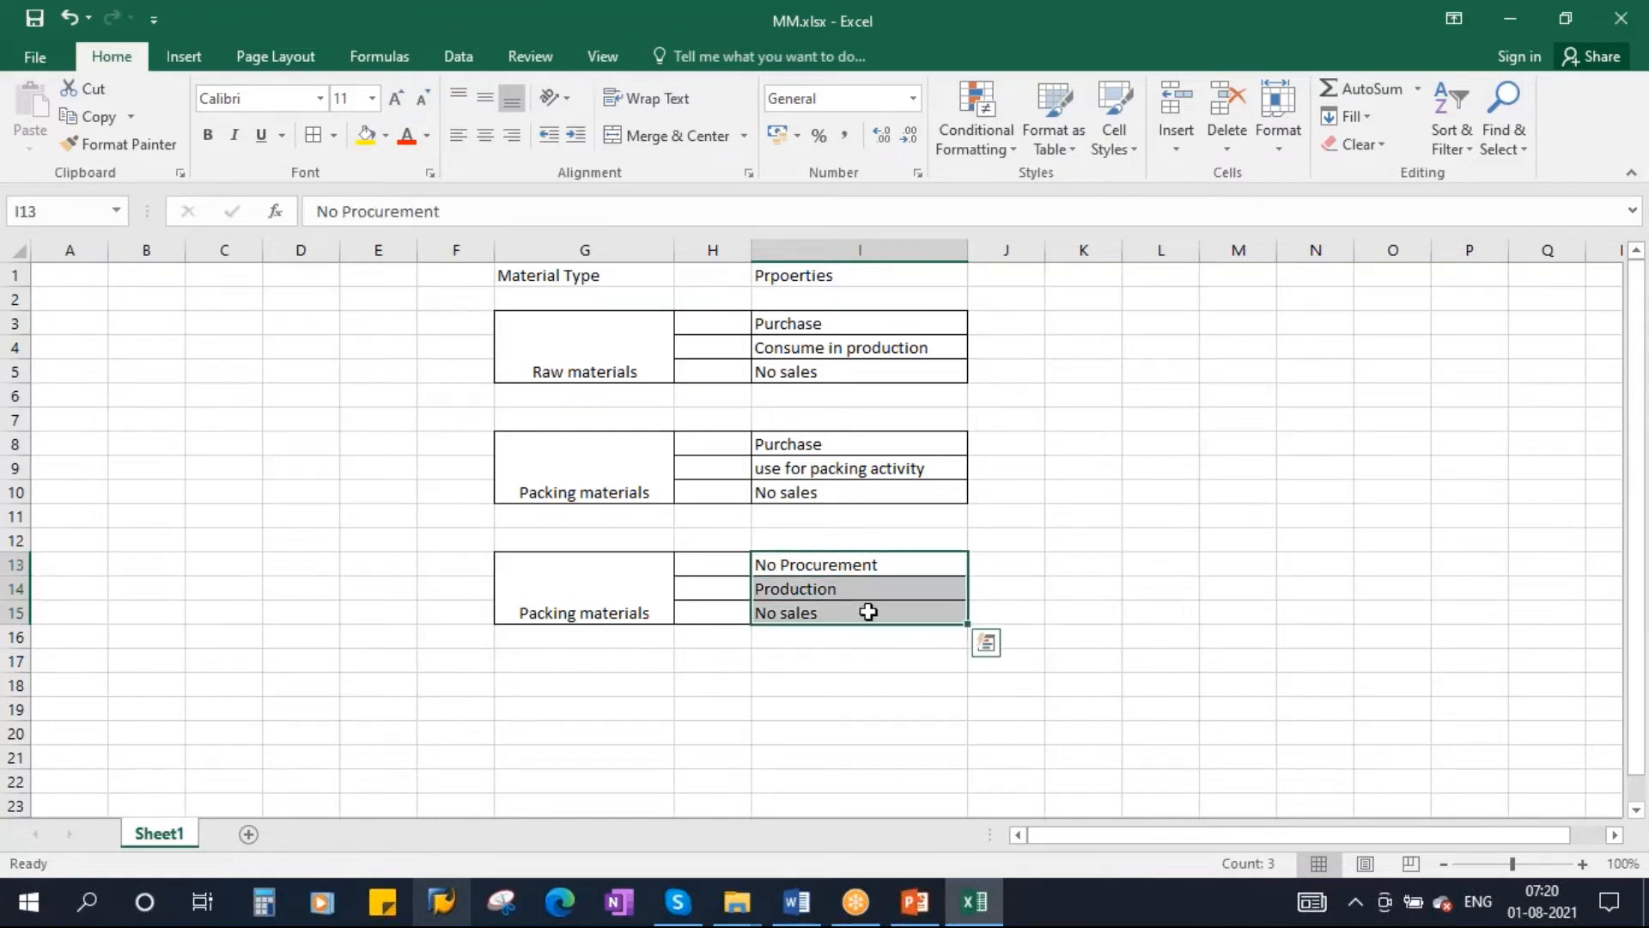
# Step: Change the label in the merged cell G13 to "Semi-finished materials" and widen column G slightly to fit it
pyautogui.doubleClick(518, 607)
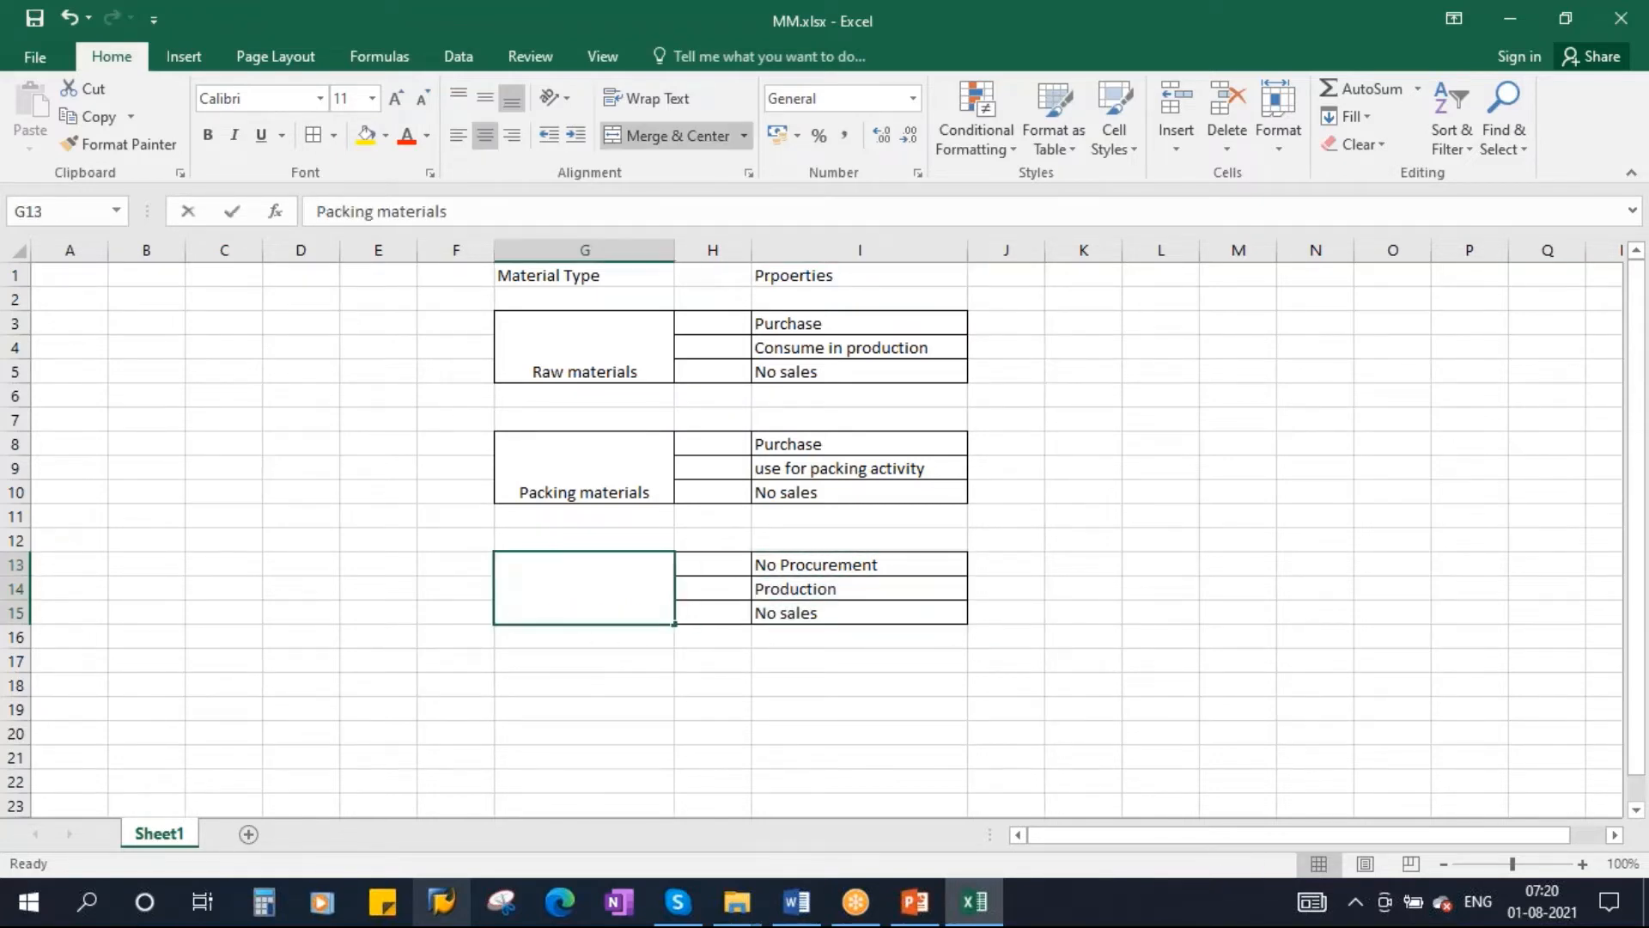
pyautogui.press('Delete')
pyautogui.press('Delete')
pyautogui.press('Delete')
pyautogui.press('Delete')
pyautogui.press('Delete')
pyautogui.press('Delete')
pyautogui.press('Delete')
pyautogui.press('Delete')
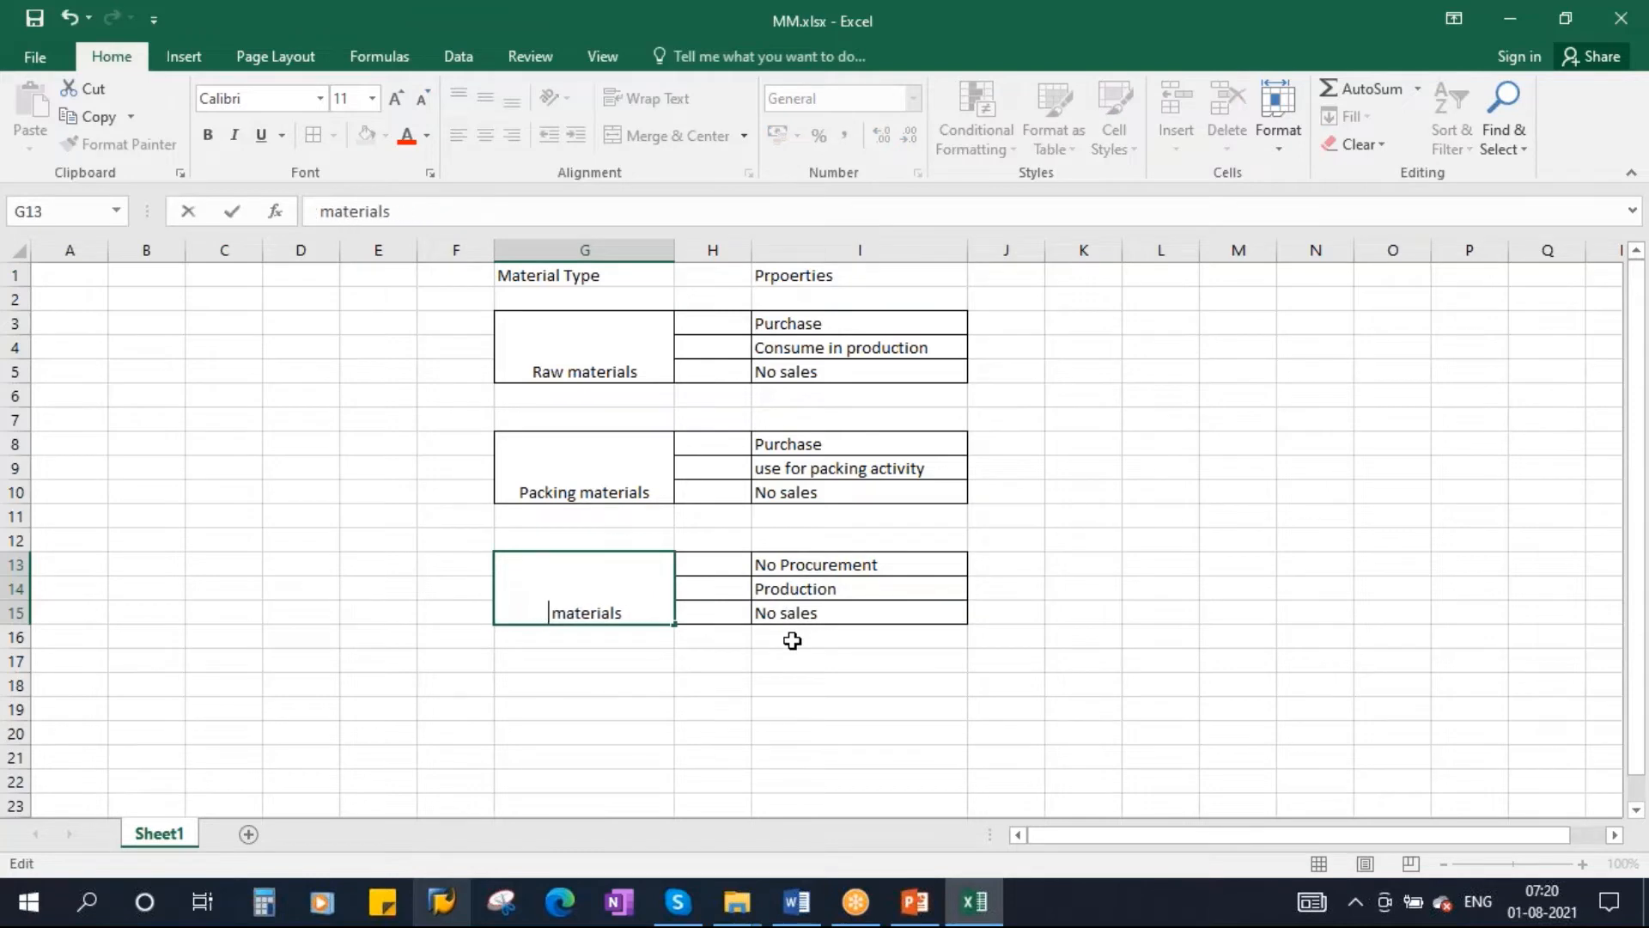
pyautogui.write('Semi-fi')
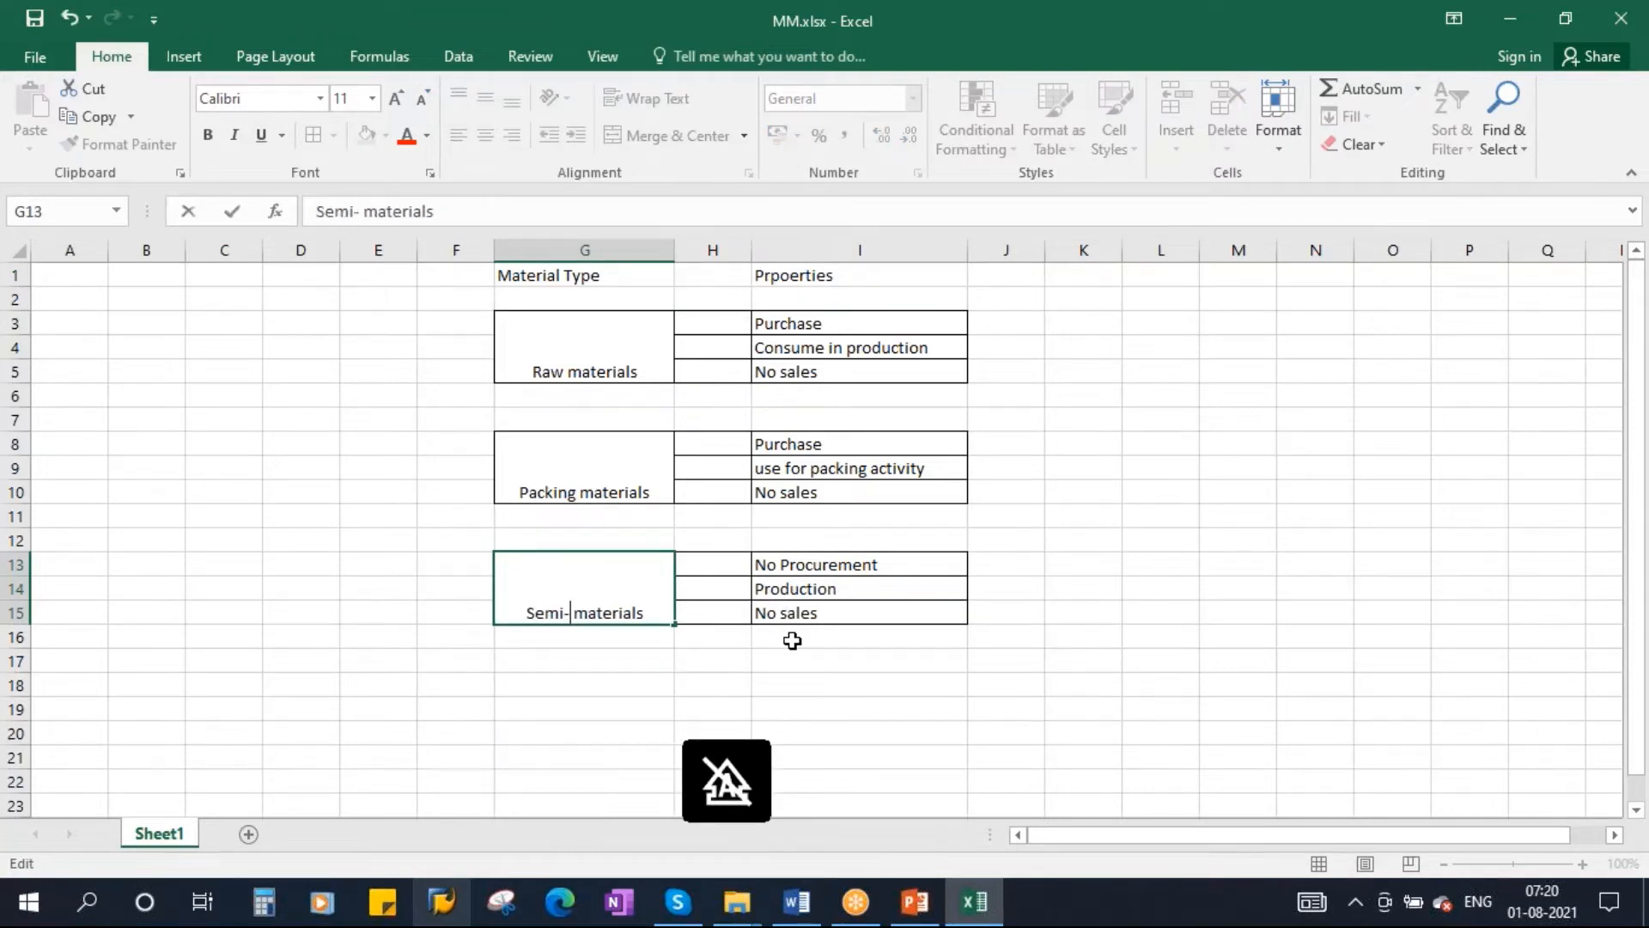
pyautogui.write('nished')
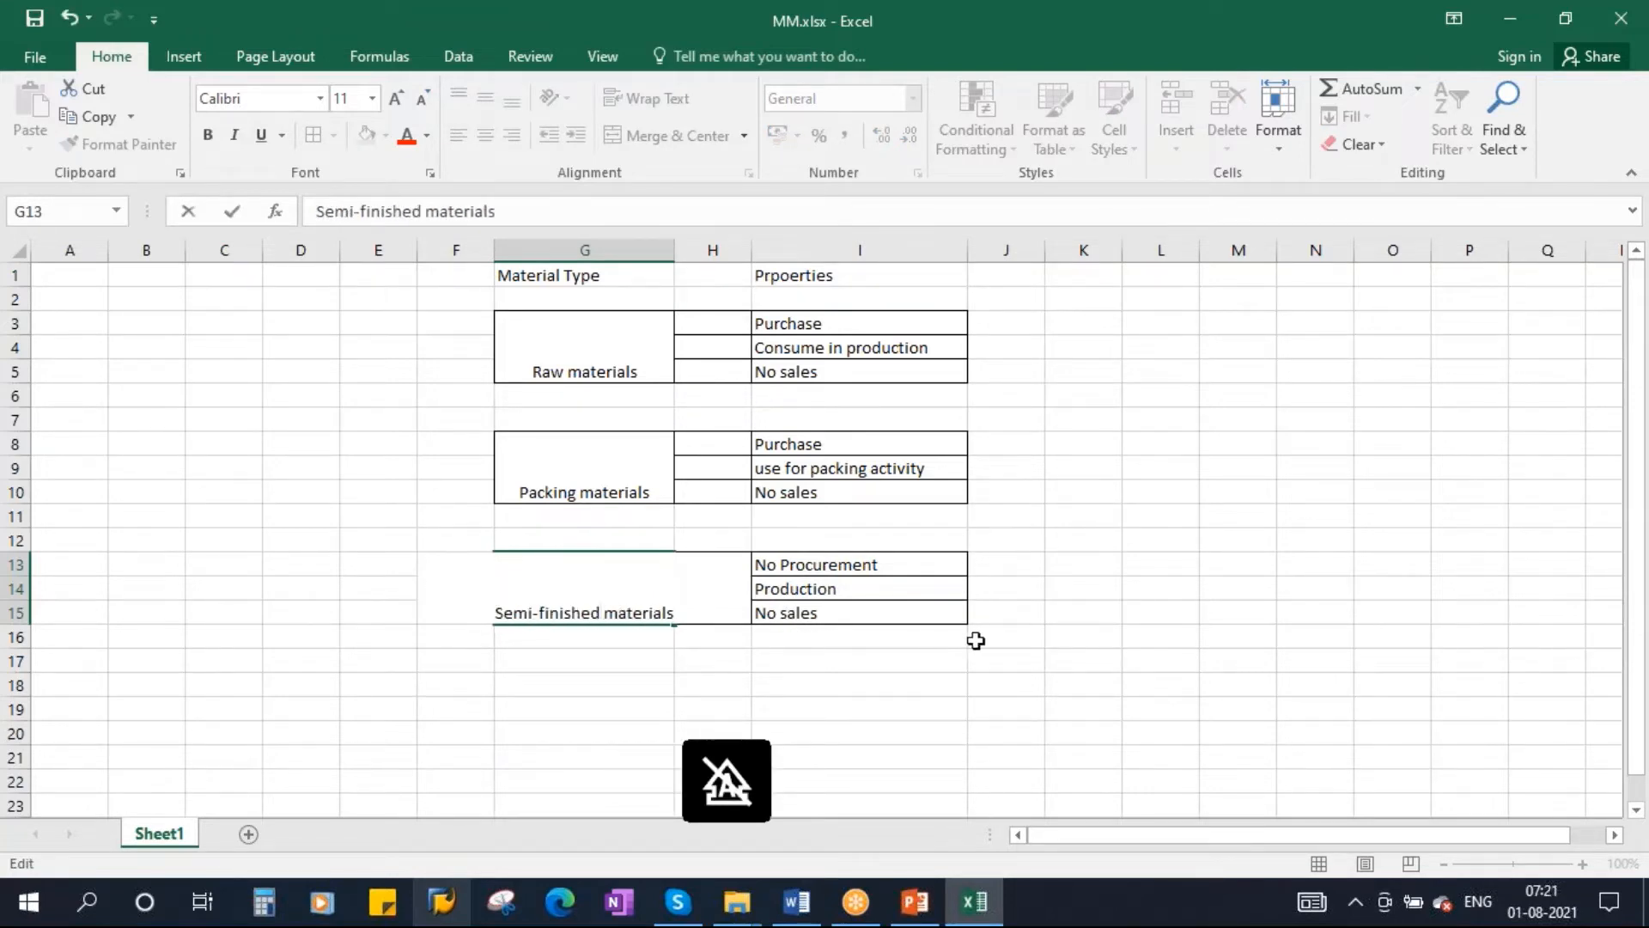
pyautogui.click(978, 640)
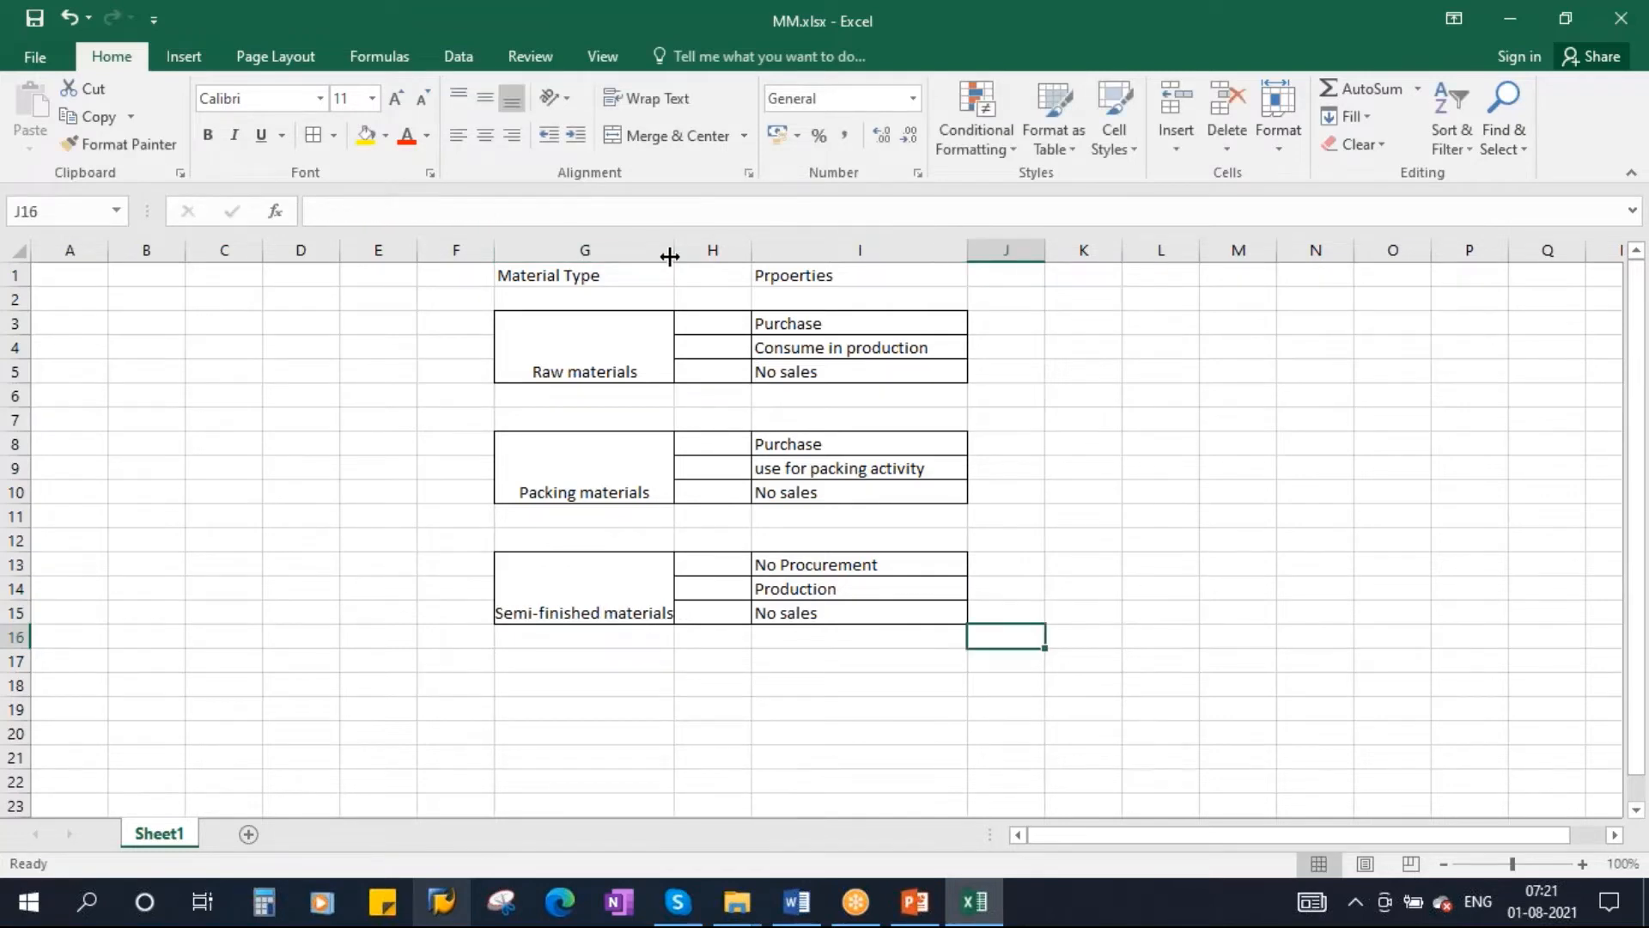
pyautogui.moveTo(674, 250); pyautogui.dragTo(684, 250)
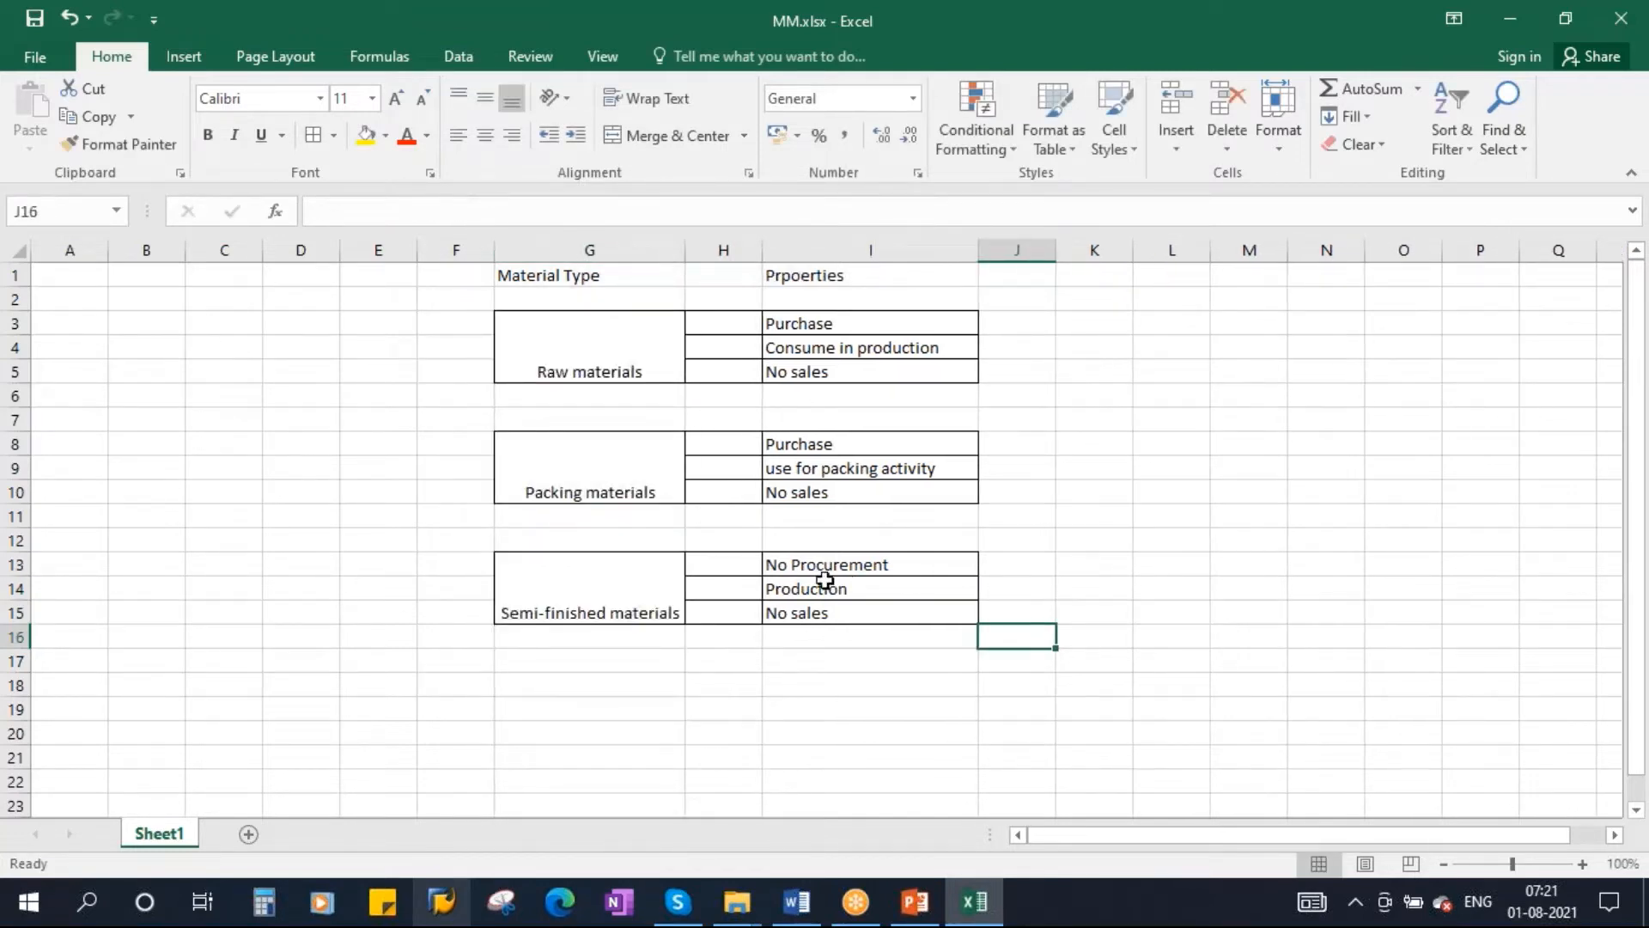
# Step: Copy the semi-finished properties I13:I15 and paste them starting at I18
pyautogui.moveTo(826, 566); pyautogui.dragTo(836, 611)
pyautogui.hotkey('ctrl', 'c')
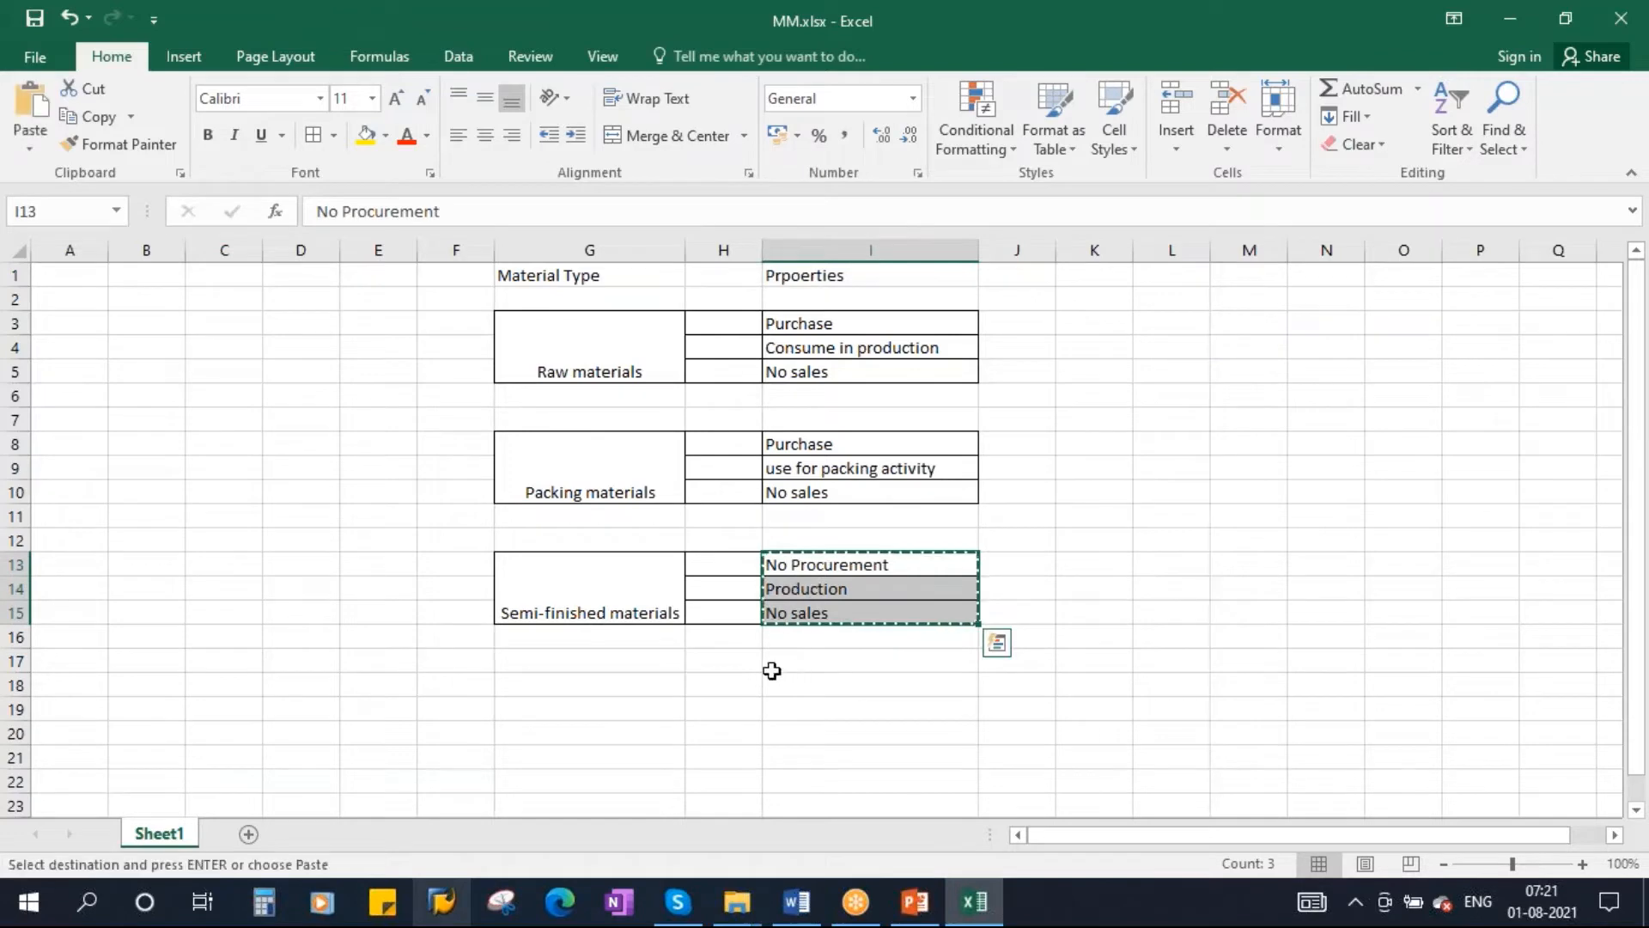
pyautogui.click(795, 666)
pyautogui.click(798, 681)
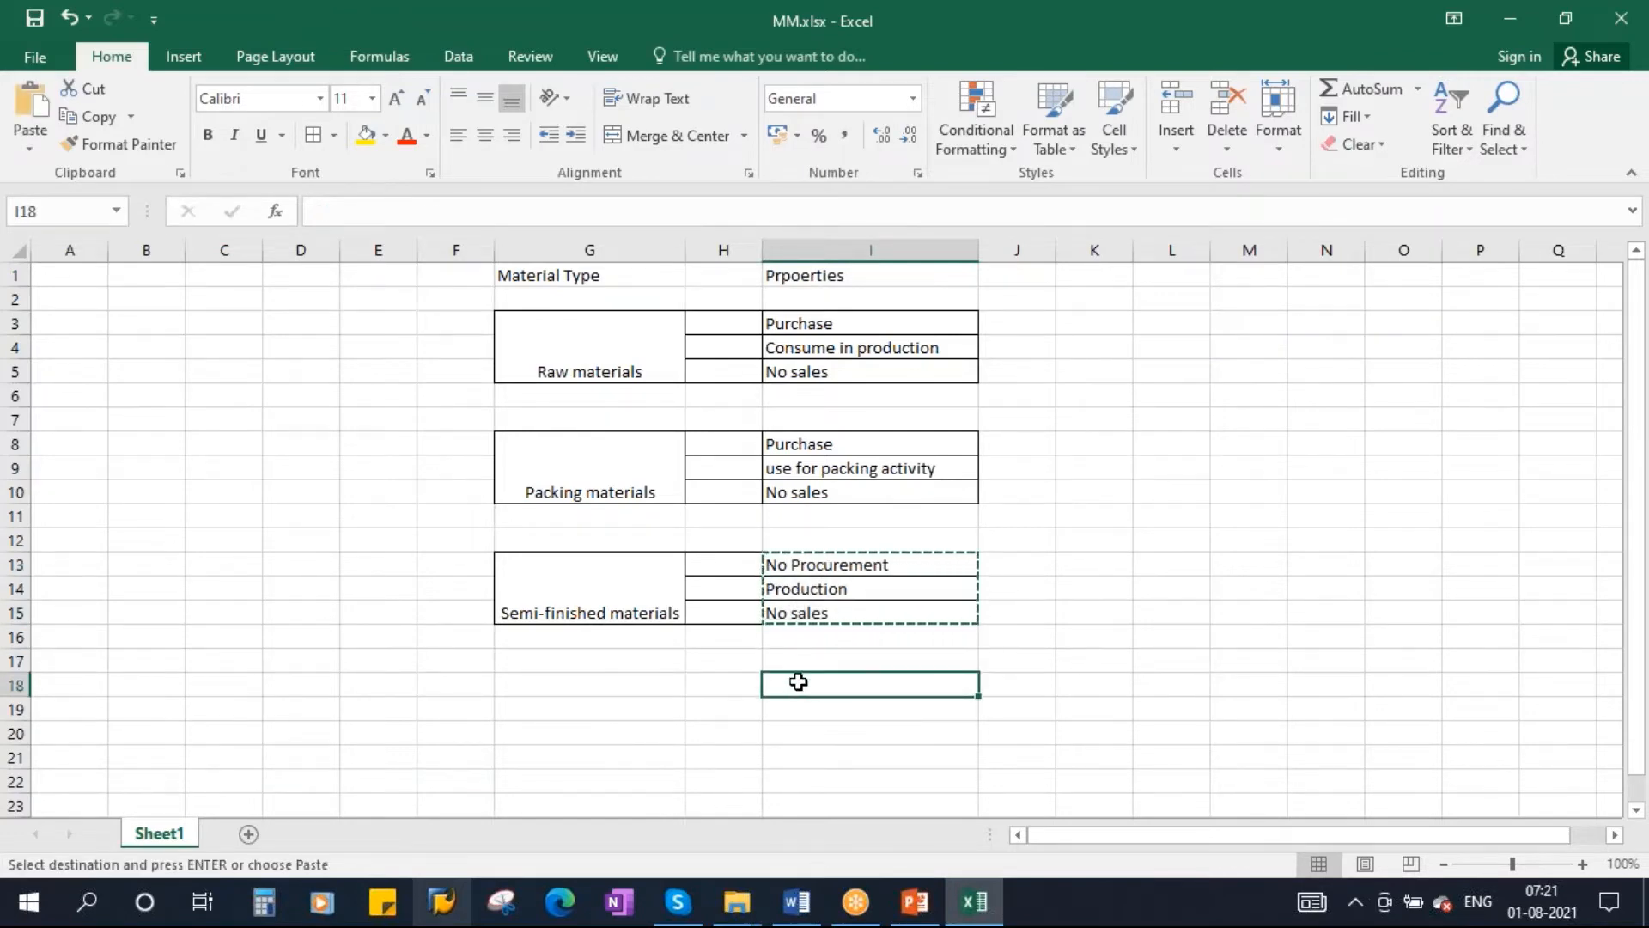
pyautogui.hotkey('ctrl', 'v')
pyautogui.doubleClick(1016, 686)
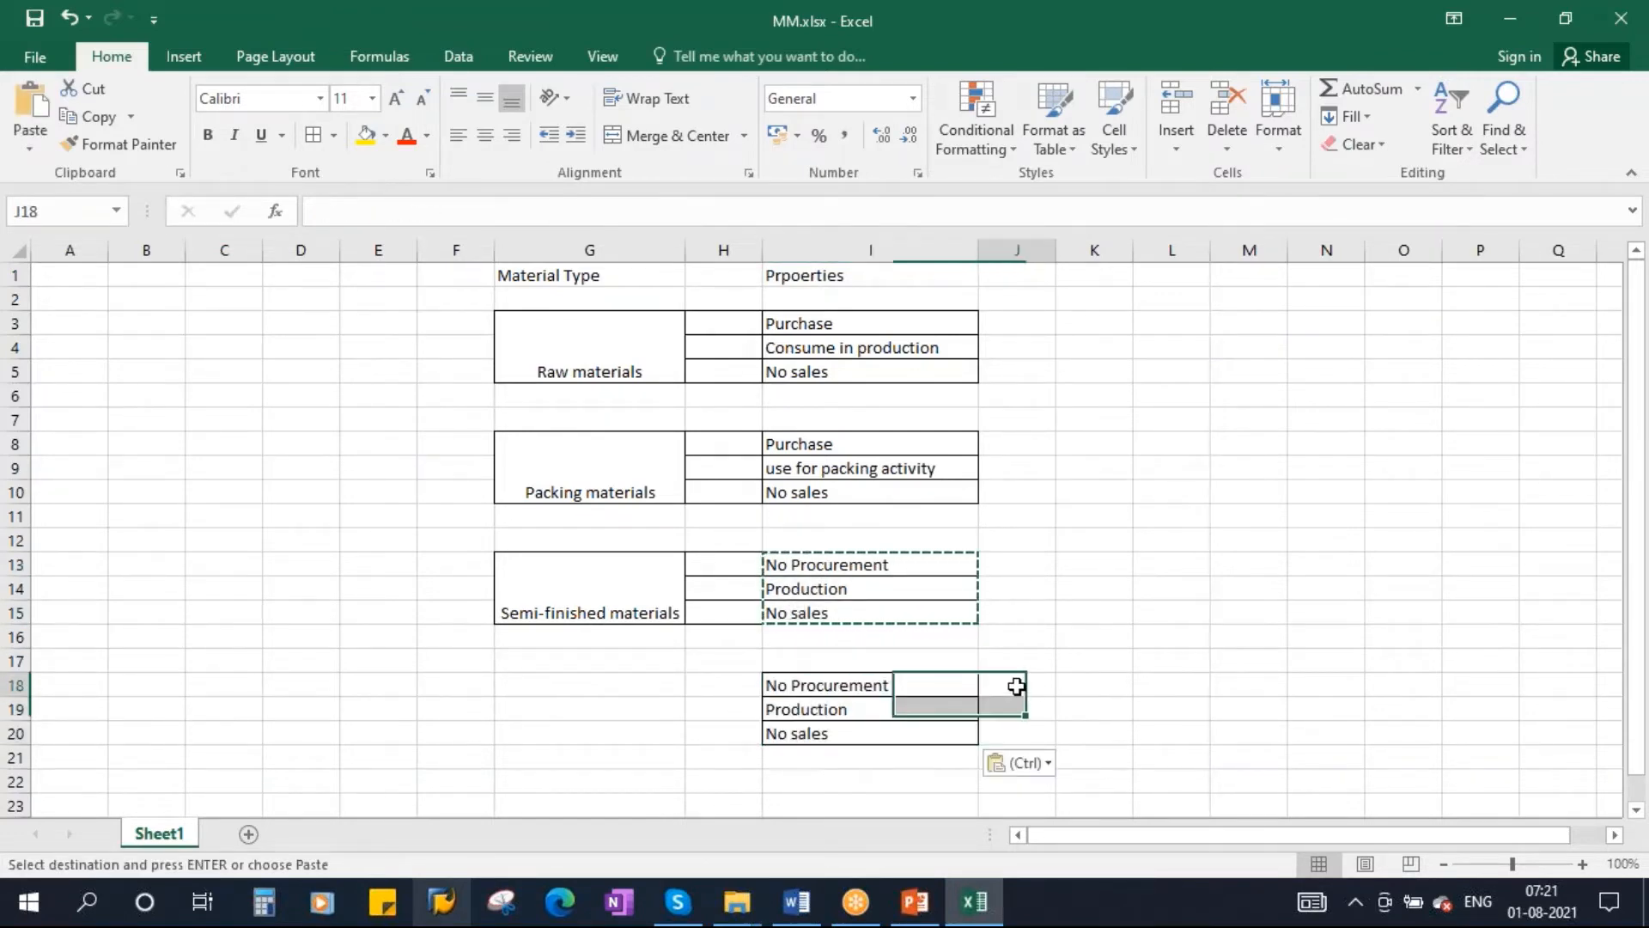
pyautogui.click(861, 685)
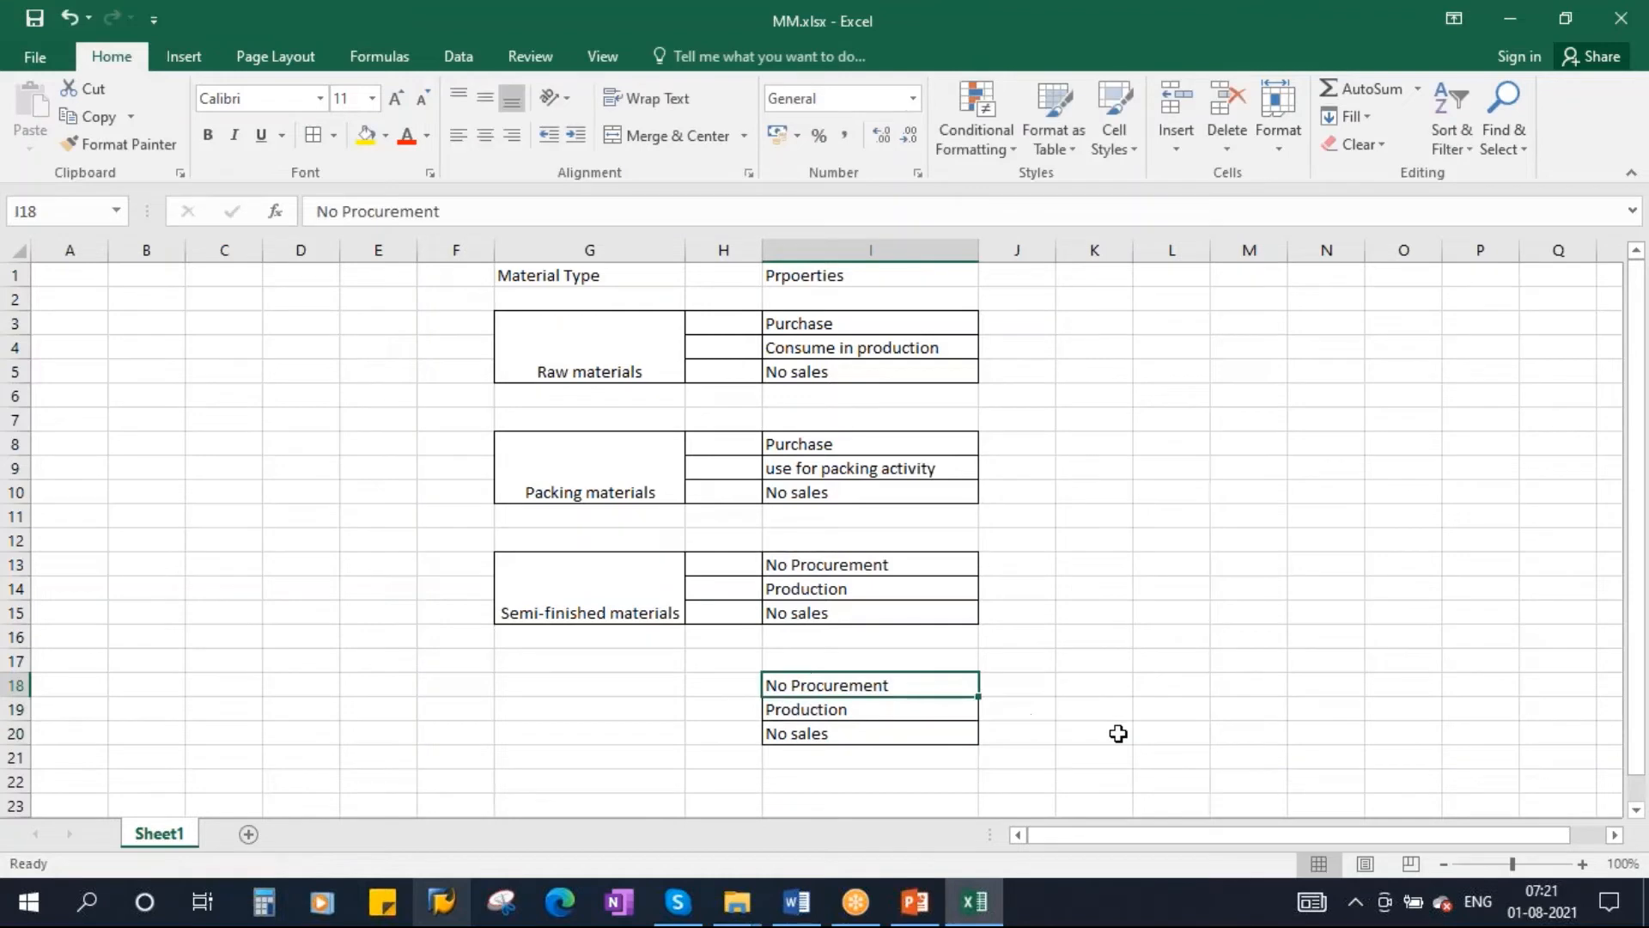
pyautogui.click(782, 710)
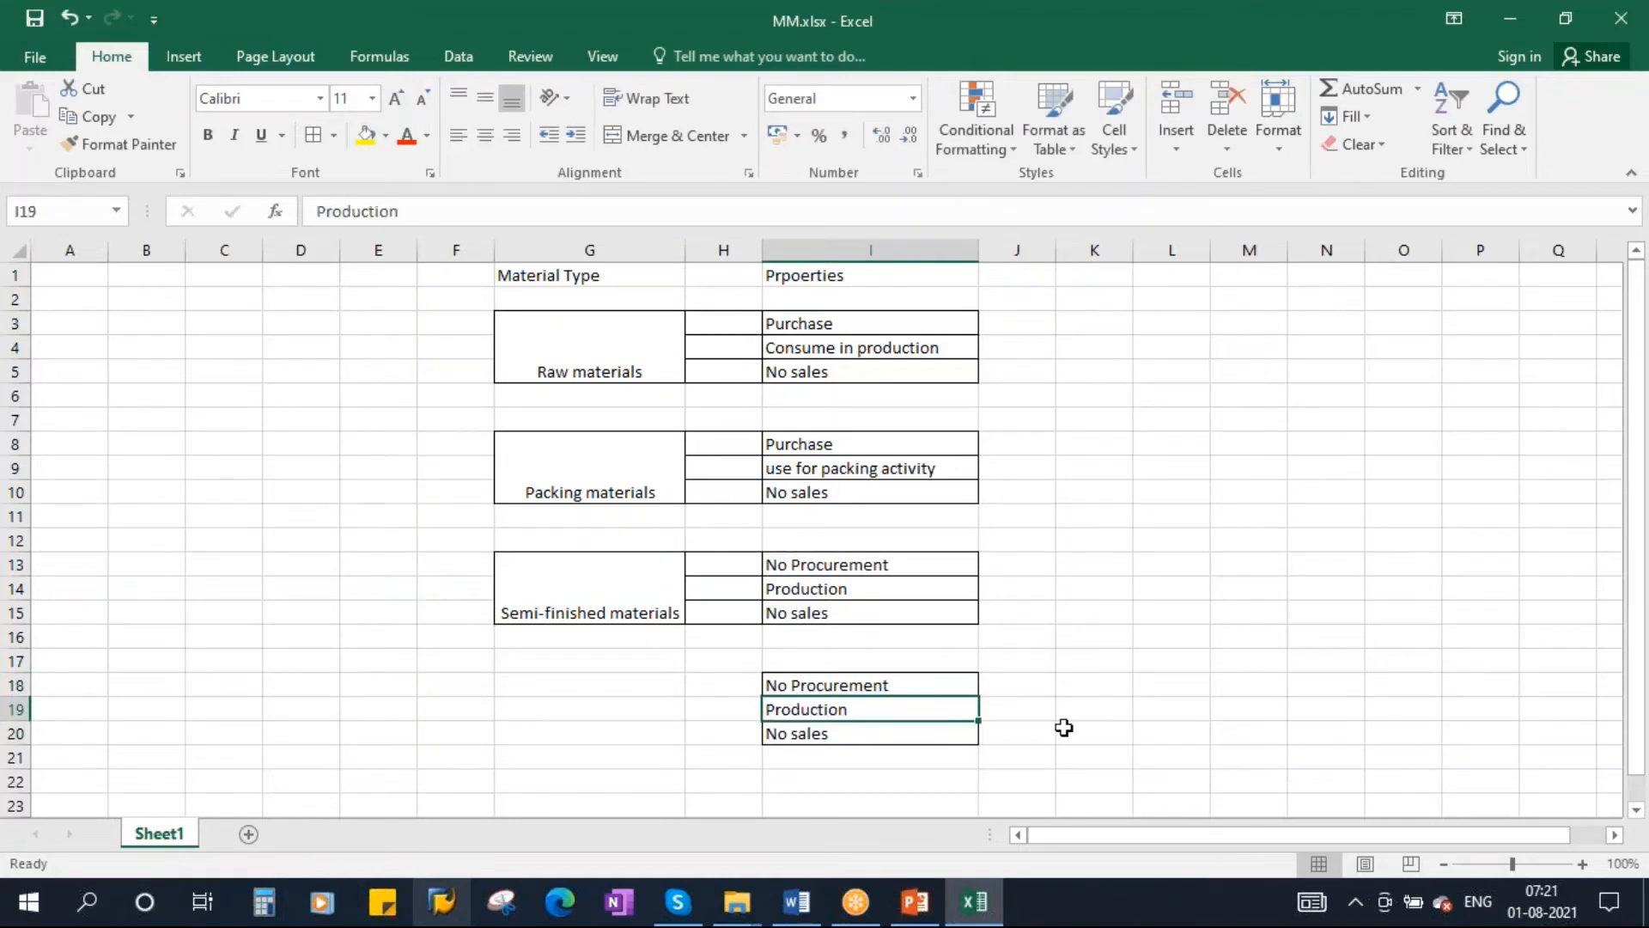
# Step: Shorten the text in I20 of the pasted properties to "sales"
pyautogui.doubleClick(786, 731)
pyautogui.press('Delete')
pyautogui.press('BackSpace')
pyautogui.press('BackSpace')
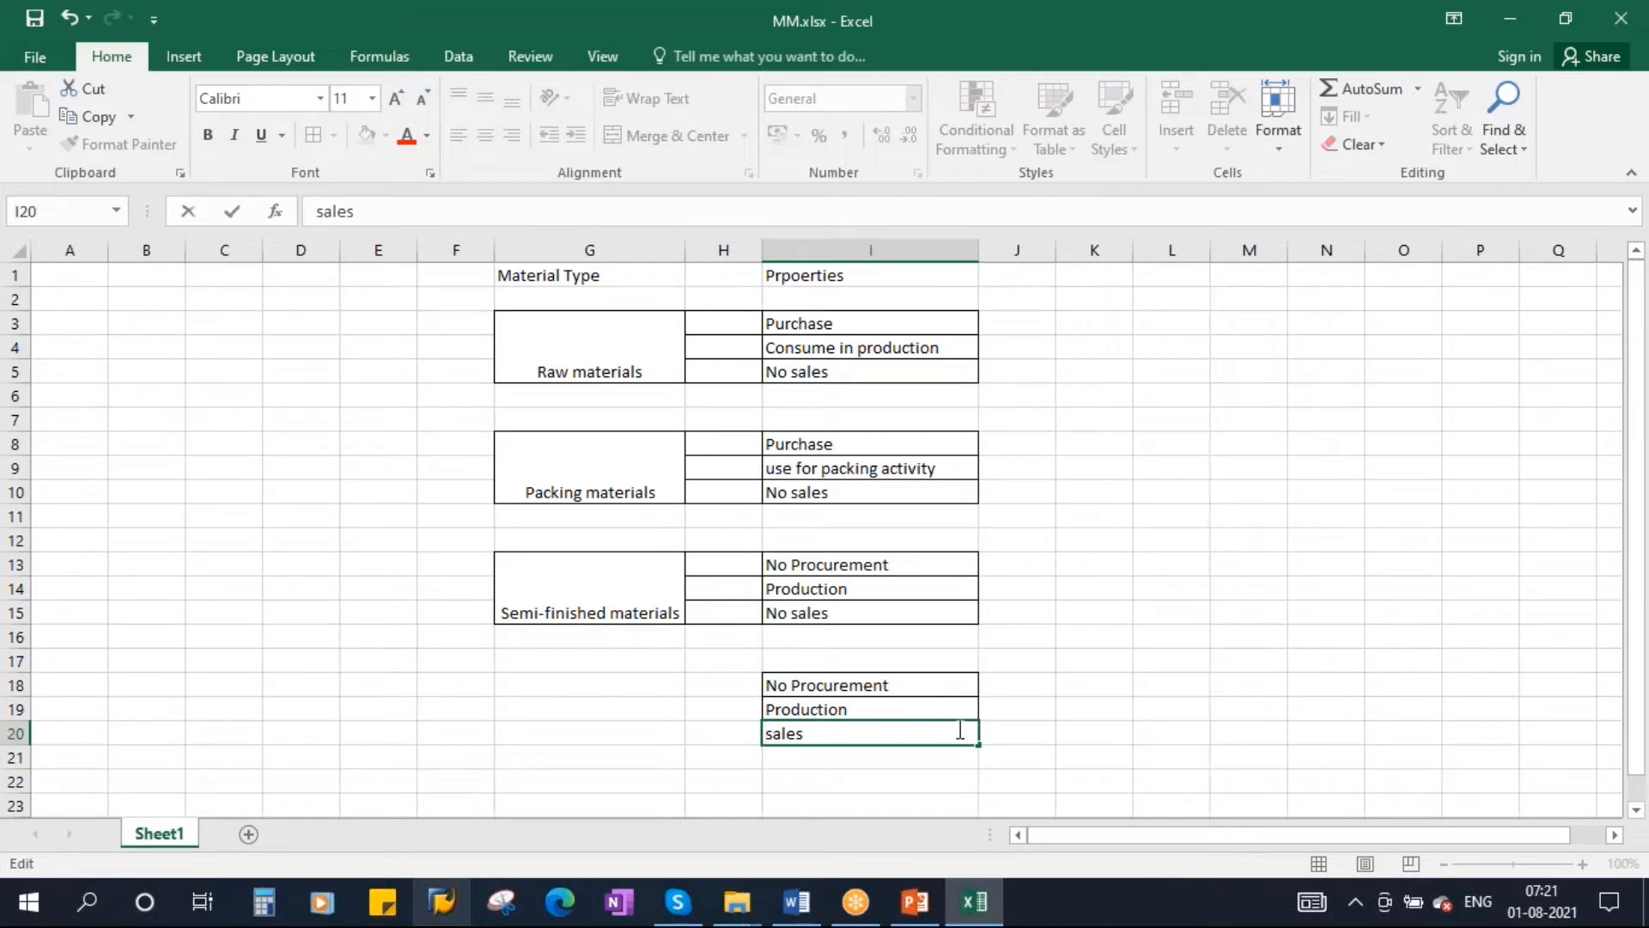
# Step: Enter the label "Finished Materials" in G19 beside the pasted properties
pyautogui.click(560, 709)
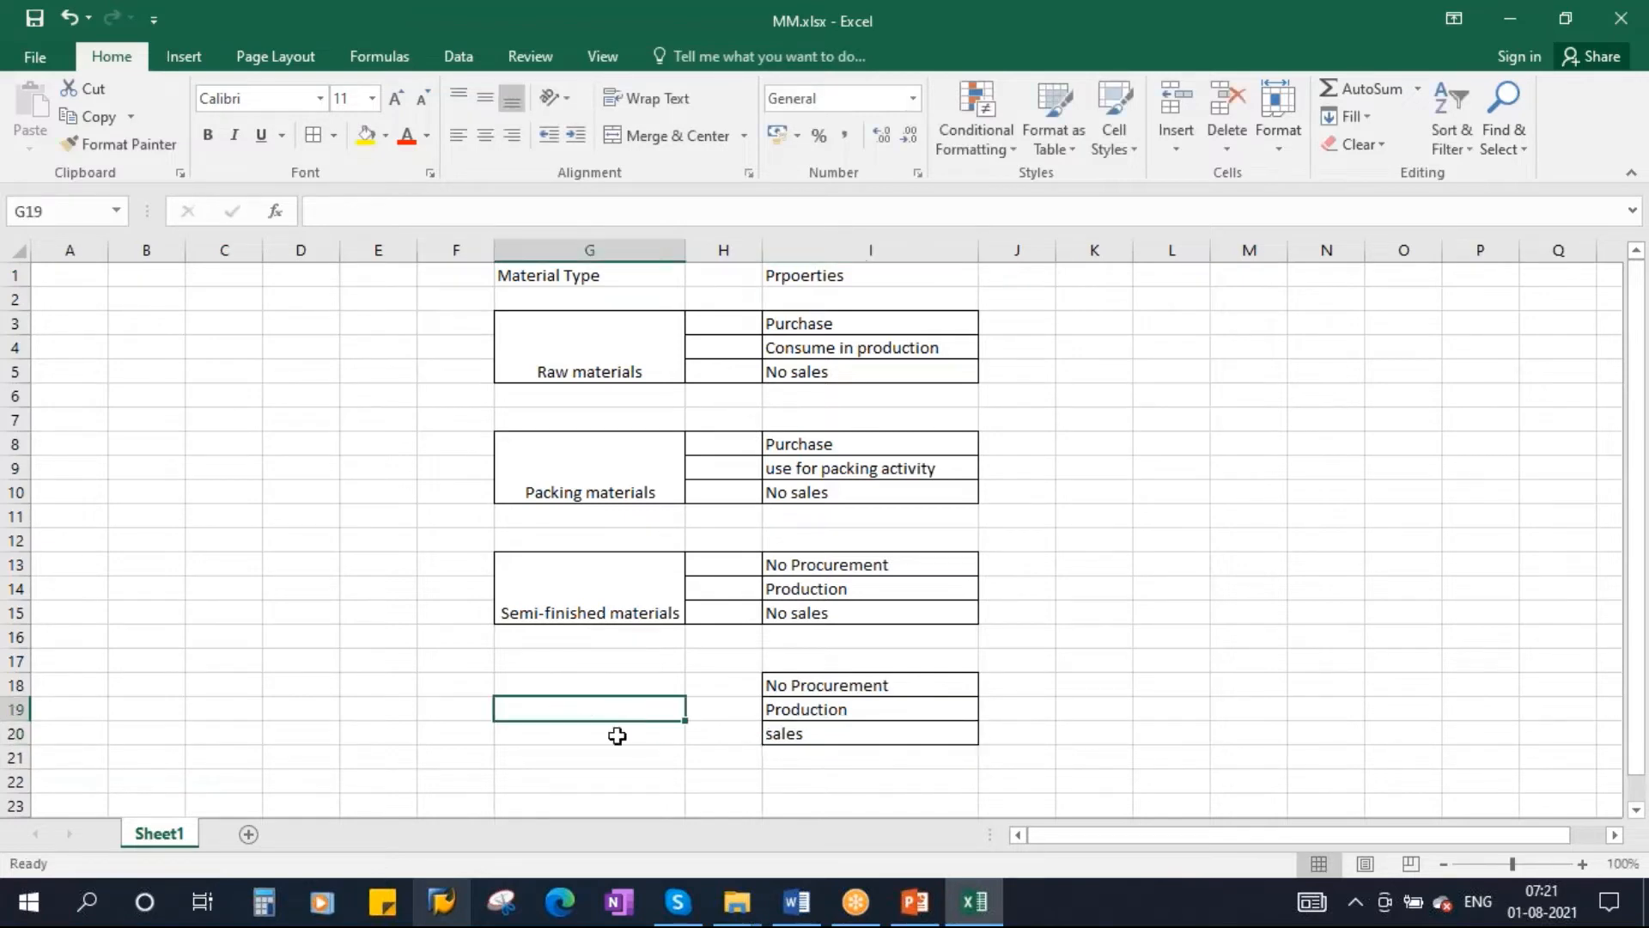
pyautogui.write('Finished ')
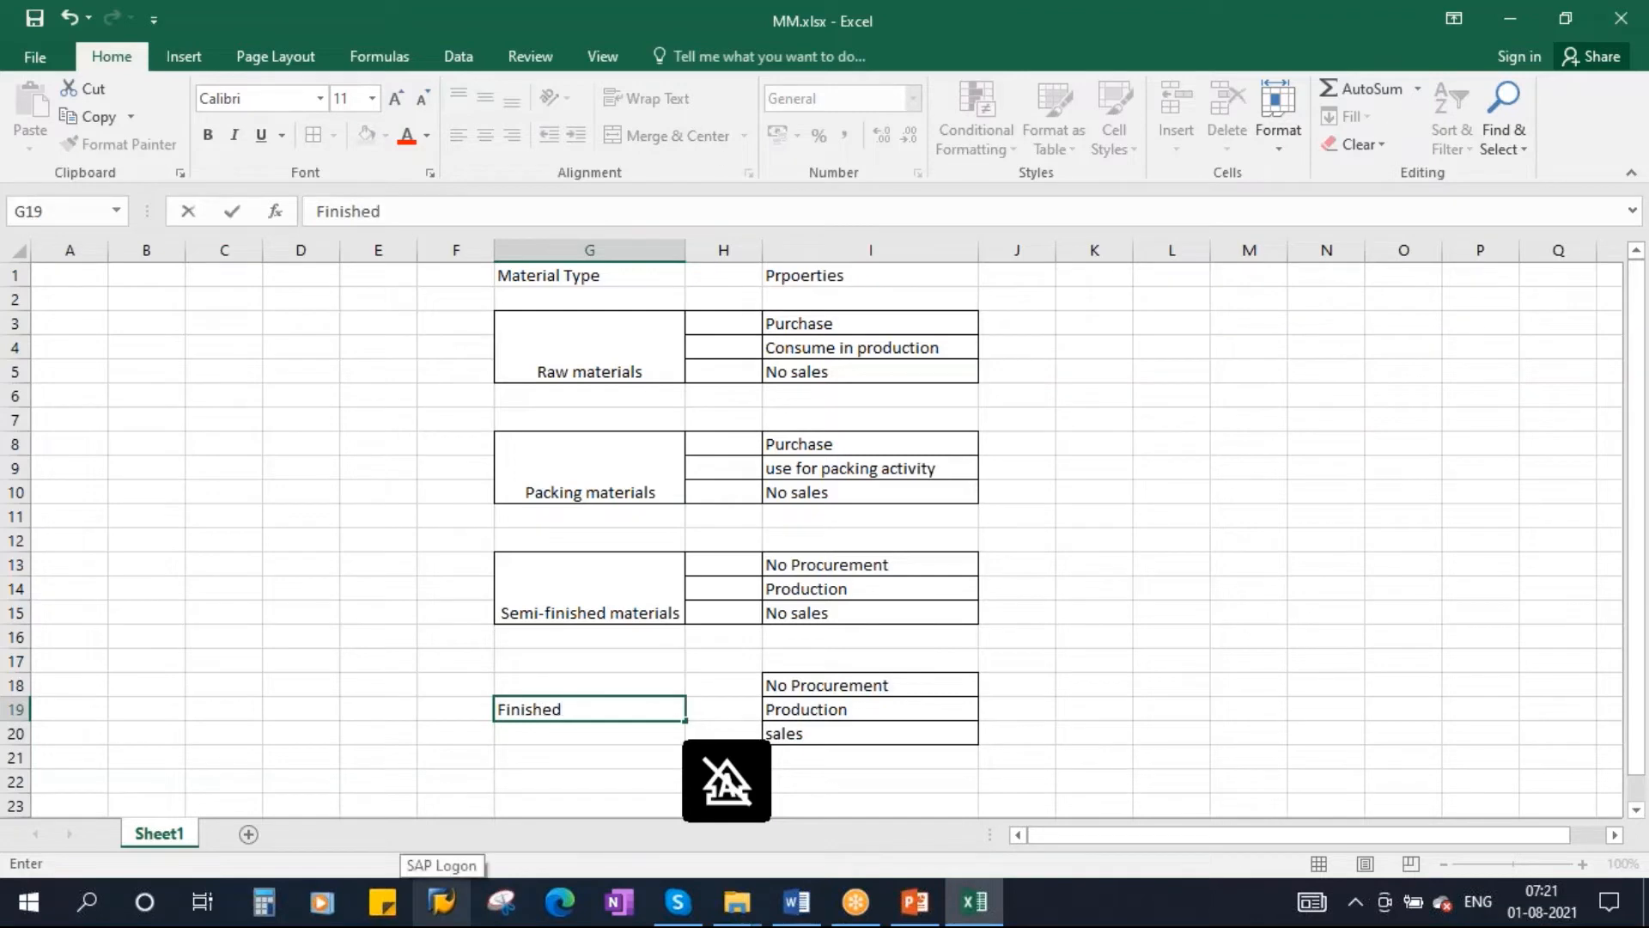
pyautogui.write('Materials')
pyautogui.click(1094, 636)
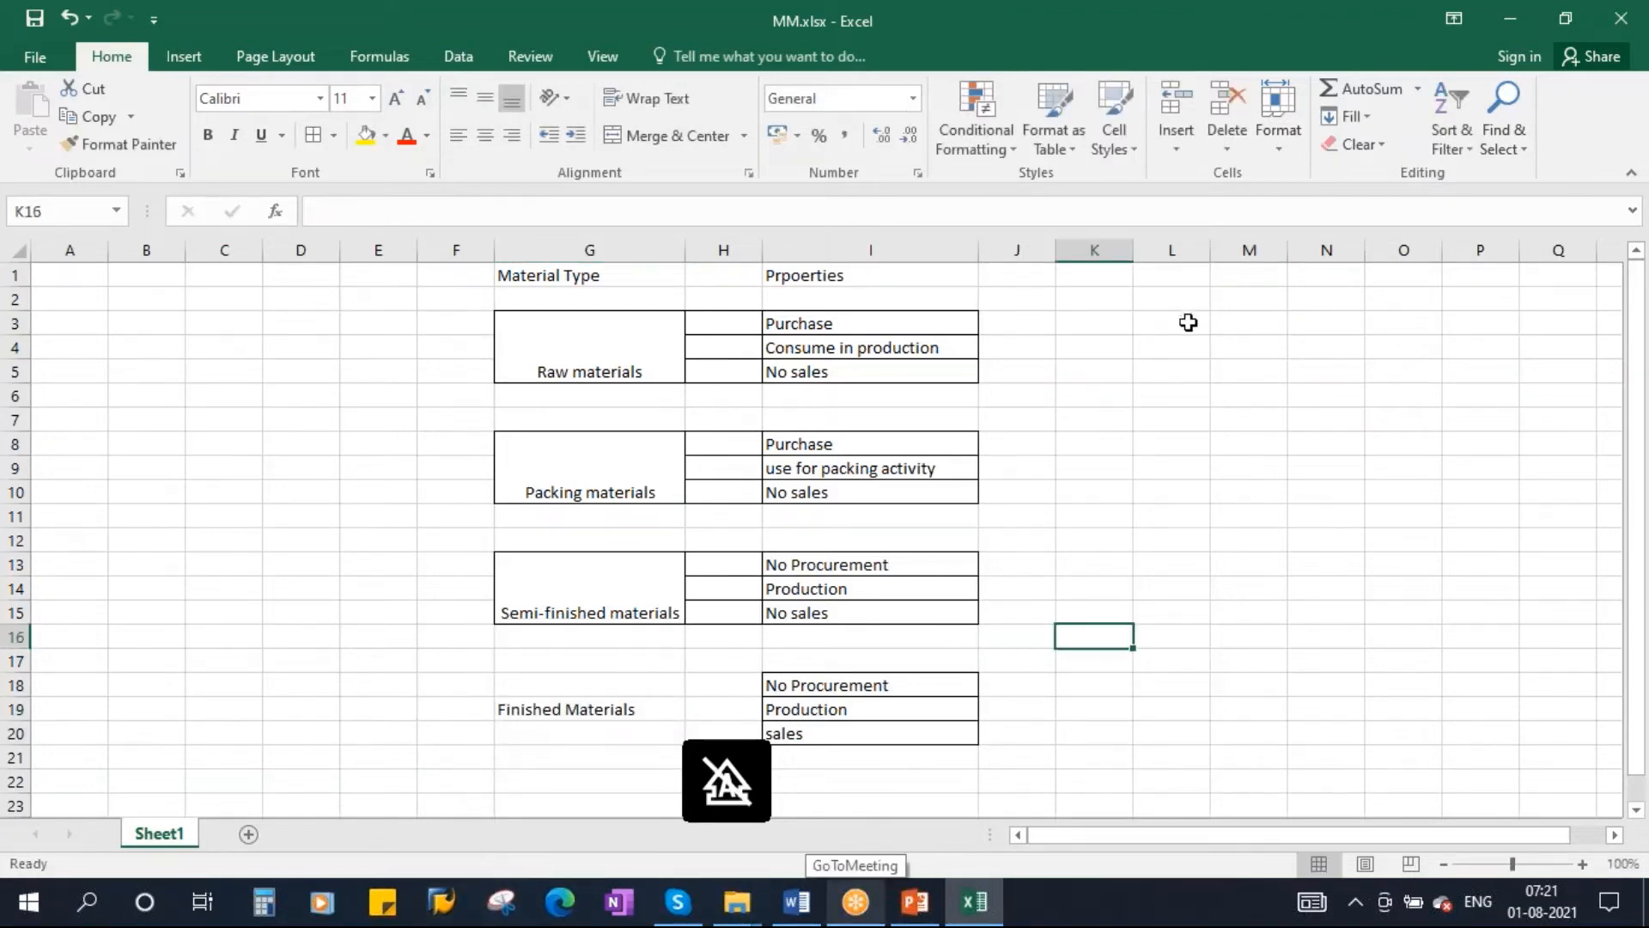
# Step: Apply the merged, bordered format of the "Semi-finished materials" label cell to G18:G20 with Format Painter
pyautogui.moveTo(578, 564); pyautogui.dragTo(858, 590)
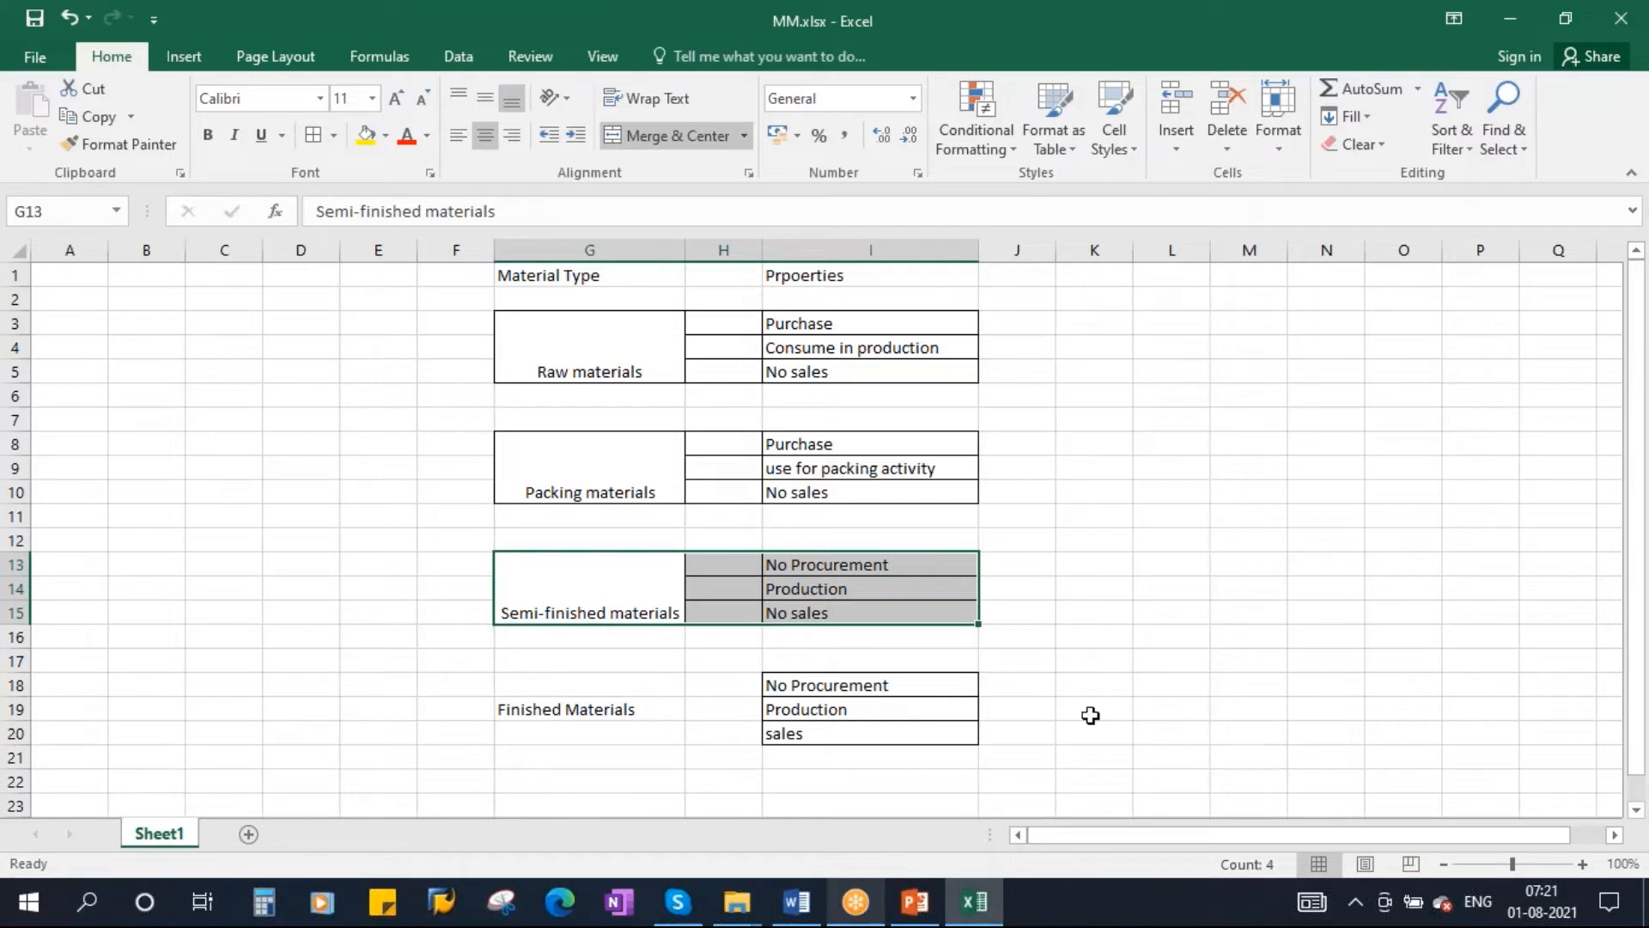
pyautogui.click(677, 708)
pyautogui.click(600, 578)
pyautogui.click(129, 144)
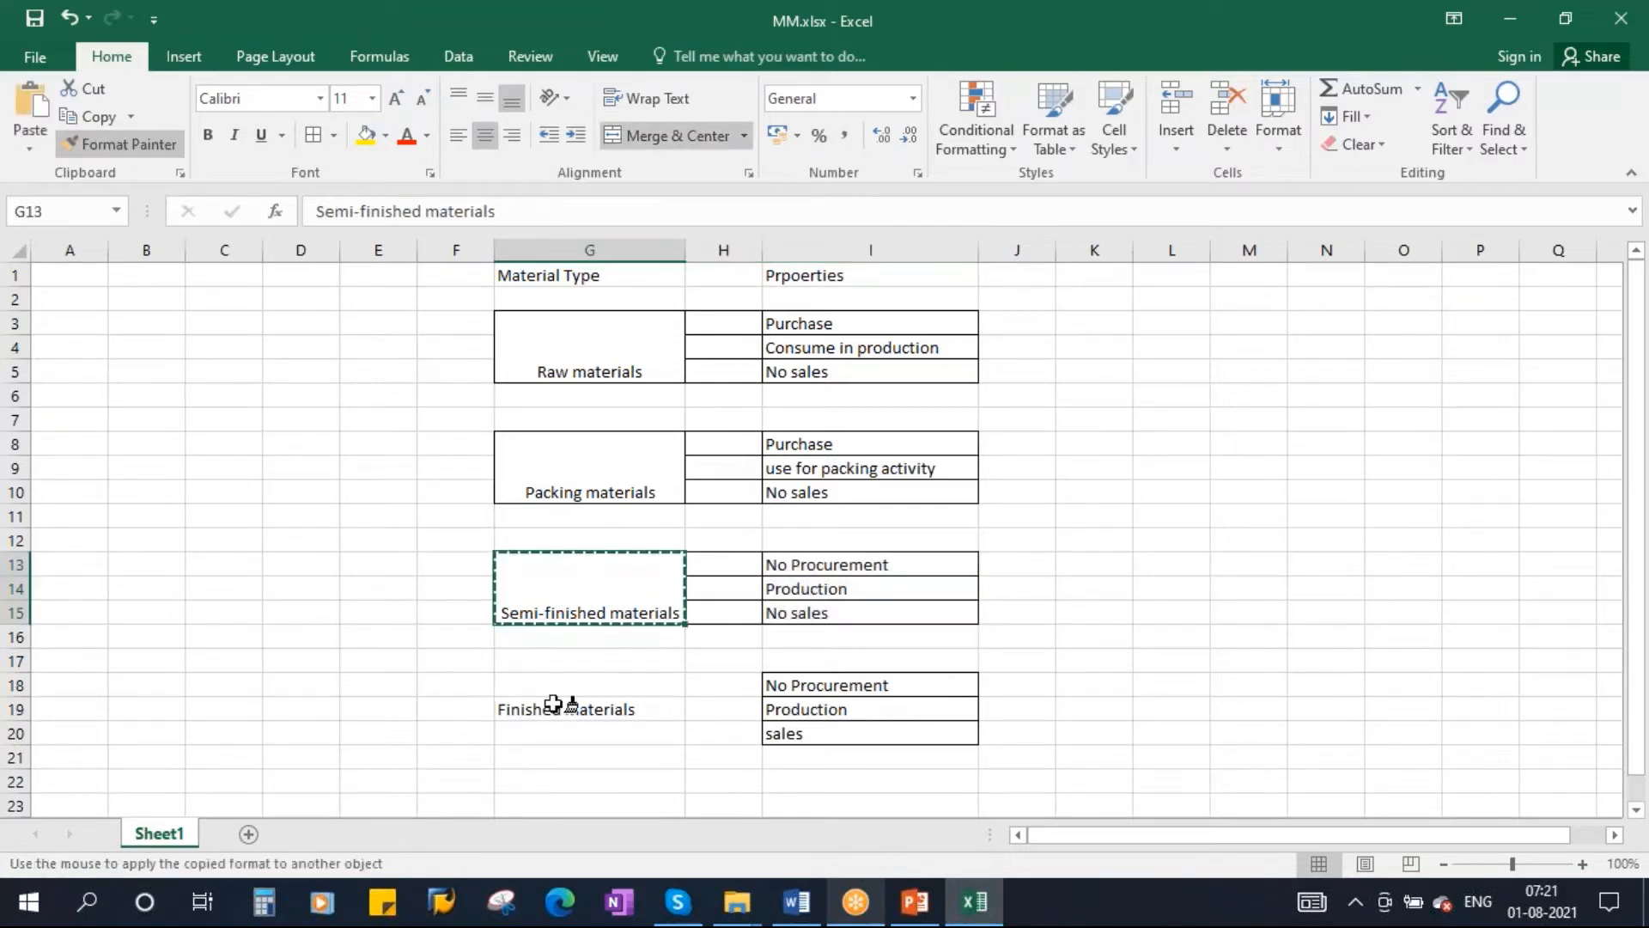
pyautogui.moveTo(578, 687); pyautogui.dragTo(589, 736)
pyautogui.click(1173, 708)
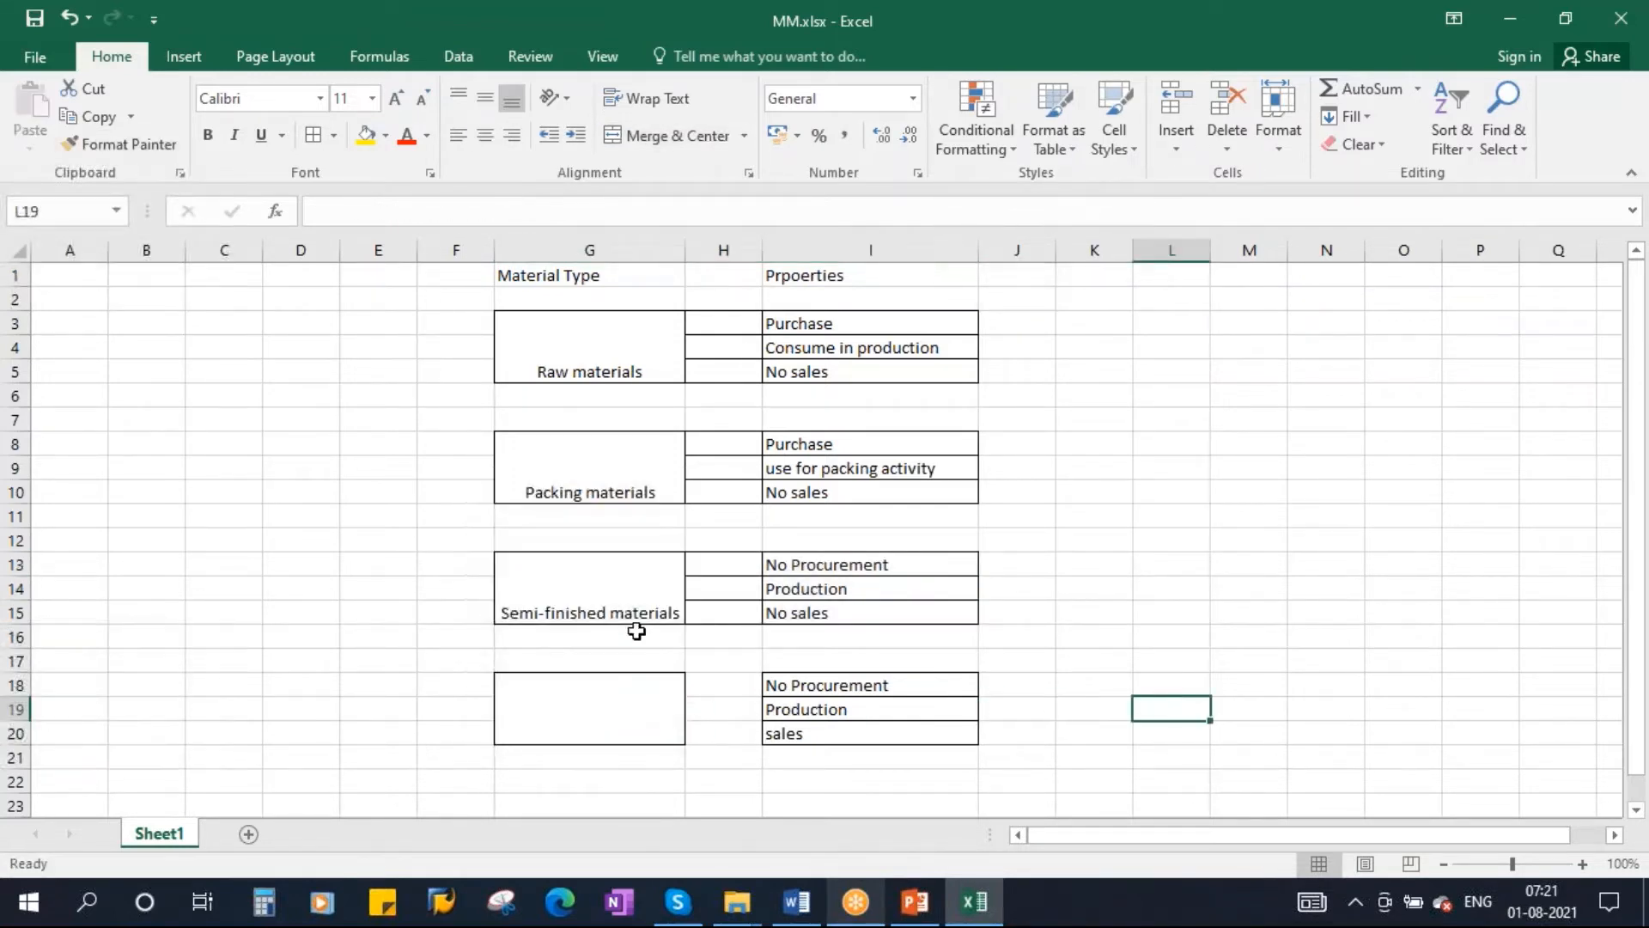
# Step: Enter the label "Finished Materials" in the merged cell G18:G20
pyautogui.click(630, 613)
pyautogui.click(545, 719)
pyautogui.doubleClick(642, 732)
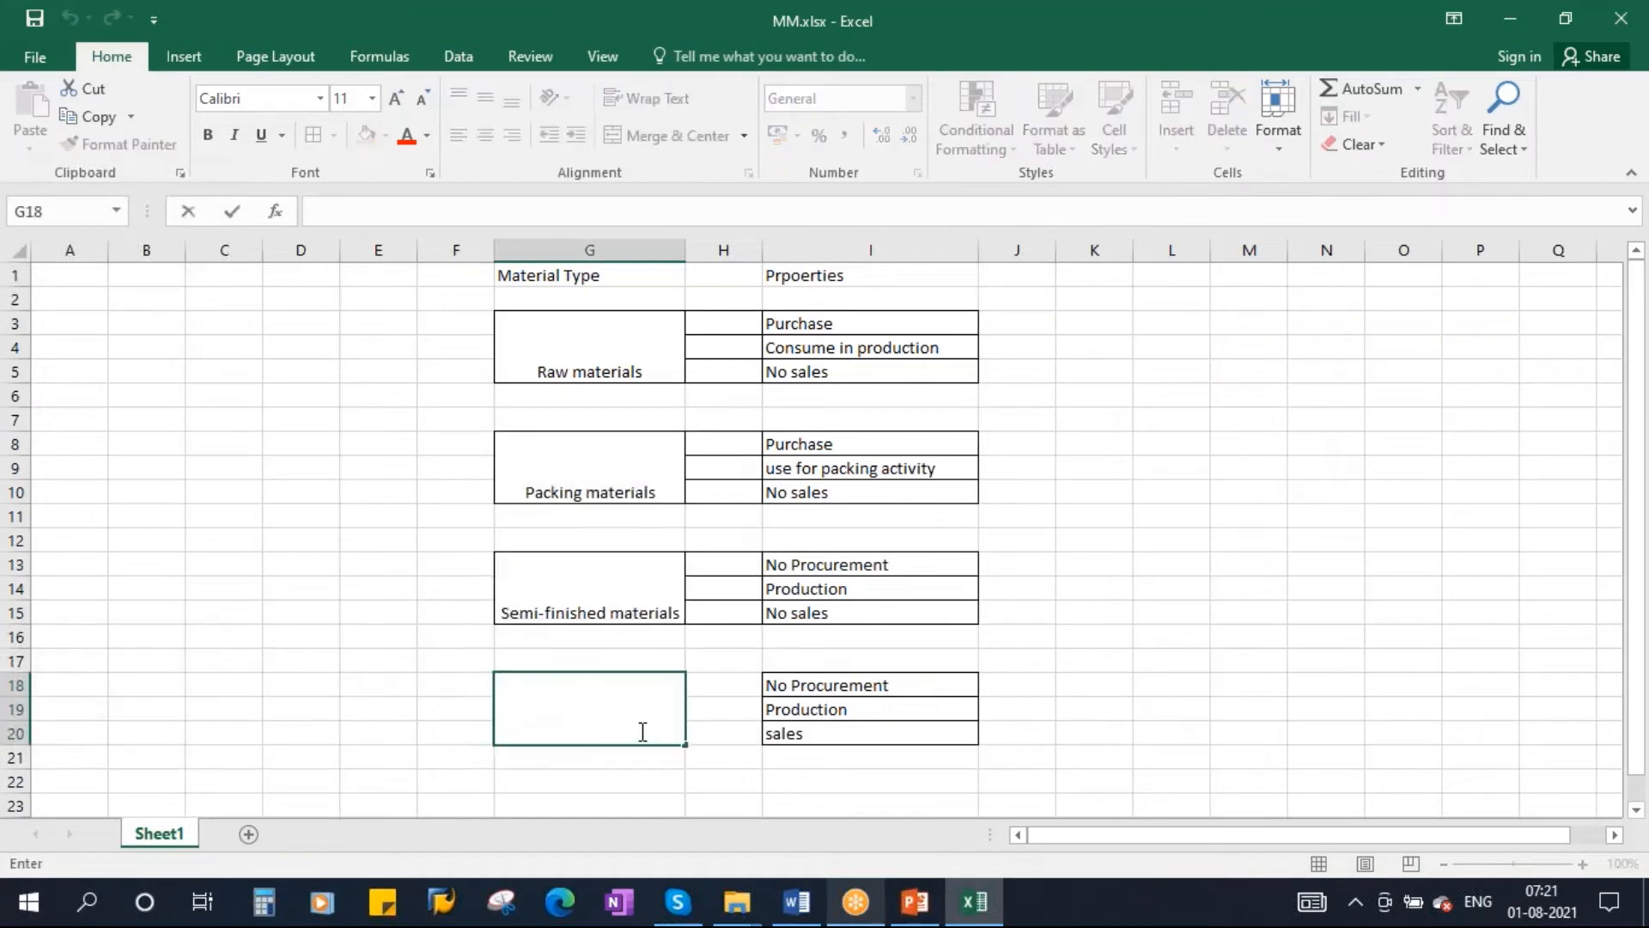
pyautogui.write('F')
pyautogui.press('capslock')
pyautogui.write('inished Materials')
pyautogui.click(1110, 635)
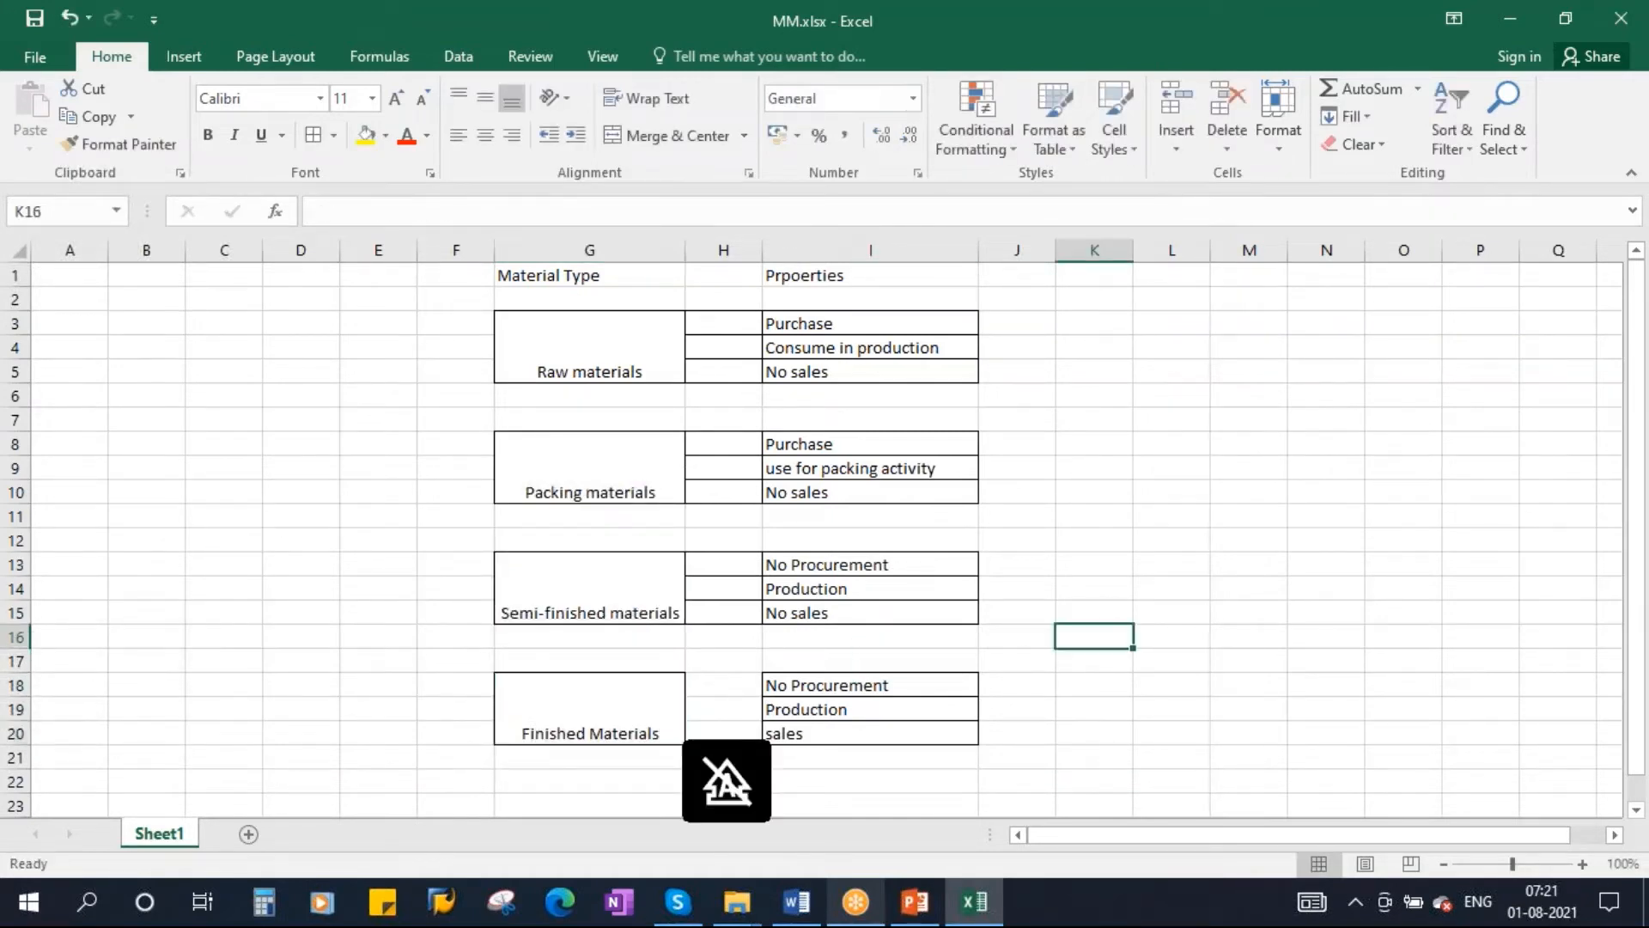
pyautogui.click(664, 701)
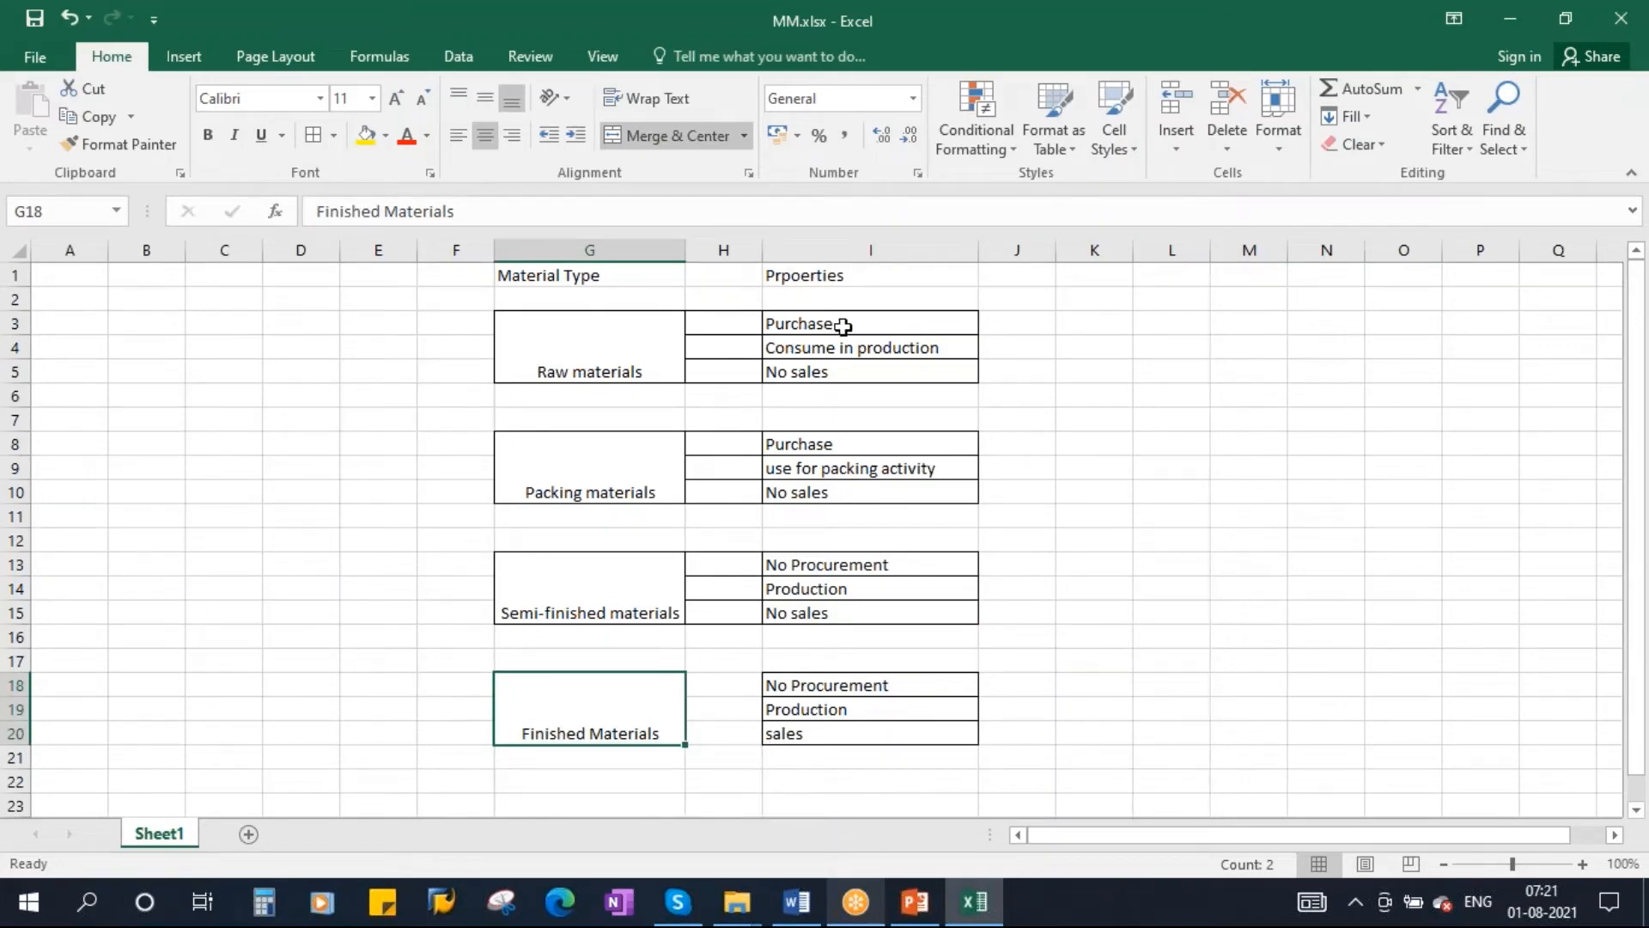
pyautogui.moveTo(843, 326); pyautogui.dragTo(847, 369)
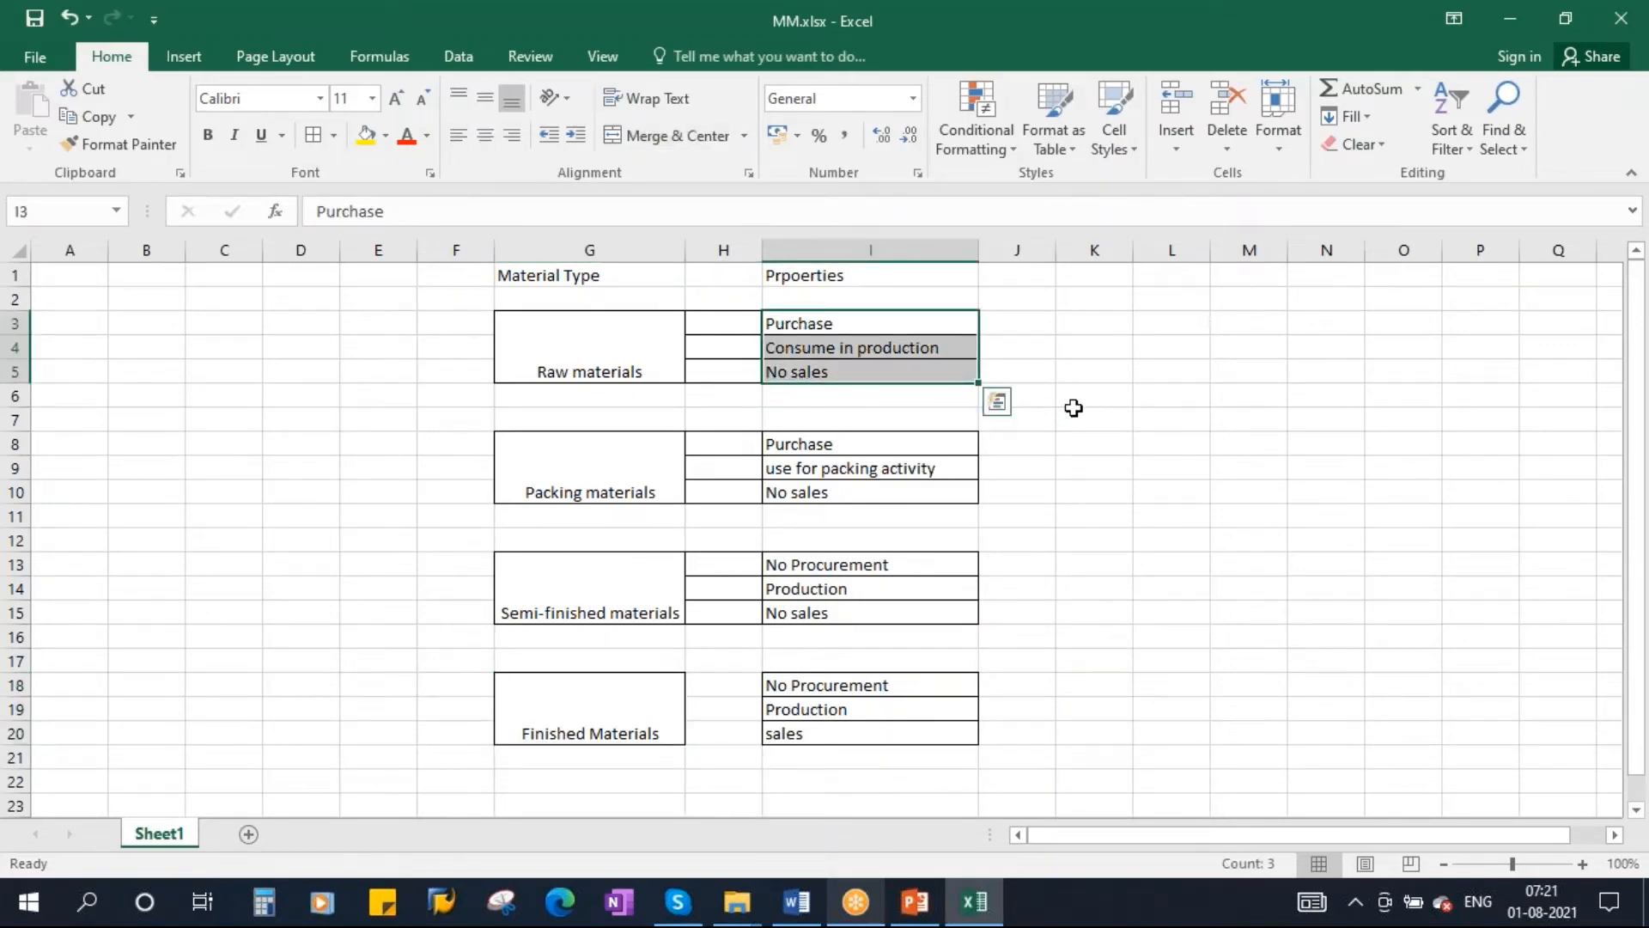
pyautogui.click(570, 368)
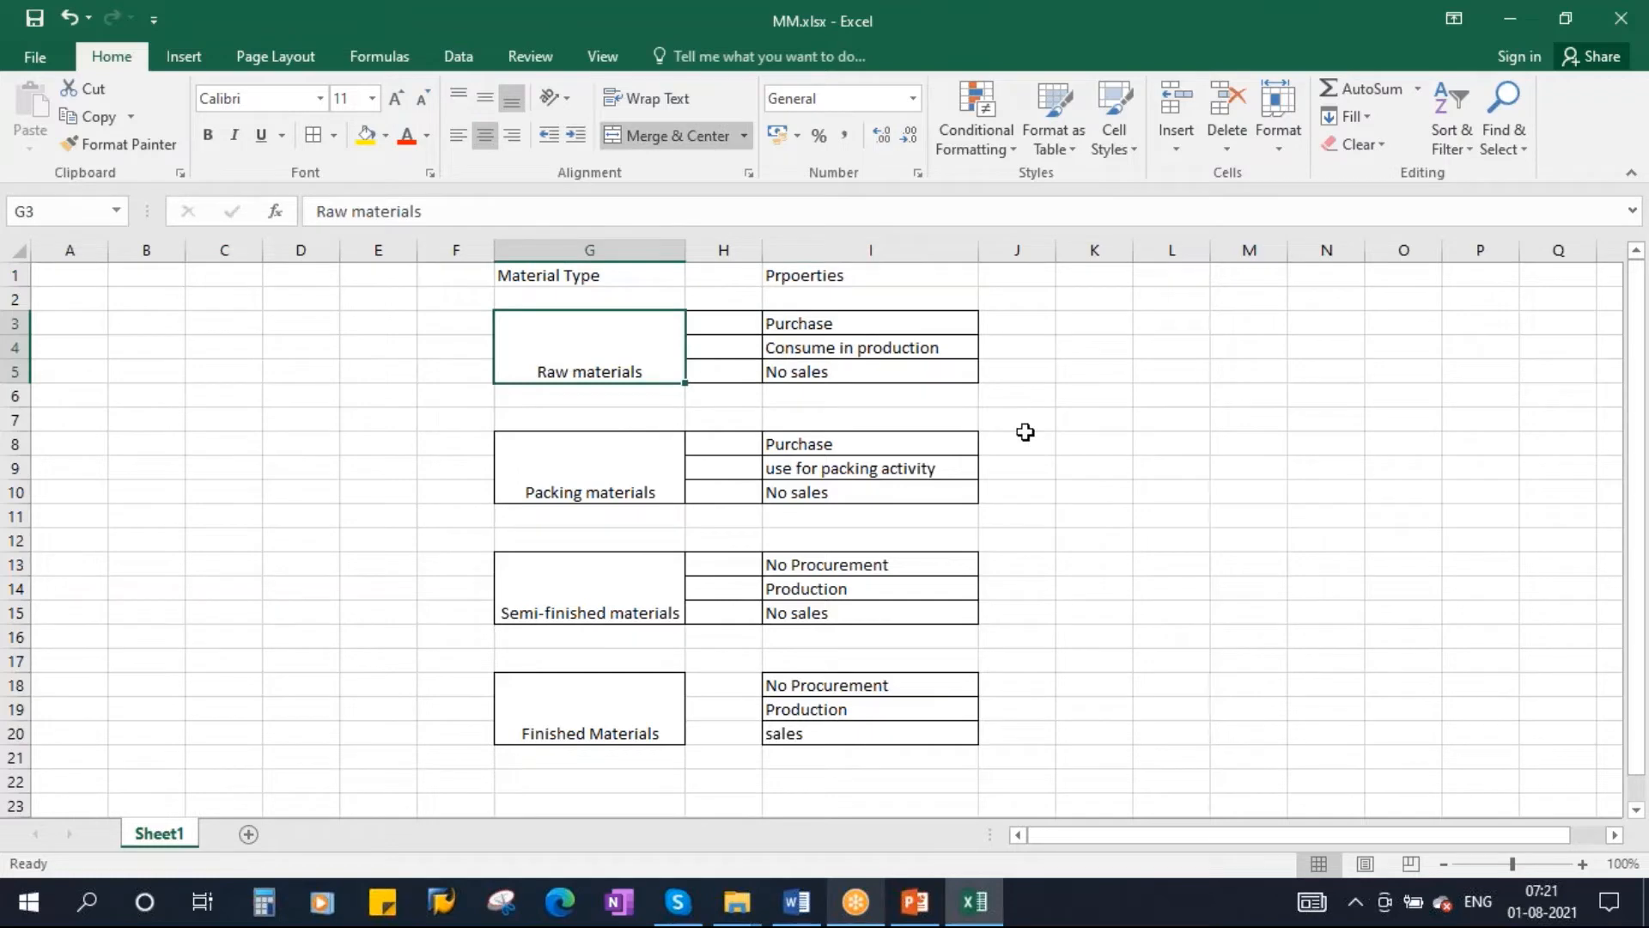
pyautogui.click(584, 277)
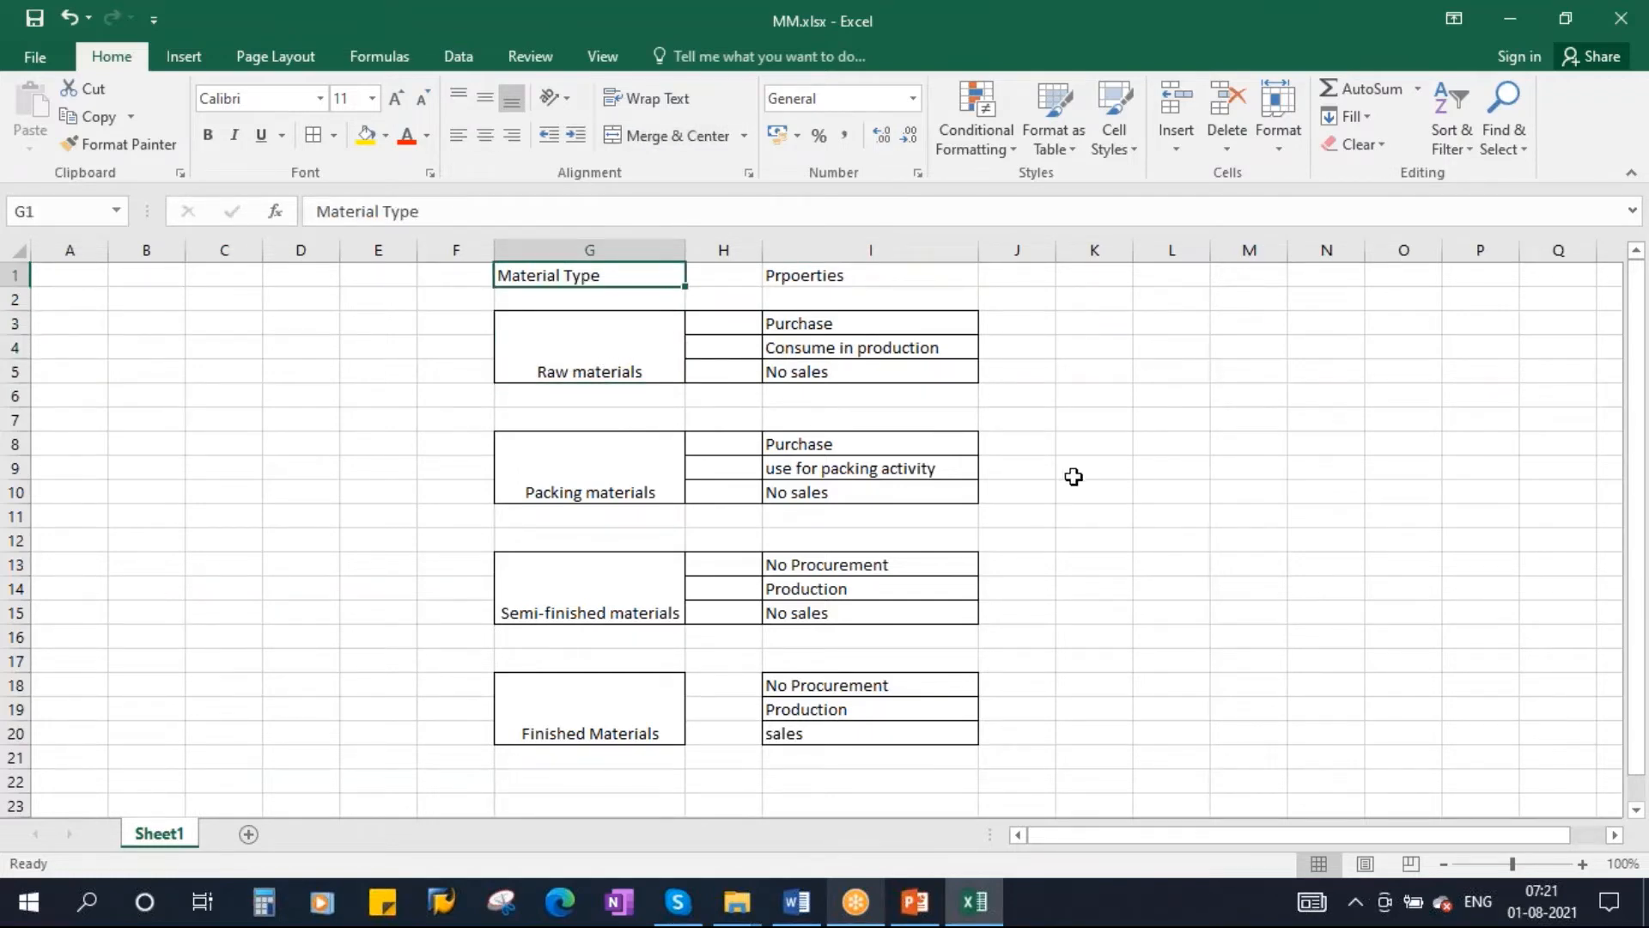
# Step: Switch to the SAP MM - Material Master presentation in PowerPoint and show slide 7 on what the material type controls
pyautogui.hotkey('alt', 'Tab')
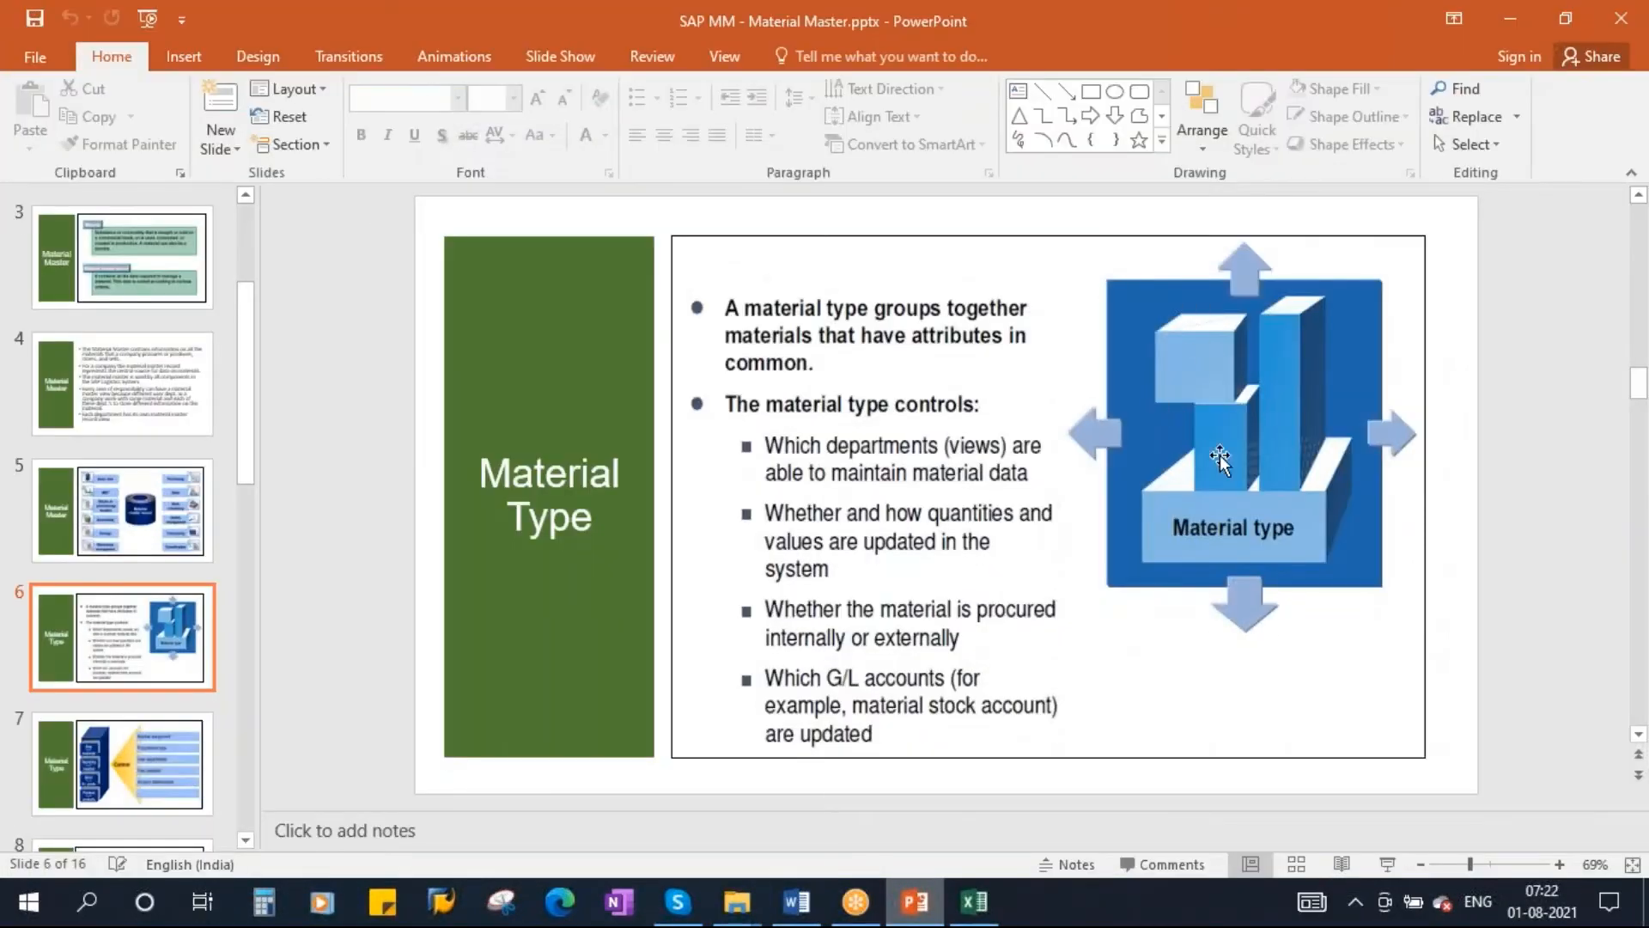
pyautogui.scroll(-2, 172, 601)
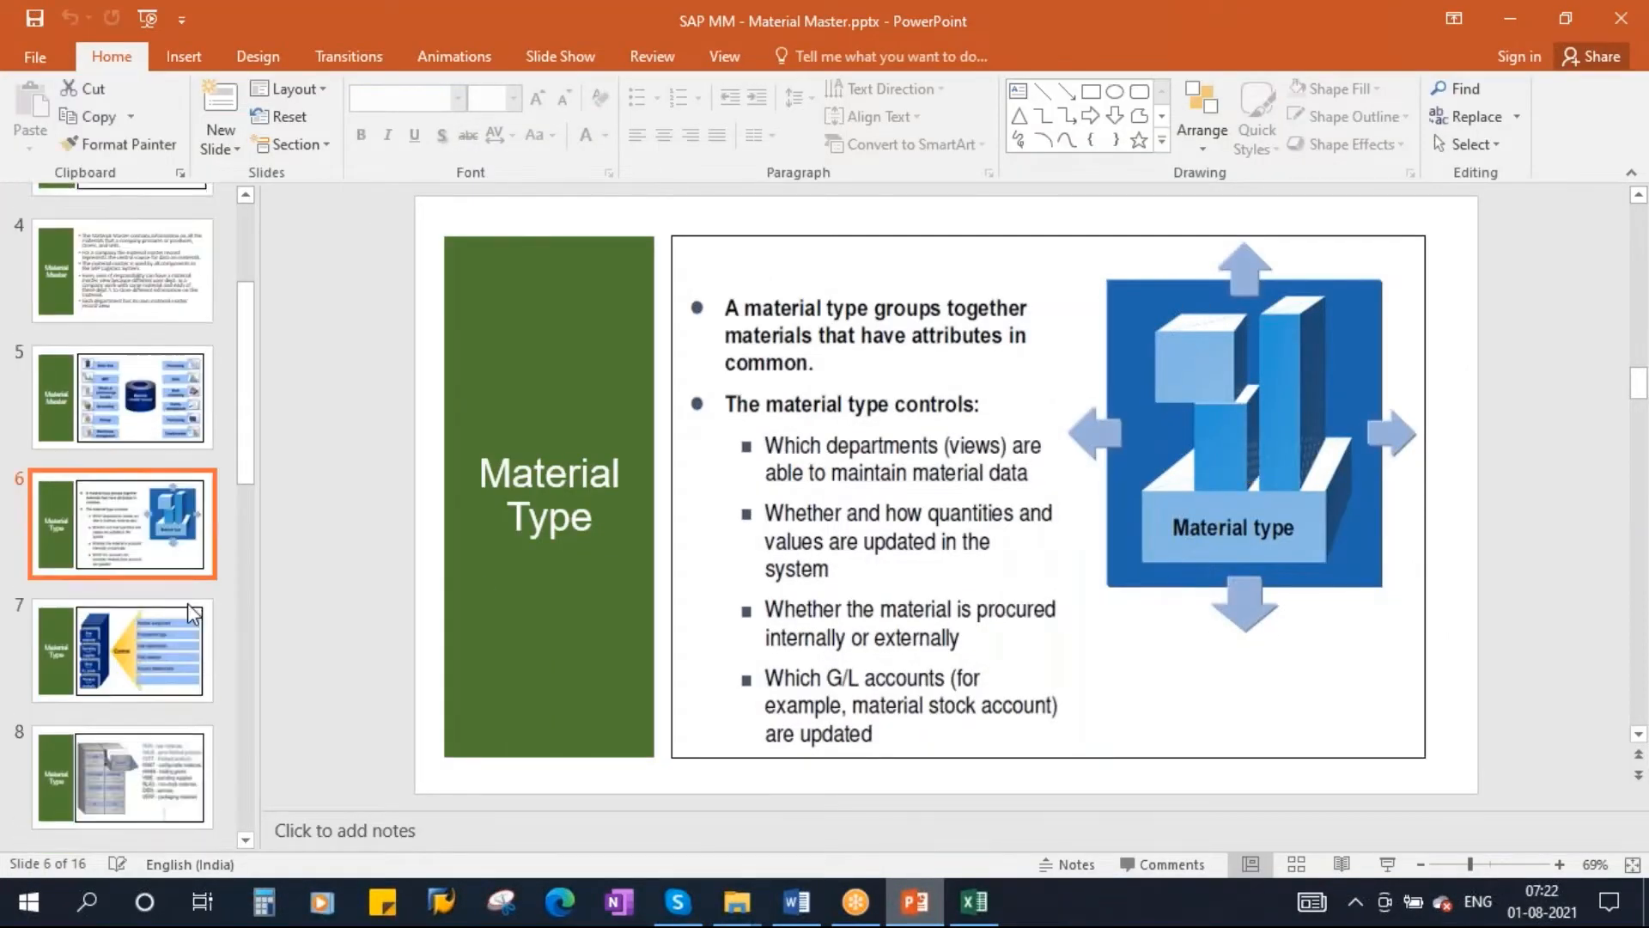
pyautogui.click(131, 507)
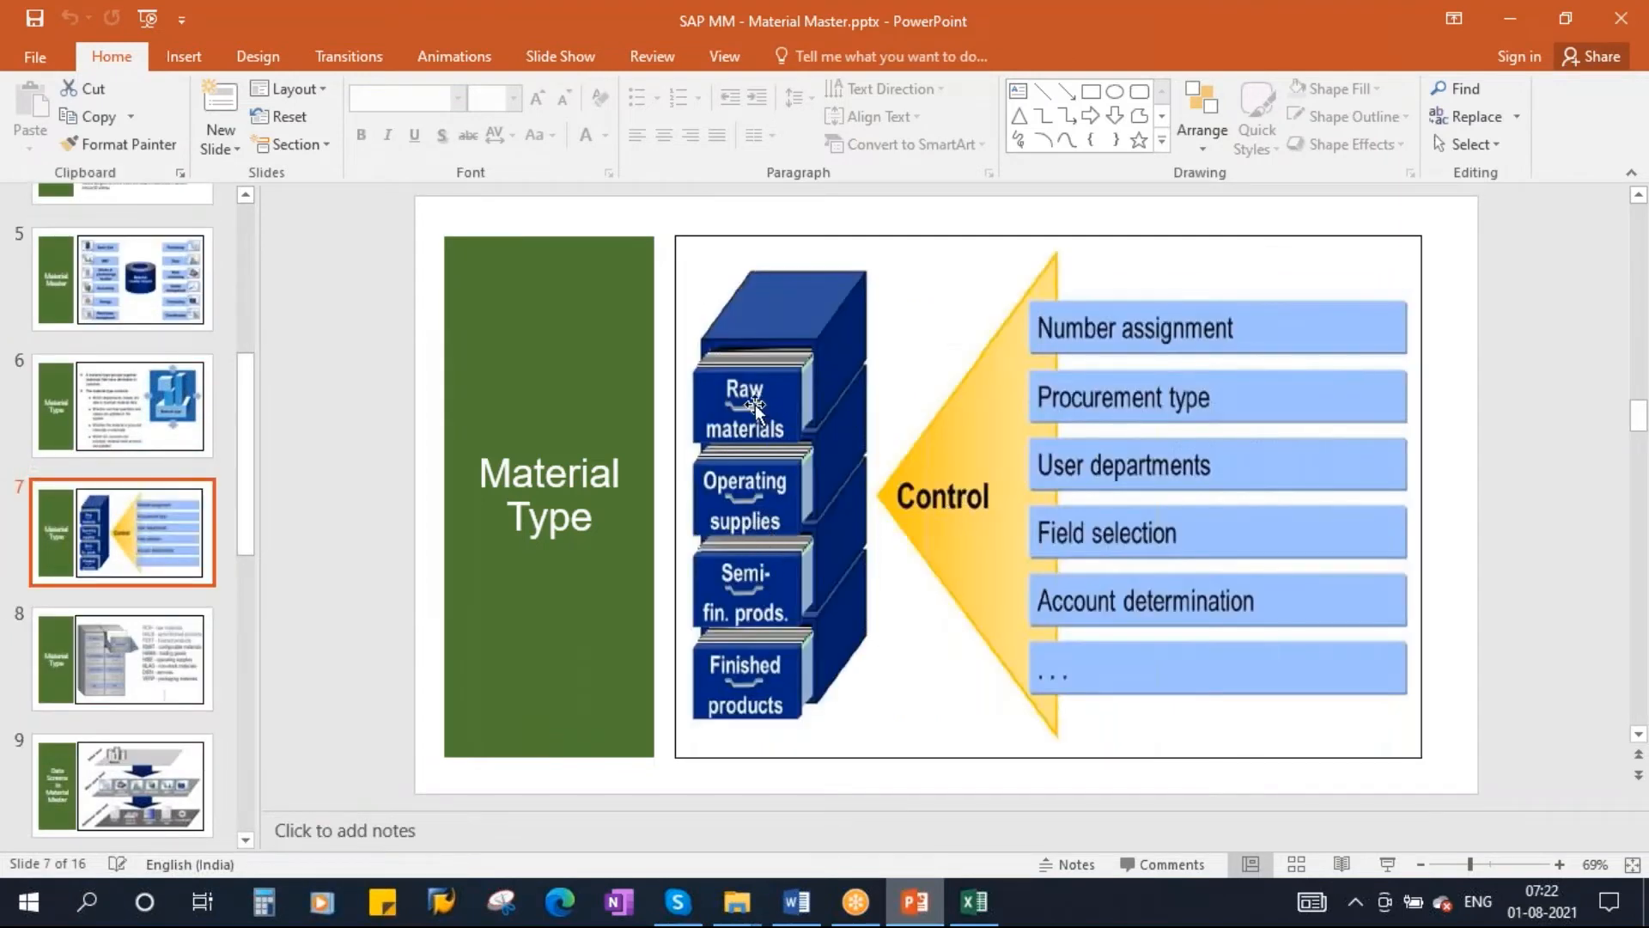
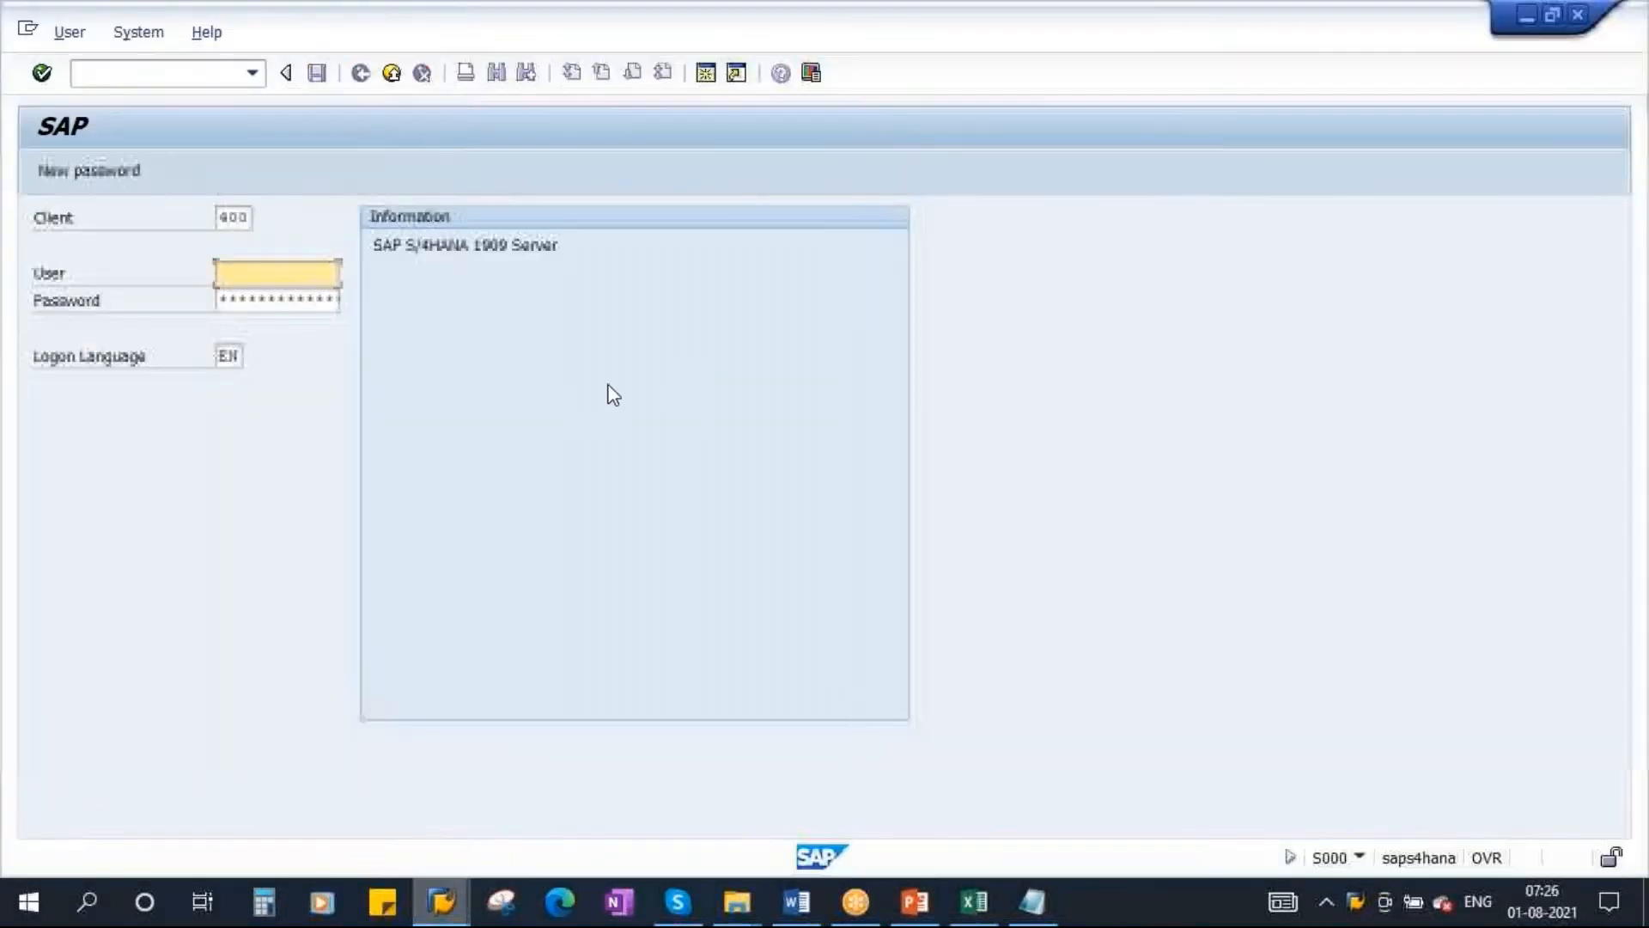
# Step: Log on to SAP client 400 with the second saved user ID and the account password
pyautogui.click(275, 273)
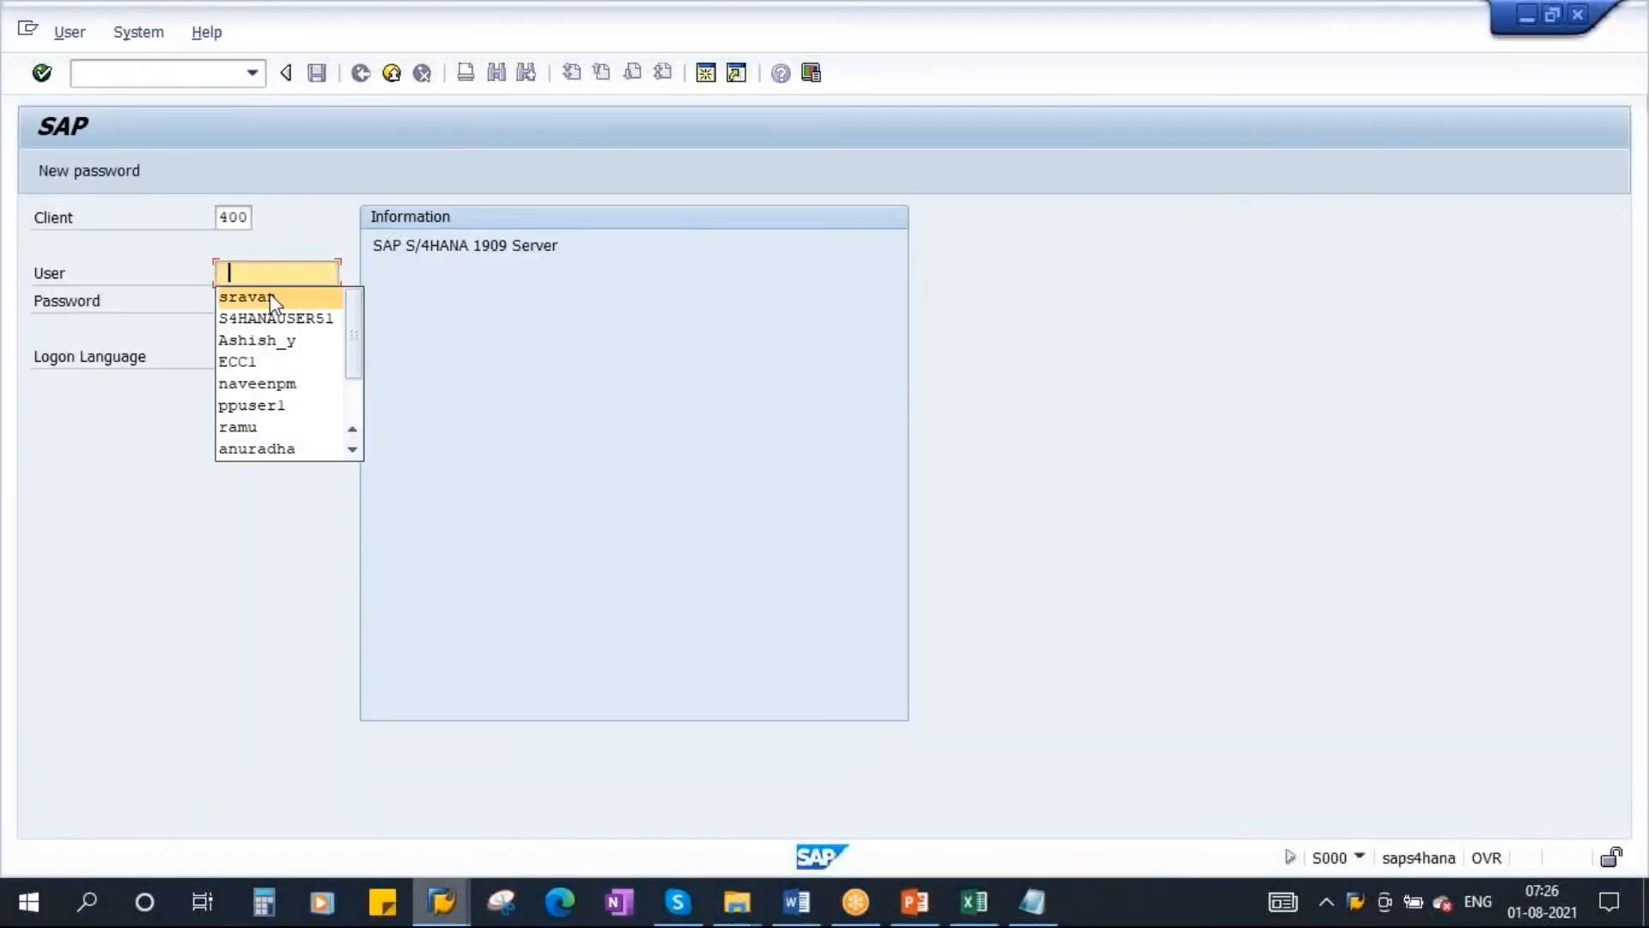
pyautogui.click(311, 320)
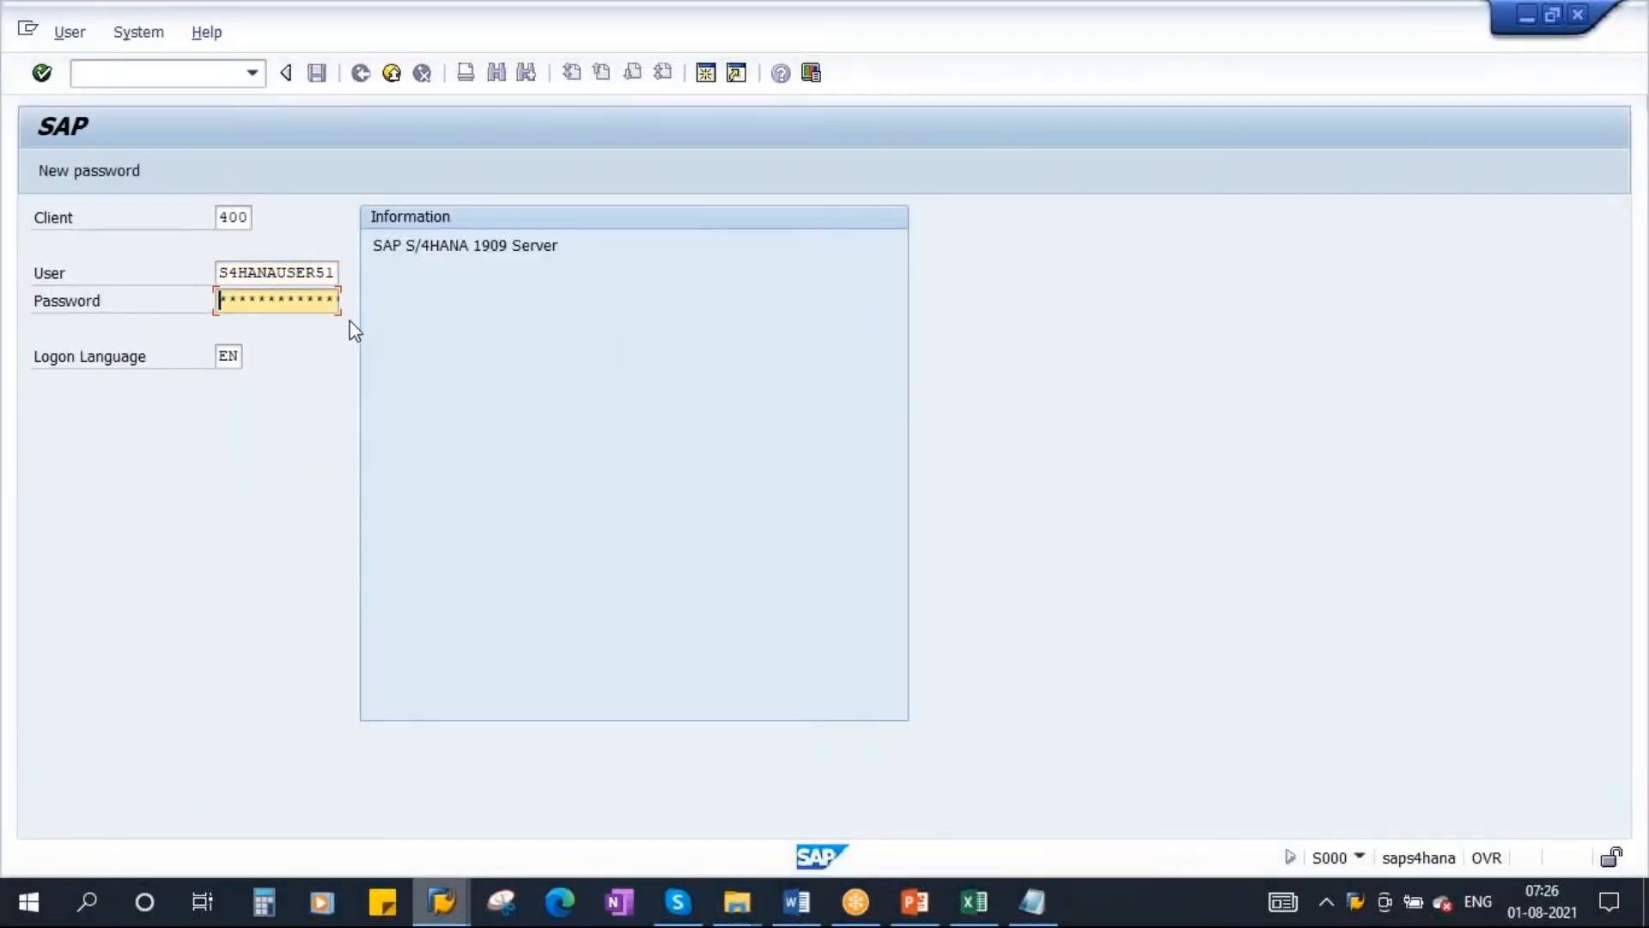
pyautogui.press('Right')
pyautogui.press('Right')
pyautogui.press('Right')
pyautogui.press('Right')
pyautogui.press('Right')
pyautogui.write('*****')
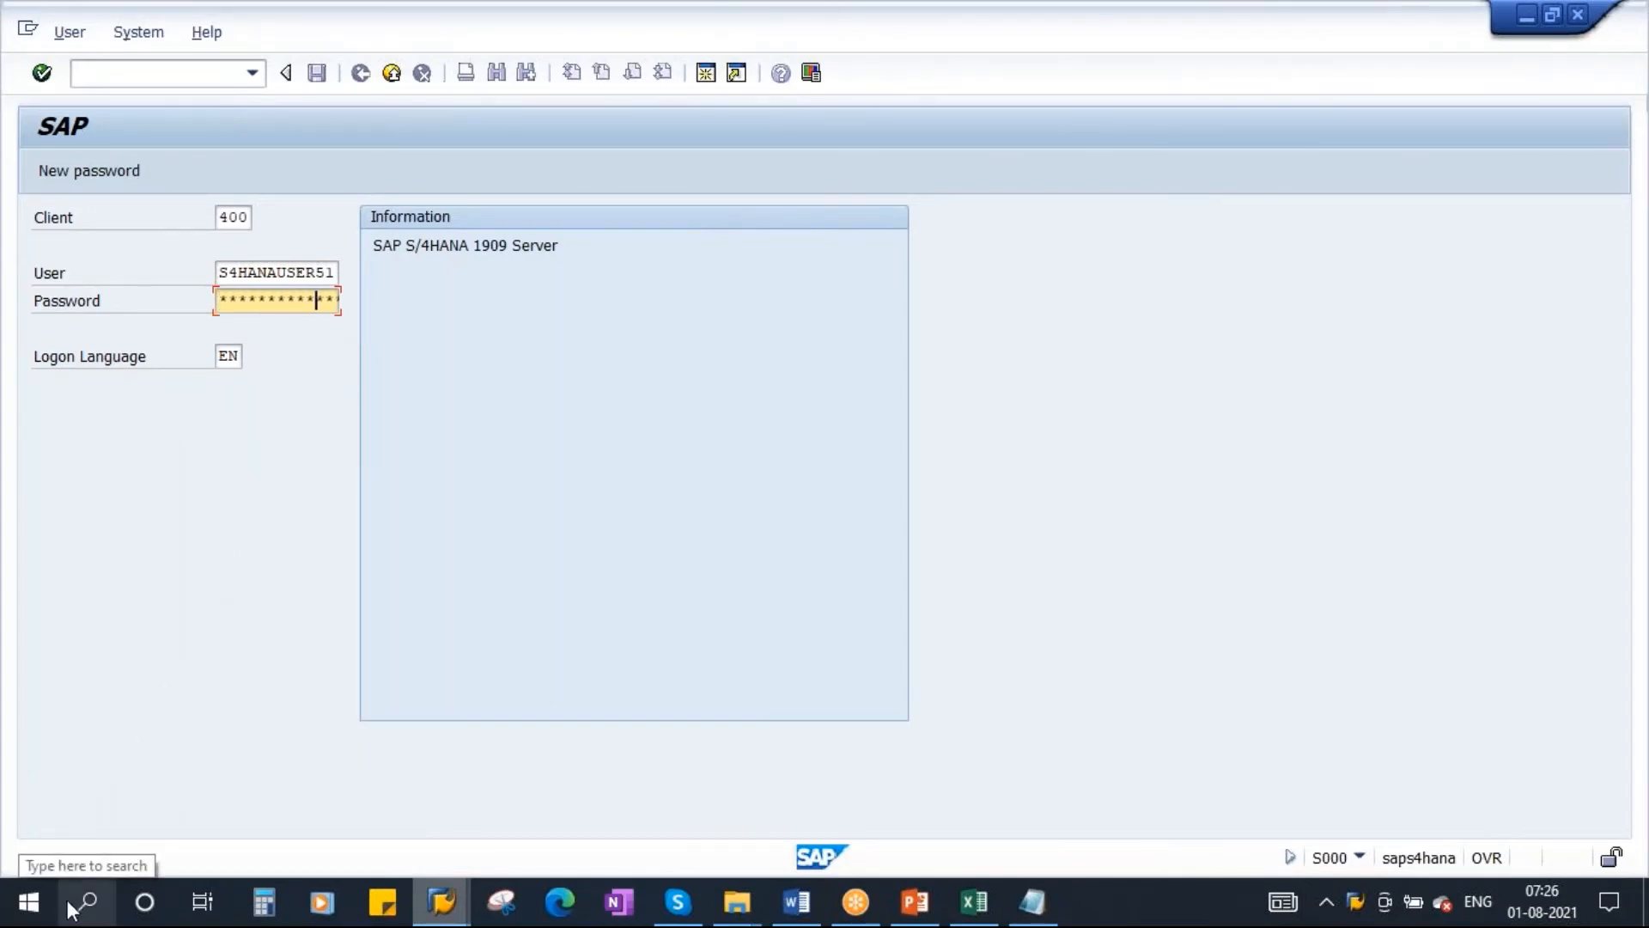
pyautogui.press('Return')
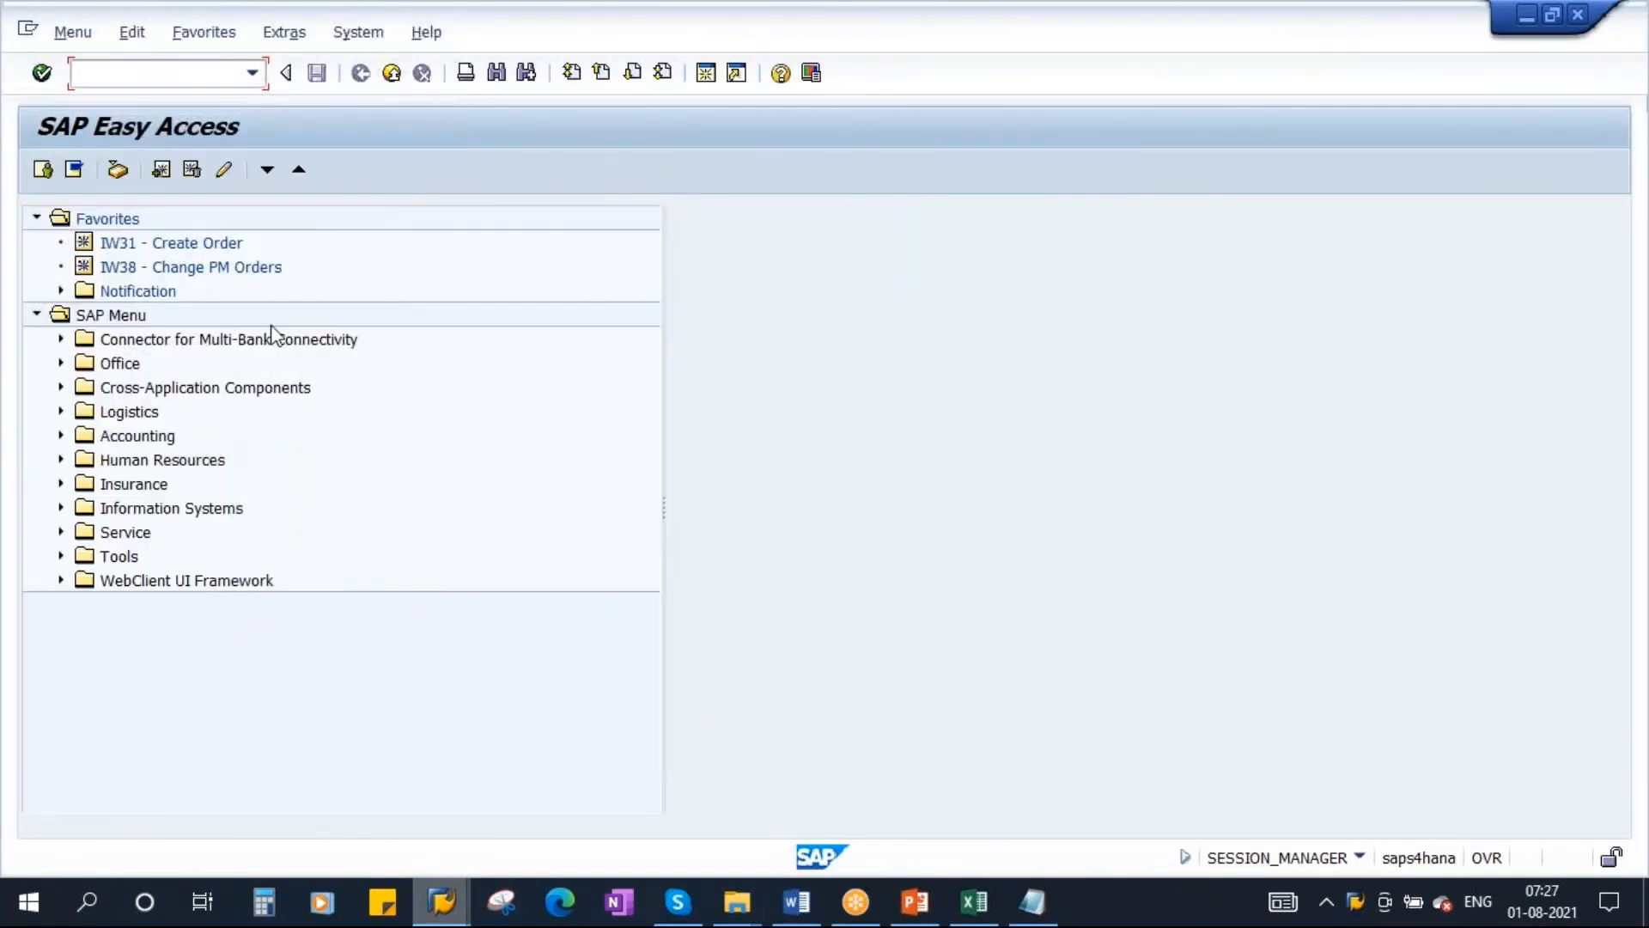
# Step: Collapse the Favorites folder and expand Logistics down to Materials Management in the SAP menu
pyautogui.click(36, 217)
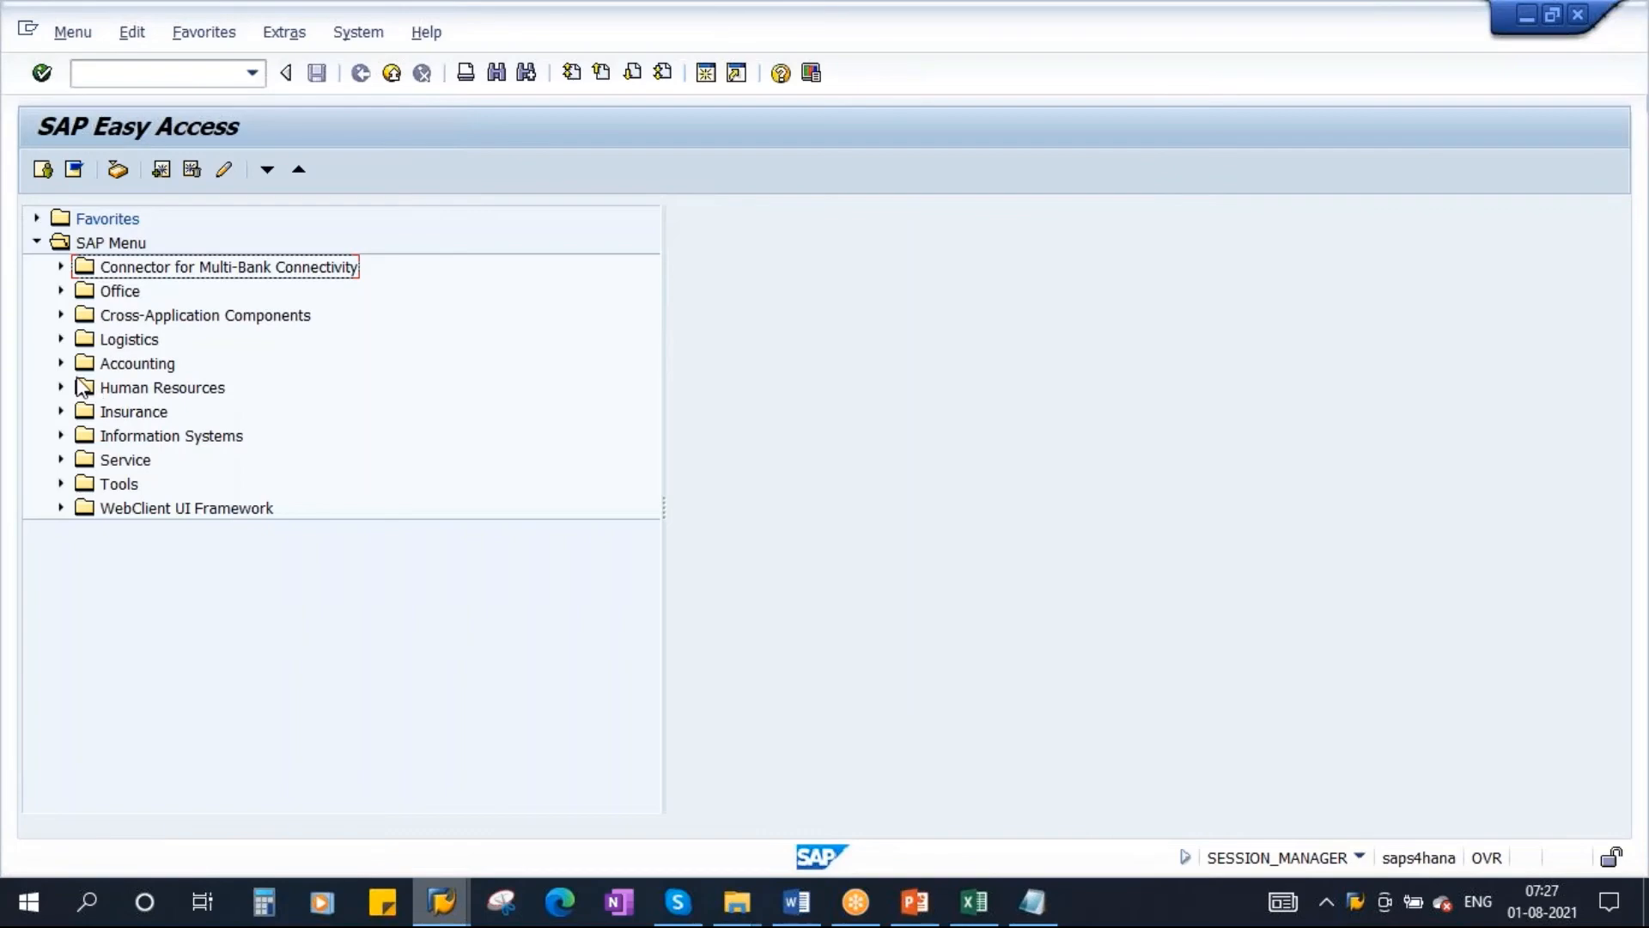
pyautogui.click(60, 338)
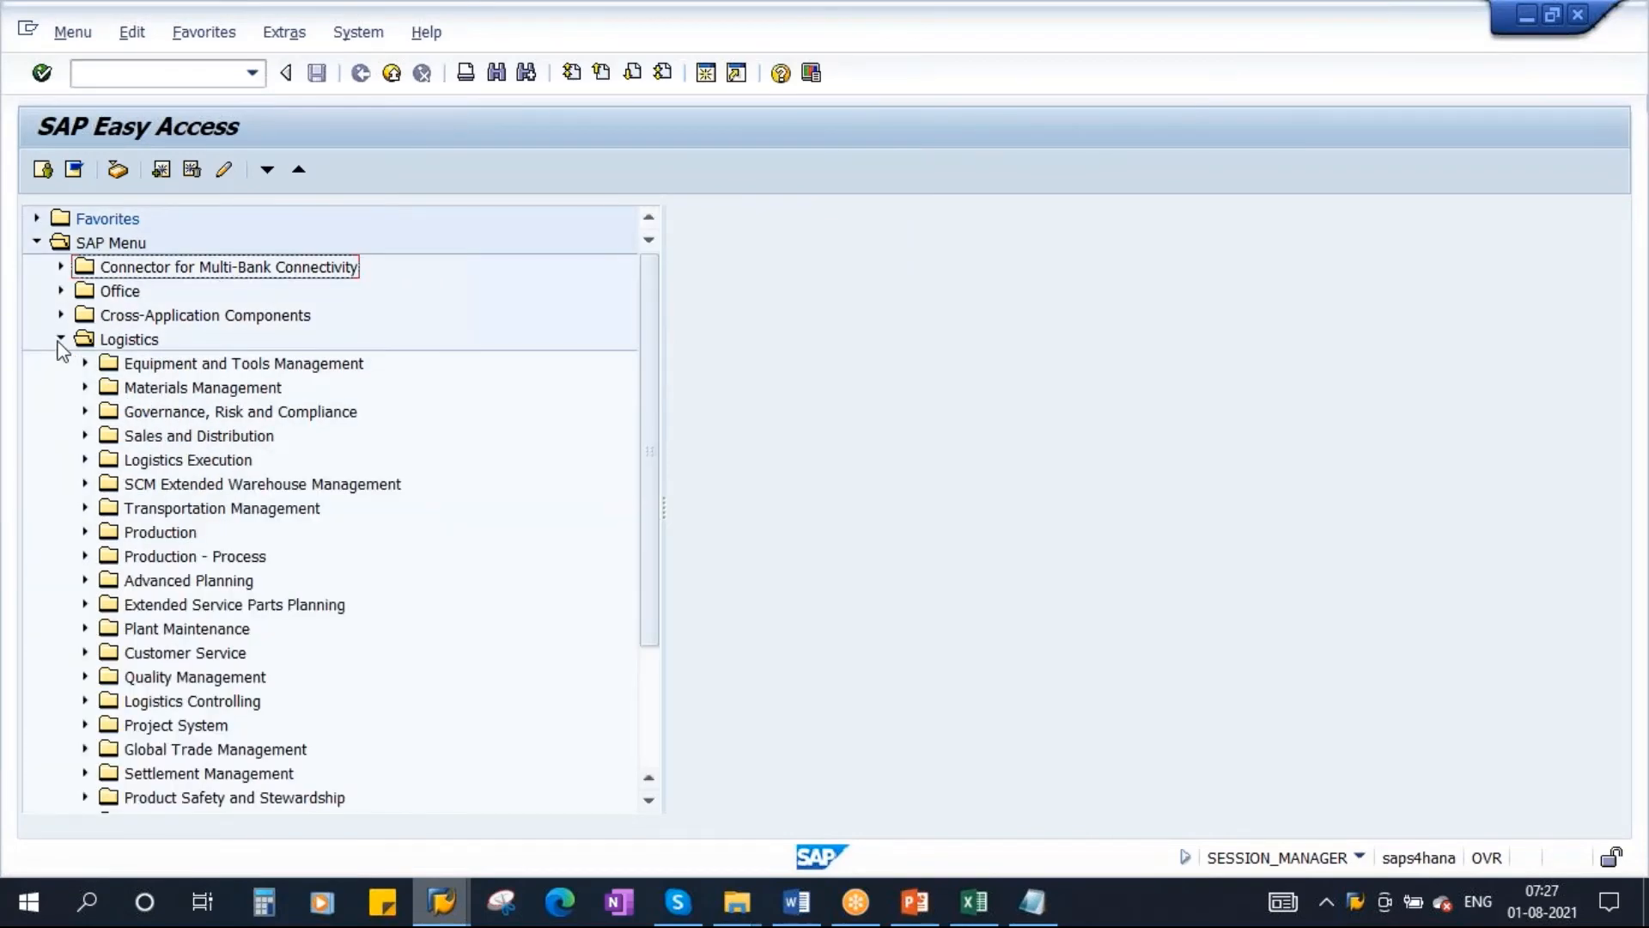
pyautogui.scroll(-2, 416, 538)
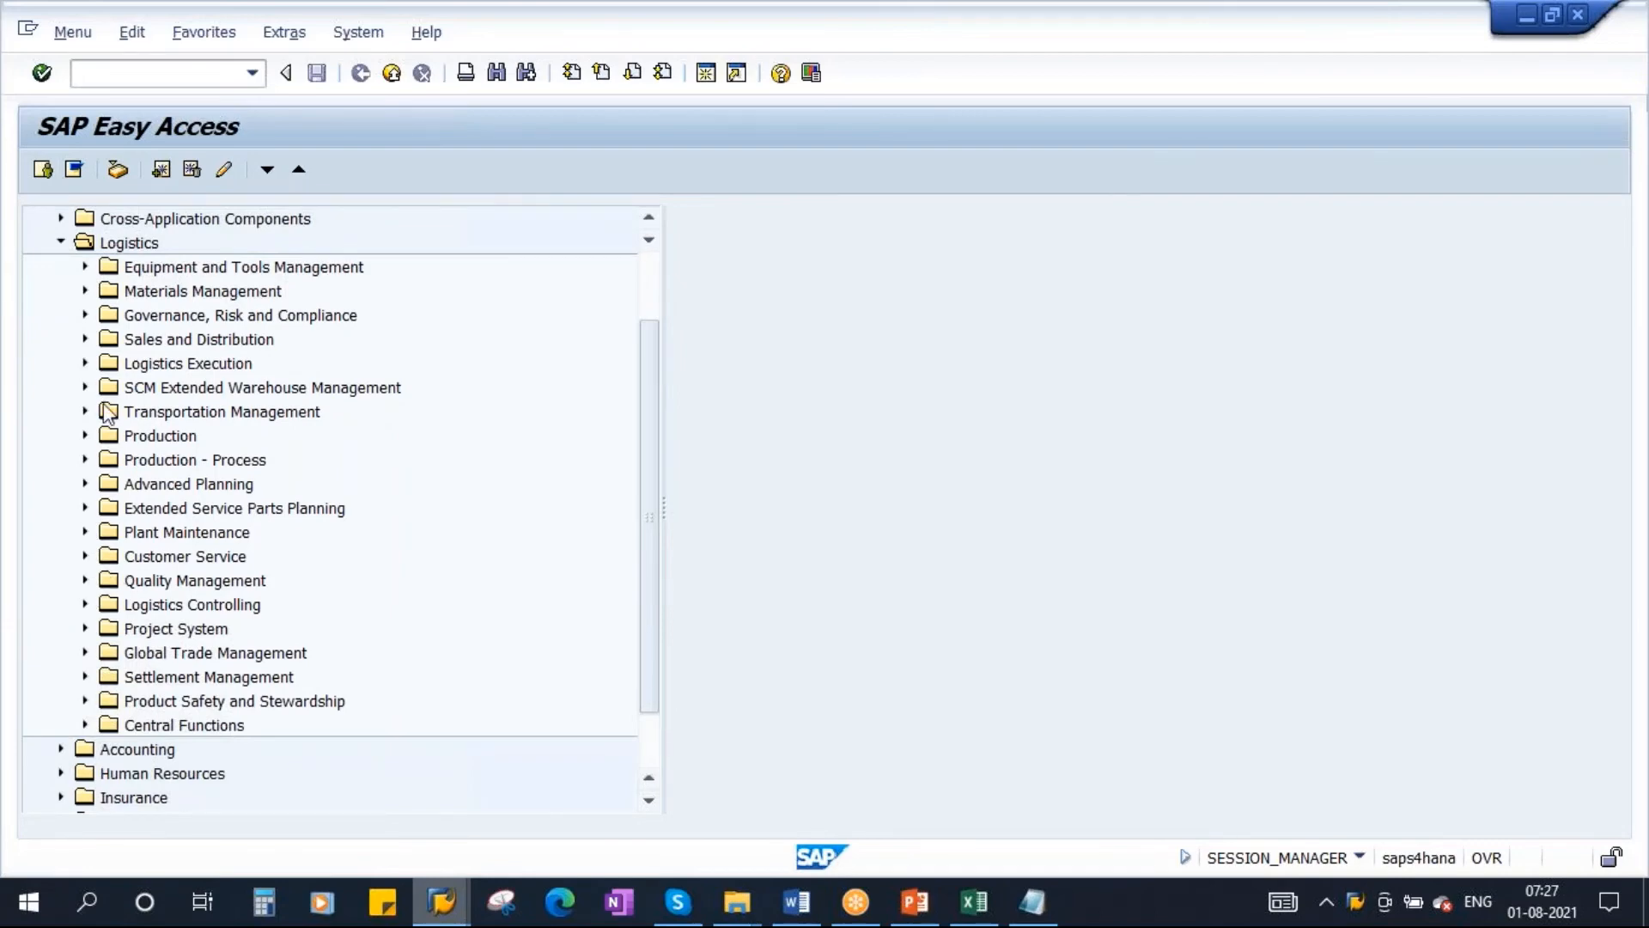
pyautogui.scroll(2, 217, 449)
pyautogui.click(229, 391)
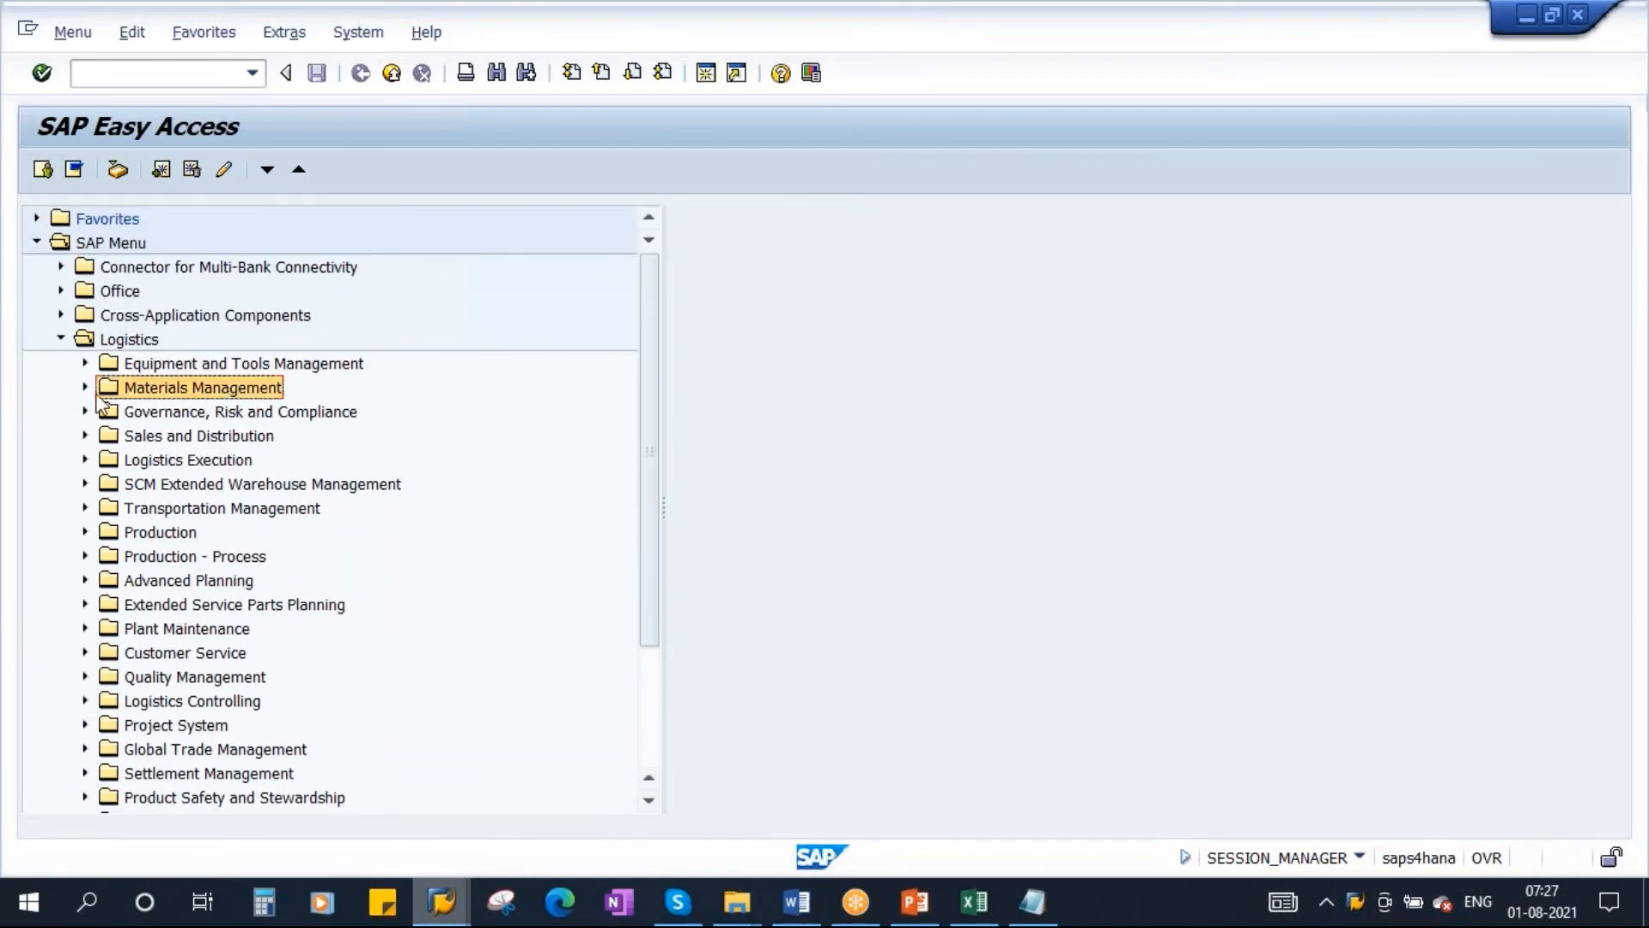
pyautogui.click(84, 387)
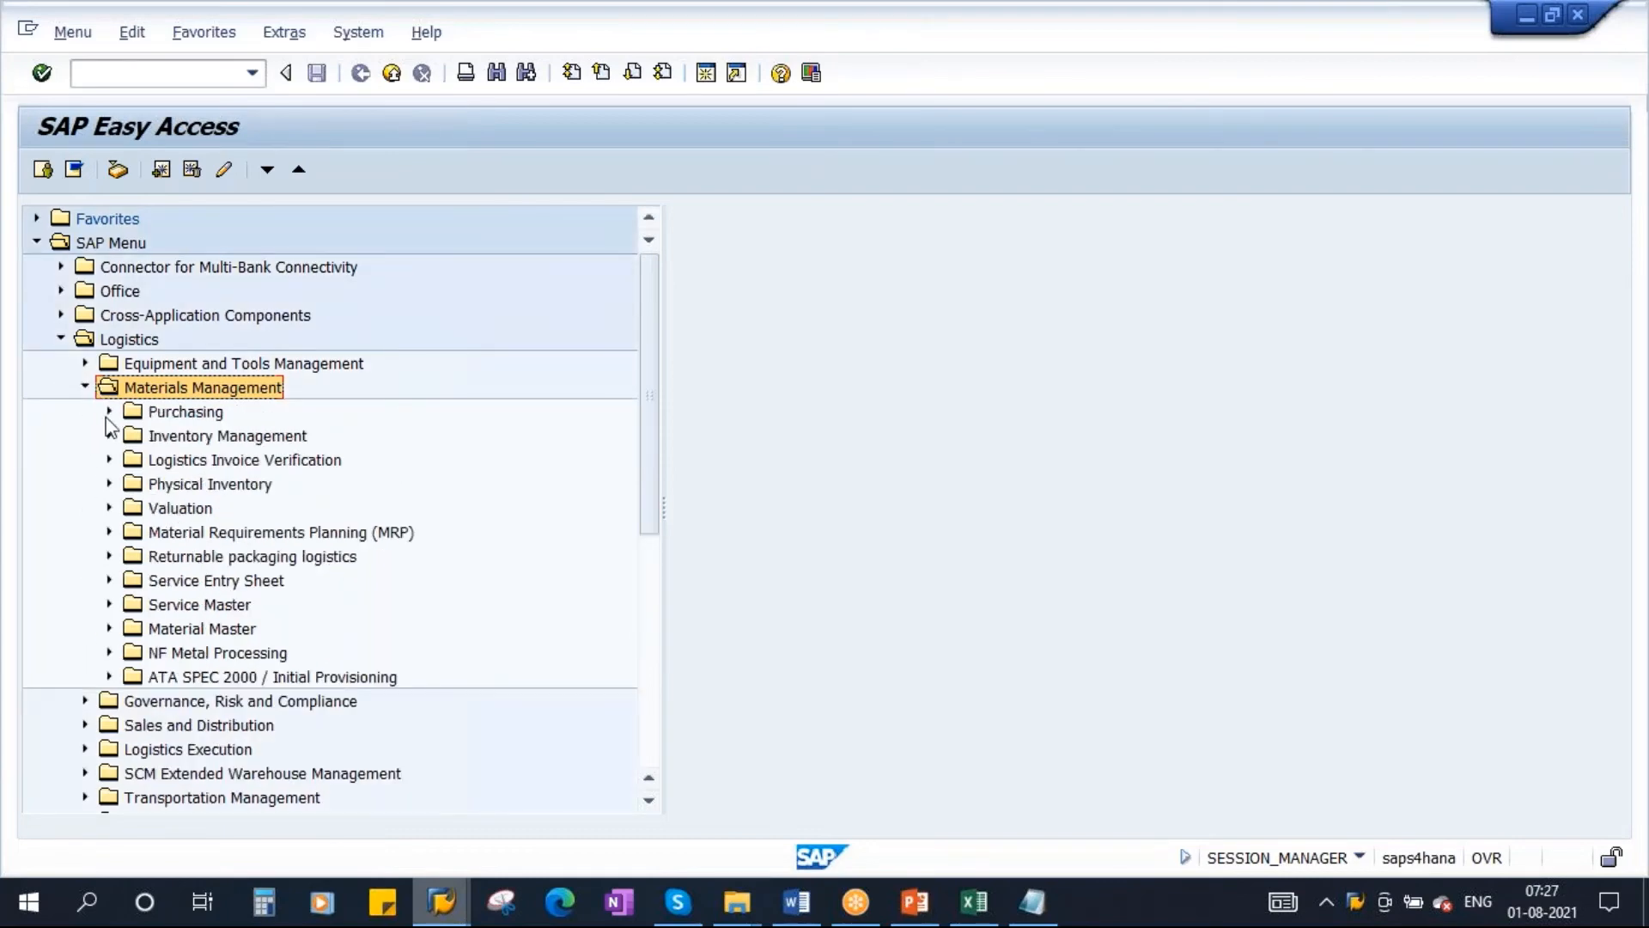
pyautogui.click(109, 412)
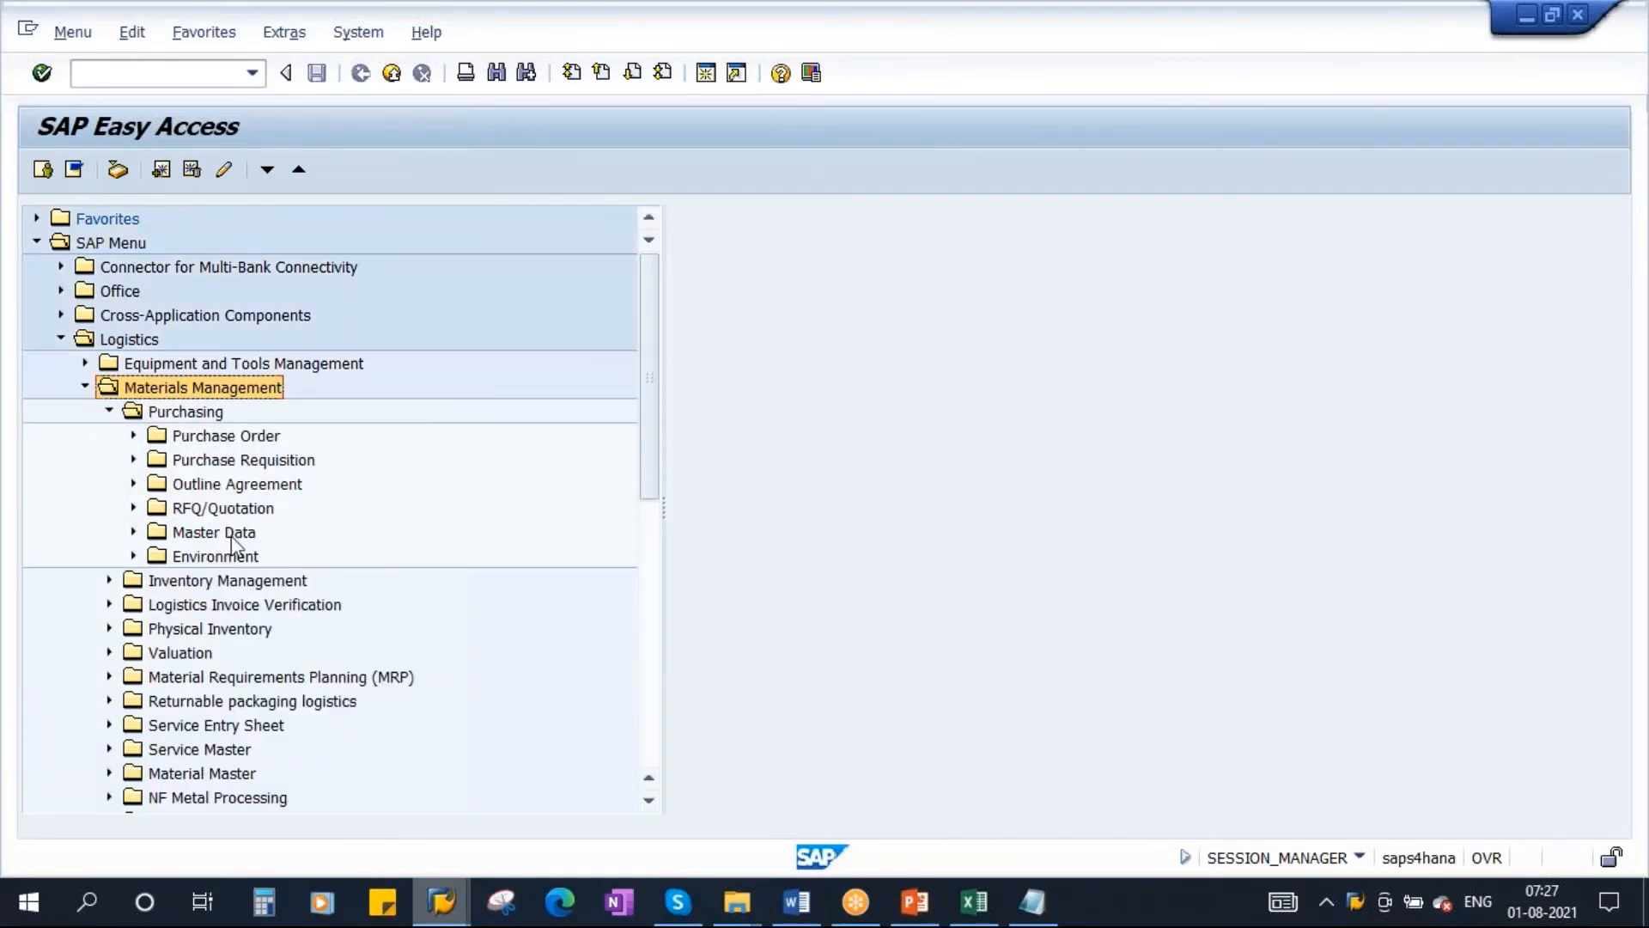
pyautogui.click(227, 533)
pyautogui.click(133, 532)
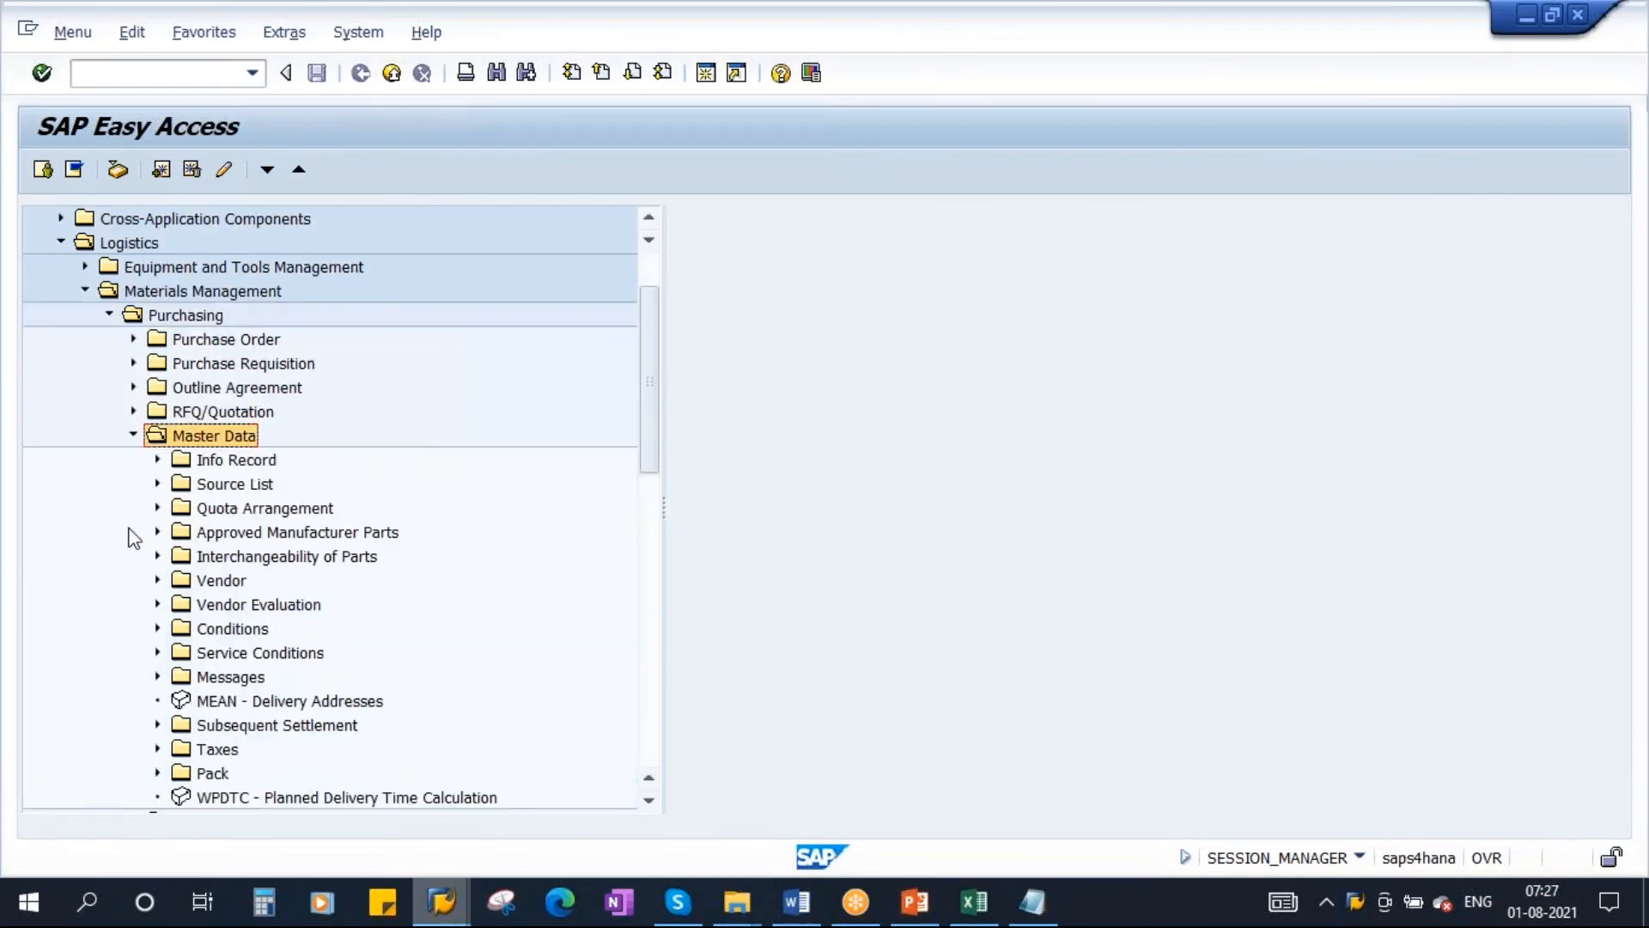
pyautogui.click(134, 435)
pyautogui.click(109, 315)
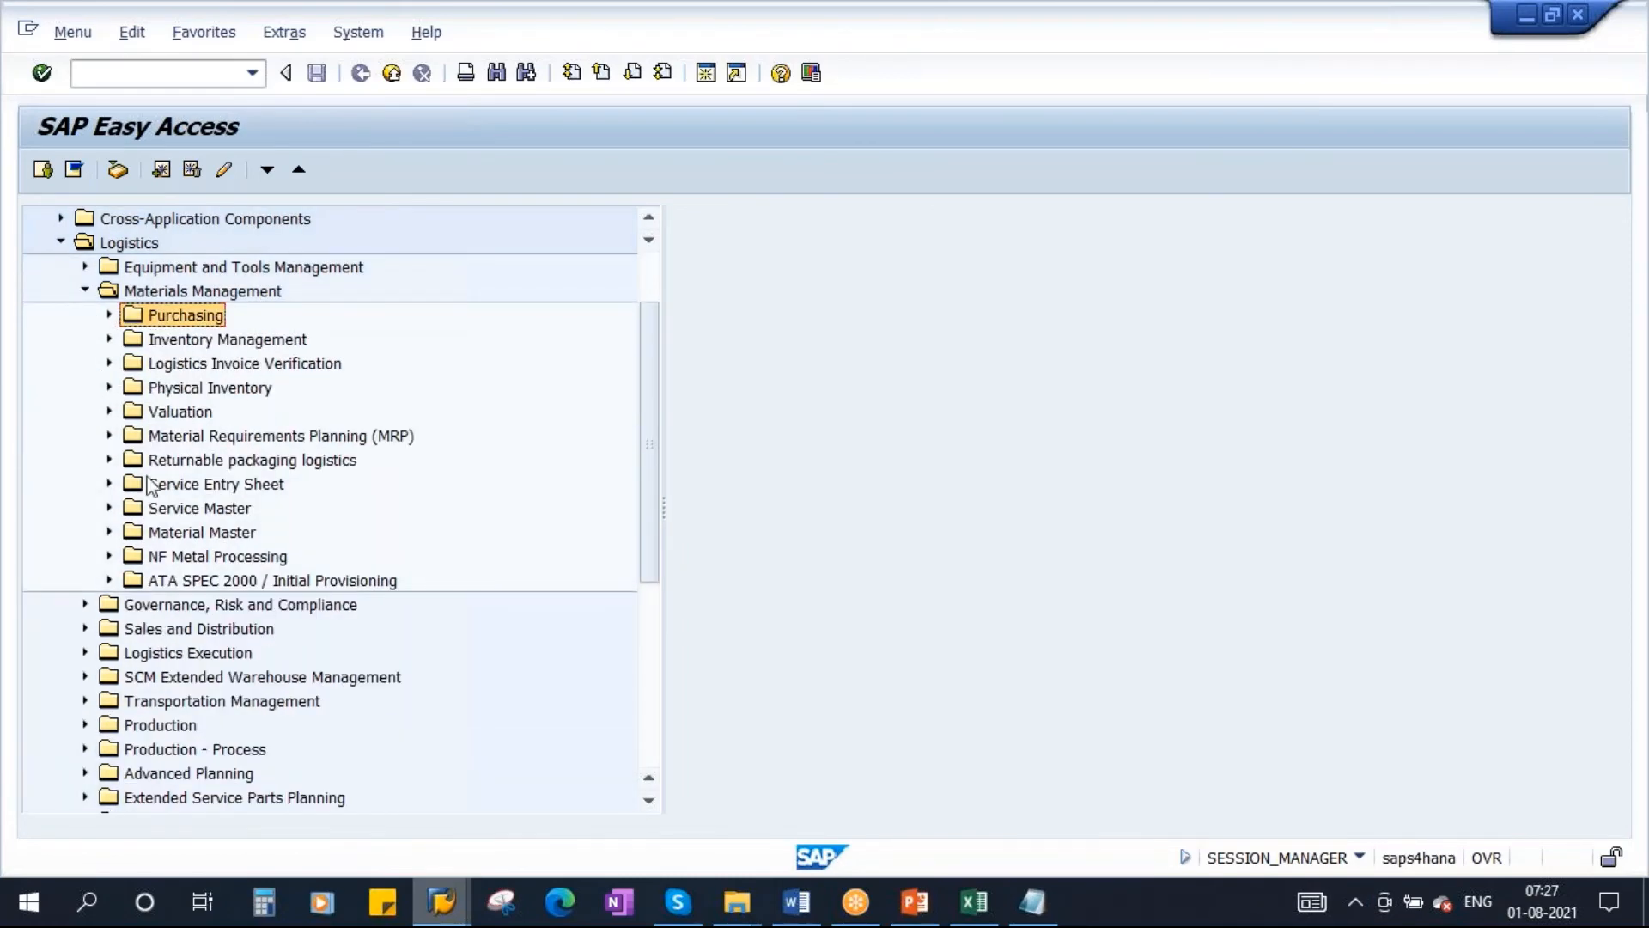
# Step: Expand Material Master, Material and Create (General) under Materials Management, and start transaction MM01 - Immediately
pyautogui.click(205, 534)
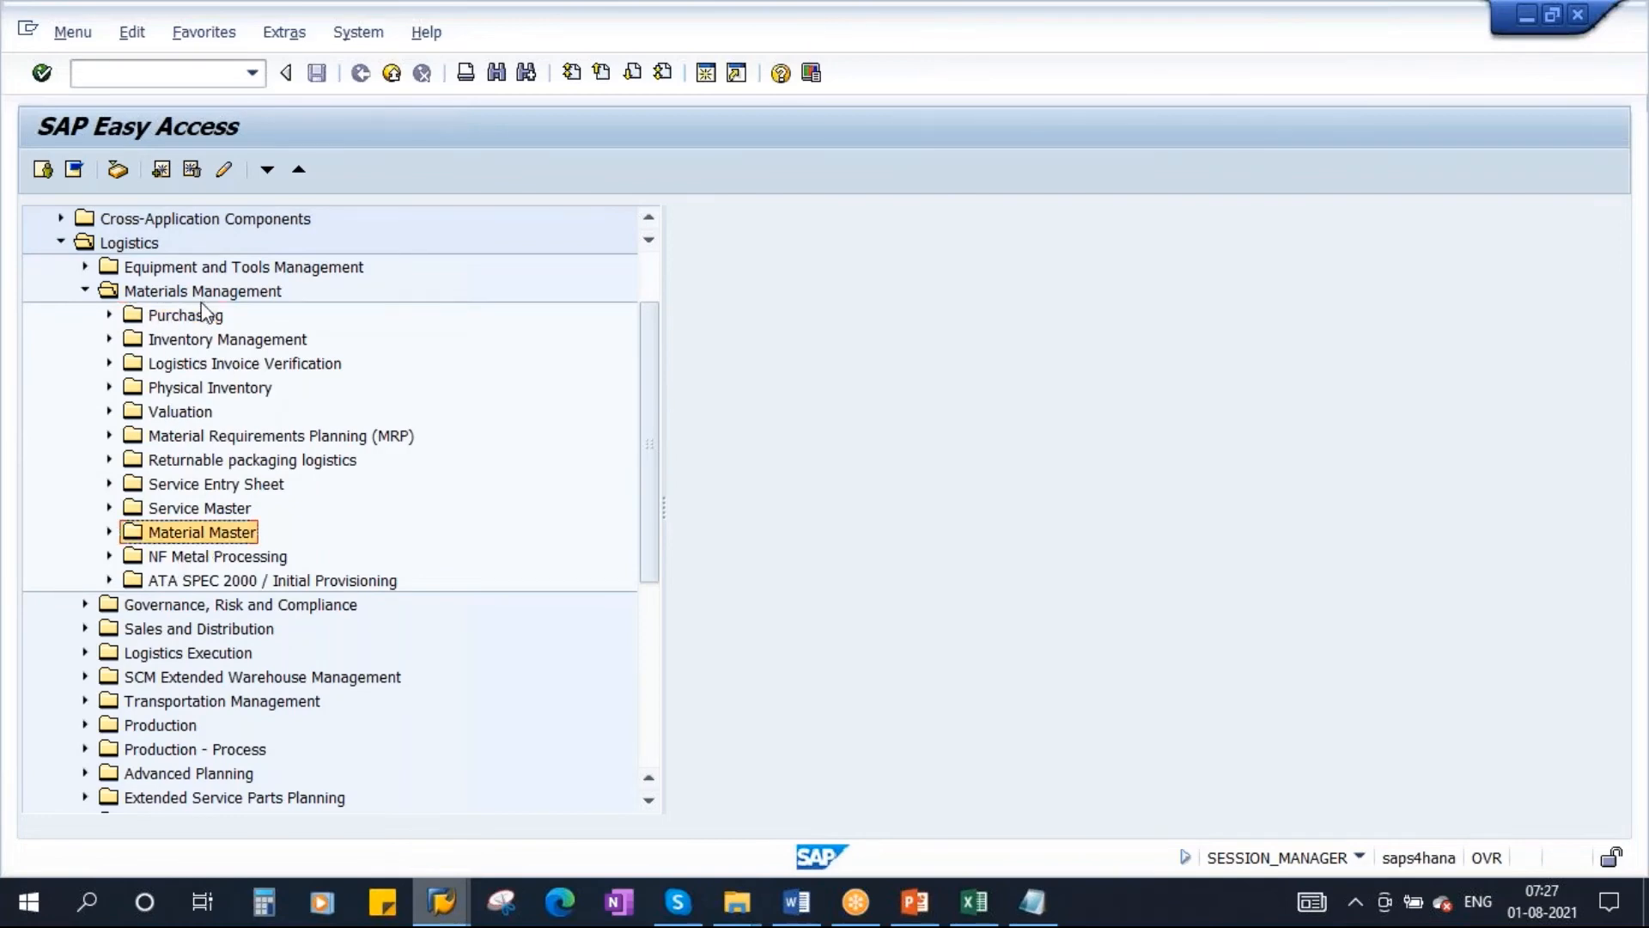
pyautogui.click(109, 531)
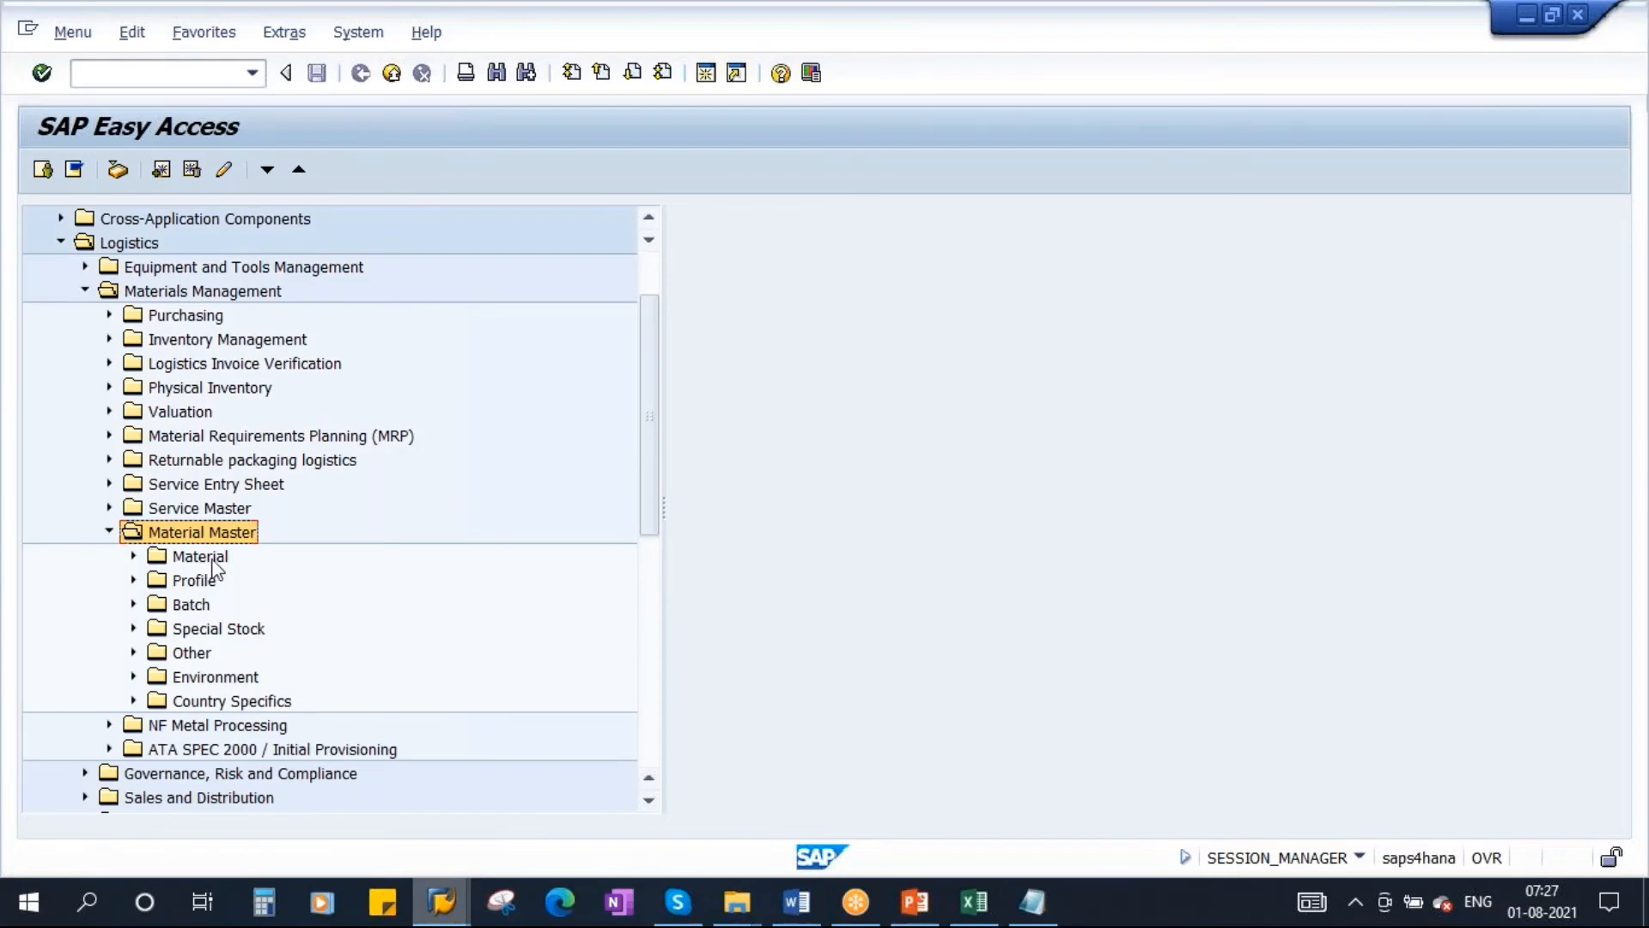
pyautogui.click(212, 560)
pyautogui.click(134, 556)
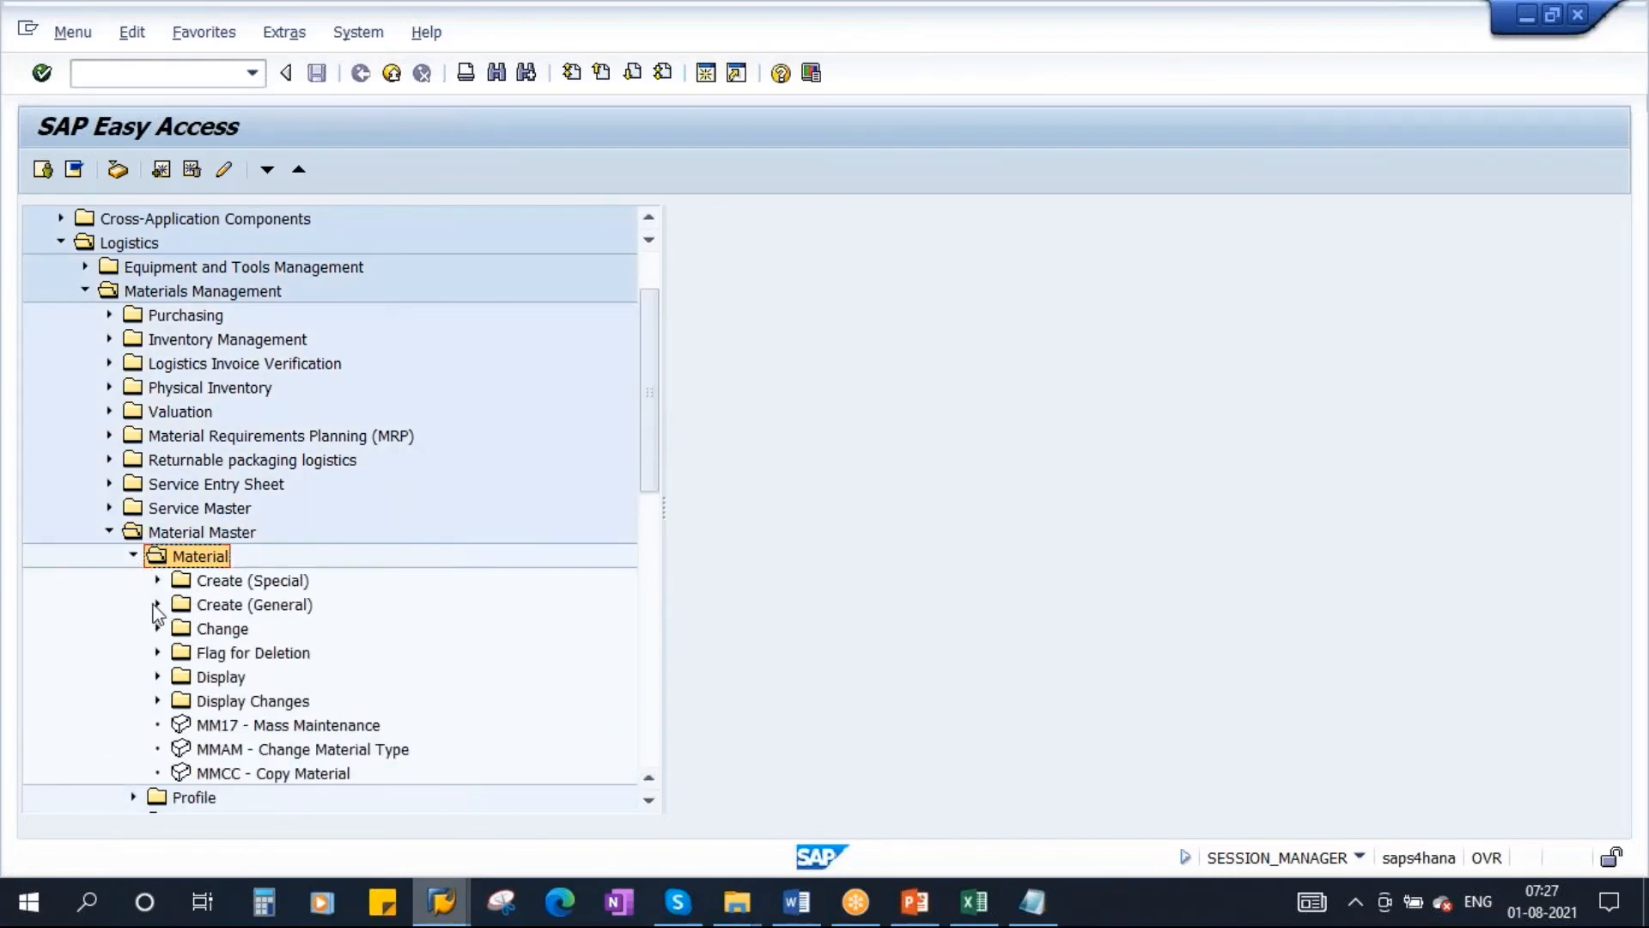
pyautogui.click(157, 605)
pyautogui.click(302, 628)
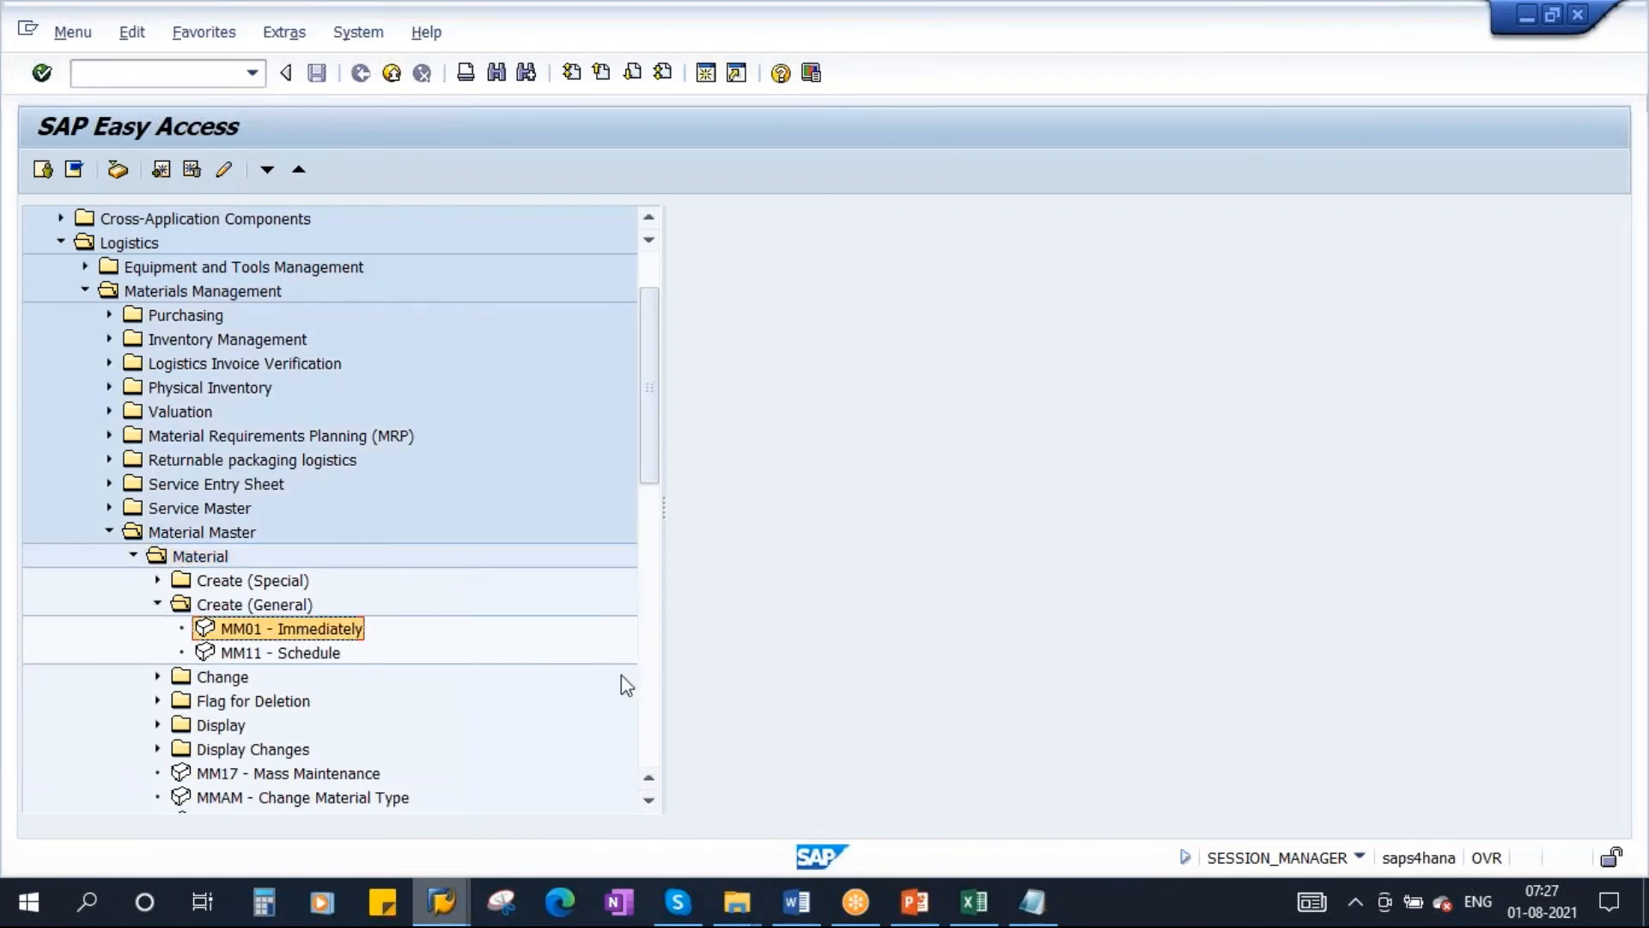
pyautogui.doubleClick(321, 631)
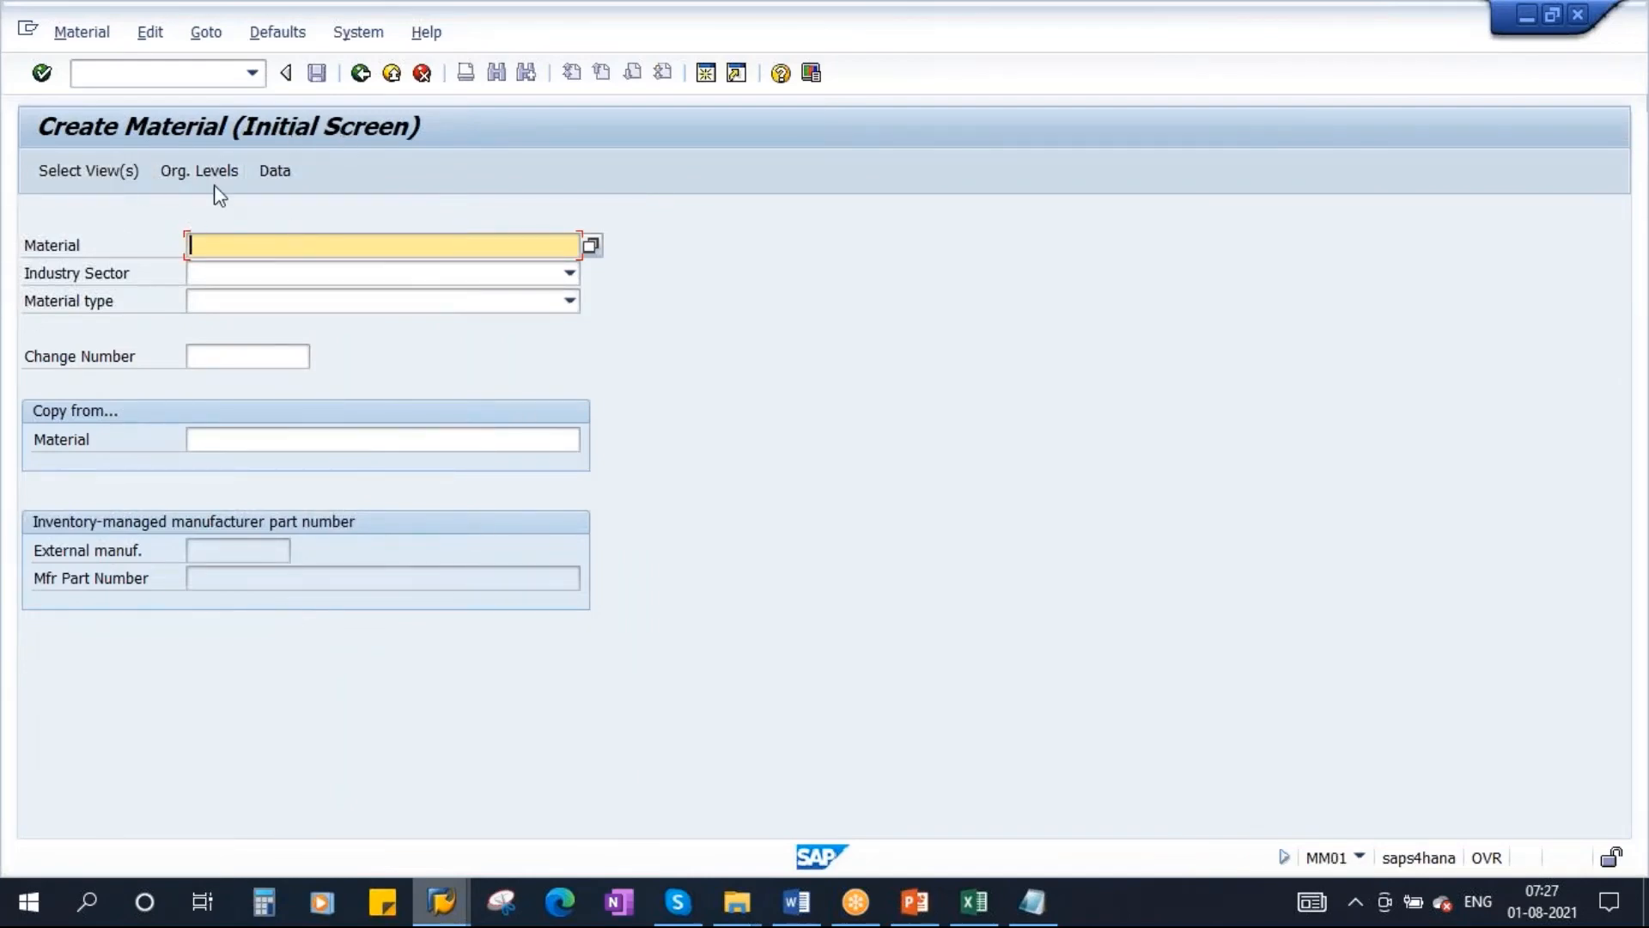
# Step: View the Data Screens in Material Master slide in PowerPoint and return to SAP
pyautogui.click(914, 902)
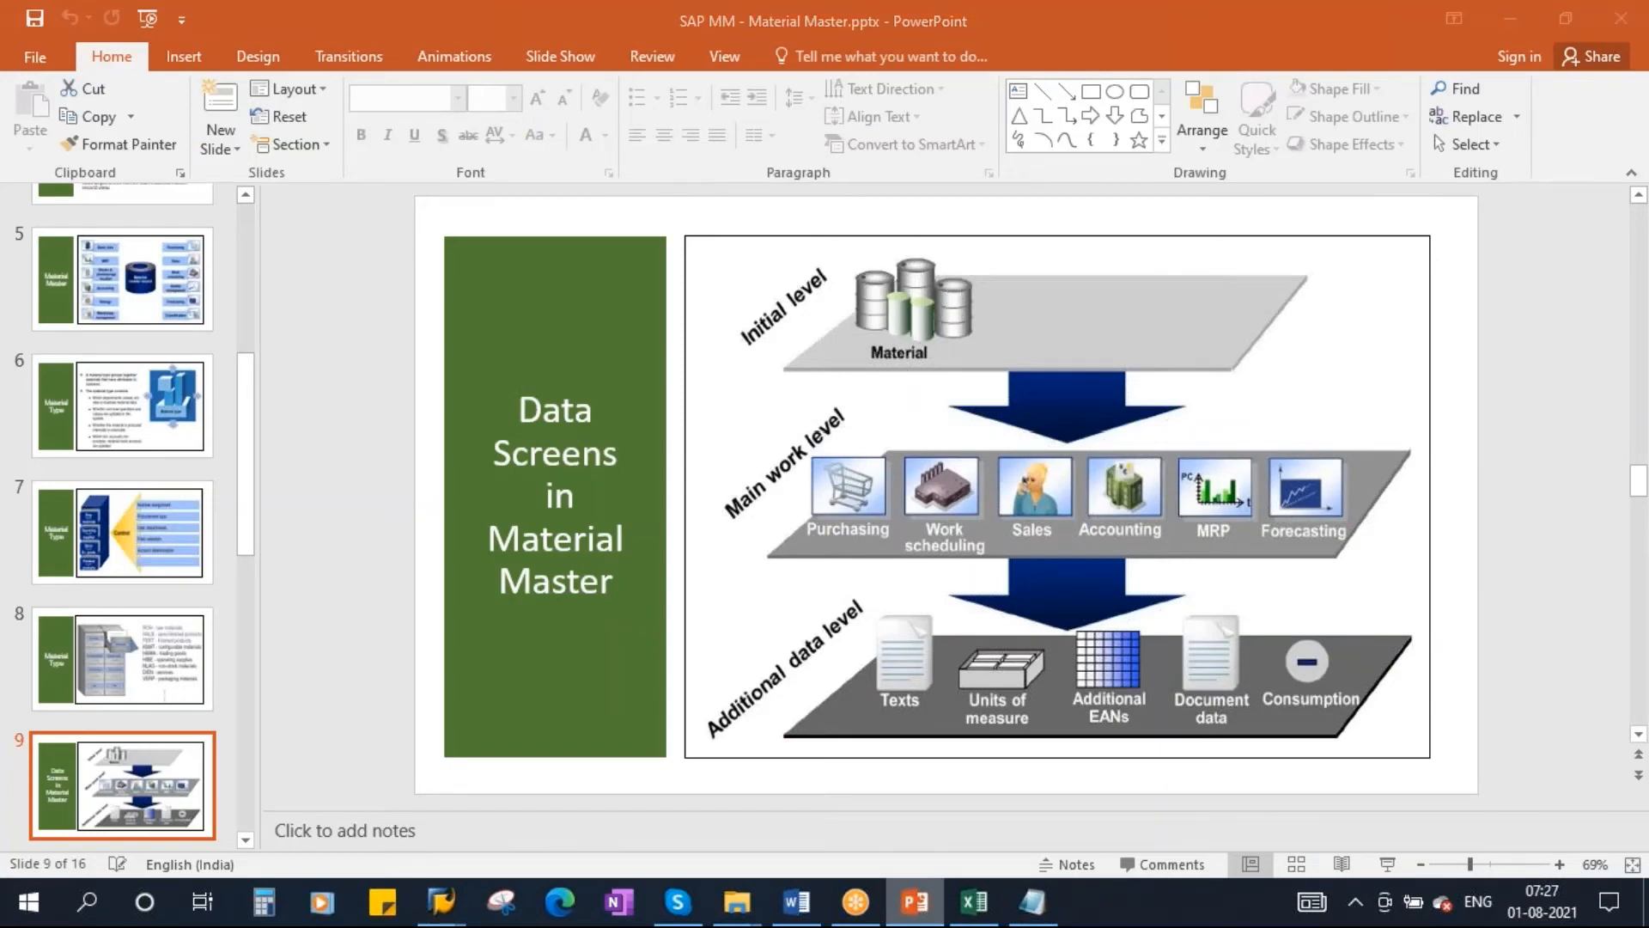
pyautogui.hotkey('alt', 'Tab')
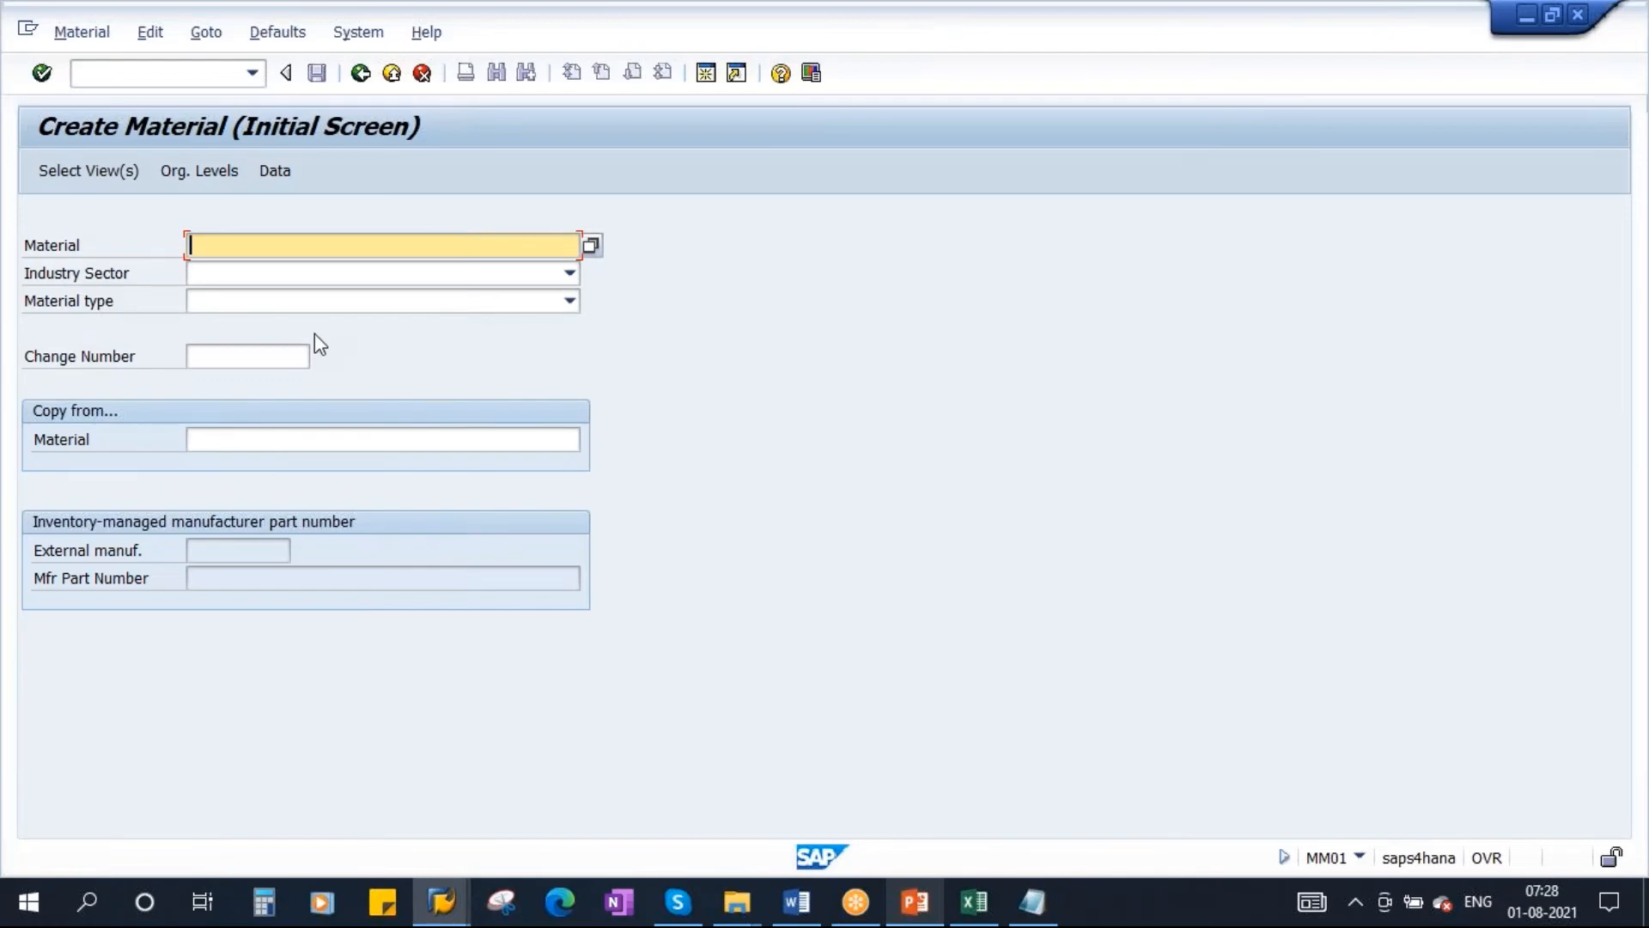
# Step: Set the new material's industry sector to Beverage and try to continue without a material type
pyautogui.click(567, 276)
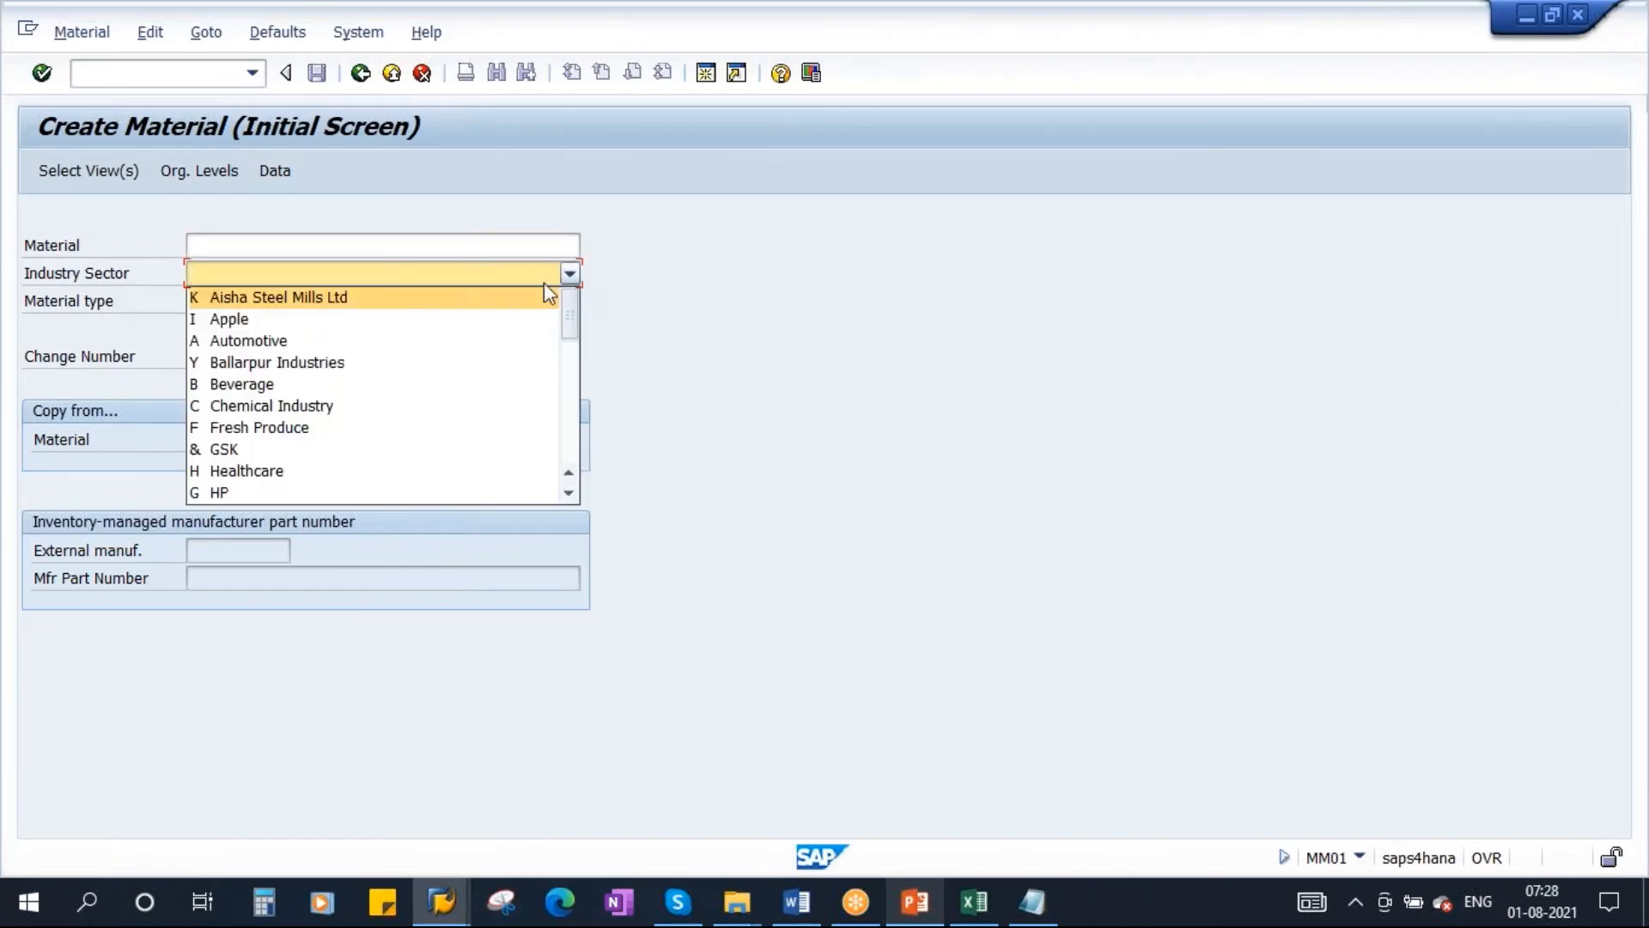
pyautogui.click(262, 388)
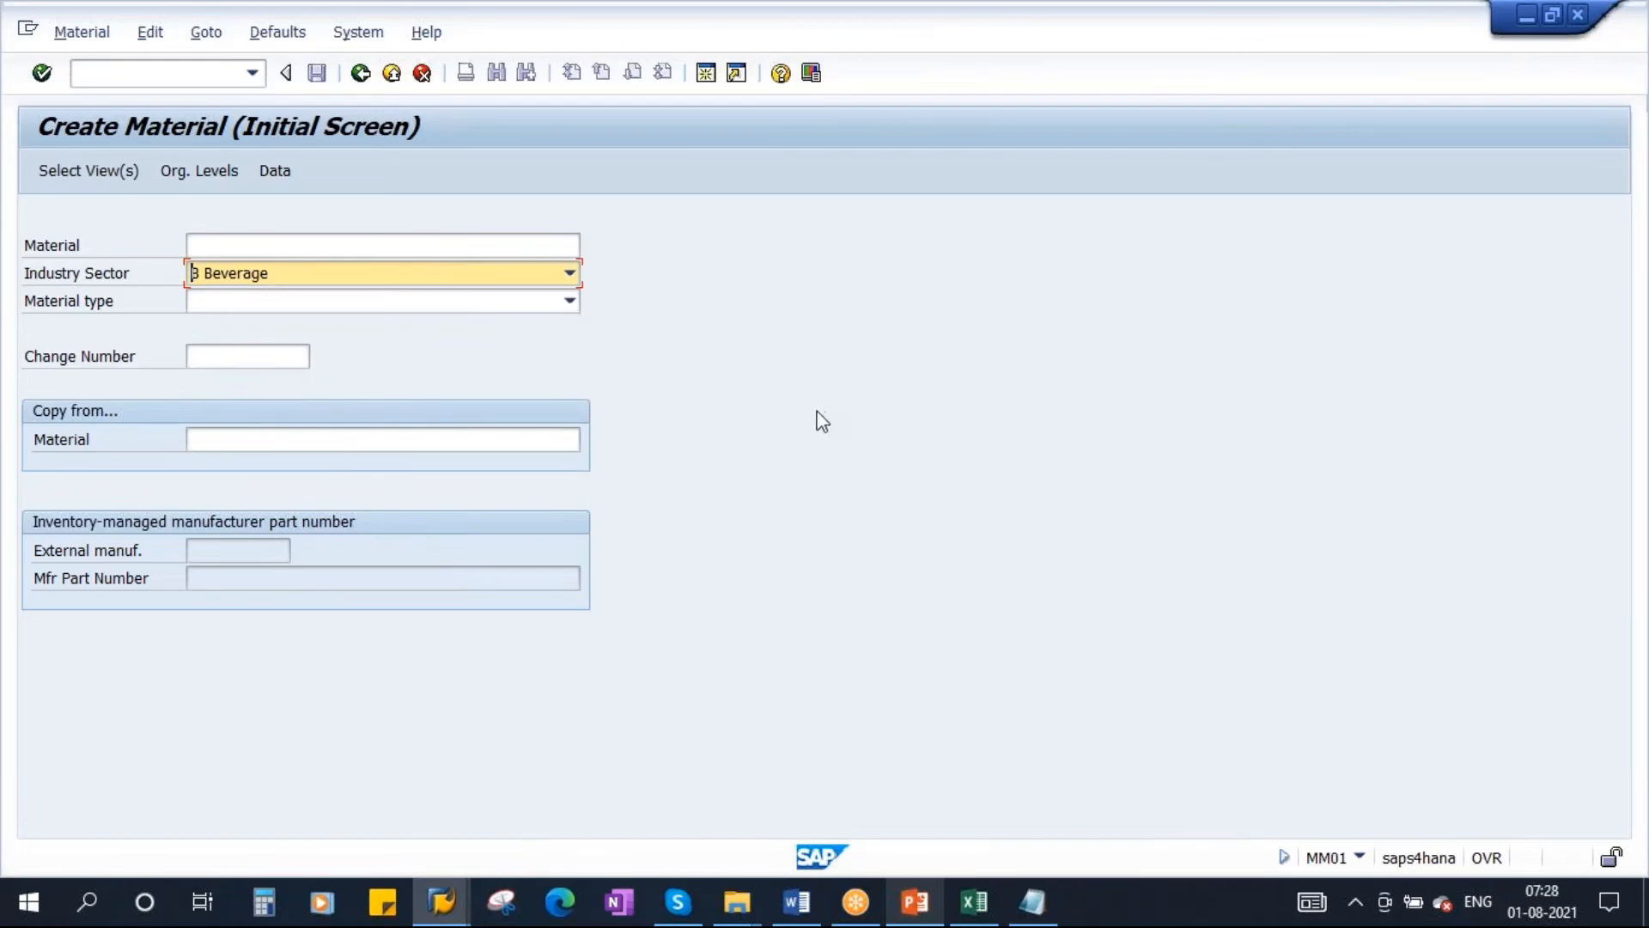
pyautogui.click(42, 74)
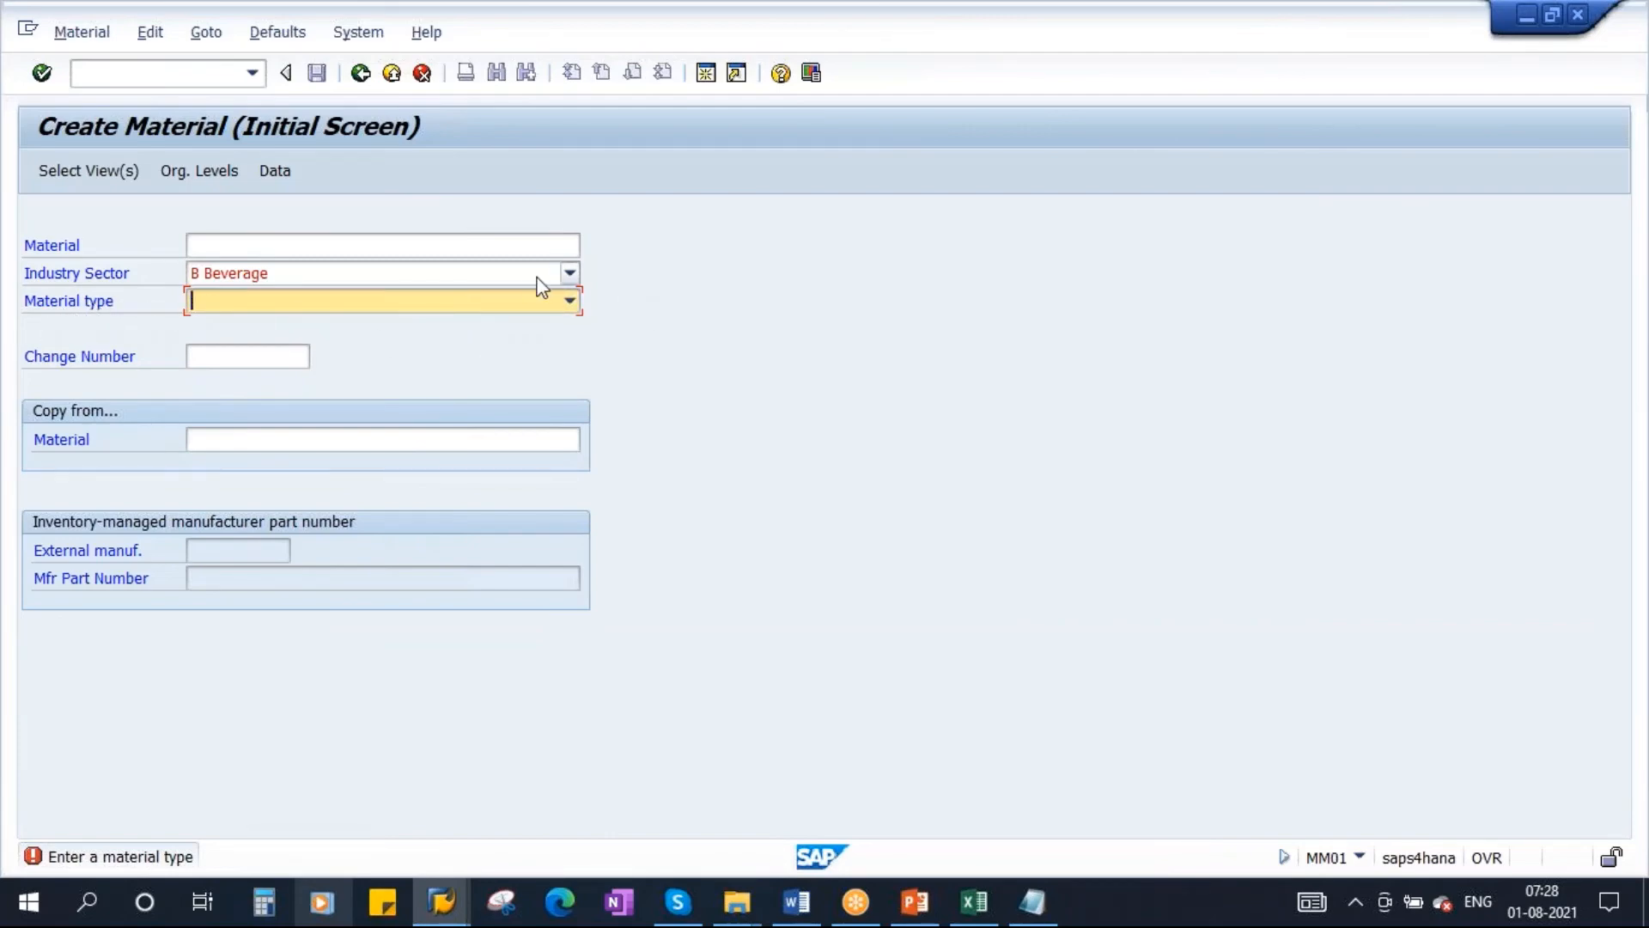
pyautogui.click(570, 274)
pyautogui.click(253, 301)
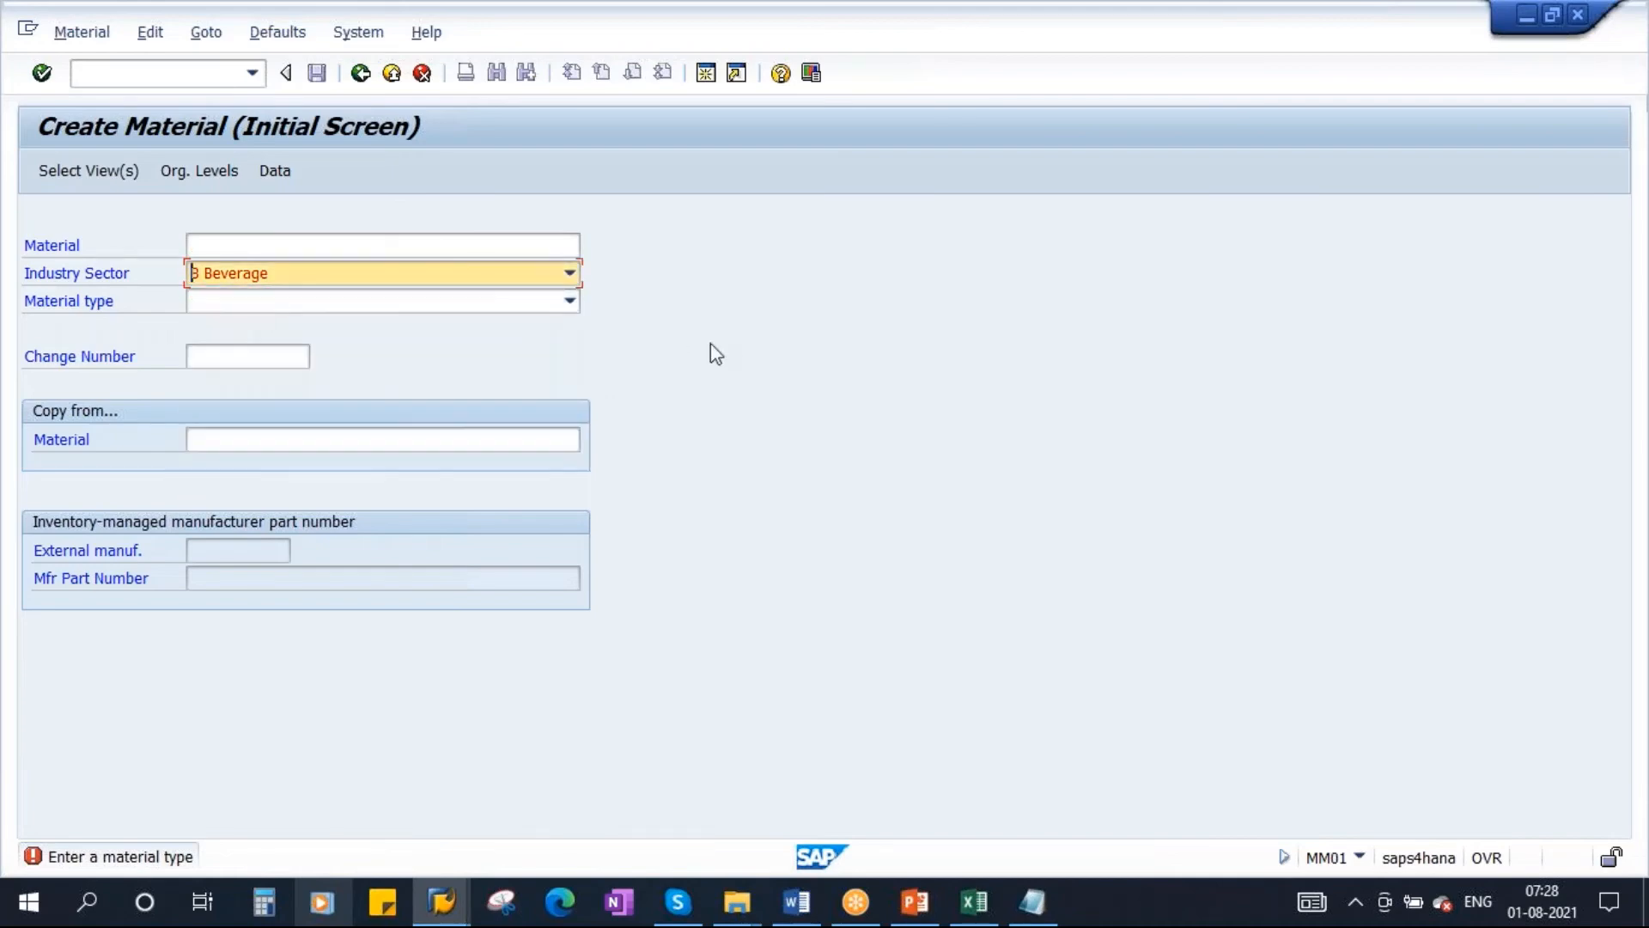
# Step: Set the material type to ROH Raw Material- ROH and open the view selection for the new material
pyautogui.click(568, 301)
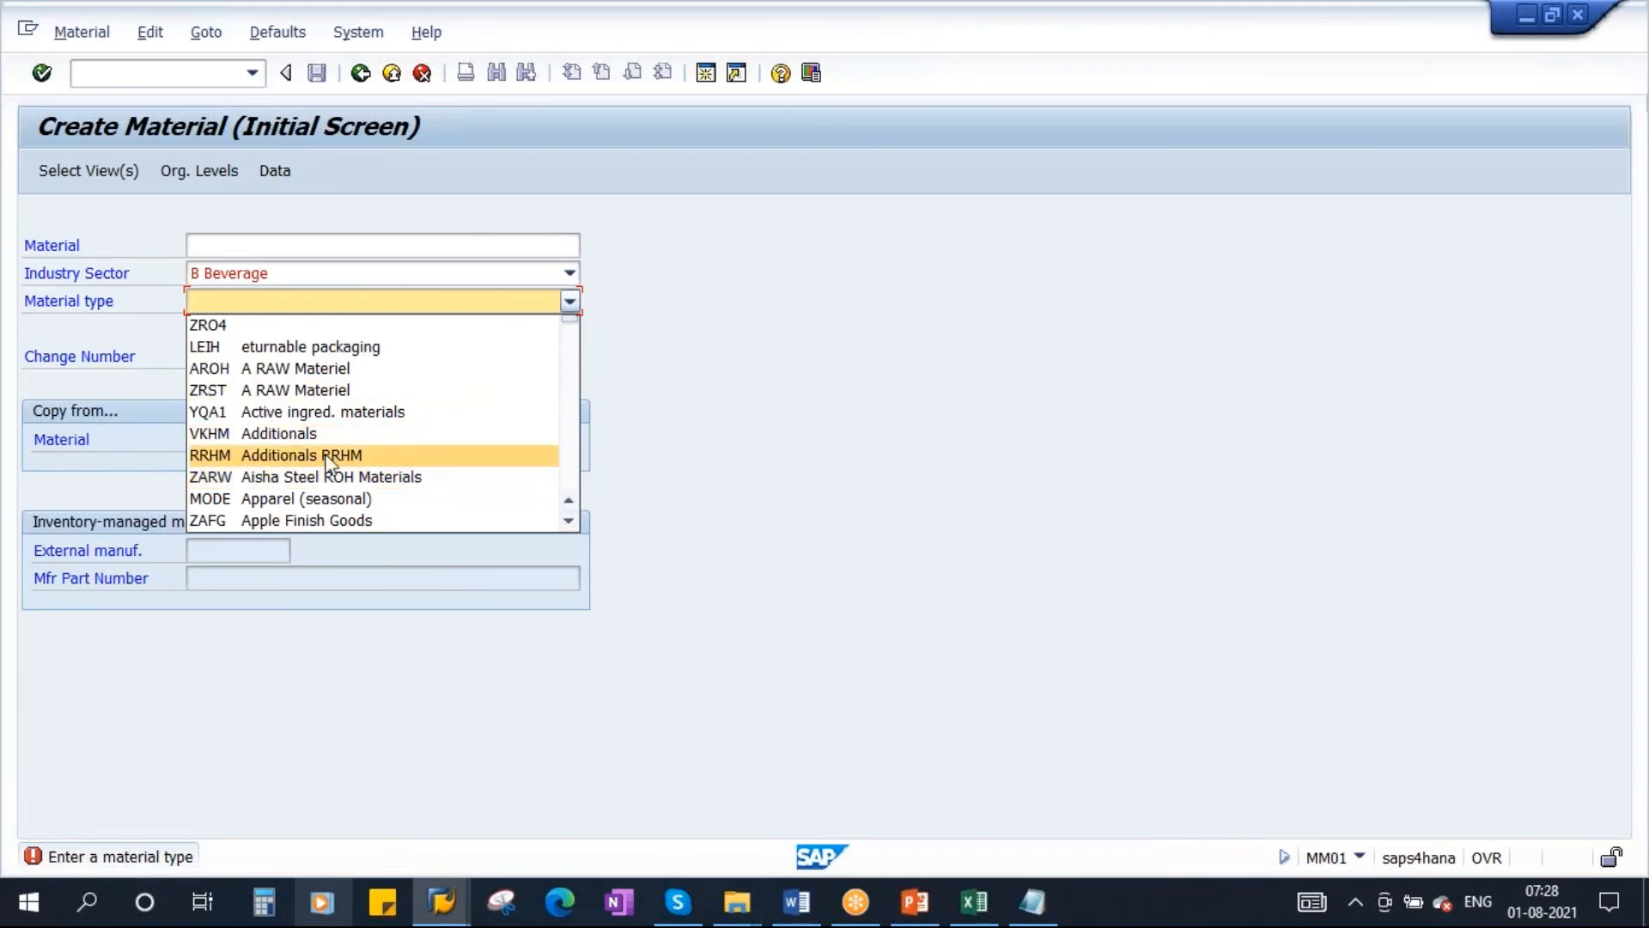
pyautogui.scroll(-3, 409, 468)
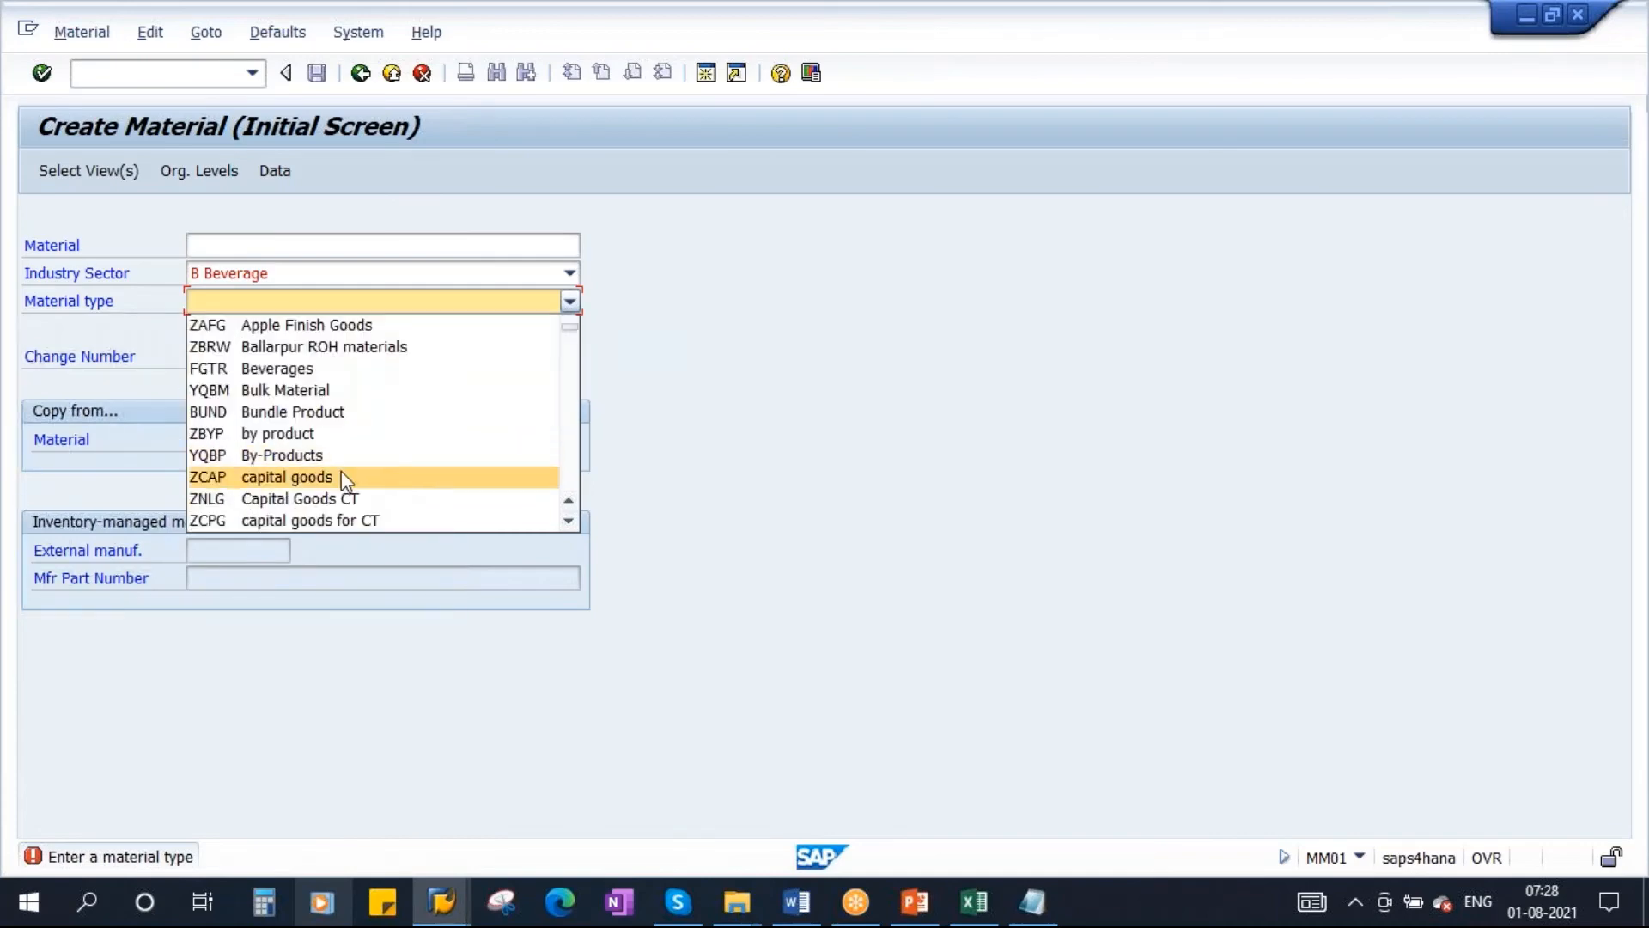
pyautogui.scroll(4, 421, 447)
pyautogui.scroll(-5, 287, 460)
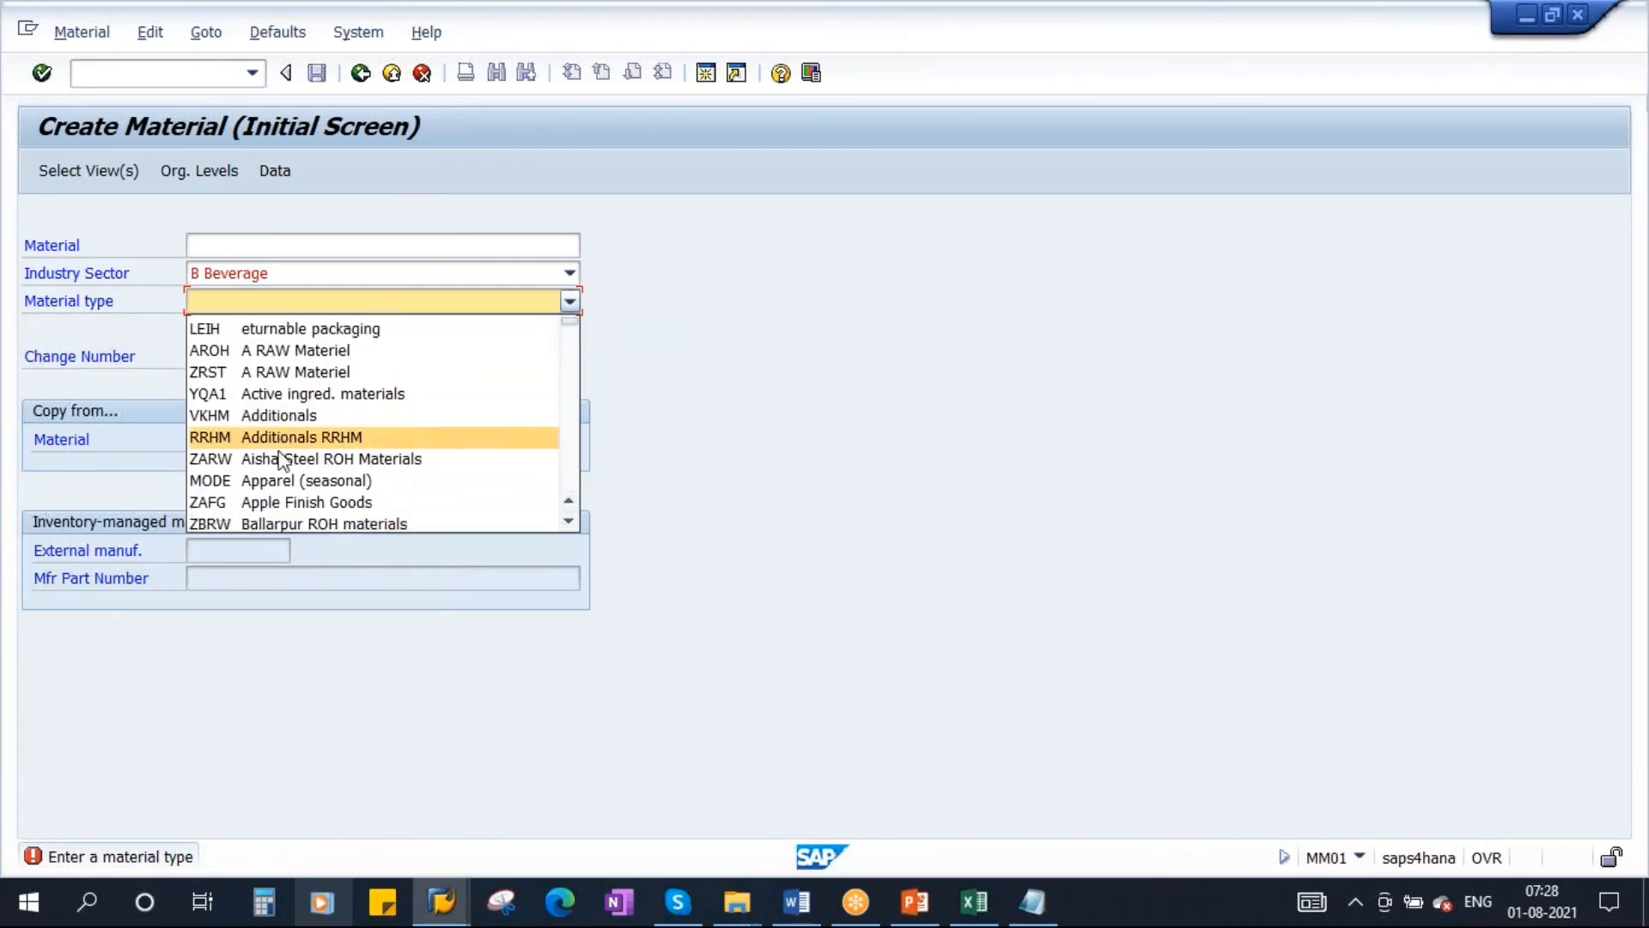
pyautogui.scroll(3, 280, 461)
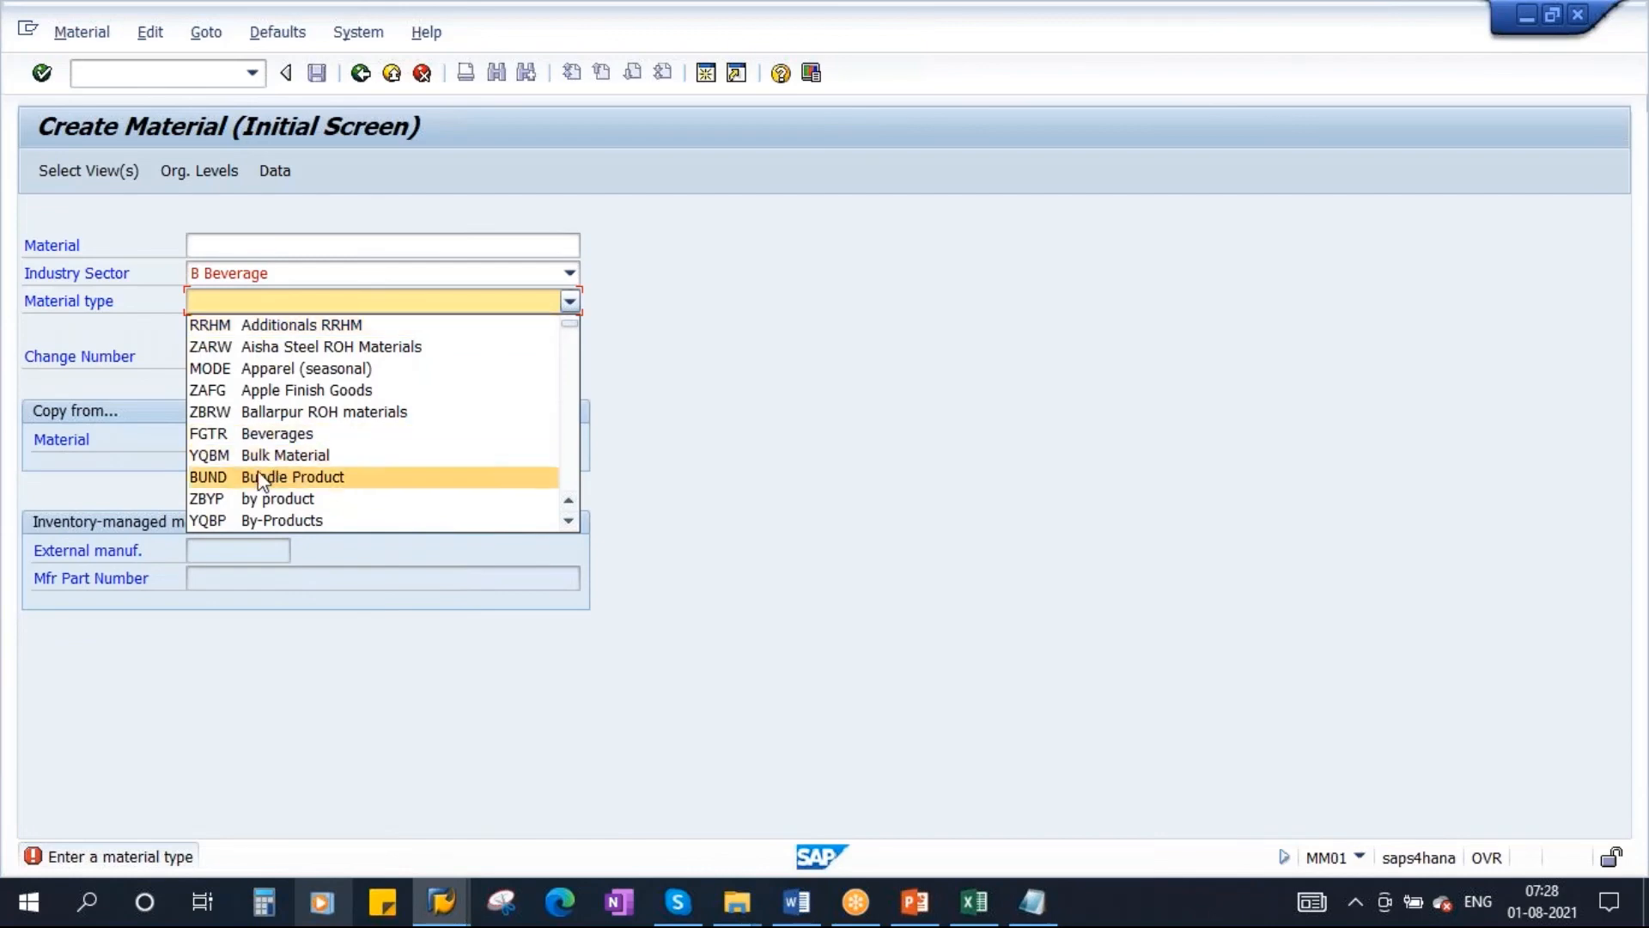
pyautogui.scroll(-8, 249, 493)
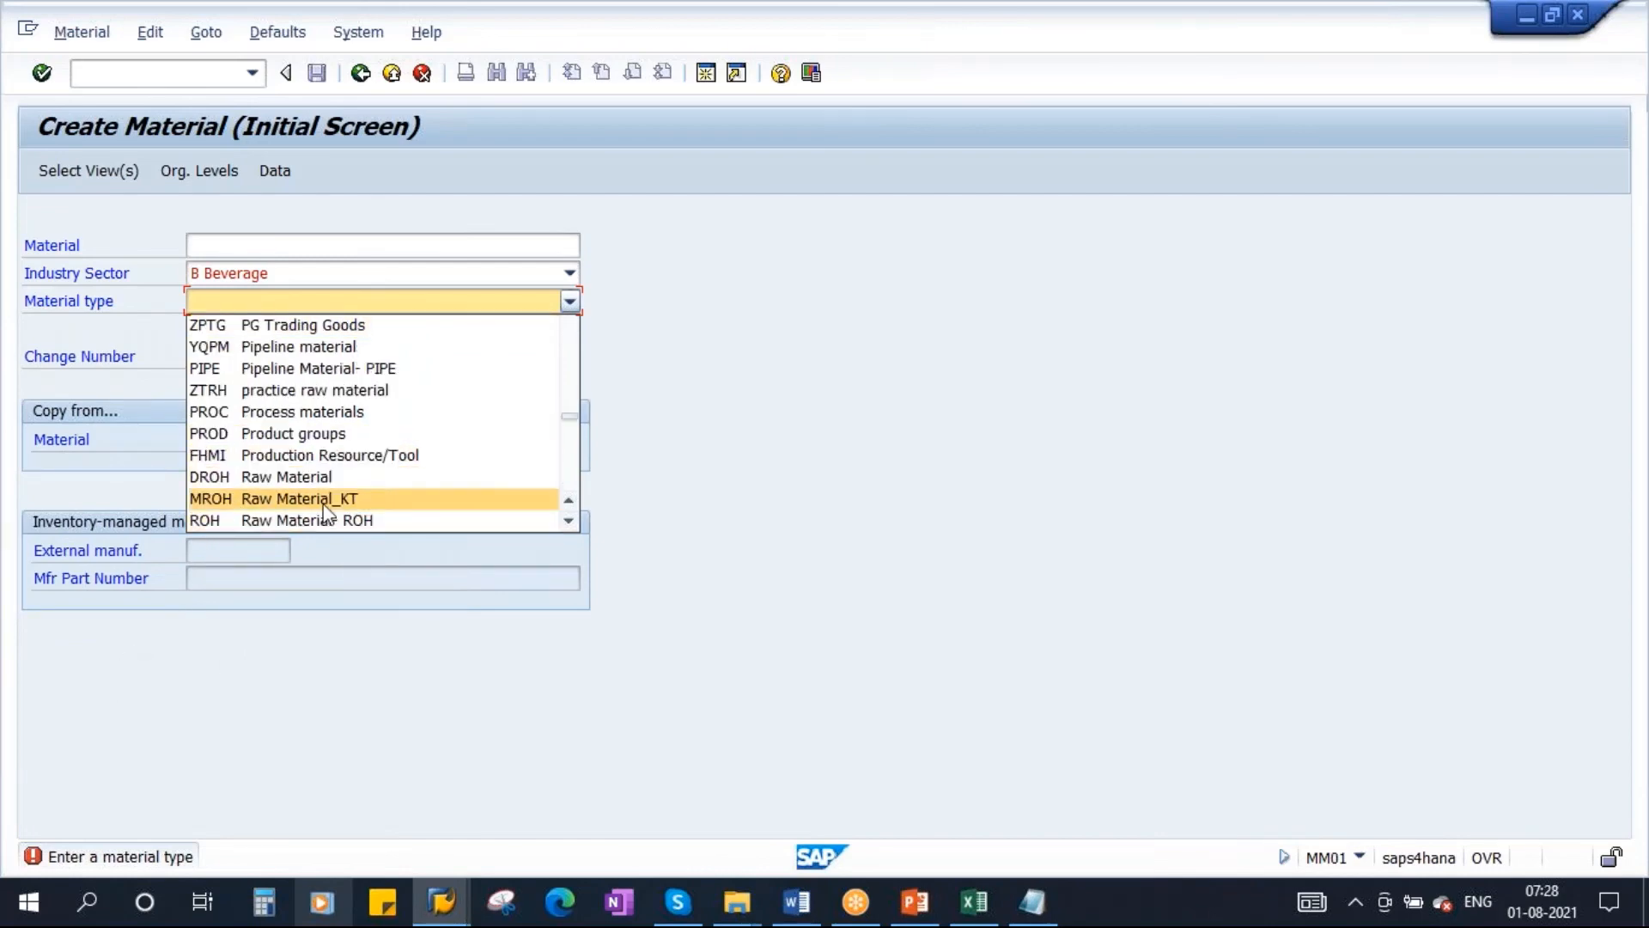
pyautogui.click(395, 526)
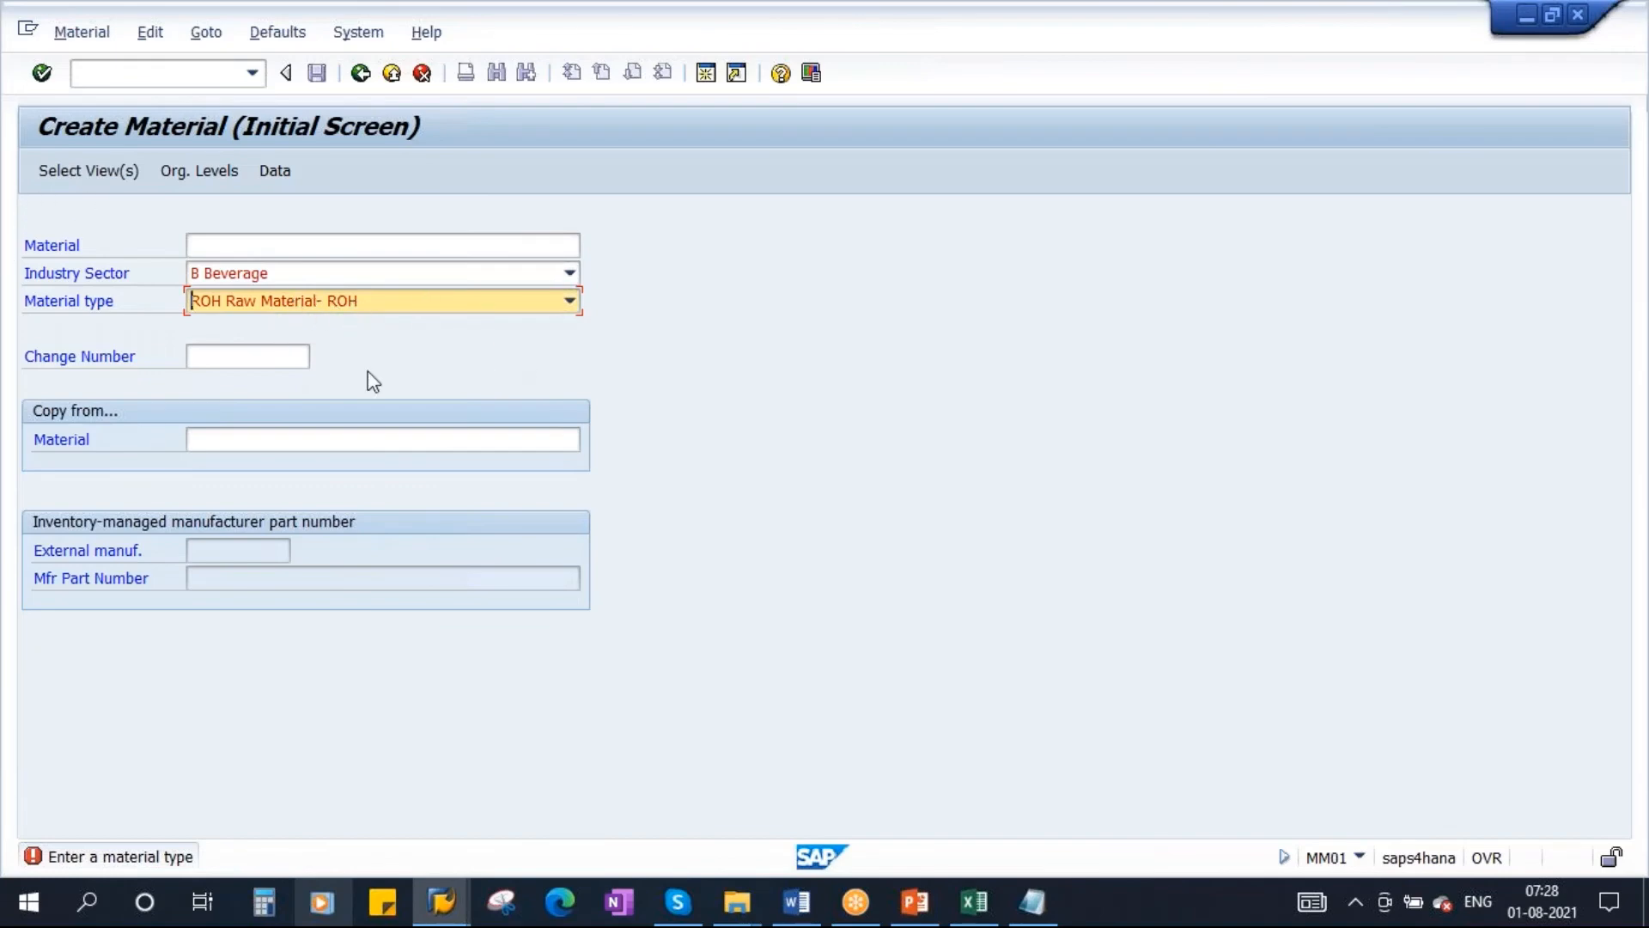
pyautogui.click(82, 168)
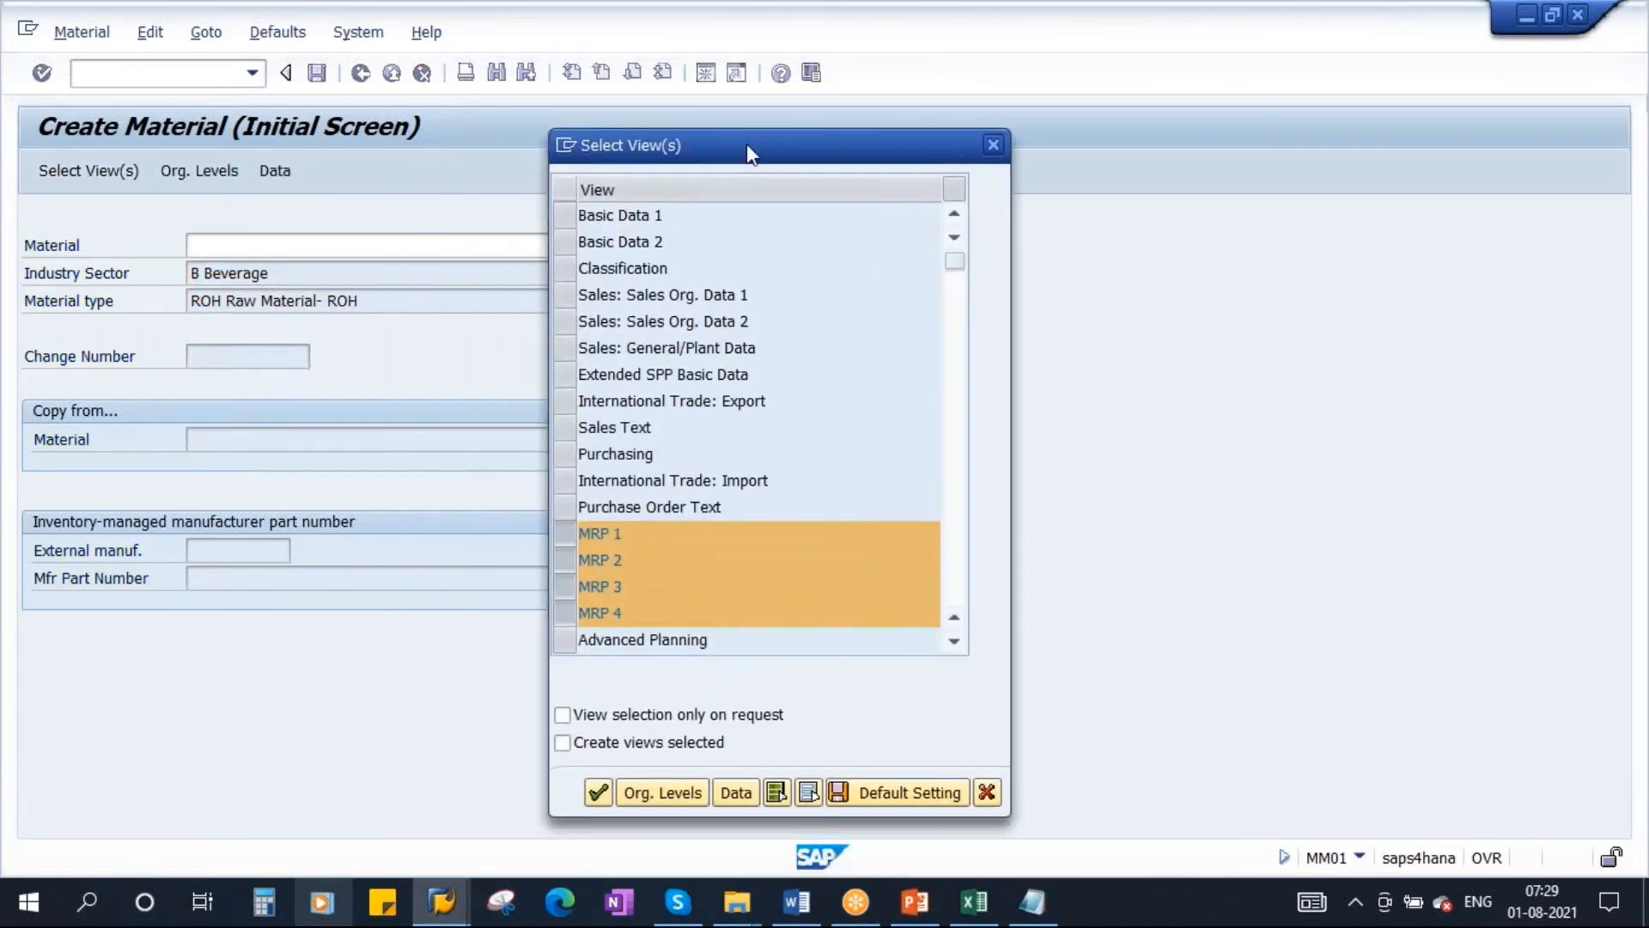
# Step: View the Material Master slide with the department data overview in PowerPoint and return to SAP
pyautogui.click(915, 901)
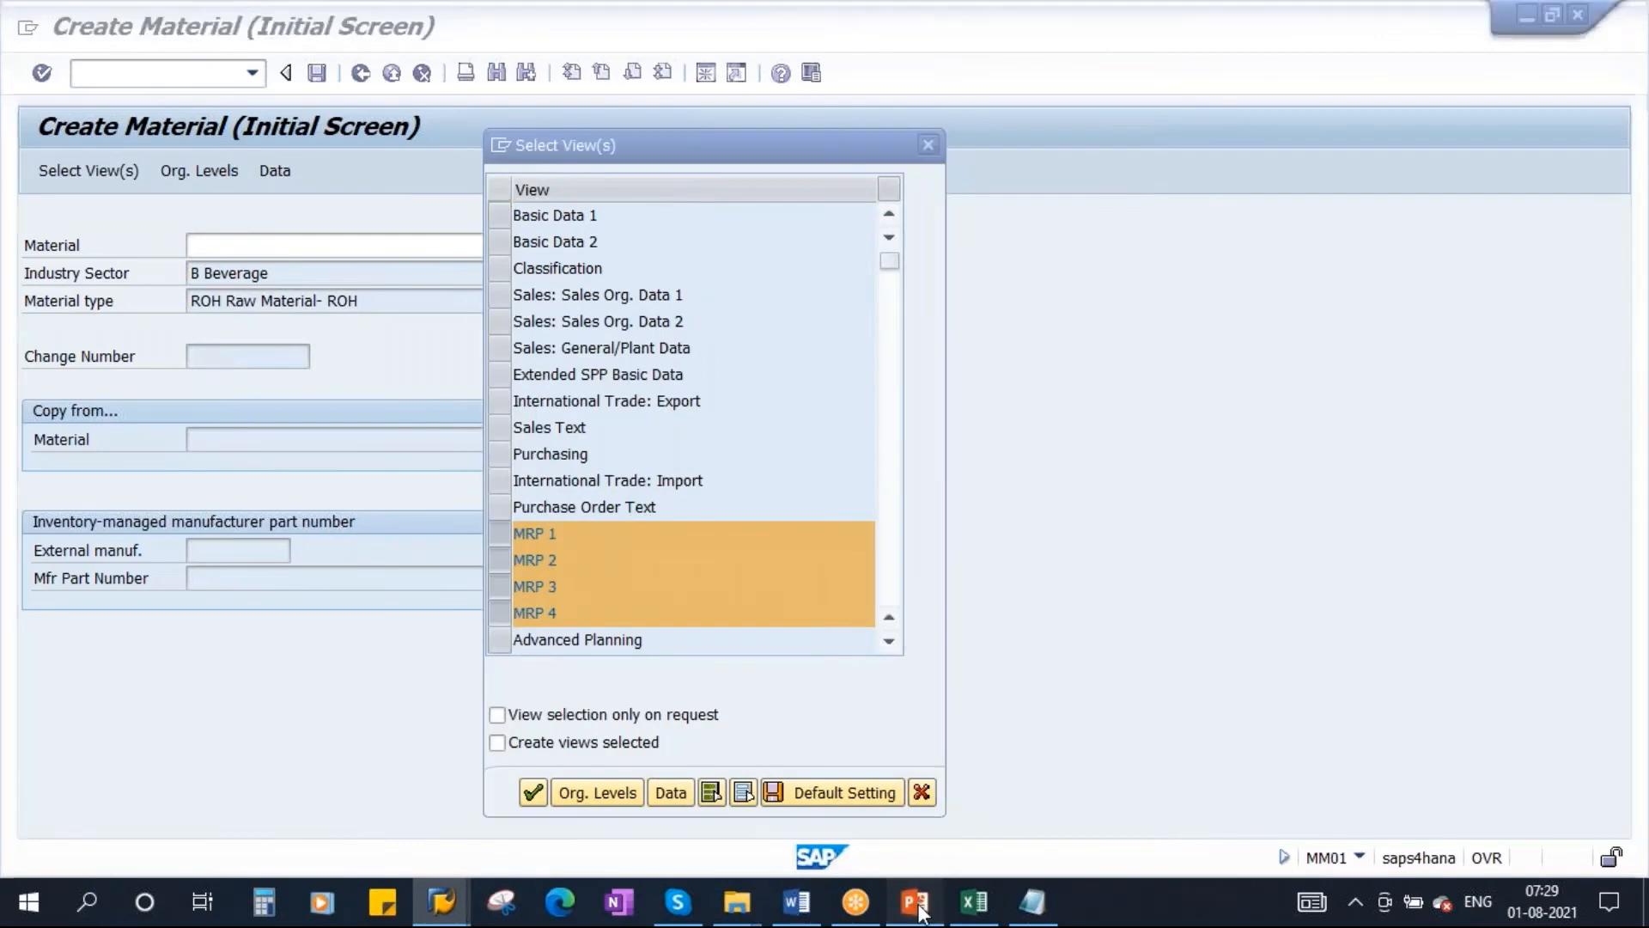
pyautogui.click(127, 314)
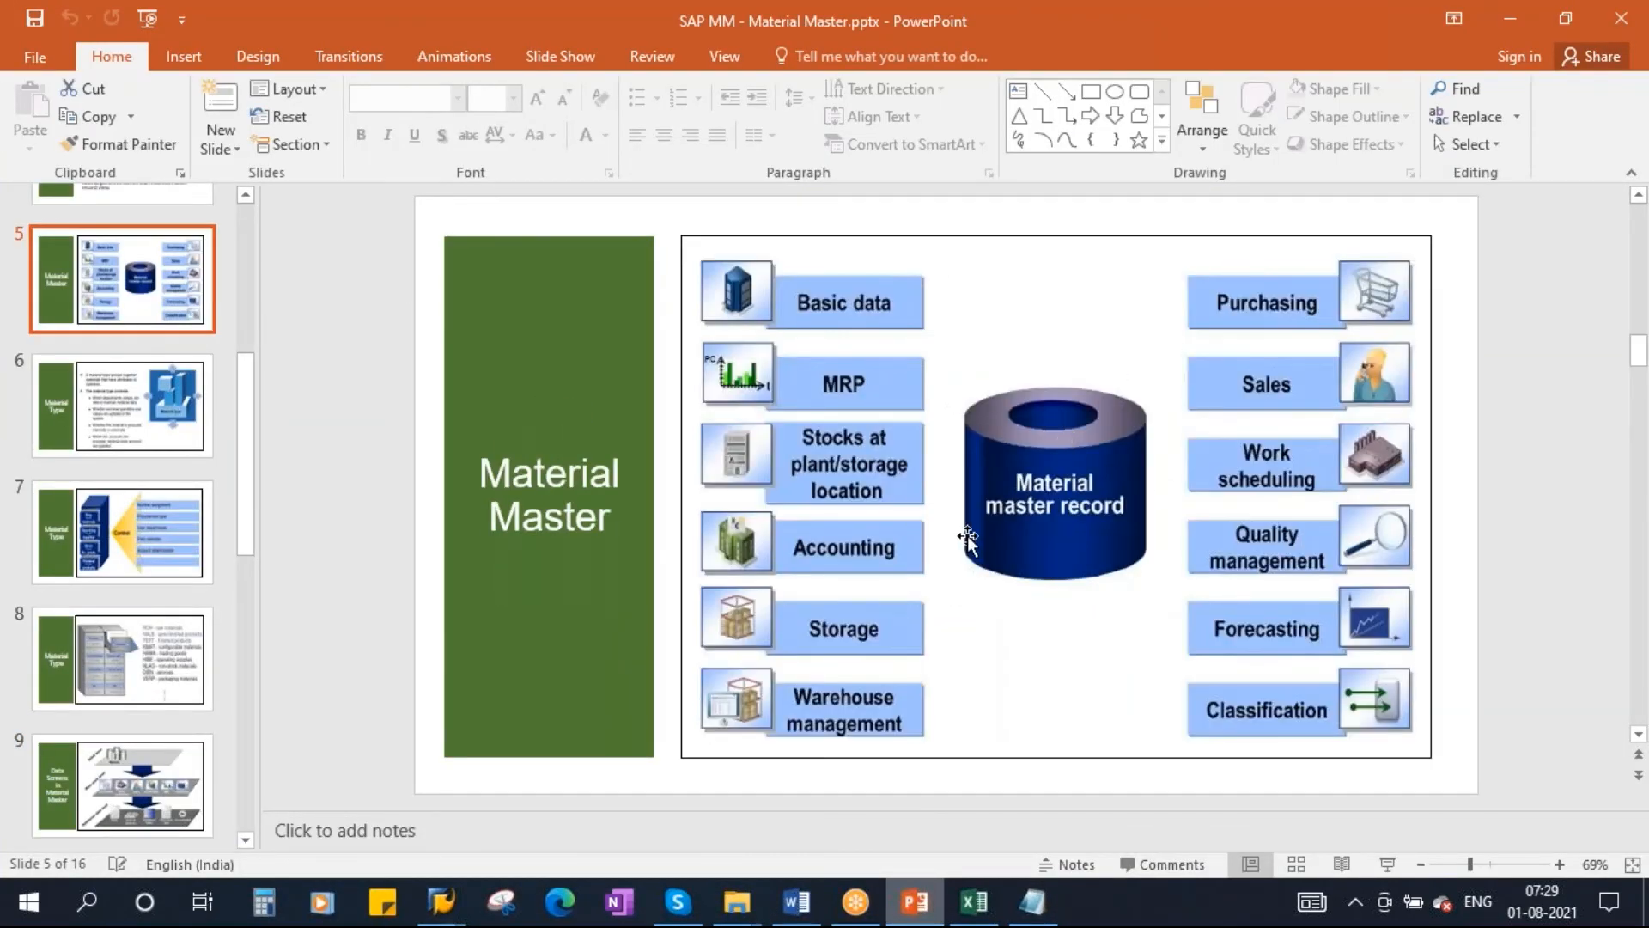
pyautogui.hotkey('alt', 'Tab')
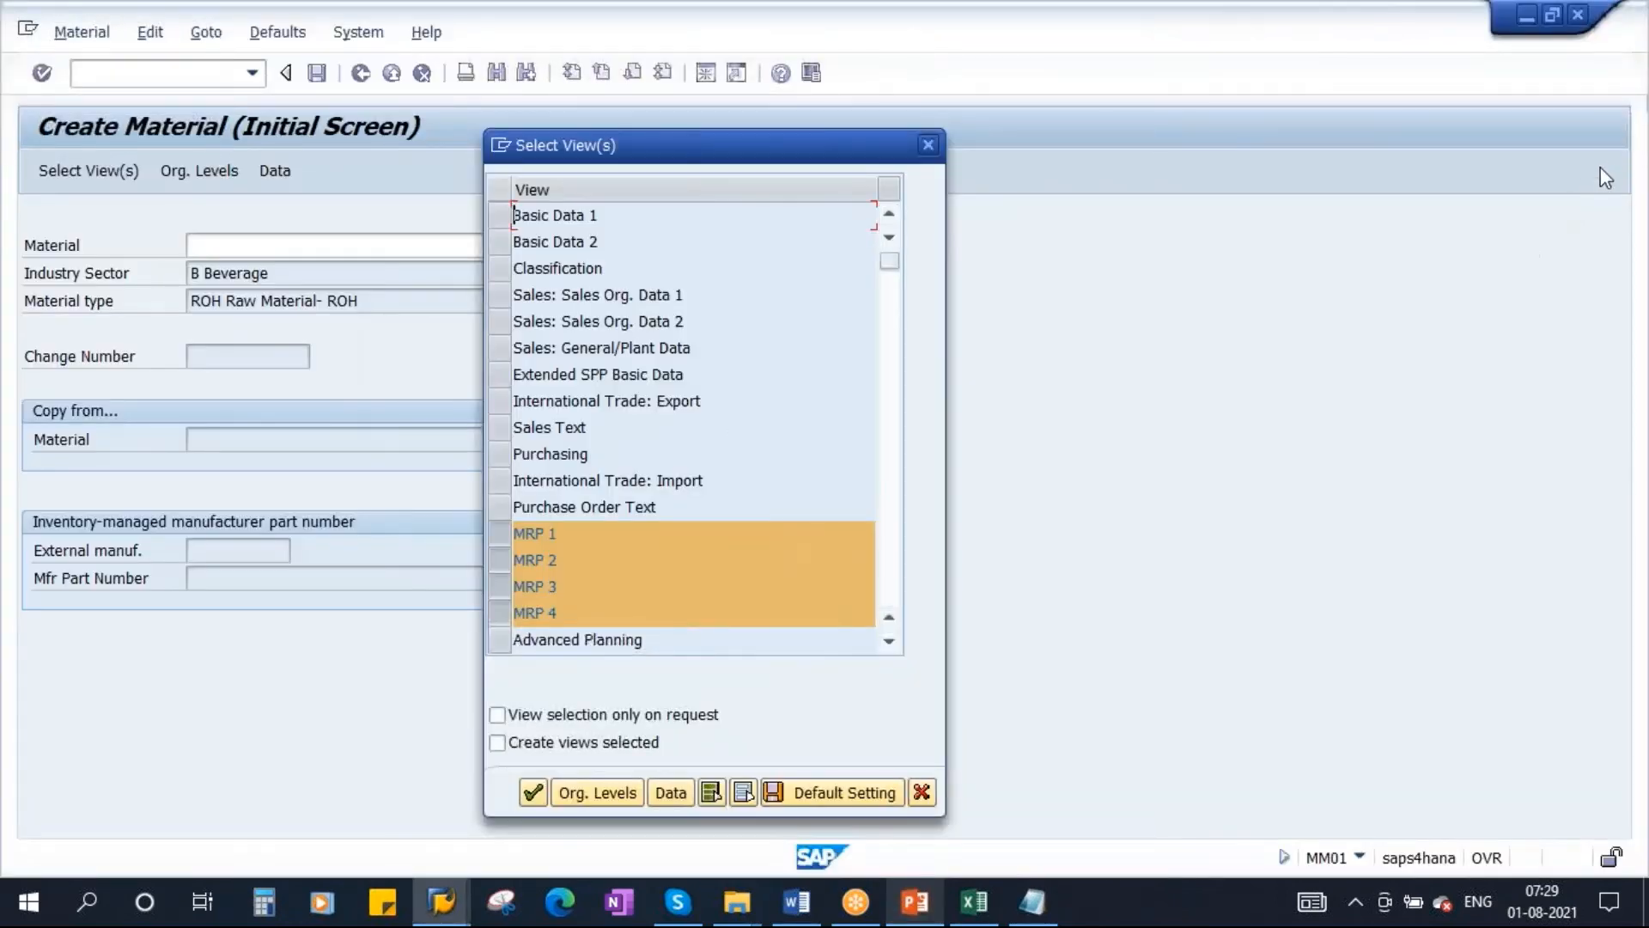
pyautogui.hotkey('alt', 'Tab')
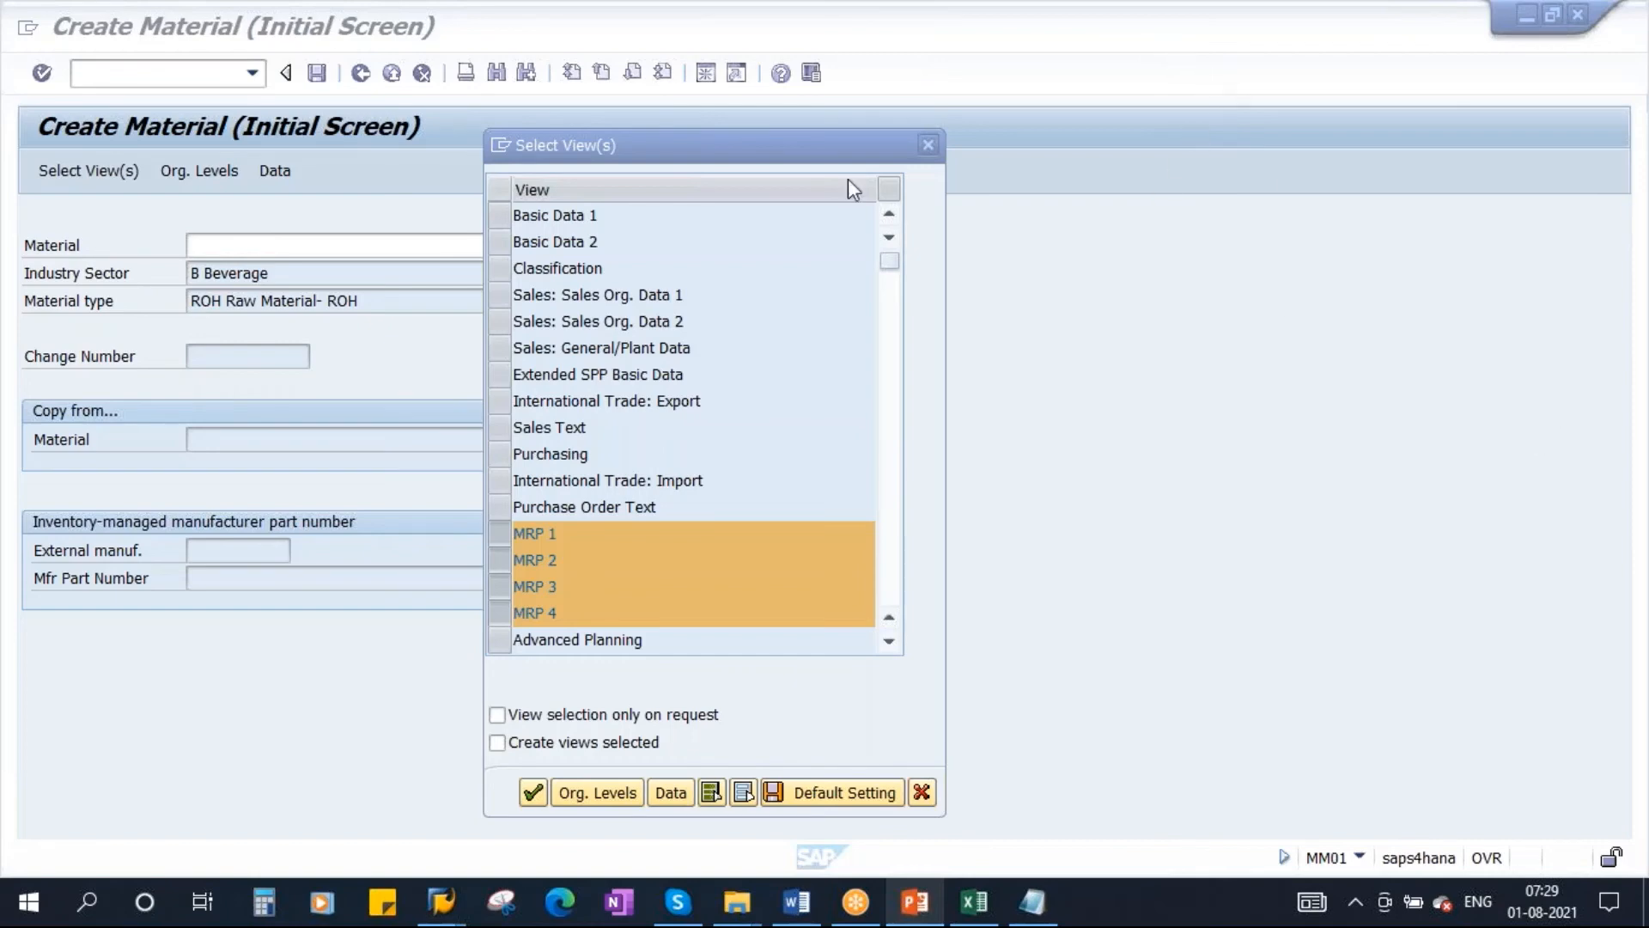
# Step: Select the Basic Data 1, Basic Data 2 and Purchasing views for the material
pyautogui.moveTo(714, 141); pyautogui.dragTo(761, 116)
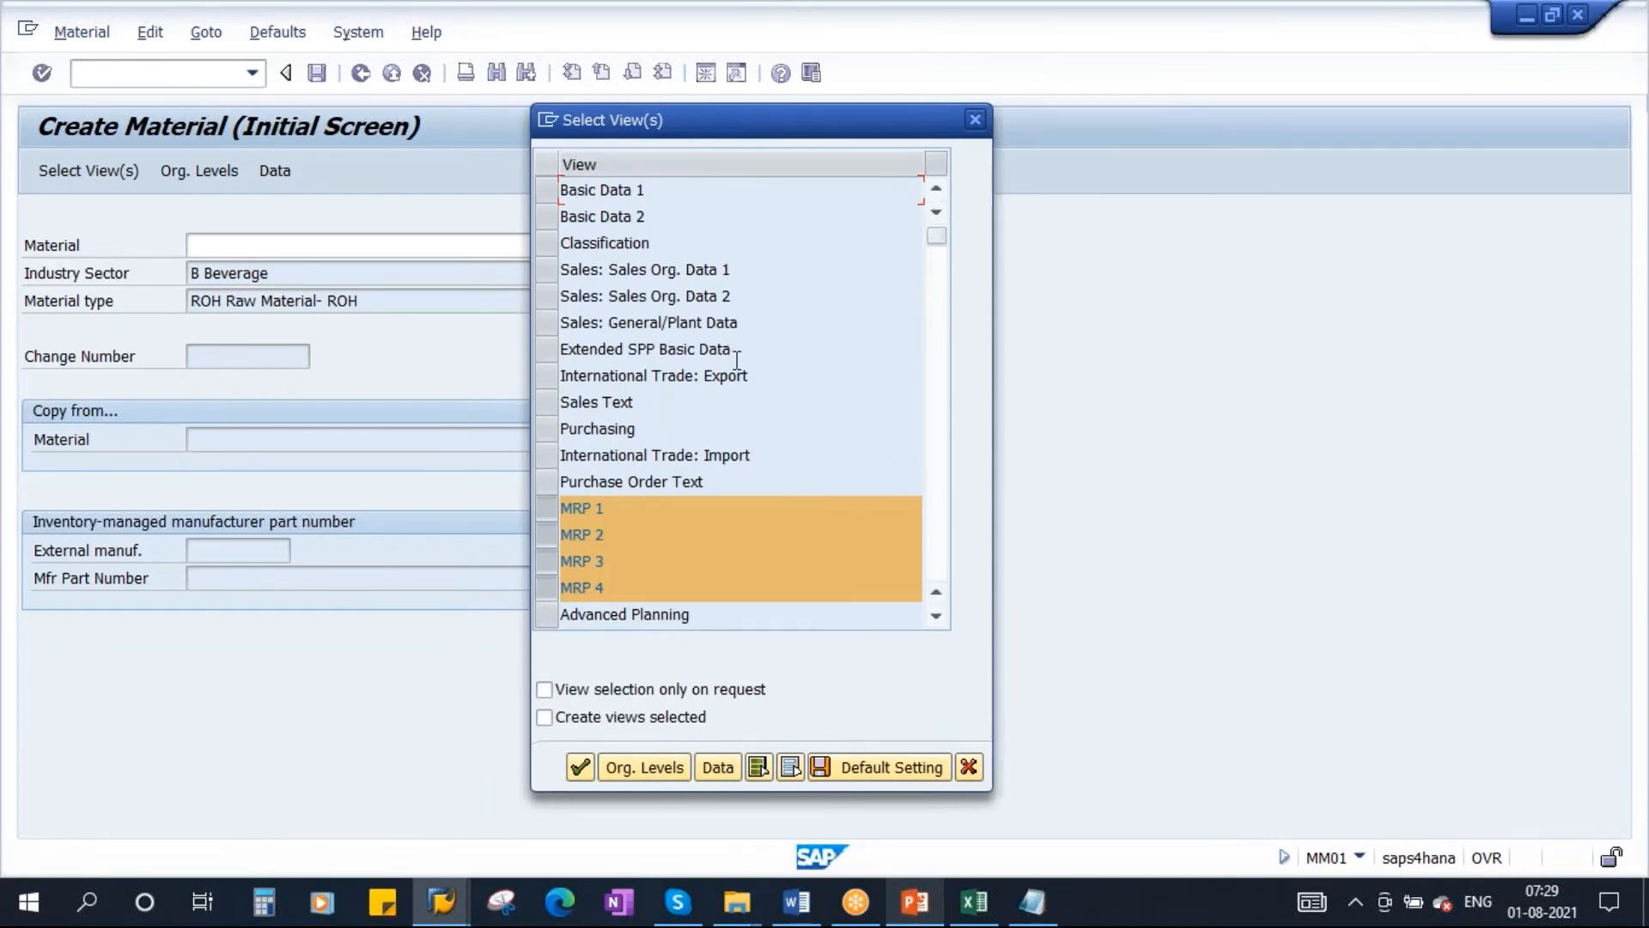
pyautogui.click(549, 188)
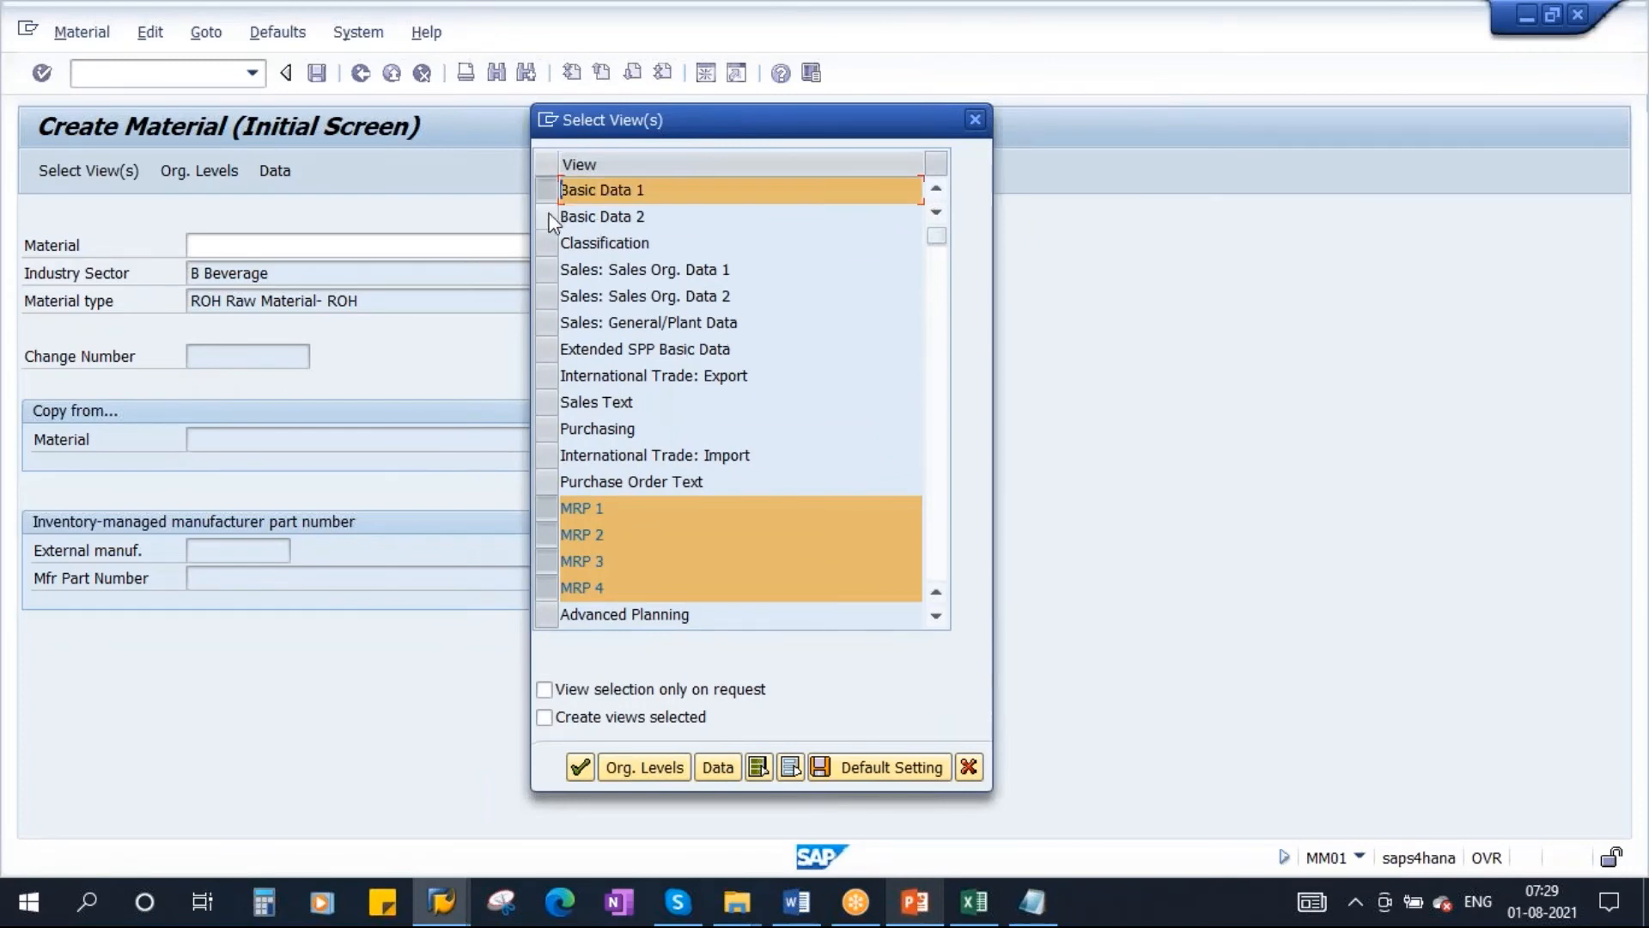
pyautogui.click(548, 215)
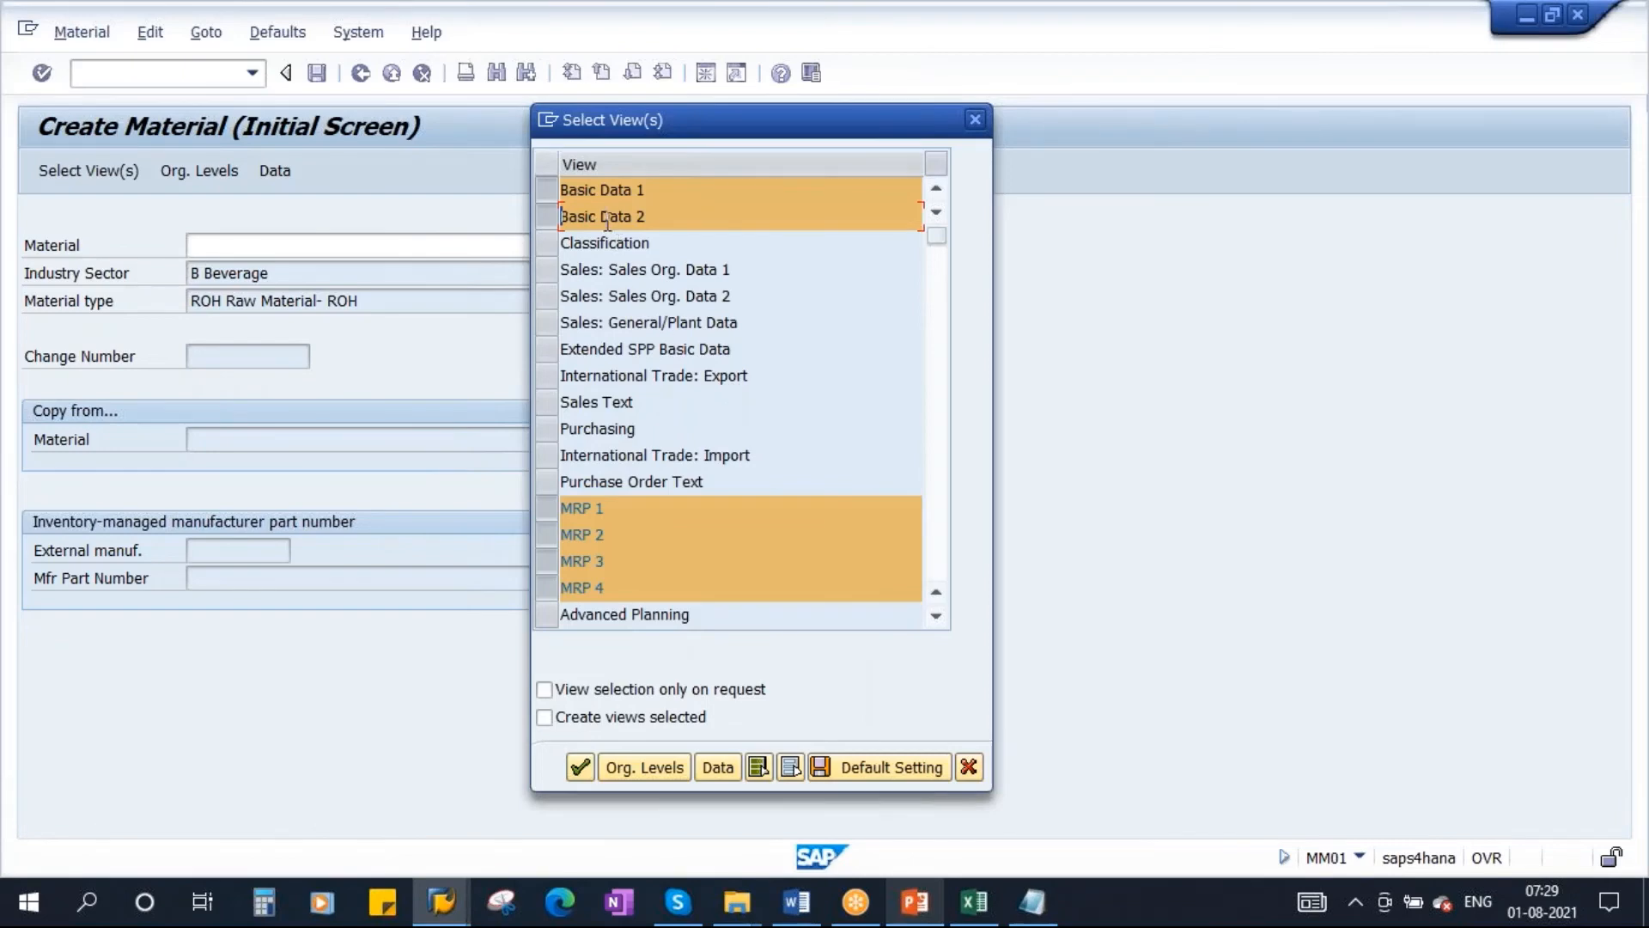
pyautogui.click(661, 245)
pyautogui.moveTo(660, 244); pyautogui.dragTo(533, 251)
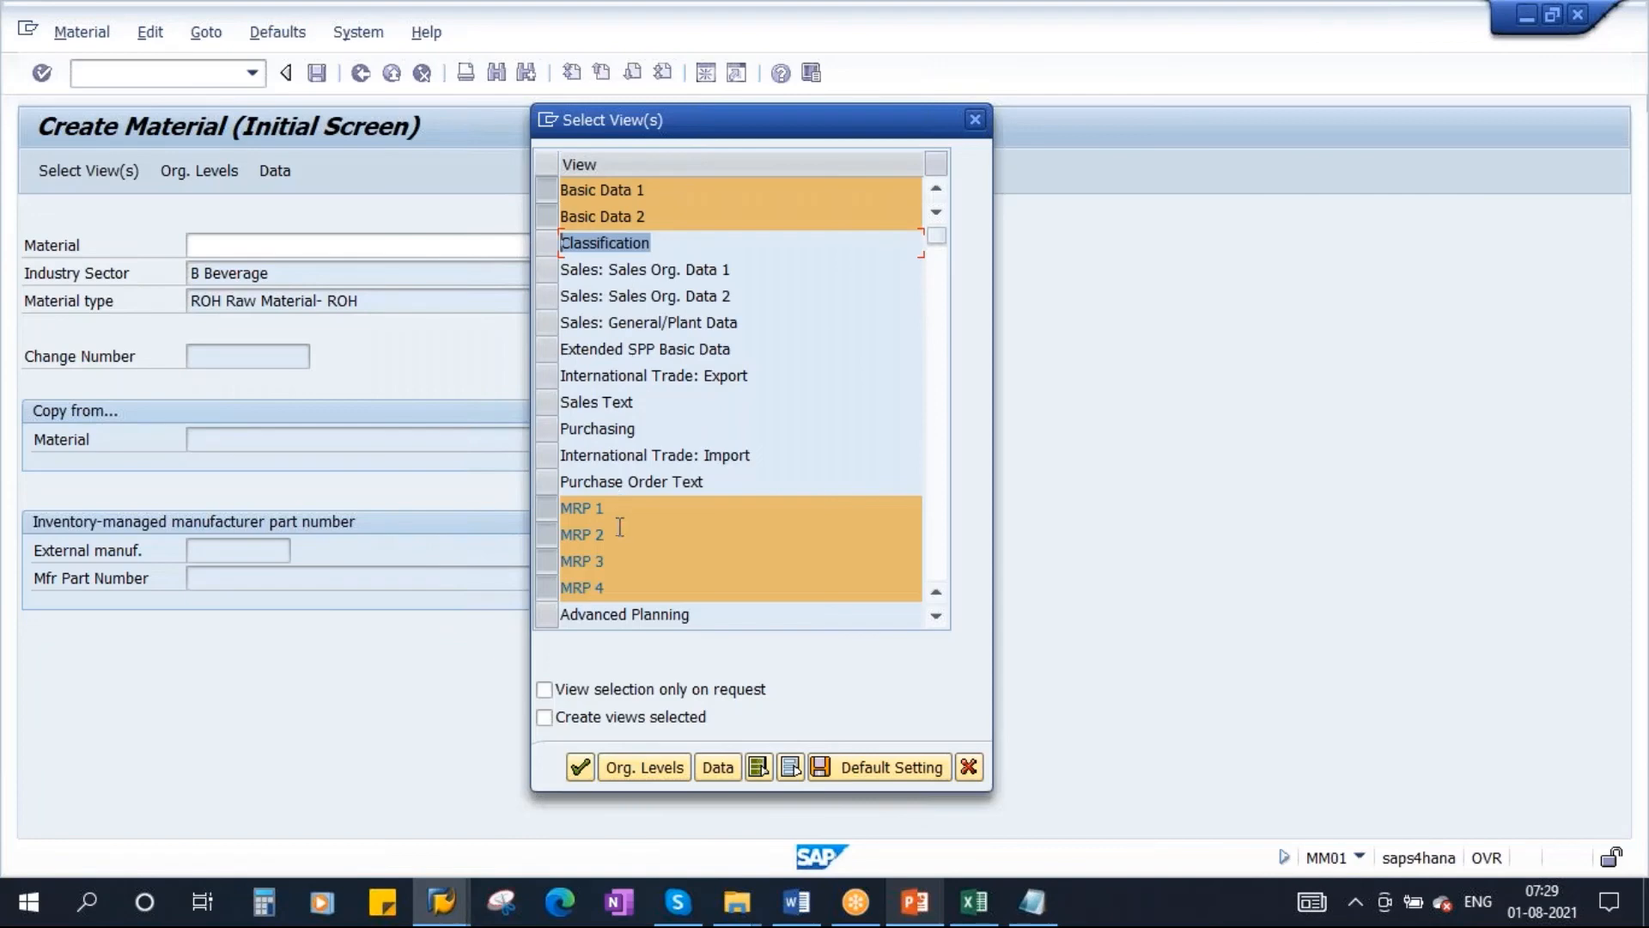
pyautogui.click(545, 427)
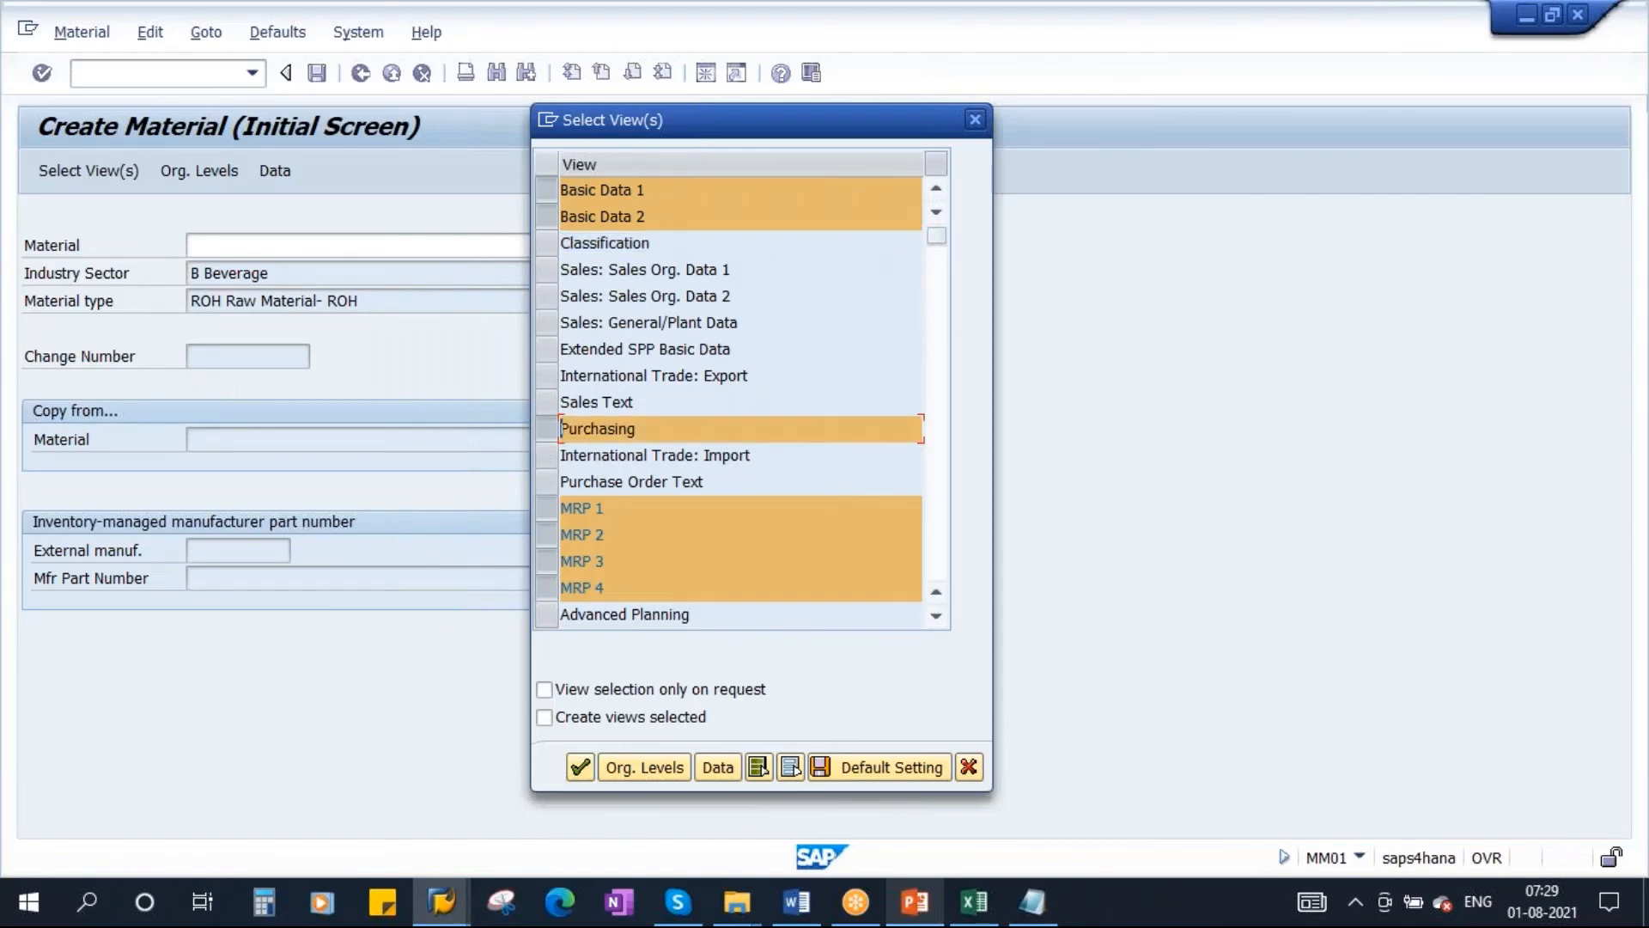
# Step: Add General Plant Data / Storage 1 and 2, Quality Management, and Accounting 1 and 2 to the selected views and confirm the selection
pyautogui.scroll(-3, 656, 475)
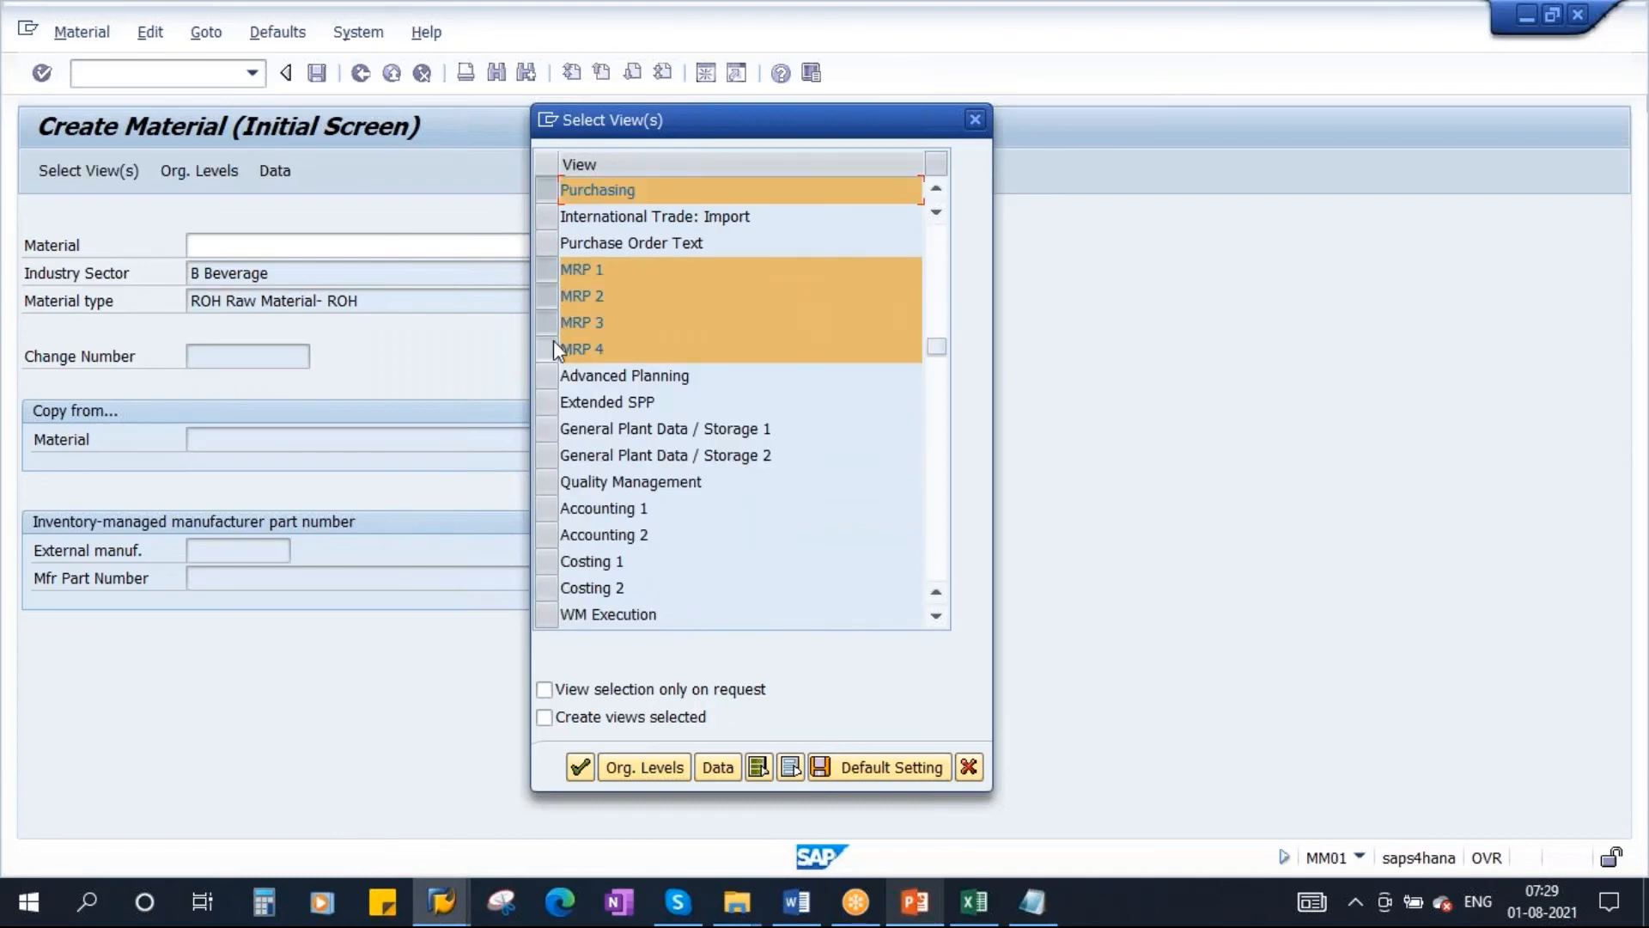
pyautogui.click(550, 429)
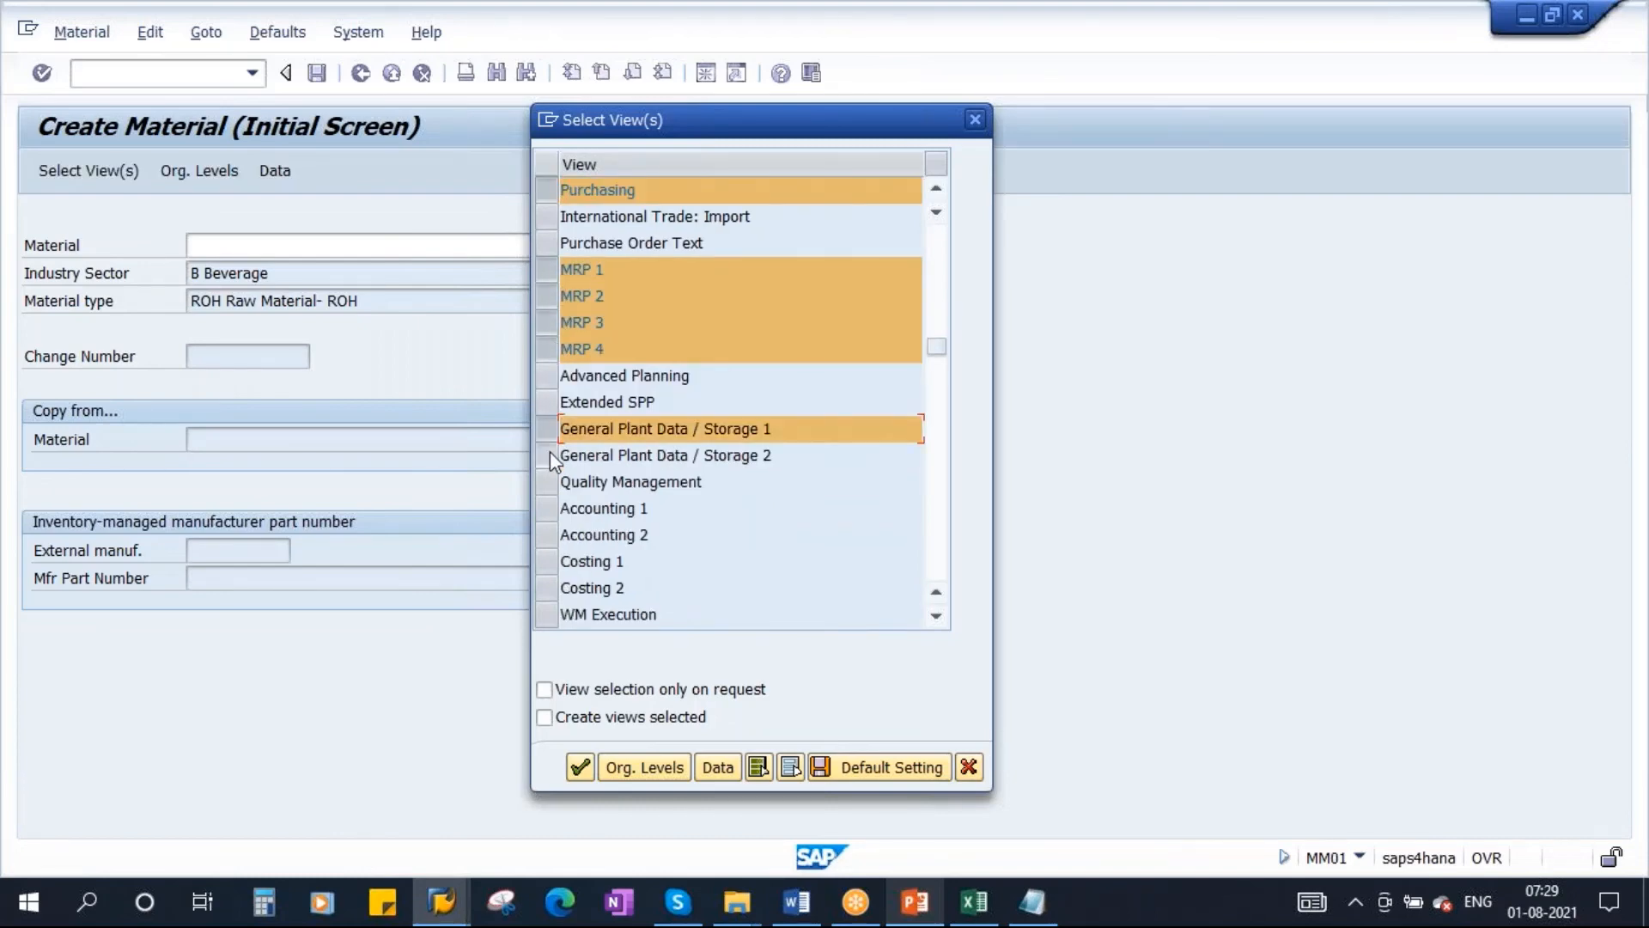
pyautogui.click(549, 453)
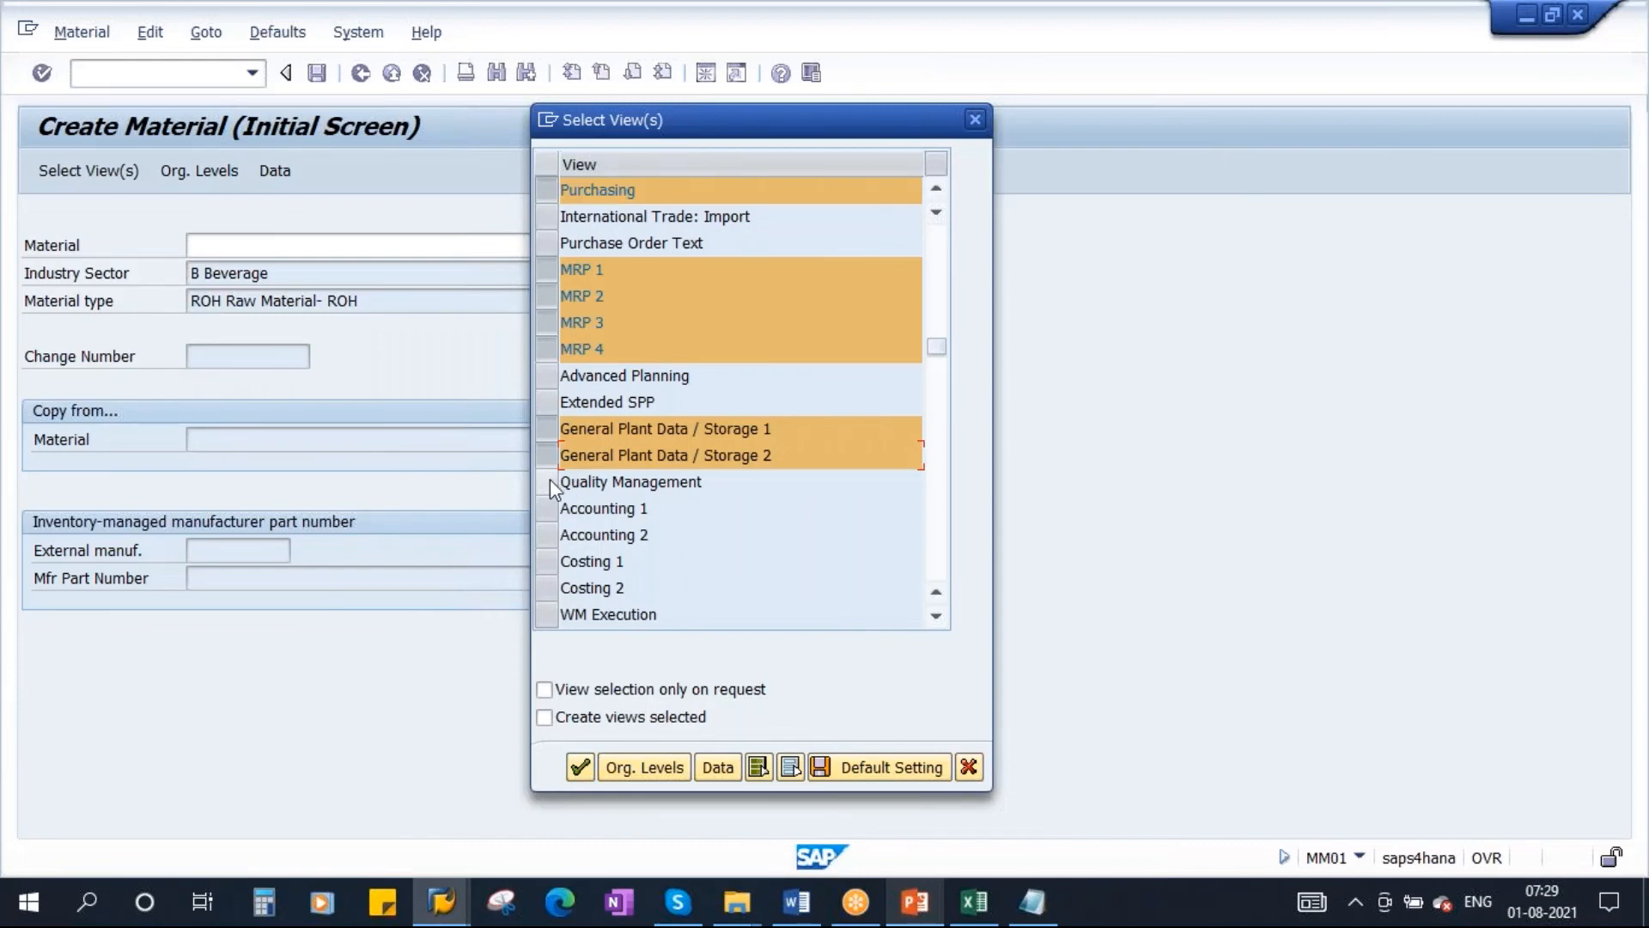
pyautogui.click(550, 482)
pyautogui.click(548, 510)
pyautogui.click(549, 535)
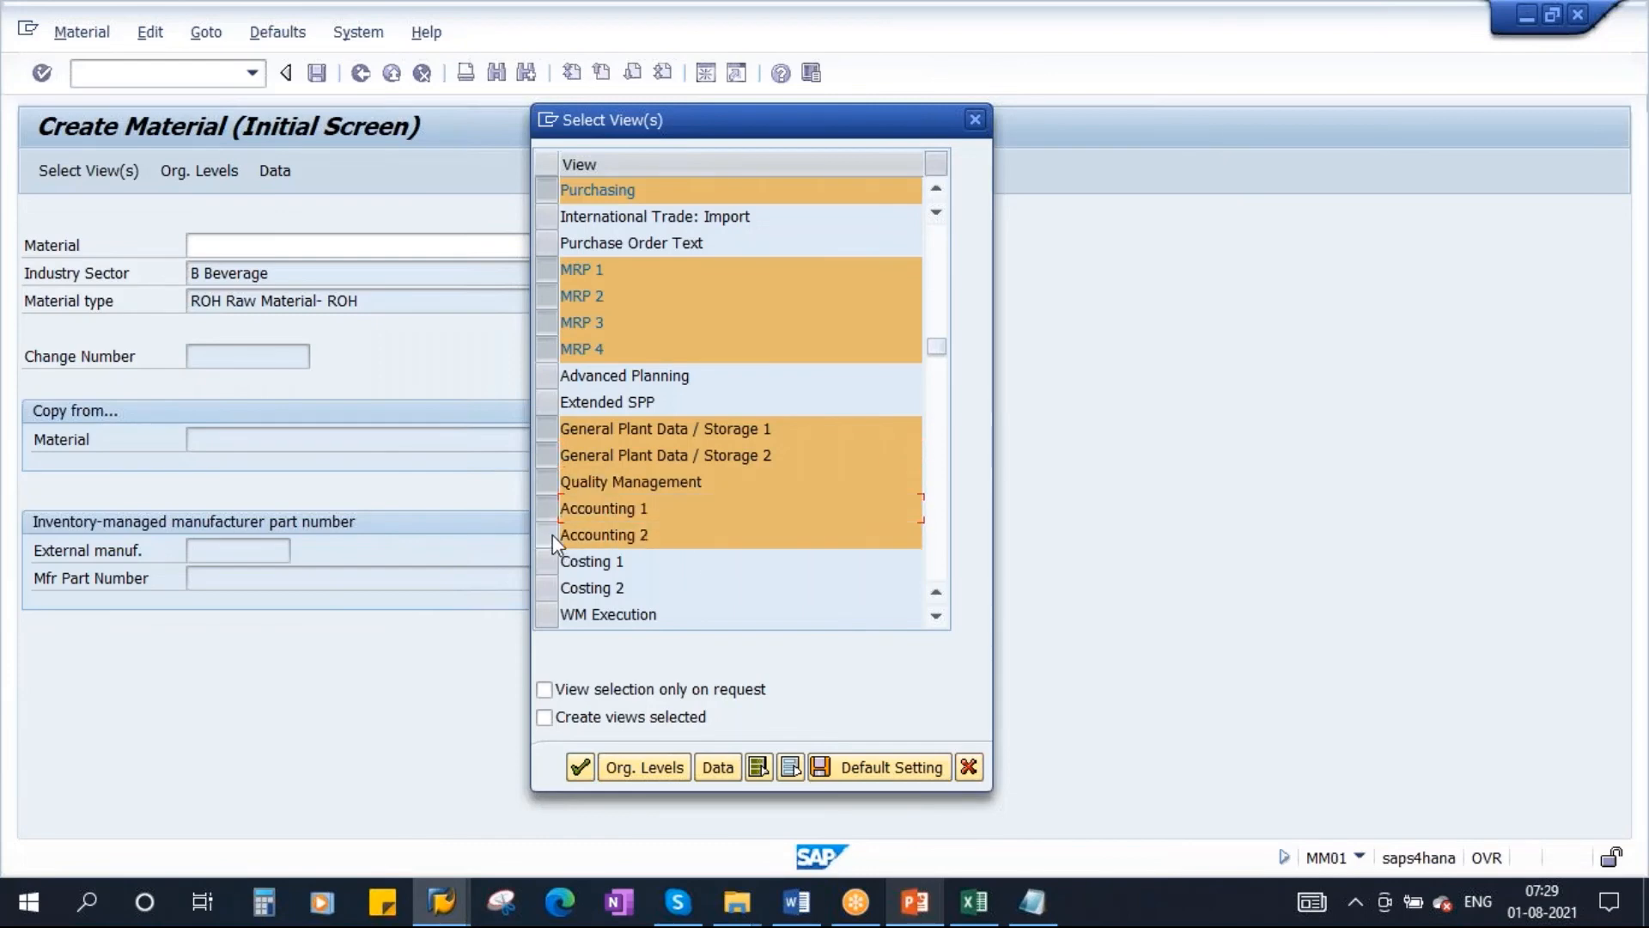
pyautogui.moveTo(713, 133); pyautogui.dragTo(772, 138)
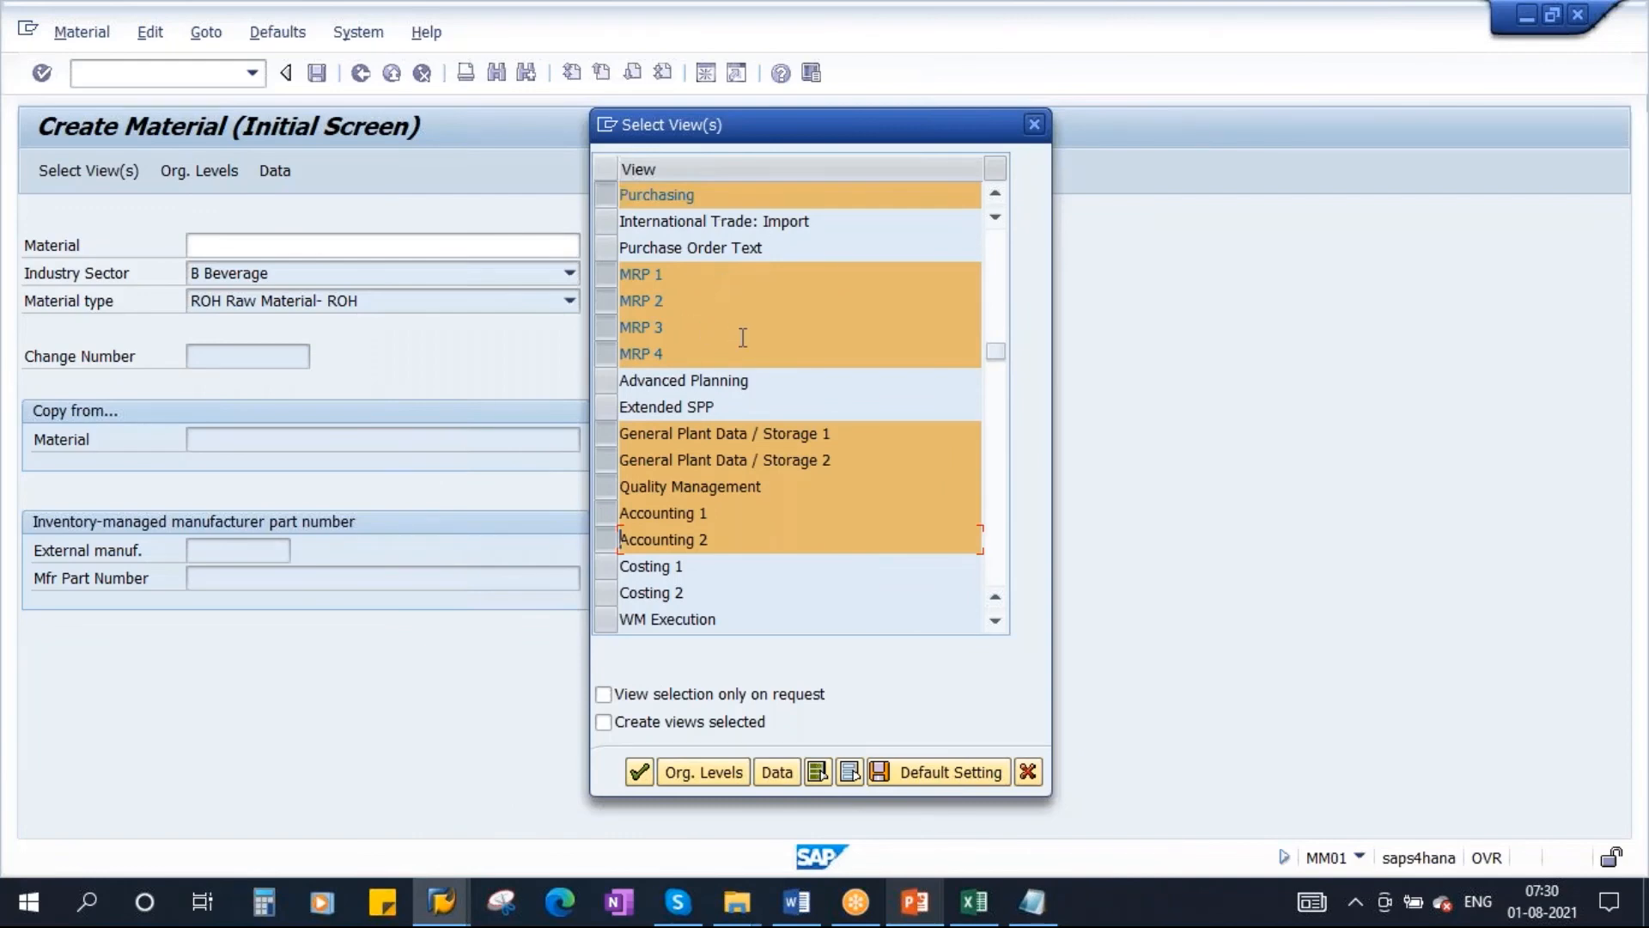
pyautogui.click(638, 772)
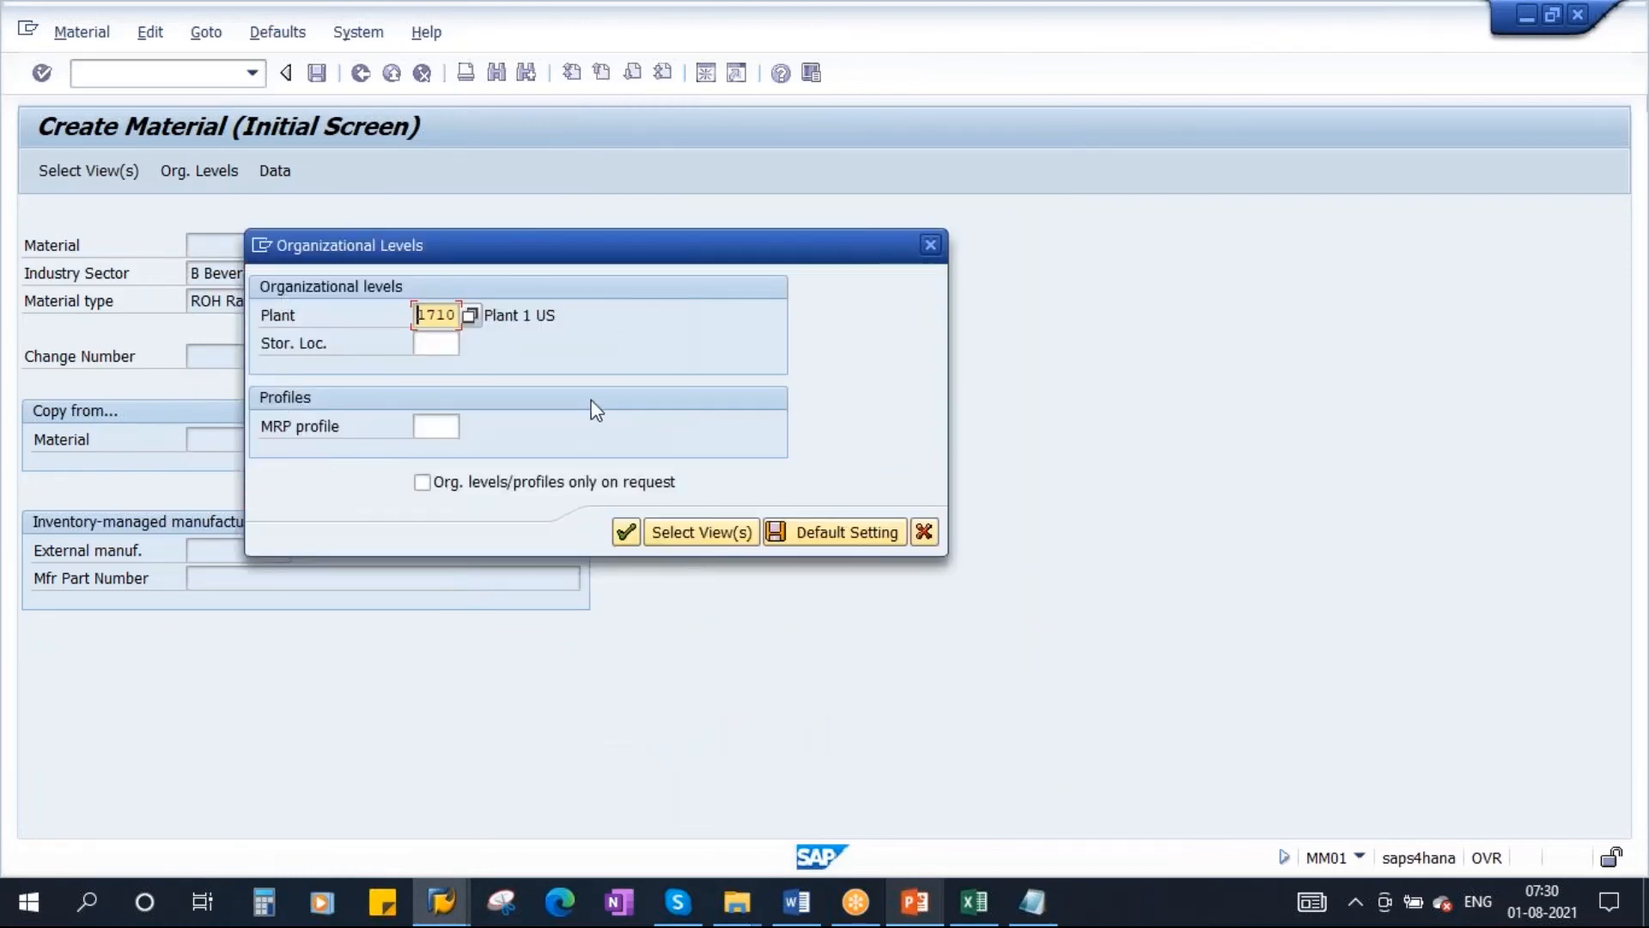
# Step: Highlight the plant code and view the Organizational Structure section of the course syllabus in Word
pyautogui.doubleClick(425, 316)
pyautogui.click(797, 901)
pyautogui.scroll(3, 762, 503)
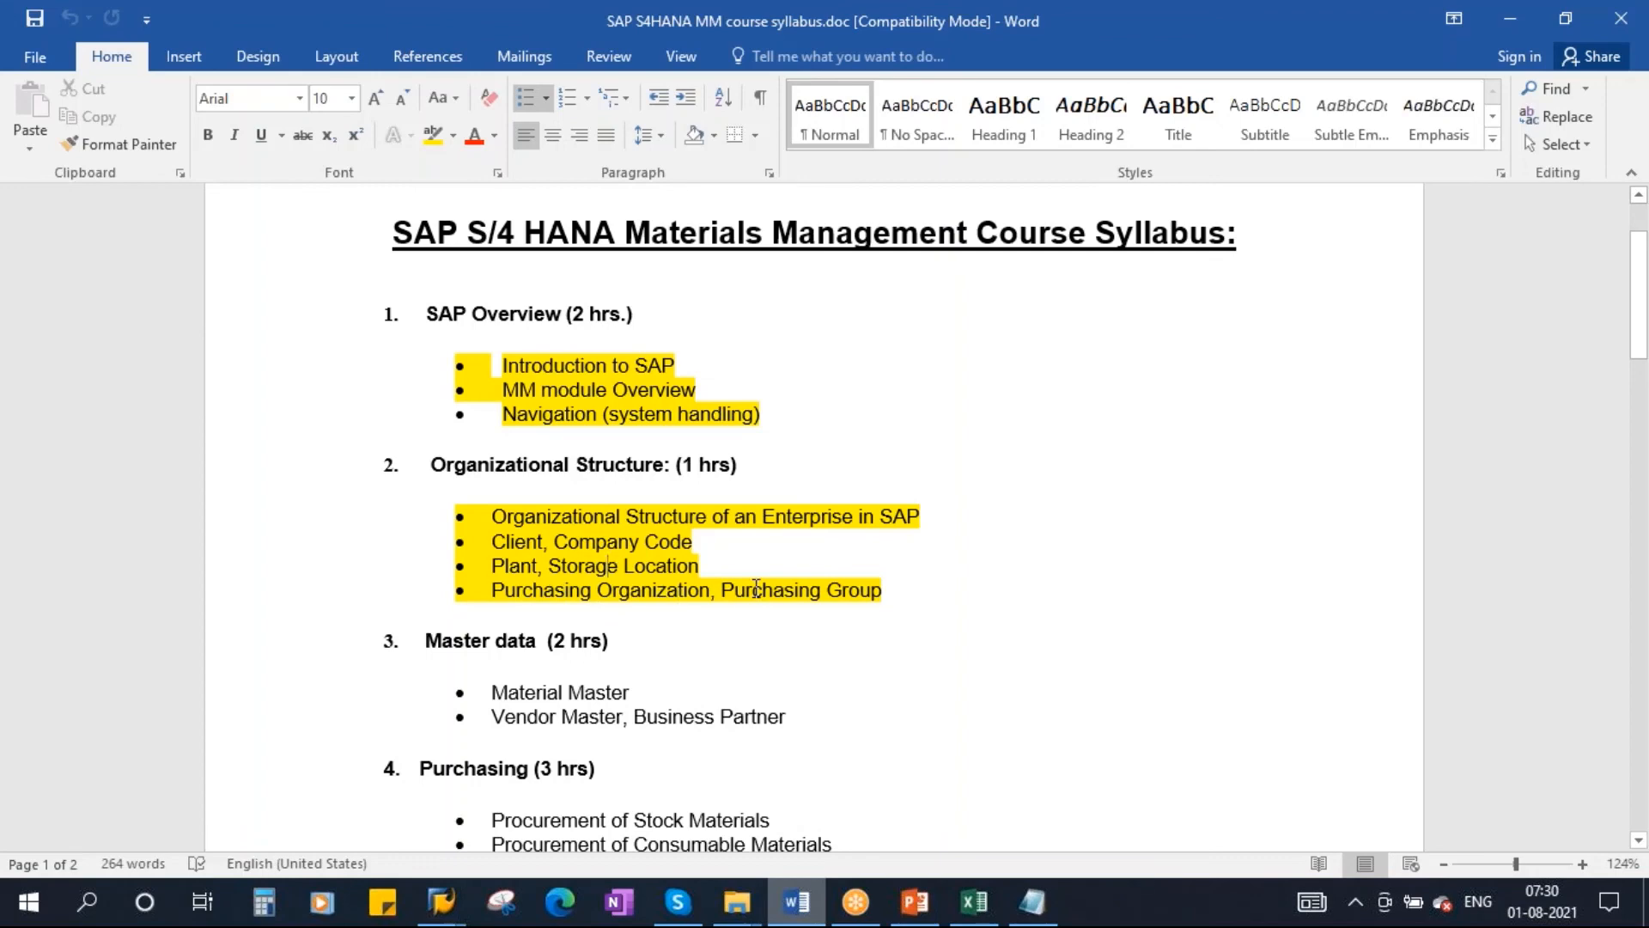
# Step: Return to SAP and accept the organizational levels with plant 1710 and no storage location
pyautogui.hotkey('alt', 'Tab')
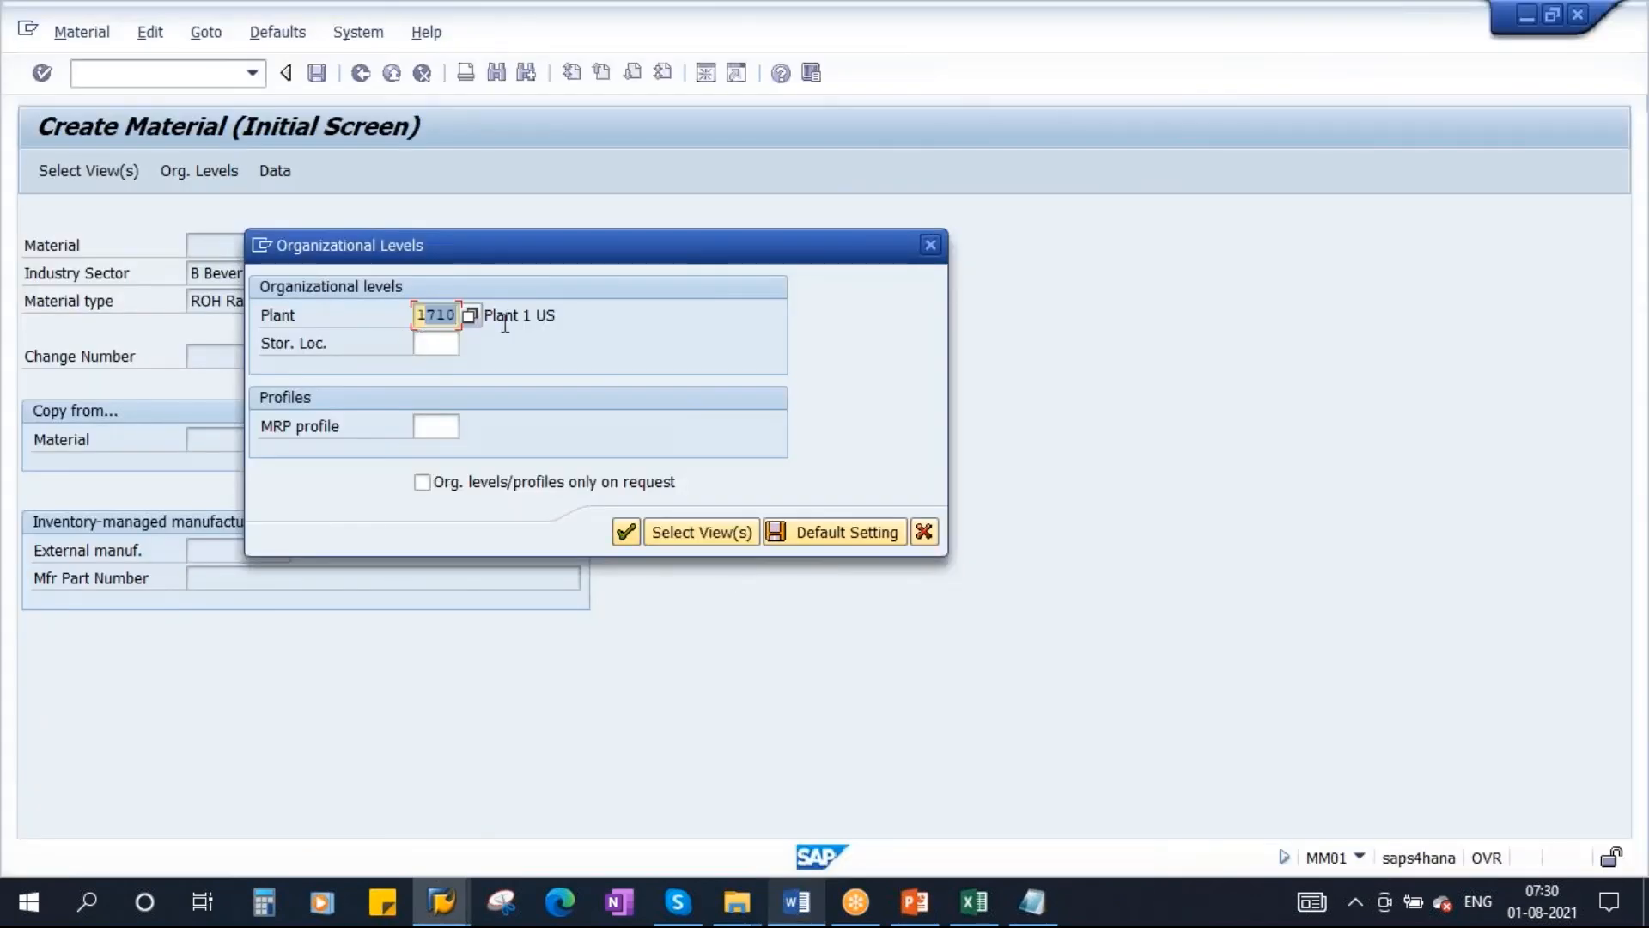
pyautogui.moveTo(482, 246); pyautogui.dragTo(658, 280)
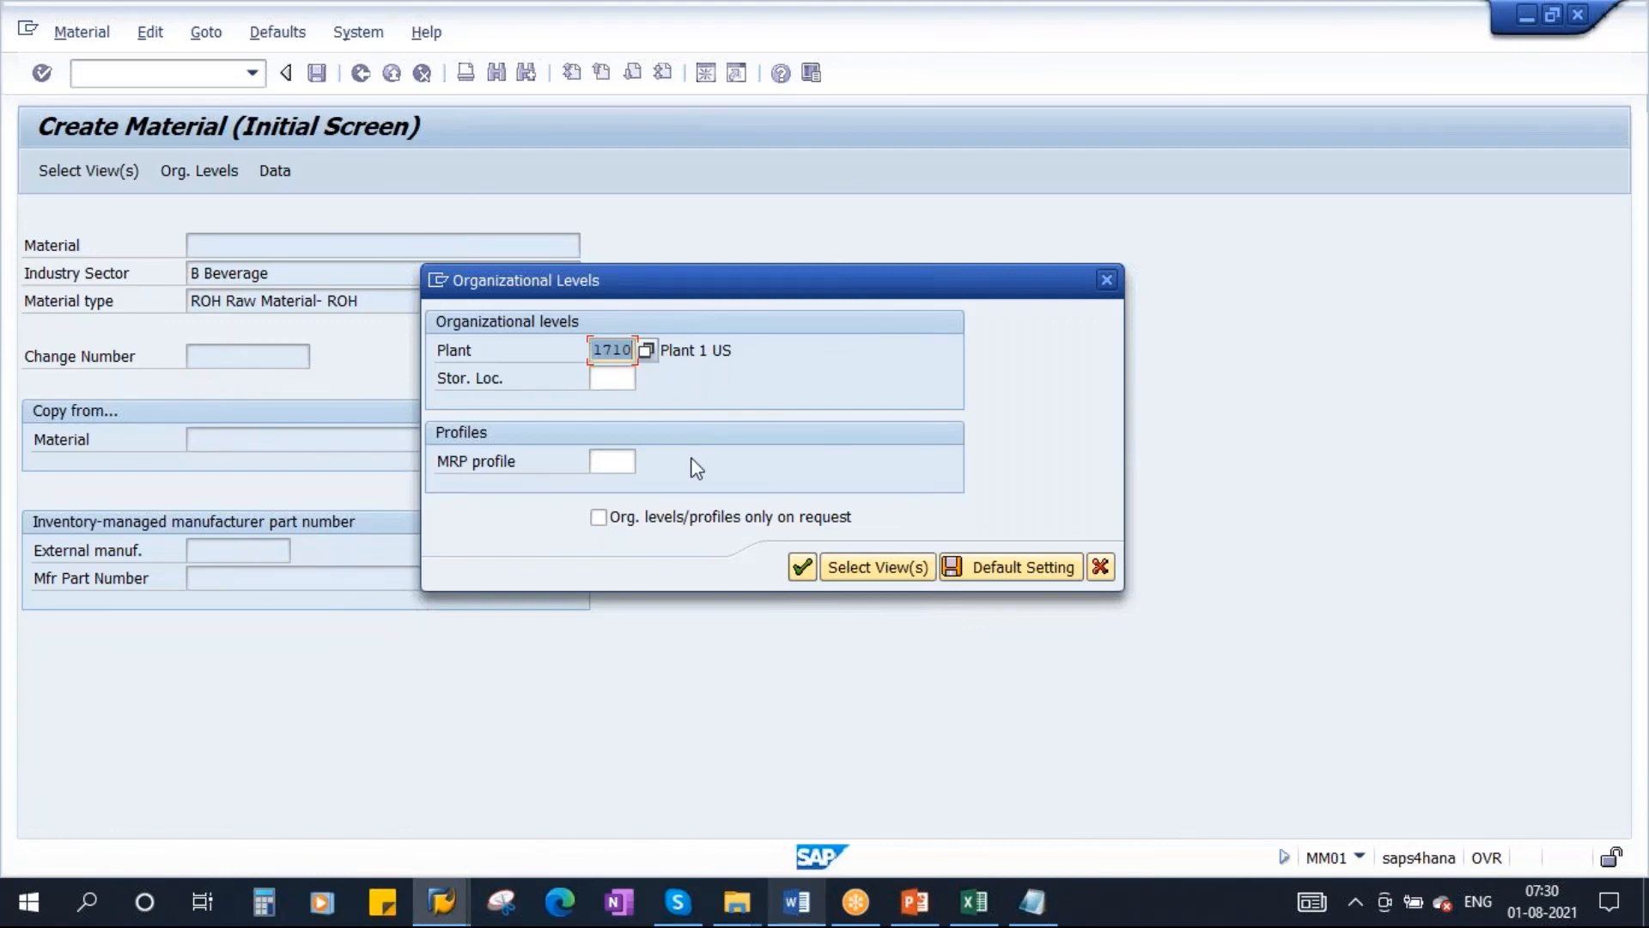
pyautogui.click(802, 568)
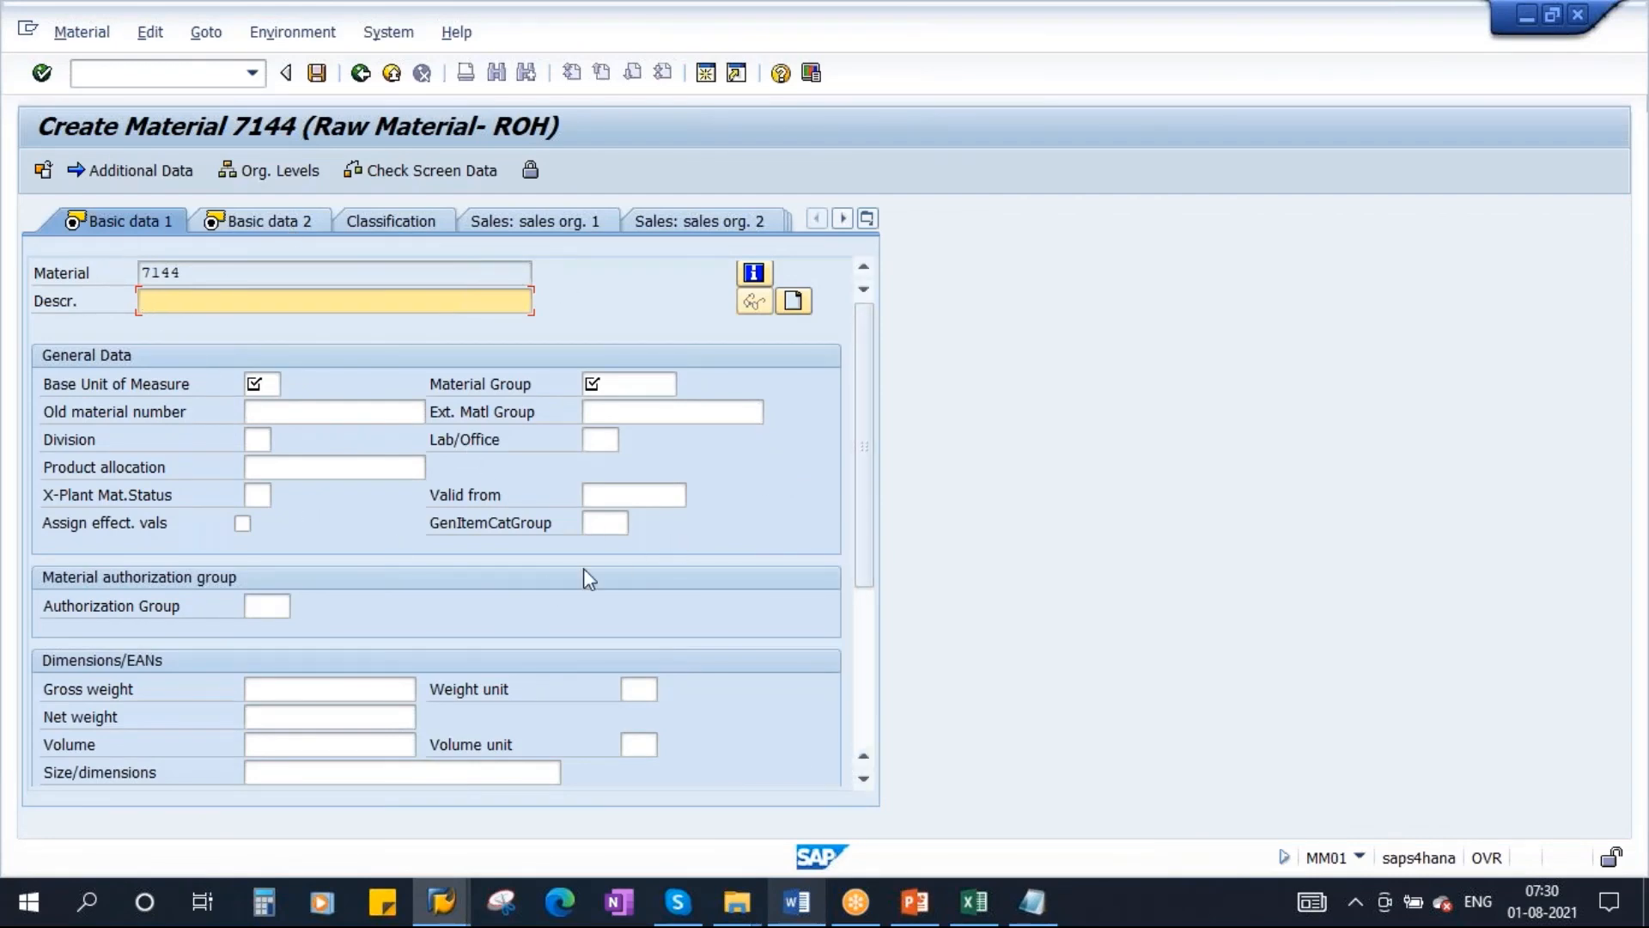
# Step: View the Data Screens in Material Master slide in PowerPoint, then highlight the new material's number in SAP
pyautogui.click(914, 902)
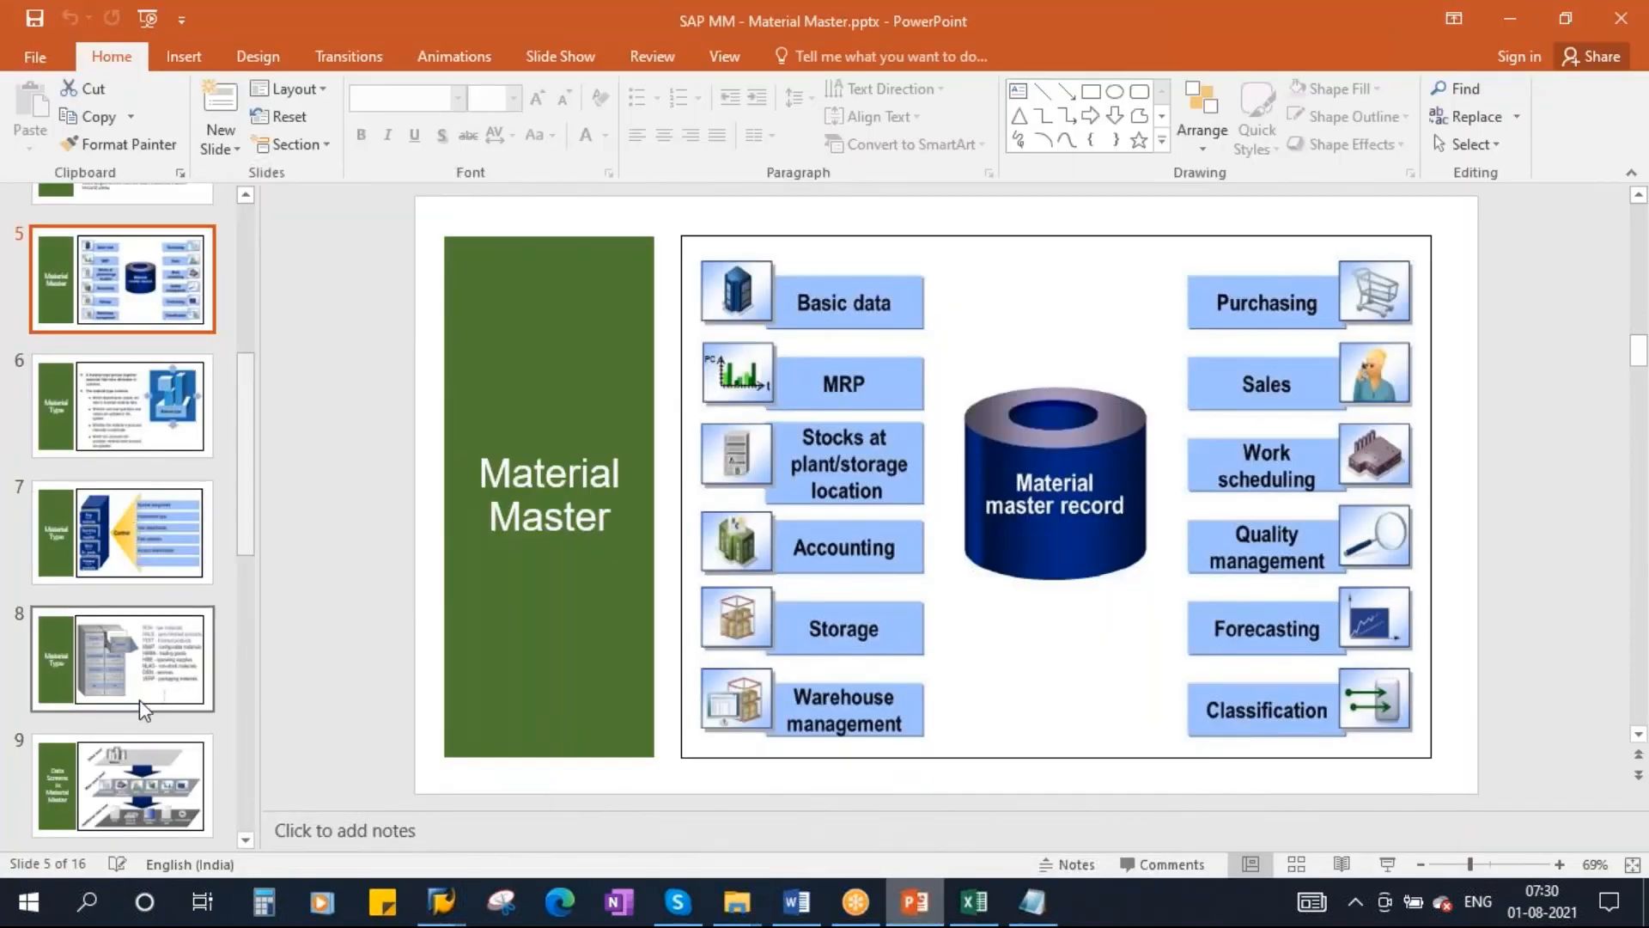
pyautogui.click(138, 756)
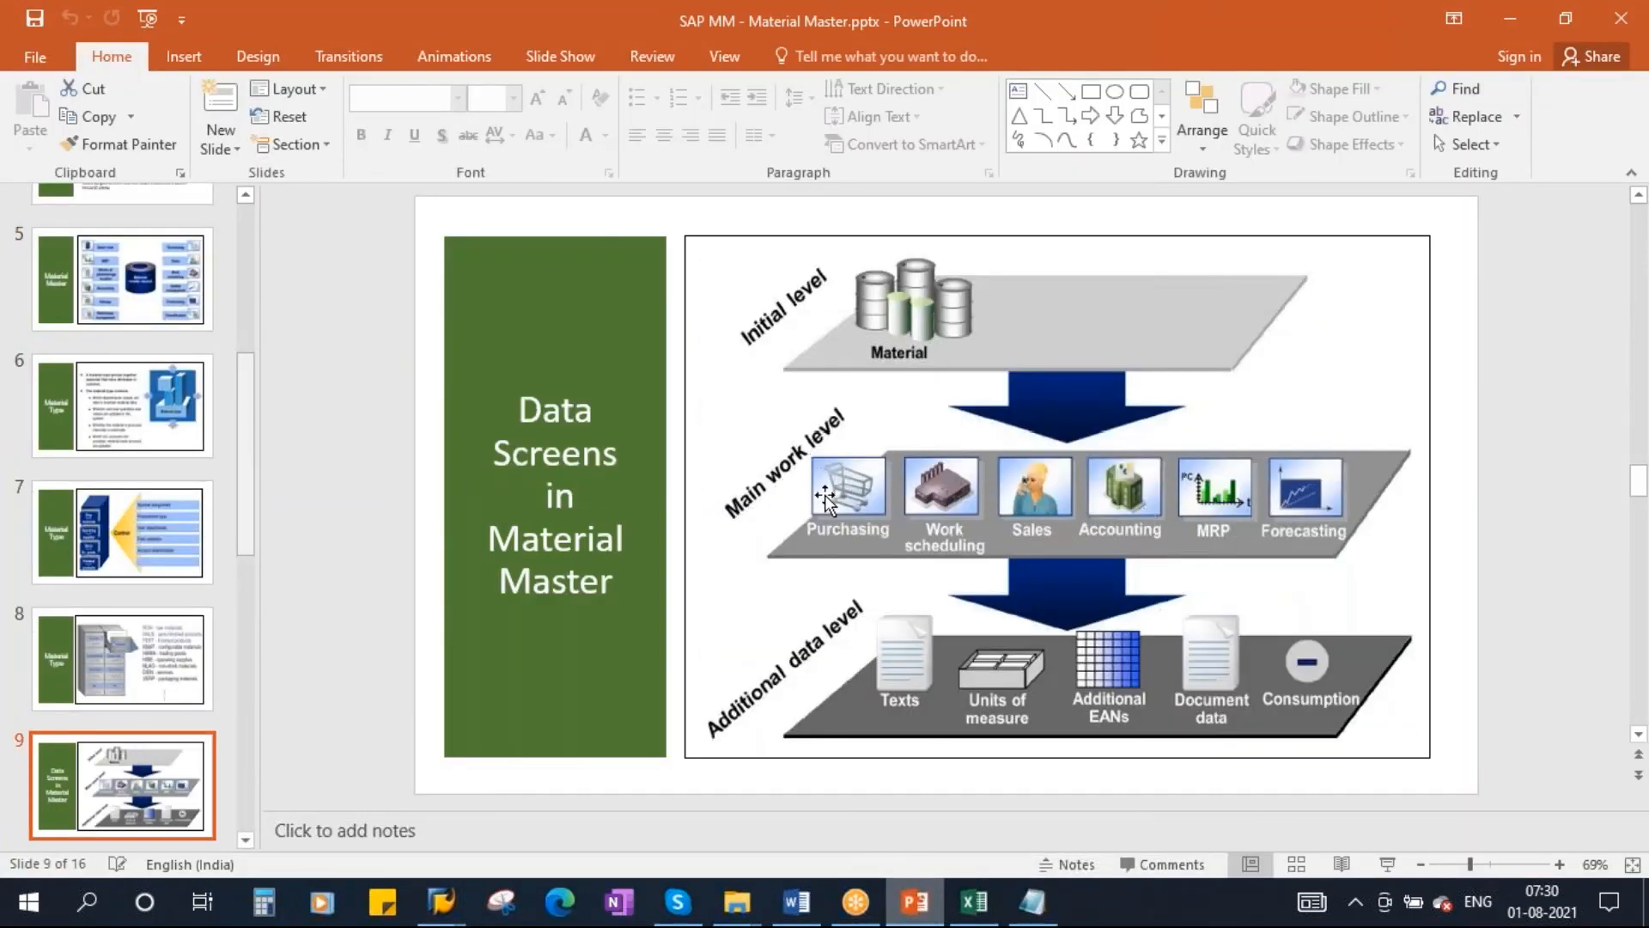
pyautogui.hotkey('alt', 'Tab')
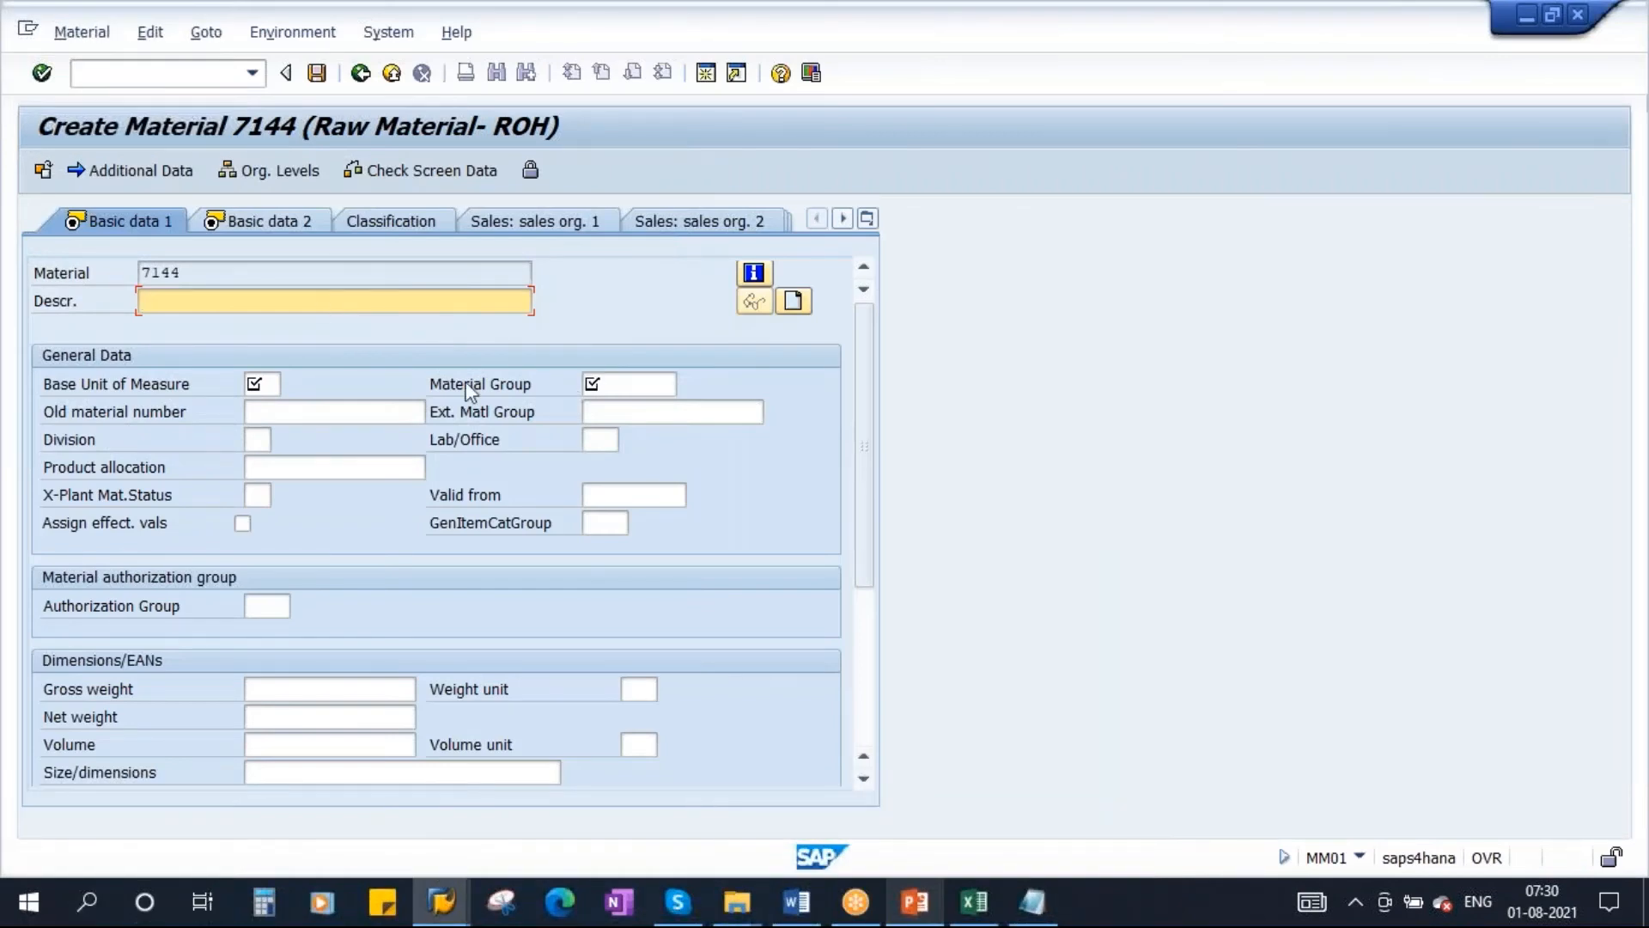
pyautogui.moveTo(211, 274); pyautogui.dragTo(129, 273)
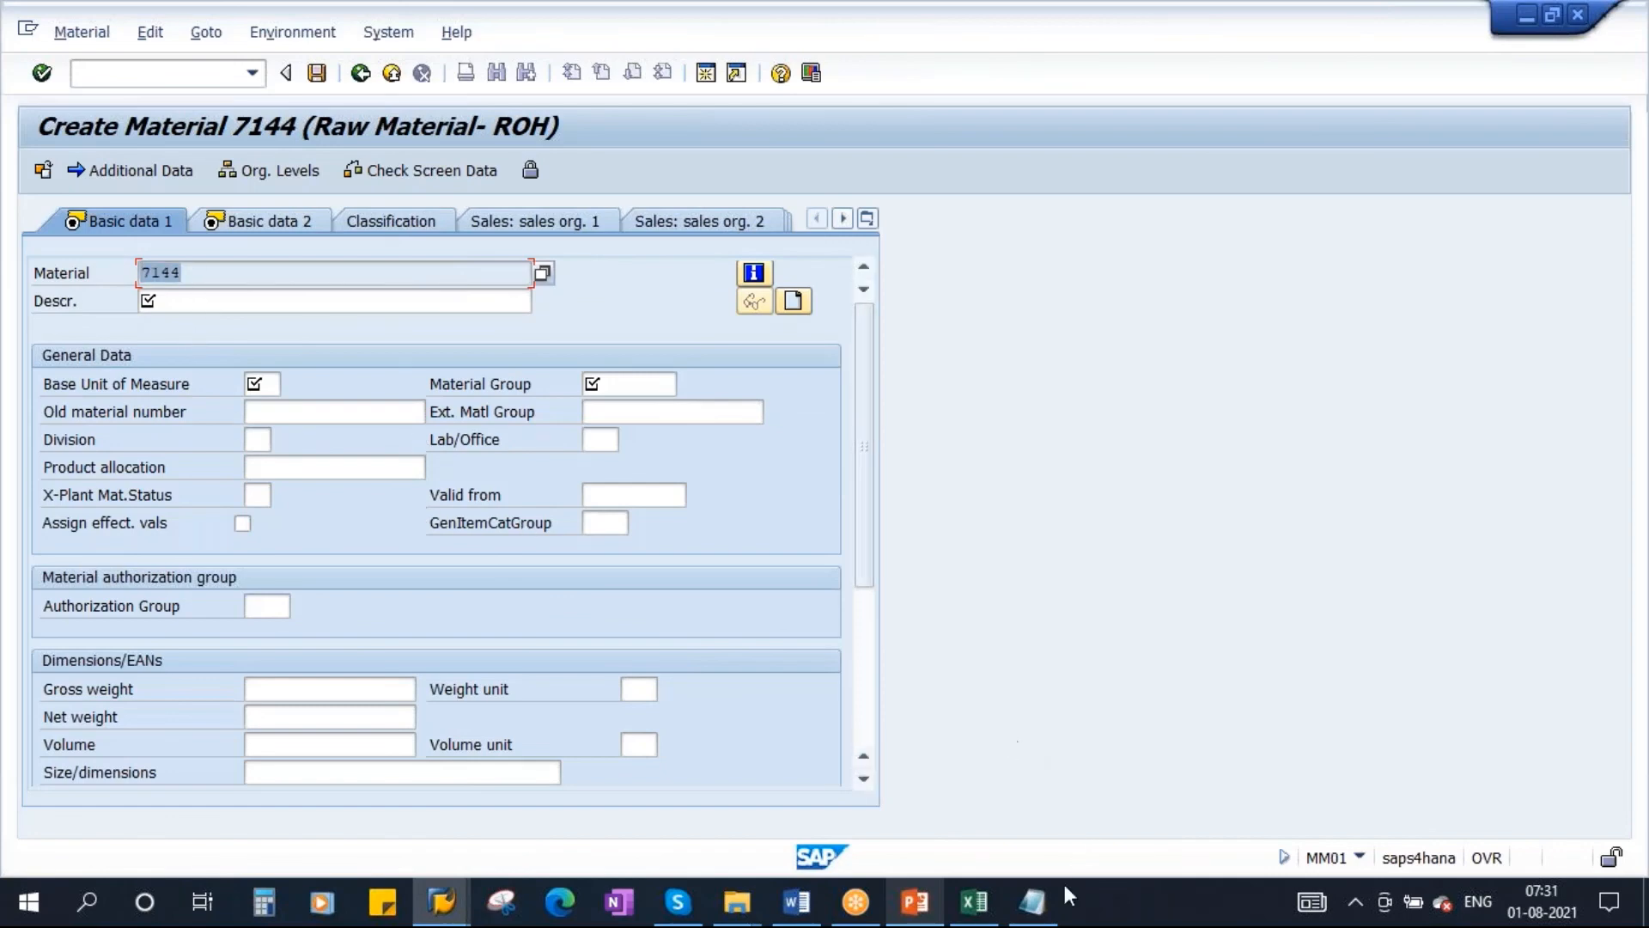
# Step: Switch to Notepad and add the number range line "ROH 7000 - 7999" below the transaction codes
pyautogui.click(1033, 901)
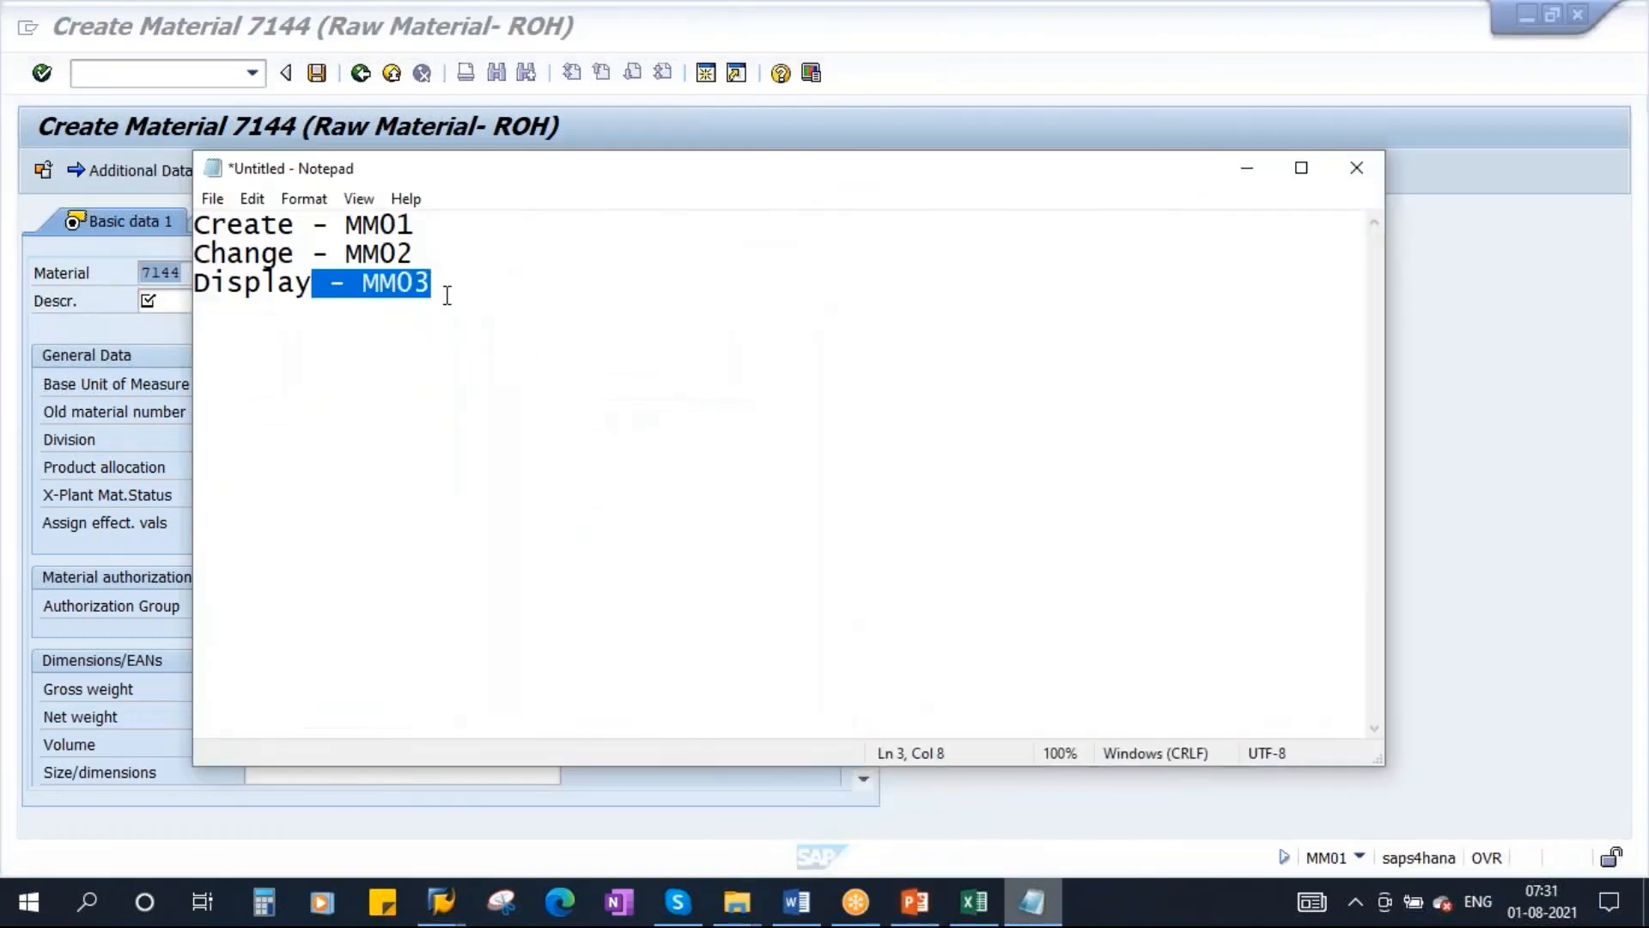
pyautogui.click(447, 294)
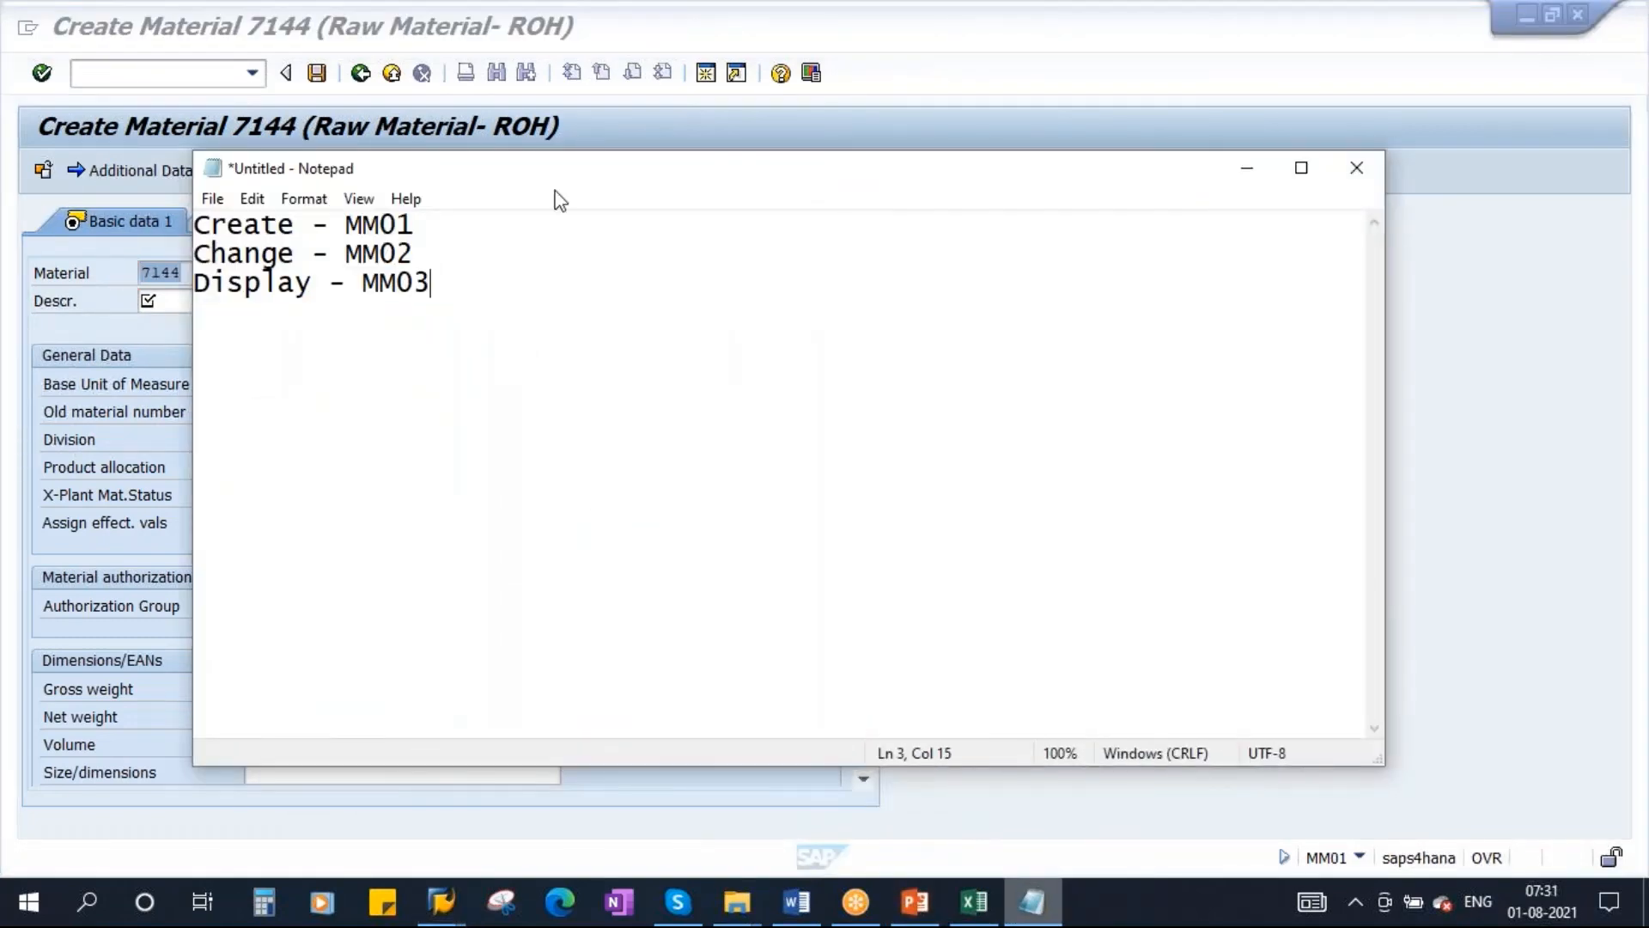
pyautogui.moveTo(557, 181); pyautogui.dragTo(722, 199)
pyautogui.press('Return')
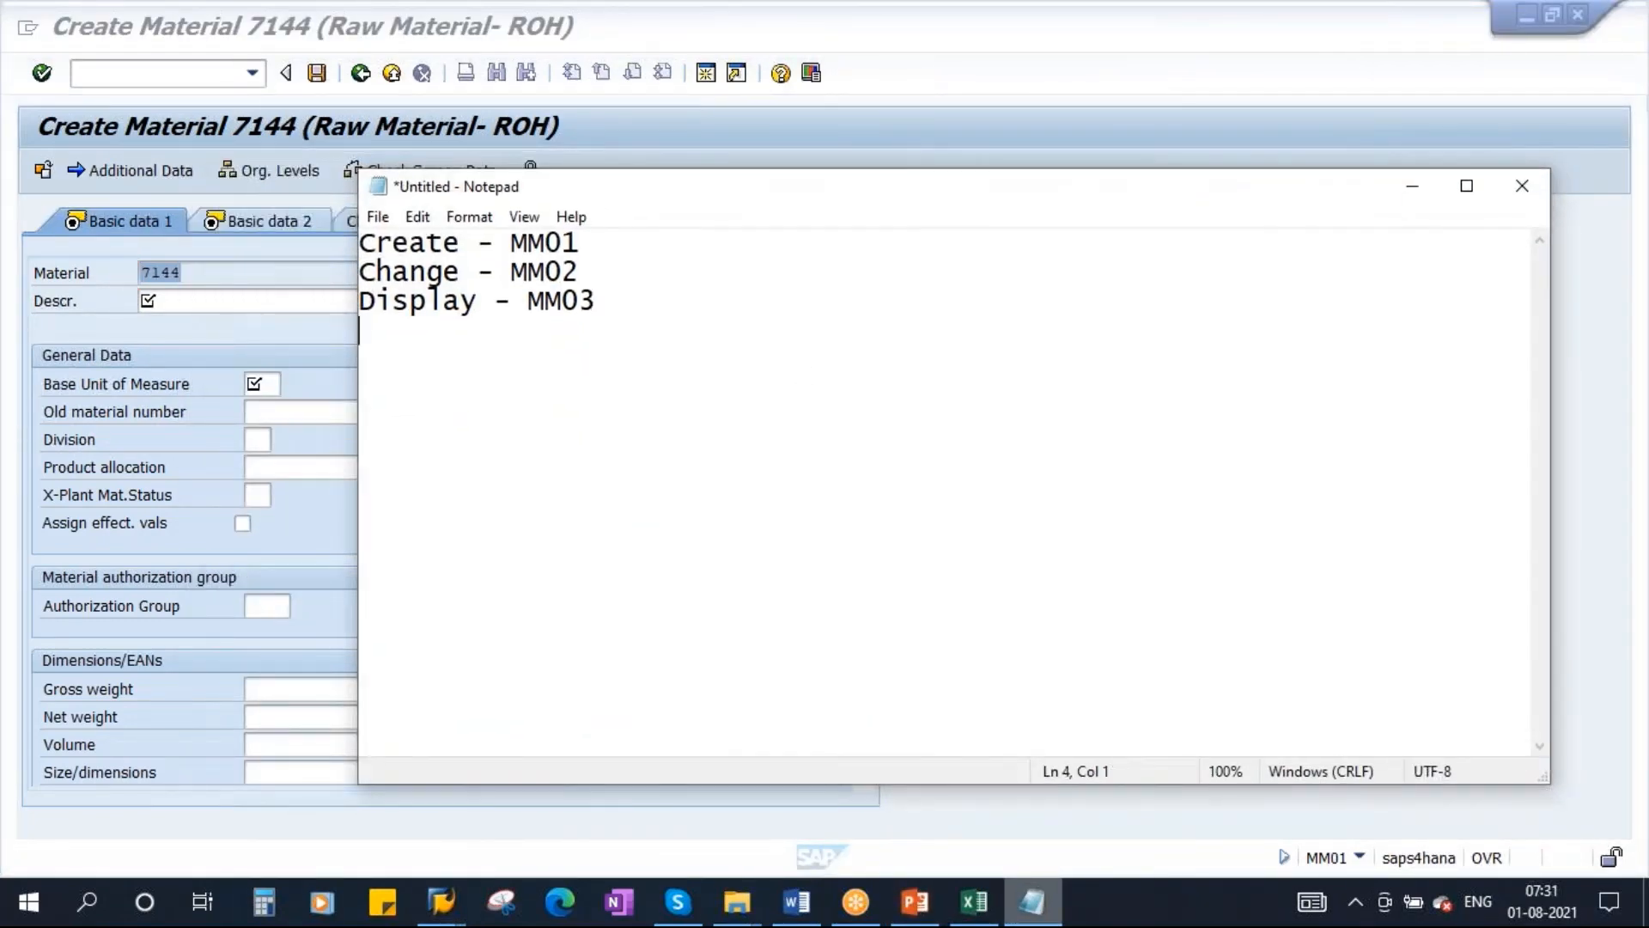
pyautogui.write('7000 - 7999')
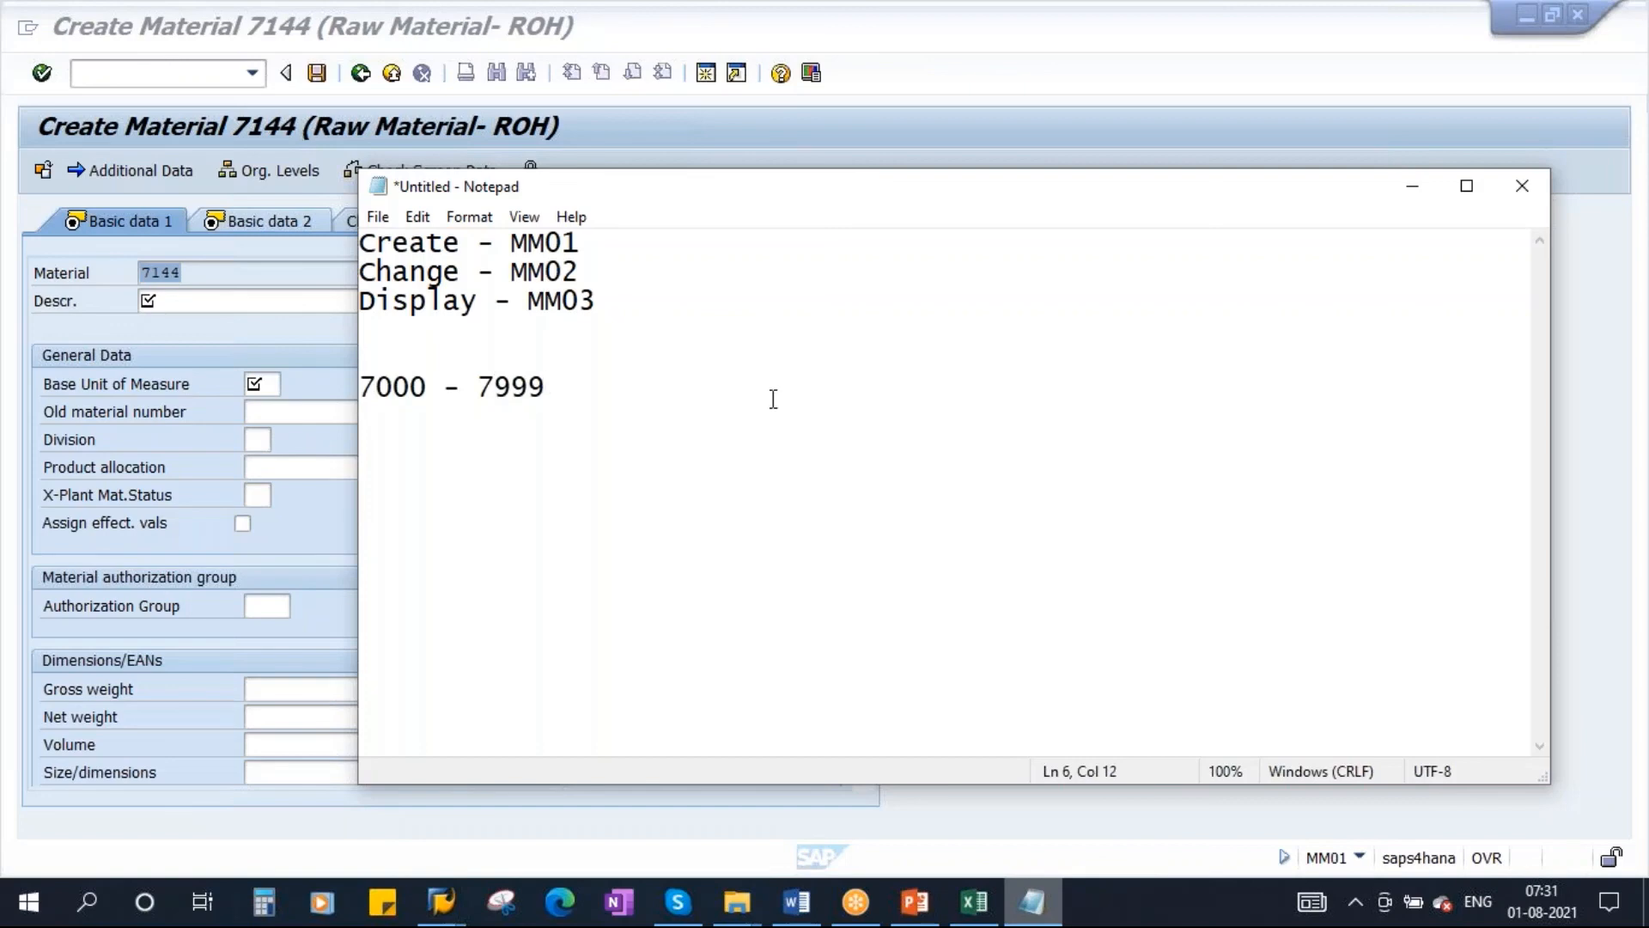
pyautogui.click(361, 388)
pyautogui.press('capslock')
pyautogui.write('ROH')
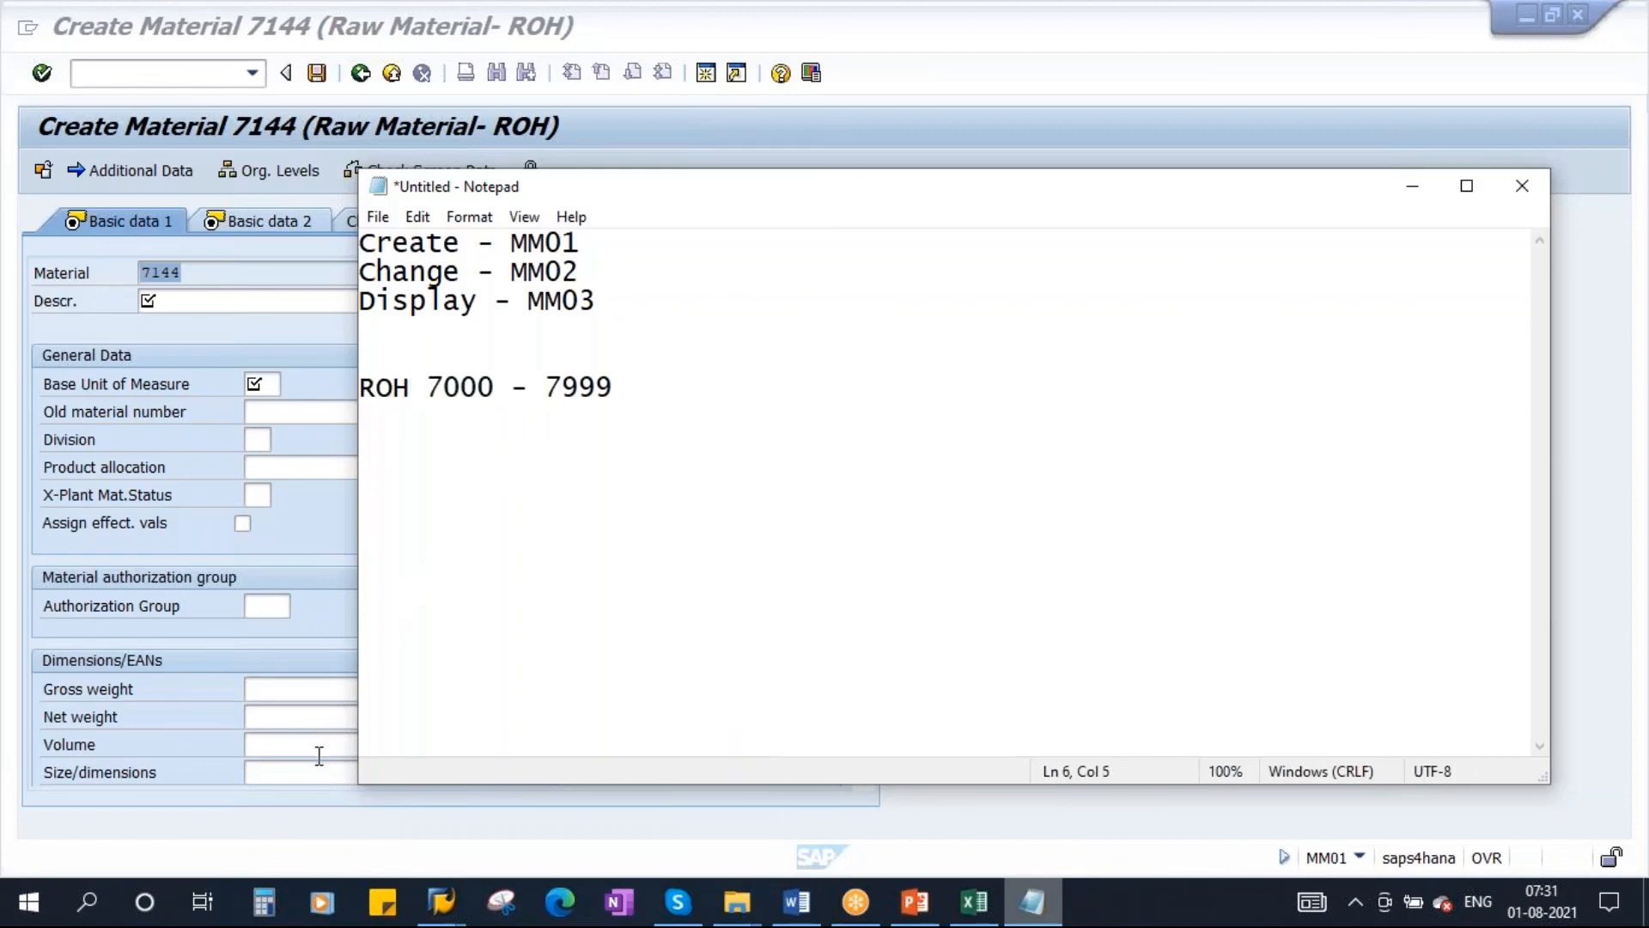
# Step: Insert "=>" between ROH and its number range, and add the sample numbers "7144,7145,7146" two lines below
pyautogui.write(' =>')
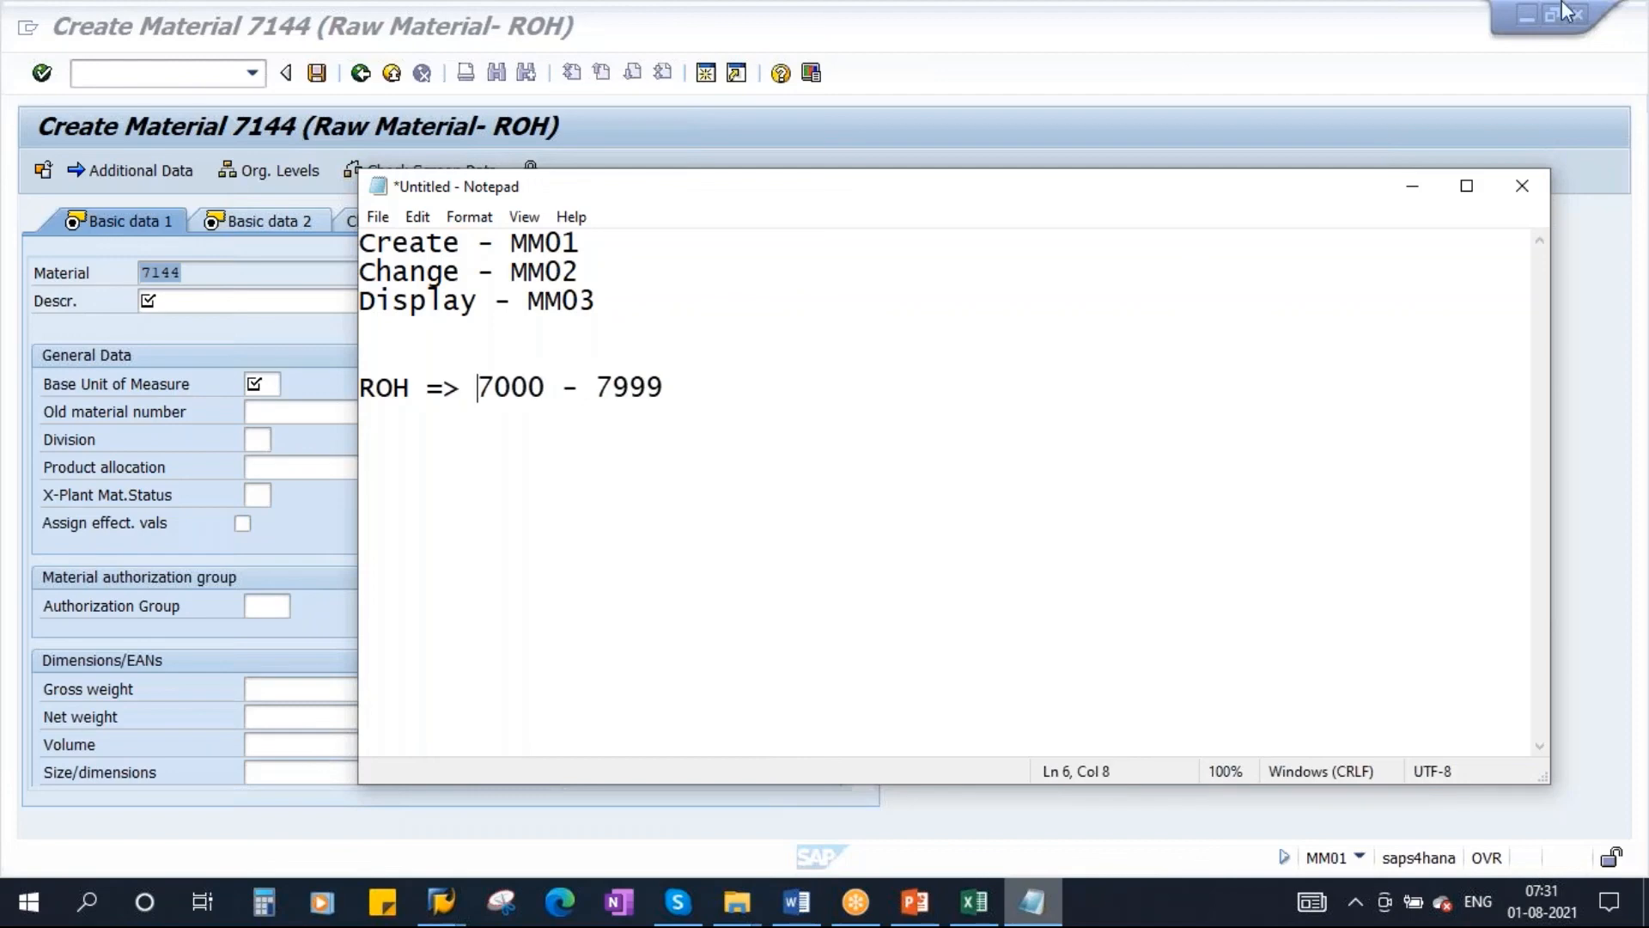
pyautogui.moveTo(476, 387); pyautogui.dragTo(651, 393)
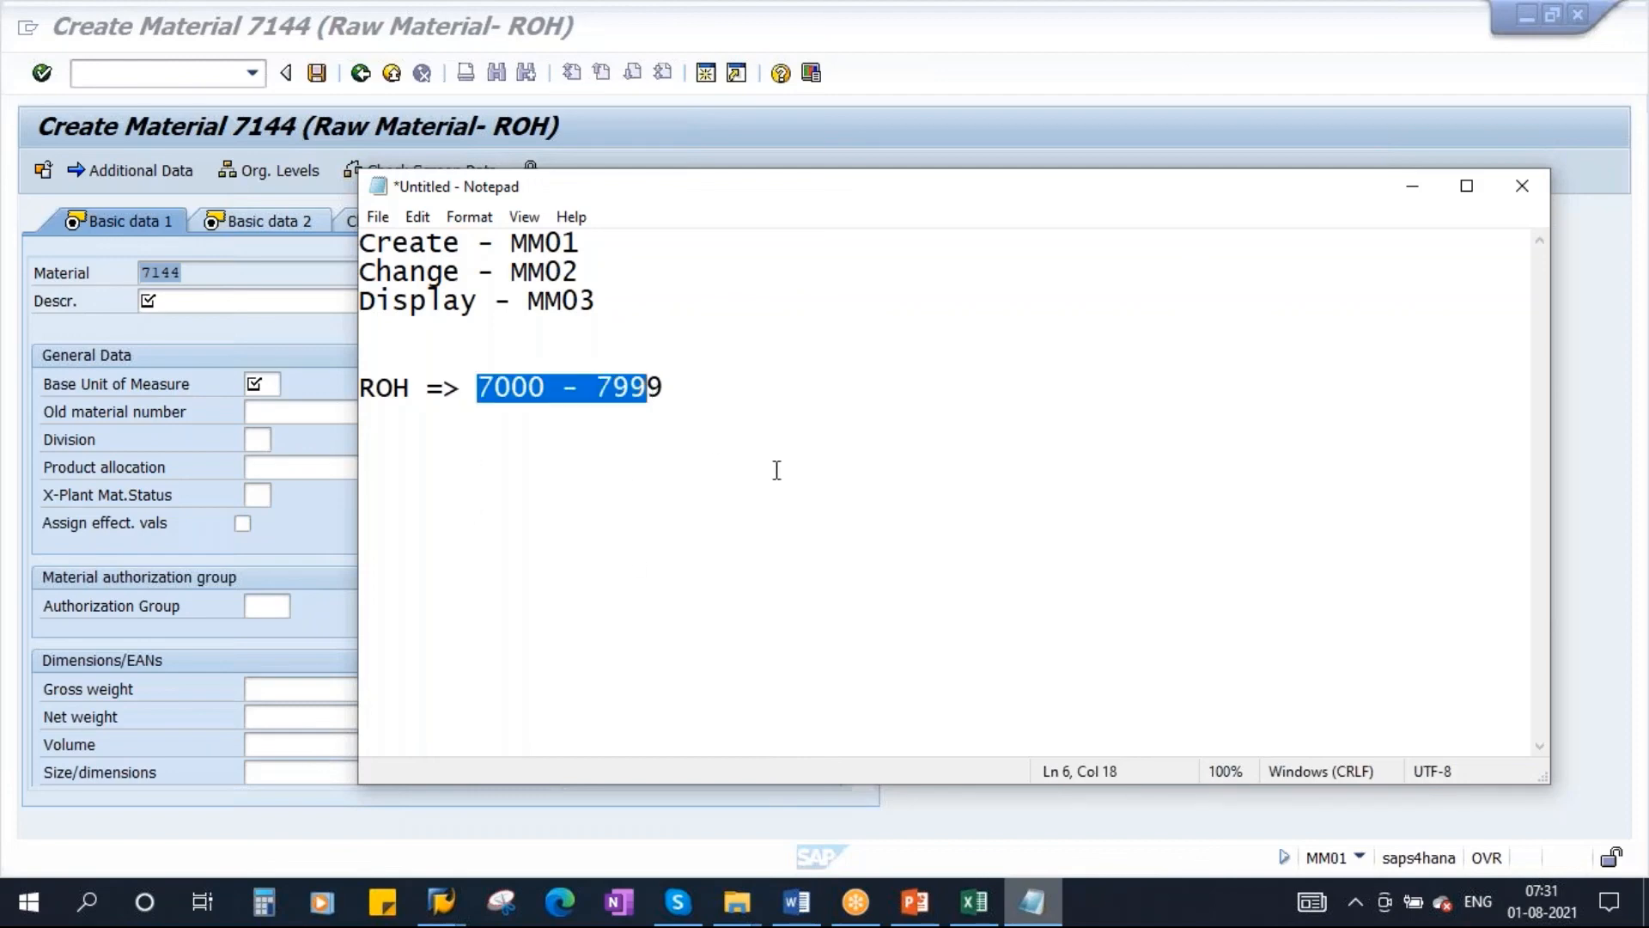
pyautogui.click(837, 418)
pyautogui.press('Return')
pyautogui.press('Return')
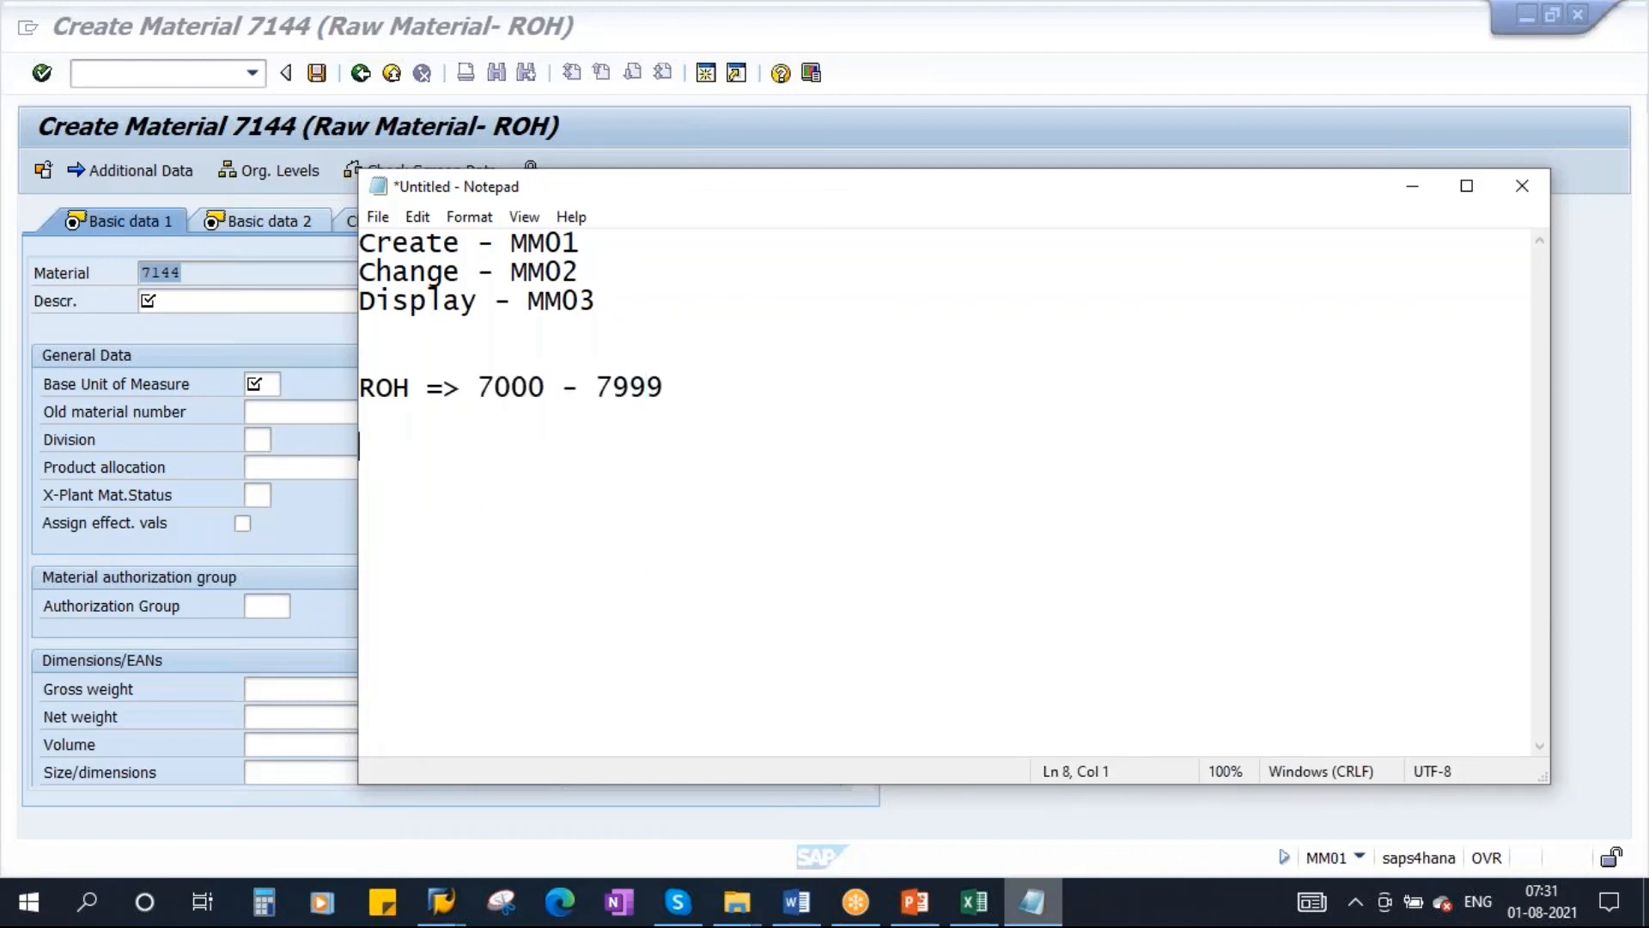
pyautogui.write('7144,7155')
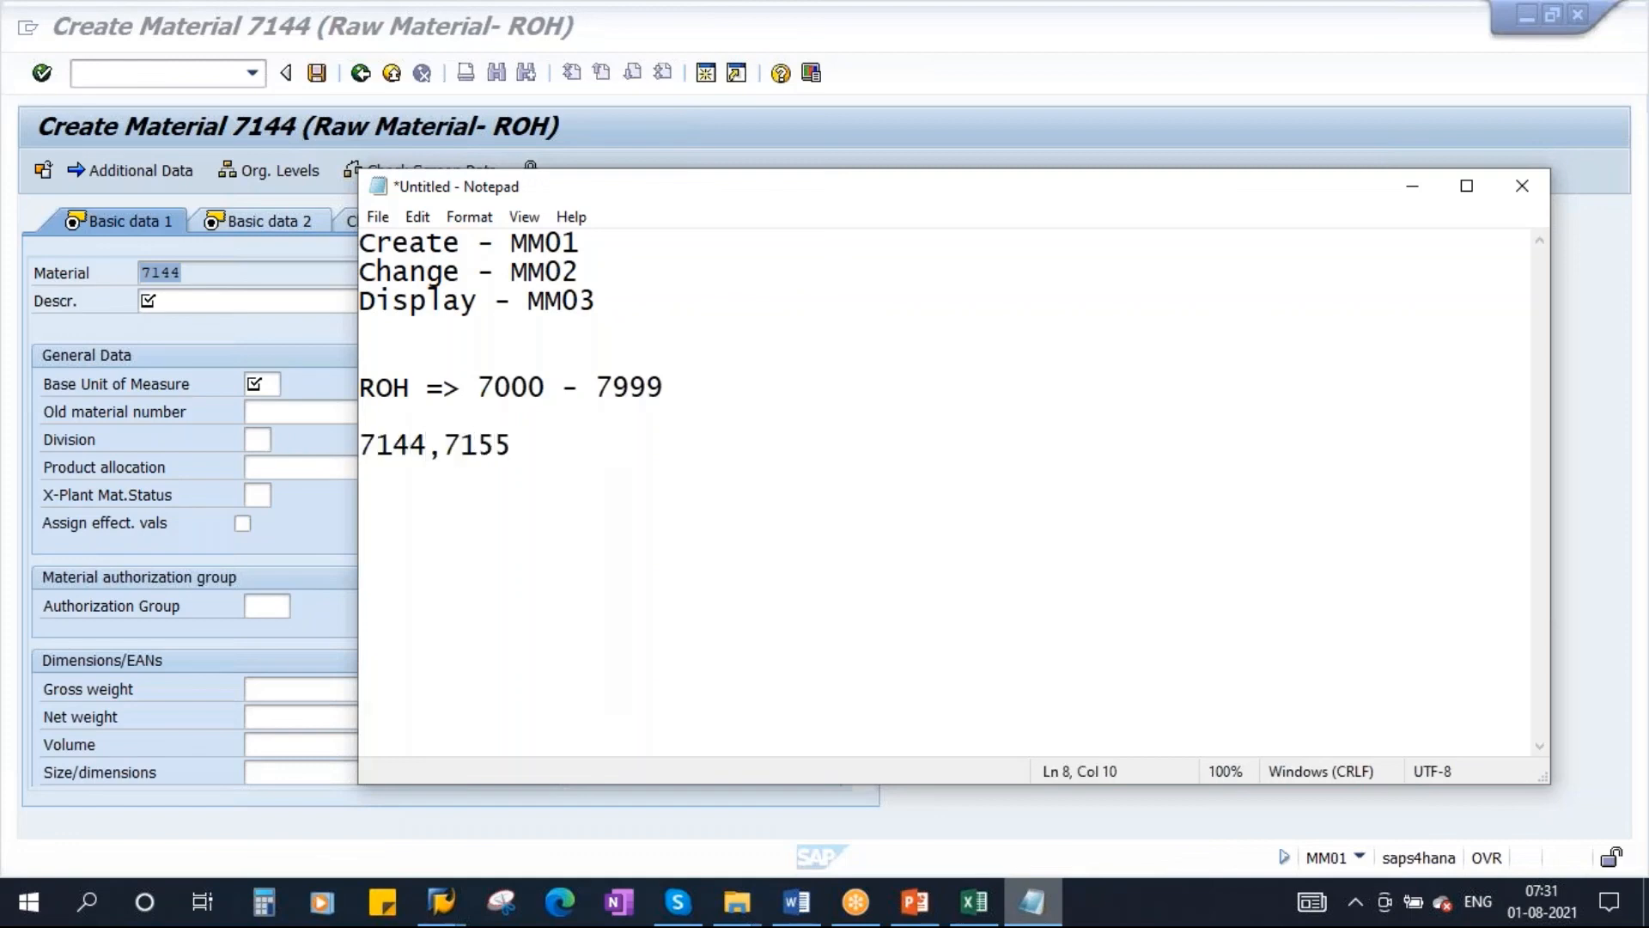
pyautogui.write(',71')
pyautogui.press('BackSpace')
pyautogui.press('BackSpace')
pyautogui.press('BackSpace')
pyautogui.press('BackSpace')
pyautogui.press('BackSpace')
pyautogui.write('45,7146')
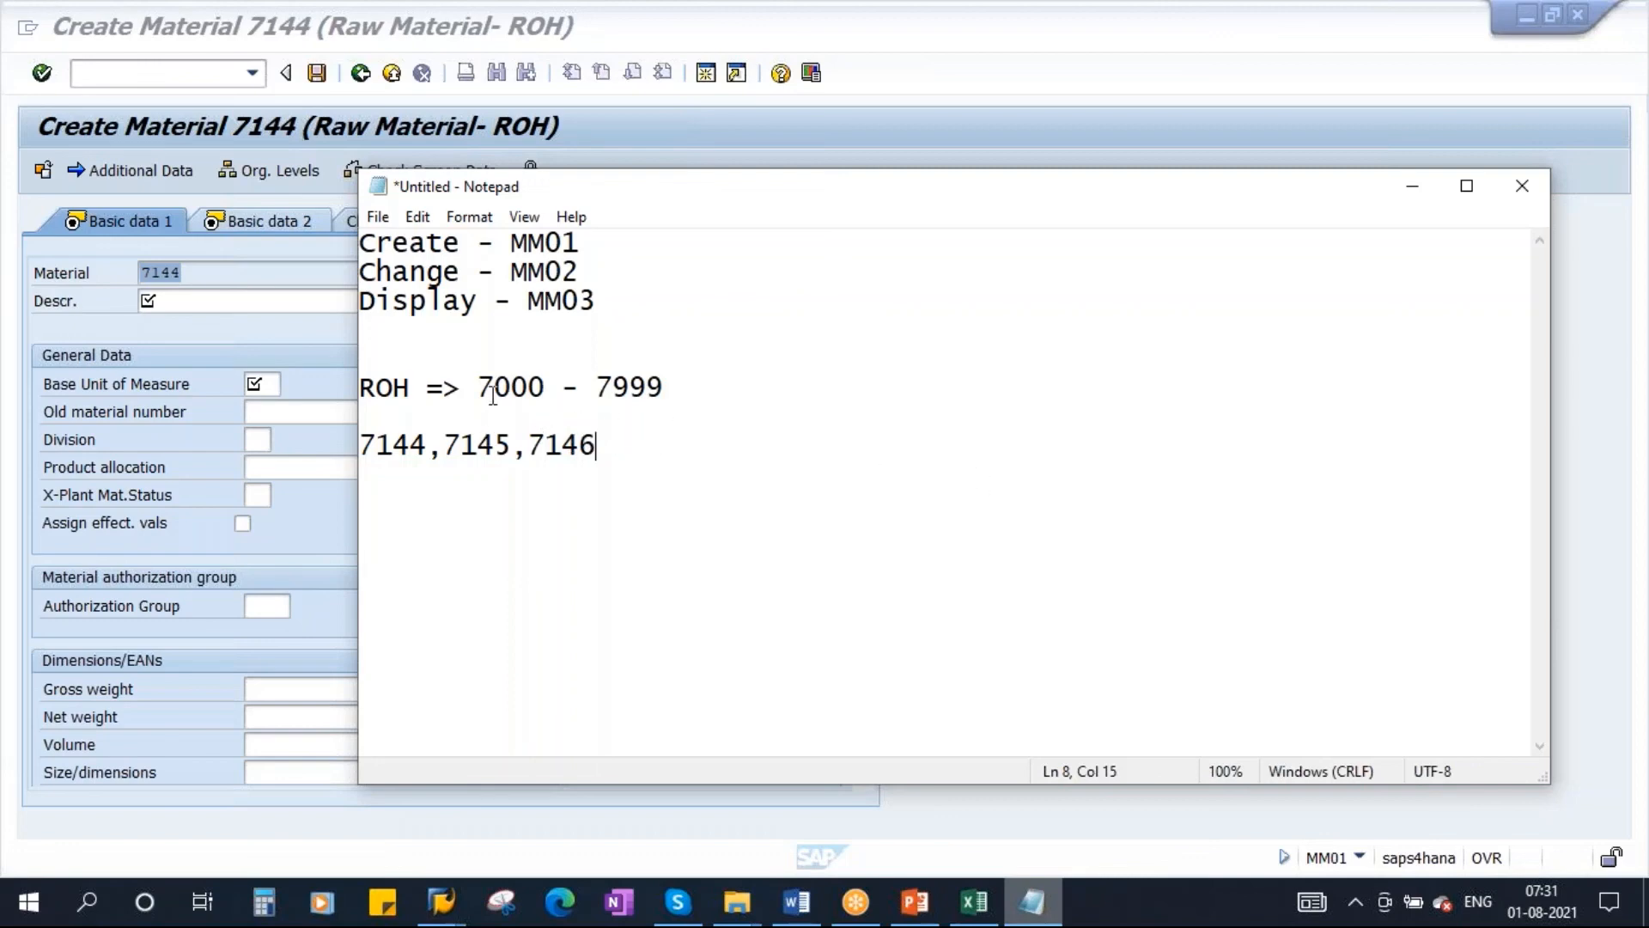
# Step: Highlight the ROH number range and the sample numbers, and return to the material creation screen in SAP
pyautogui.moveTo(479, 387); pyautogui.dragTo(683, 388)
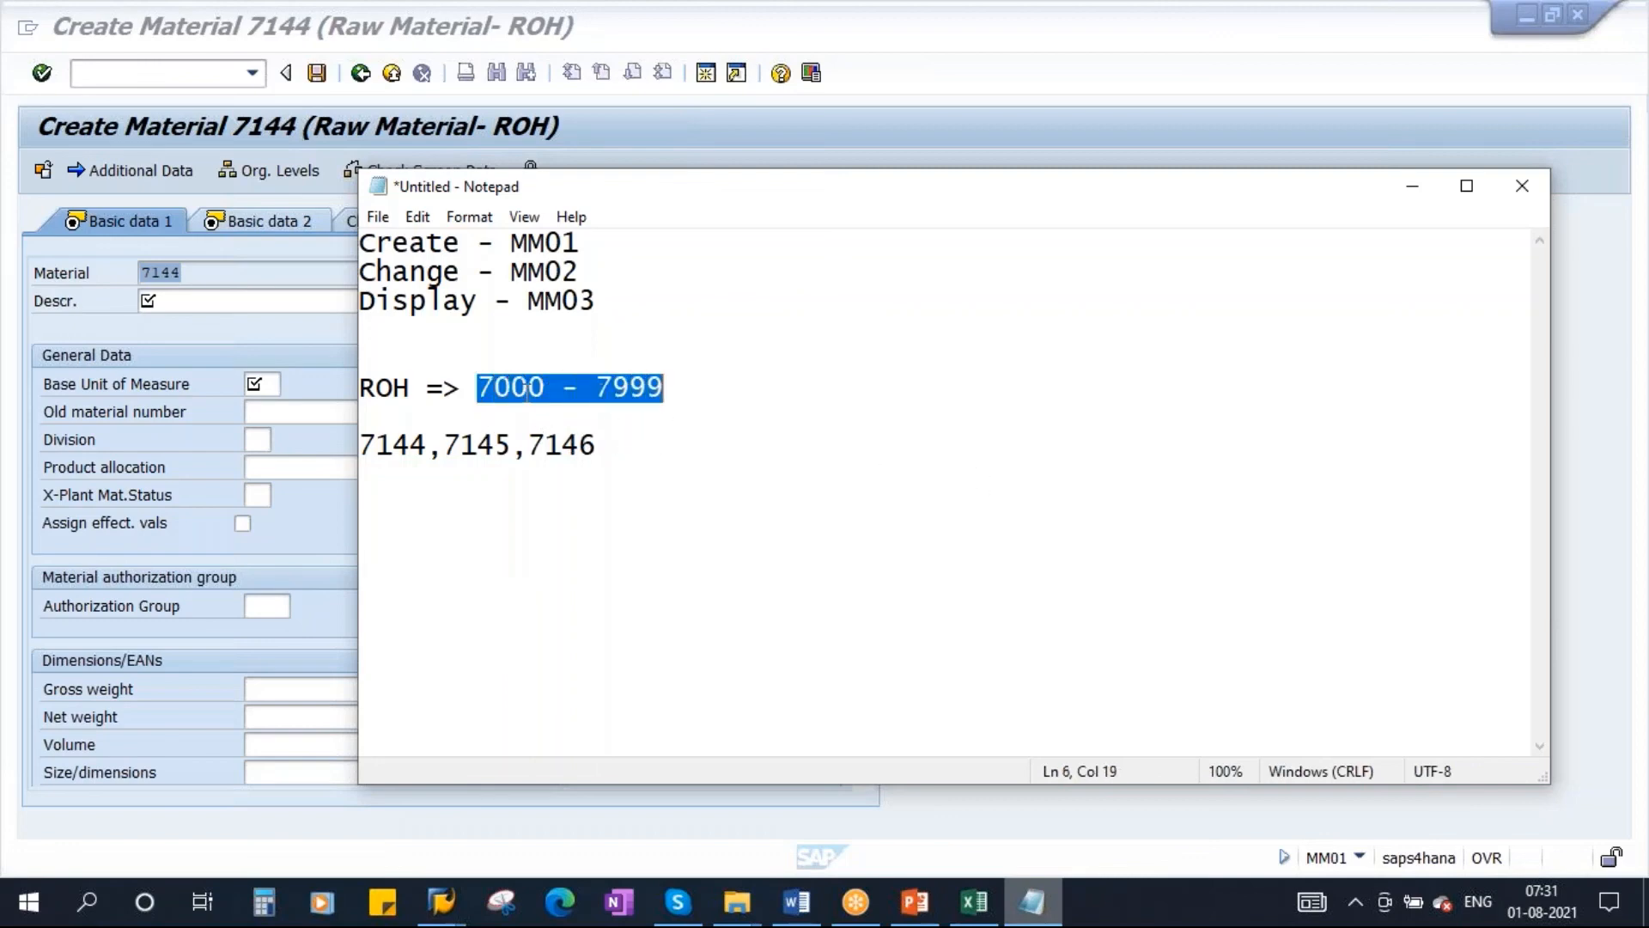
pyautogui.moveTo(494, 388); pyautogui.dragTo(658, 393)
pyautogui.moveTo(362, 436); pyautogui.dragTo(682, 471)
pyautogui.click(681, 472)
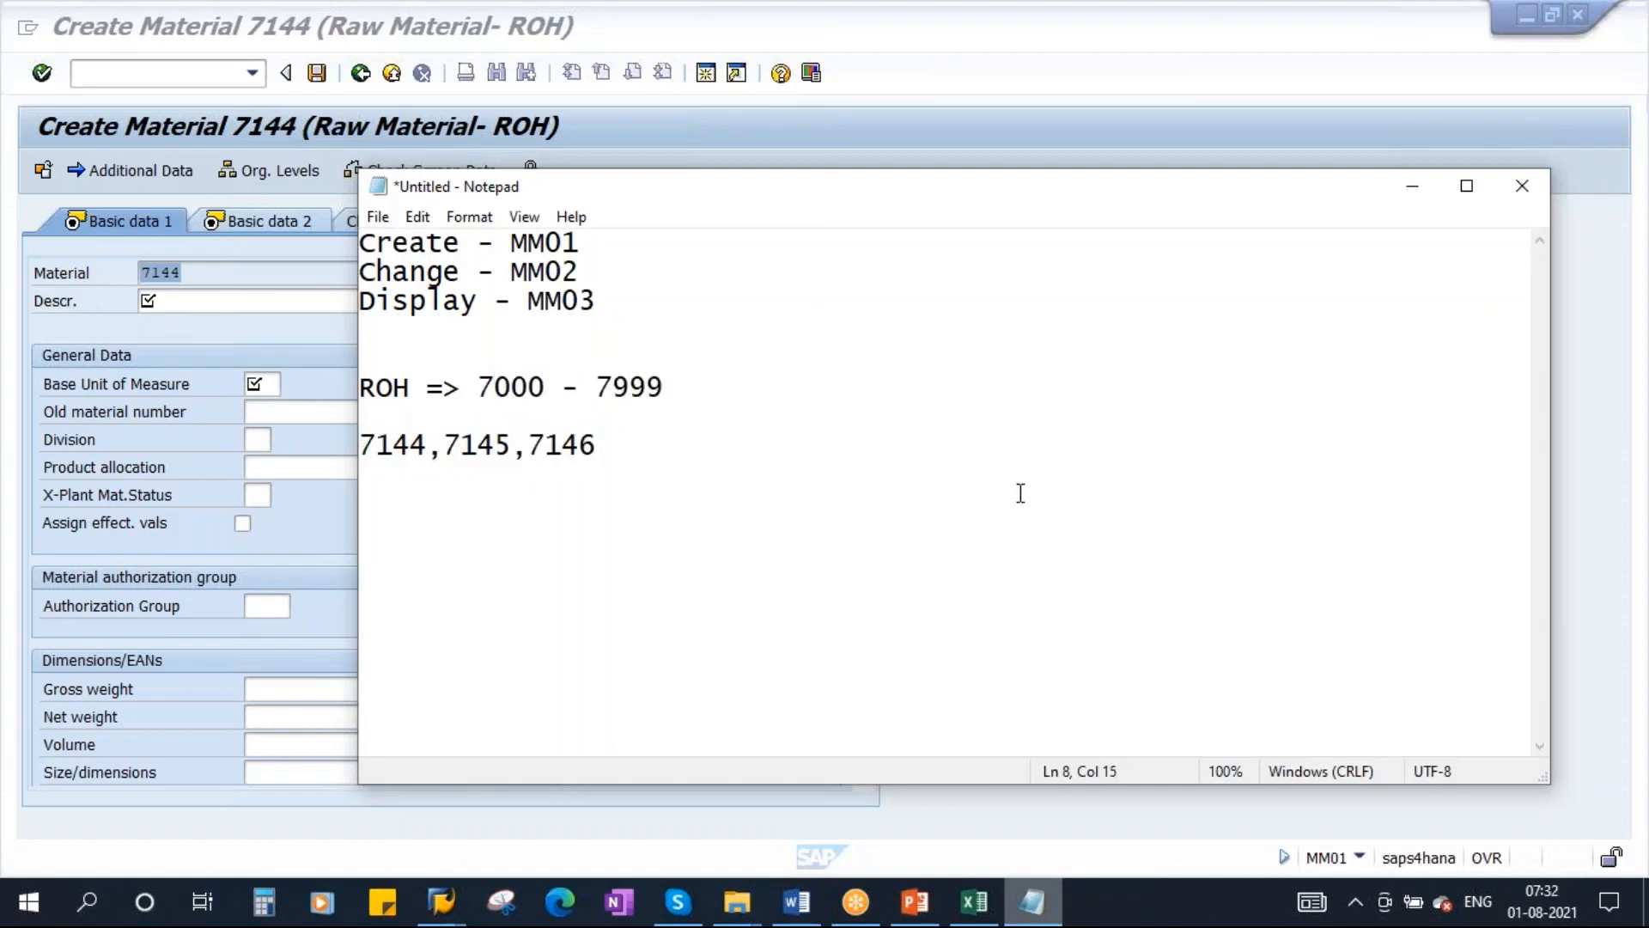
pyautogui.click(1412, 191)
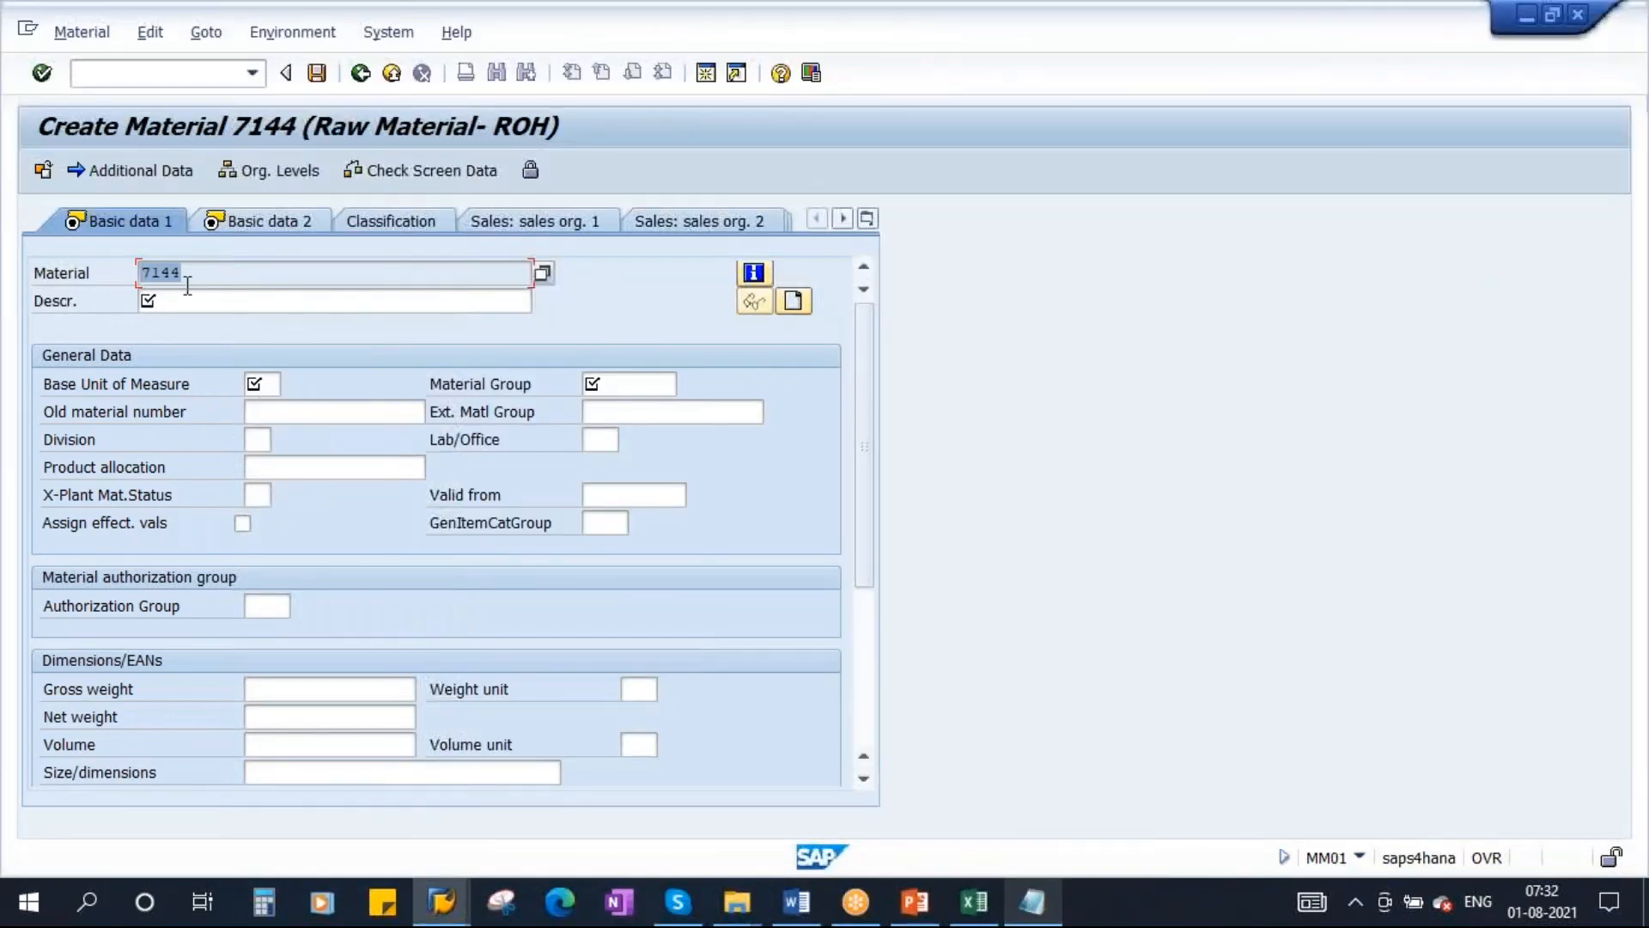
# Step: Switch back to Notepad and add the heading "Internal Numbering - System" directly above the ROH number range line
pyautogui.click(1031, 901)
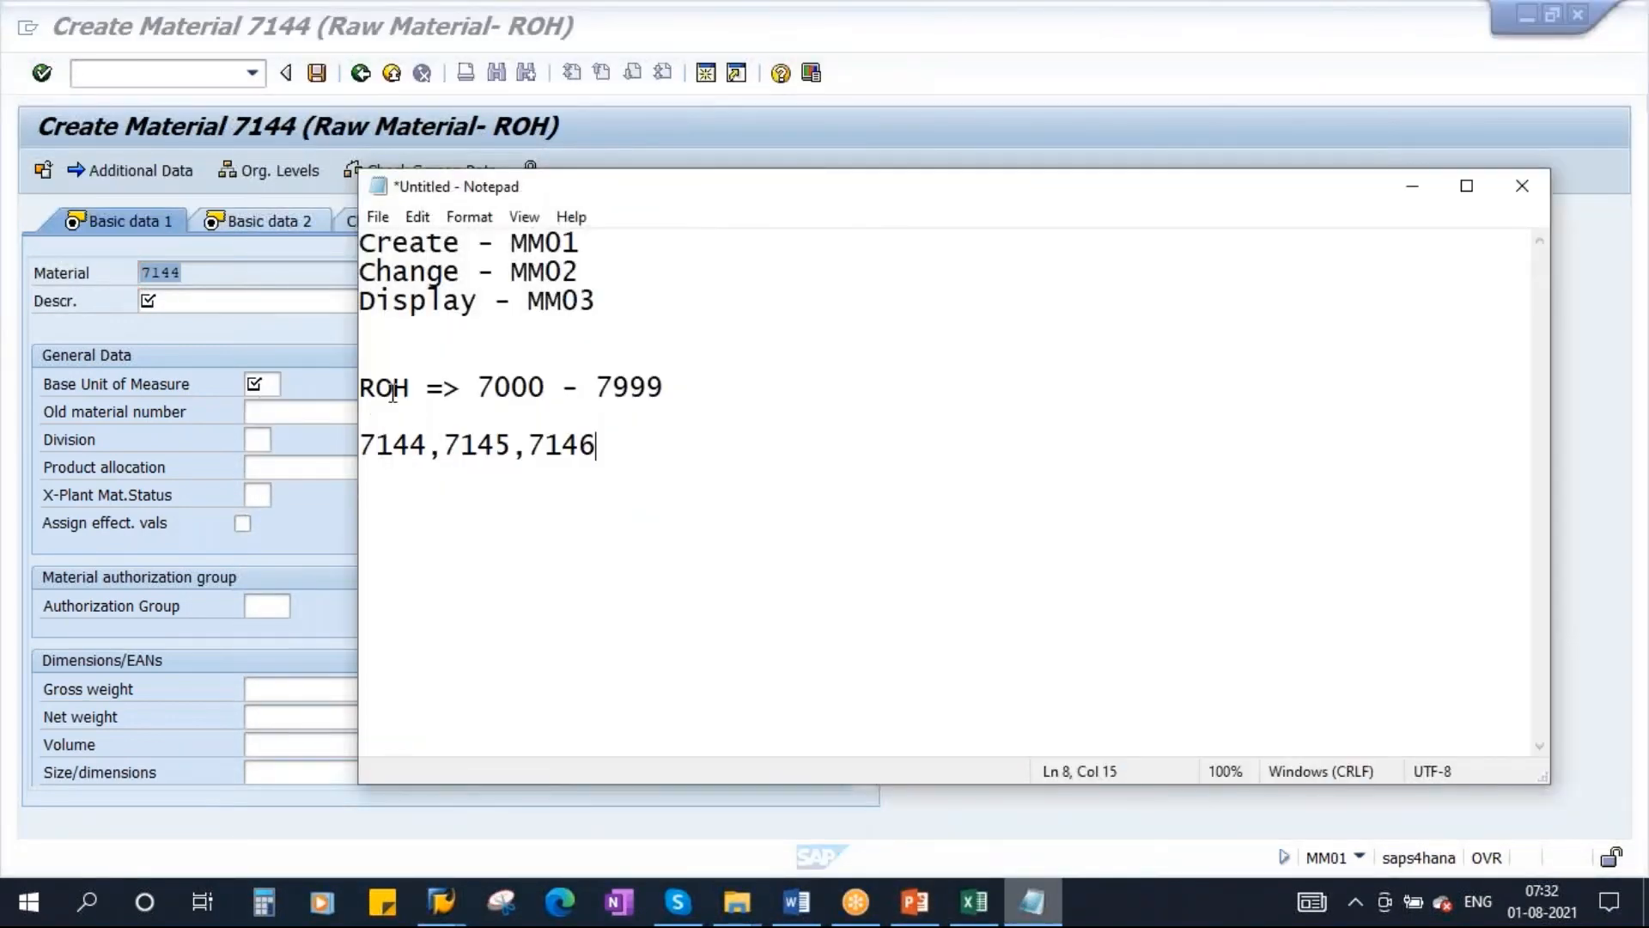
pyautogui.click(377, 360)
pyautogui.write('In')
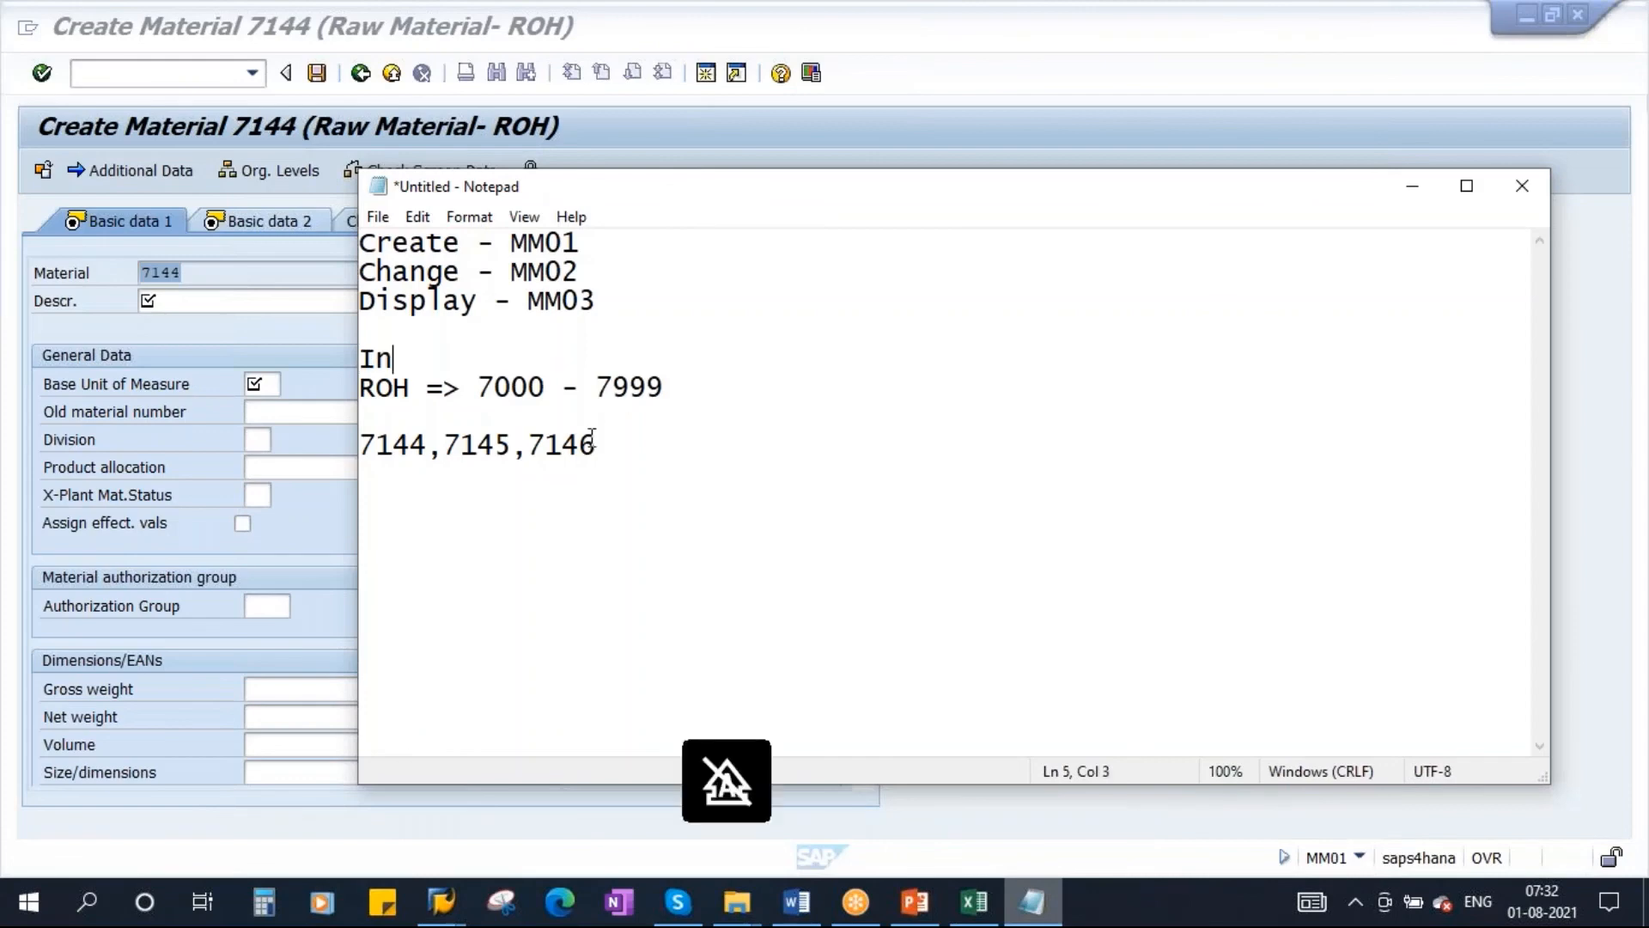
pyautogui.write('ternal N')
pyautogui.press('capslock')
pyautogui.write('umbering')
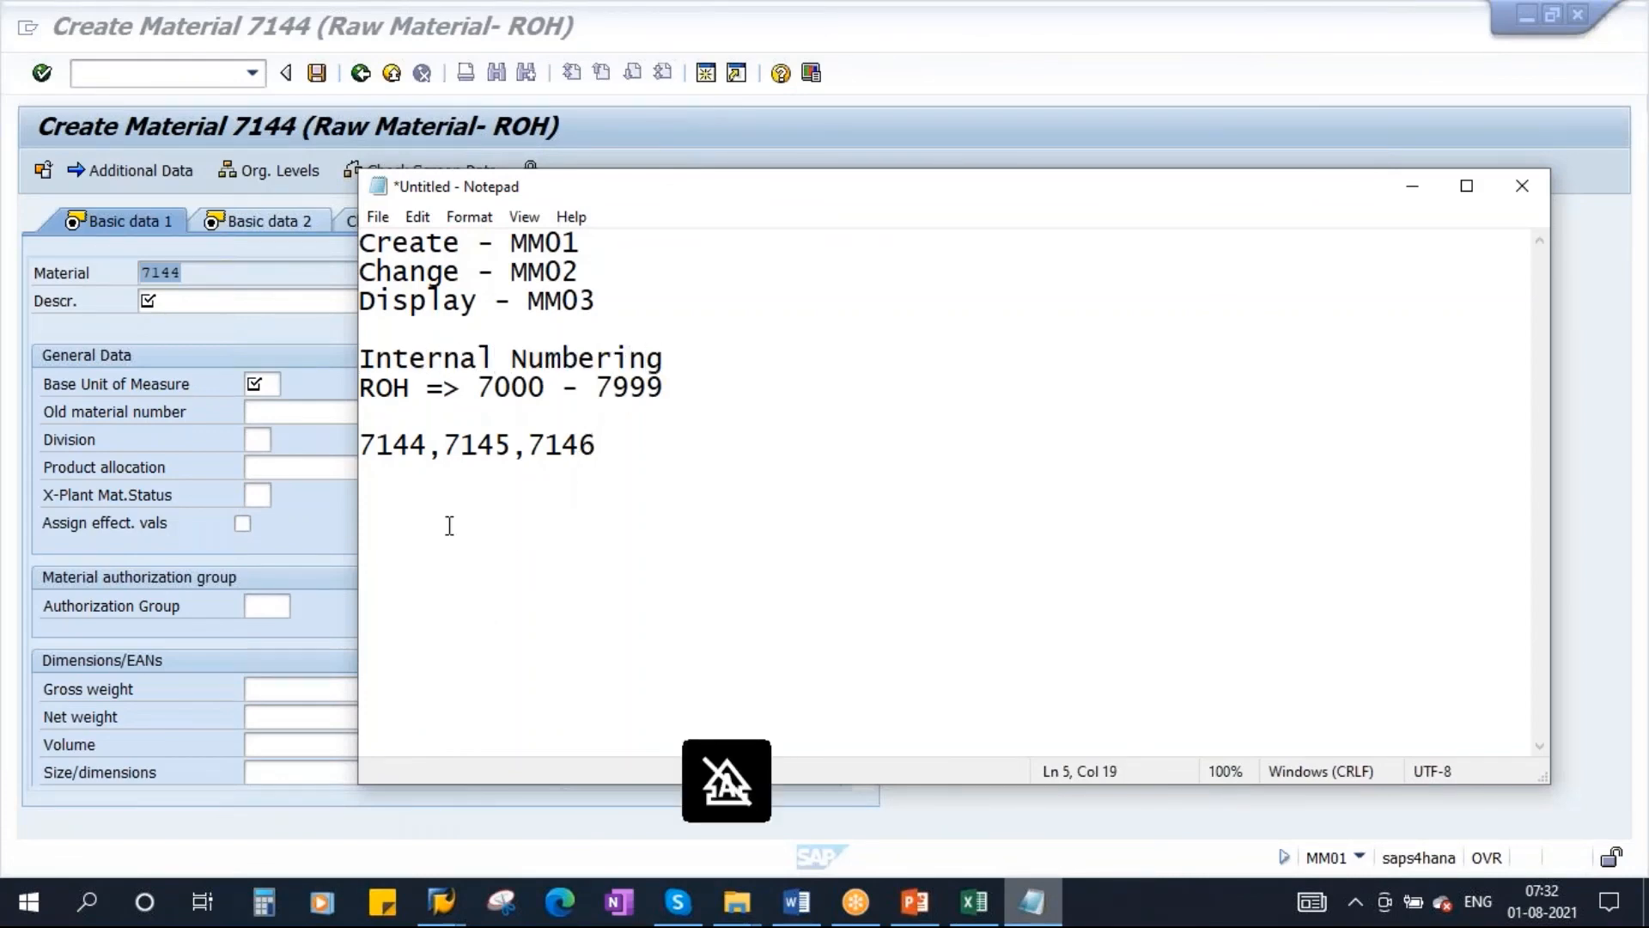
pyautogui.write(' -')
pyautogui.press('capslock')
pyautogui.write('S')
pyautogui.press('capslock')
pyautogui.write('ystem wil')
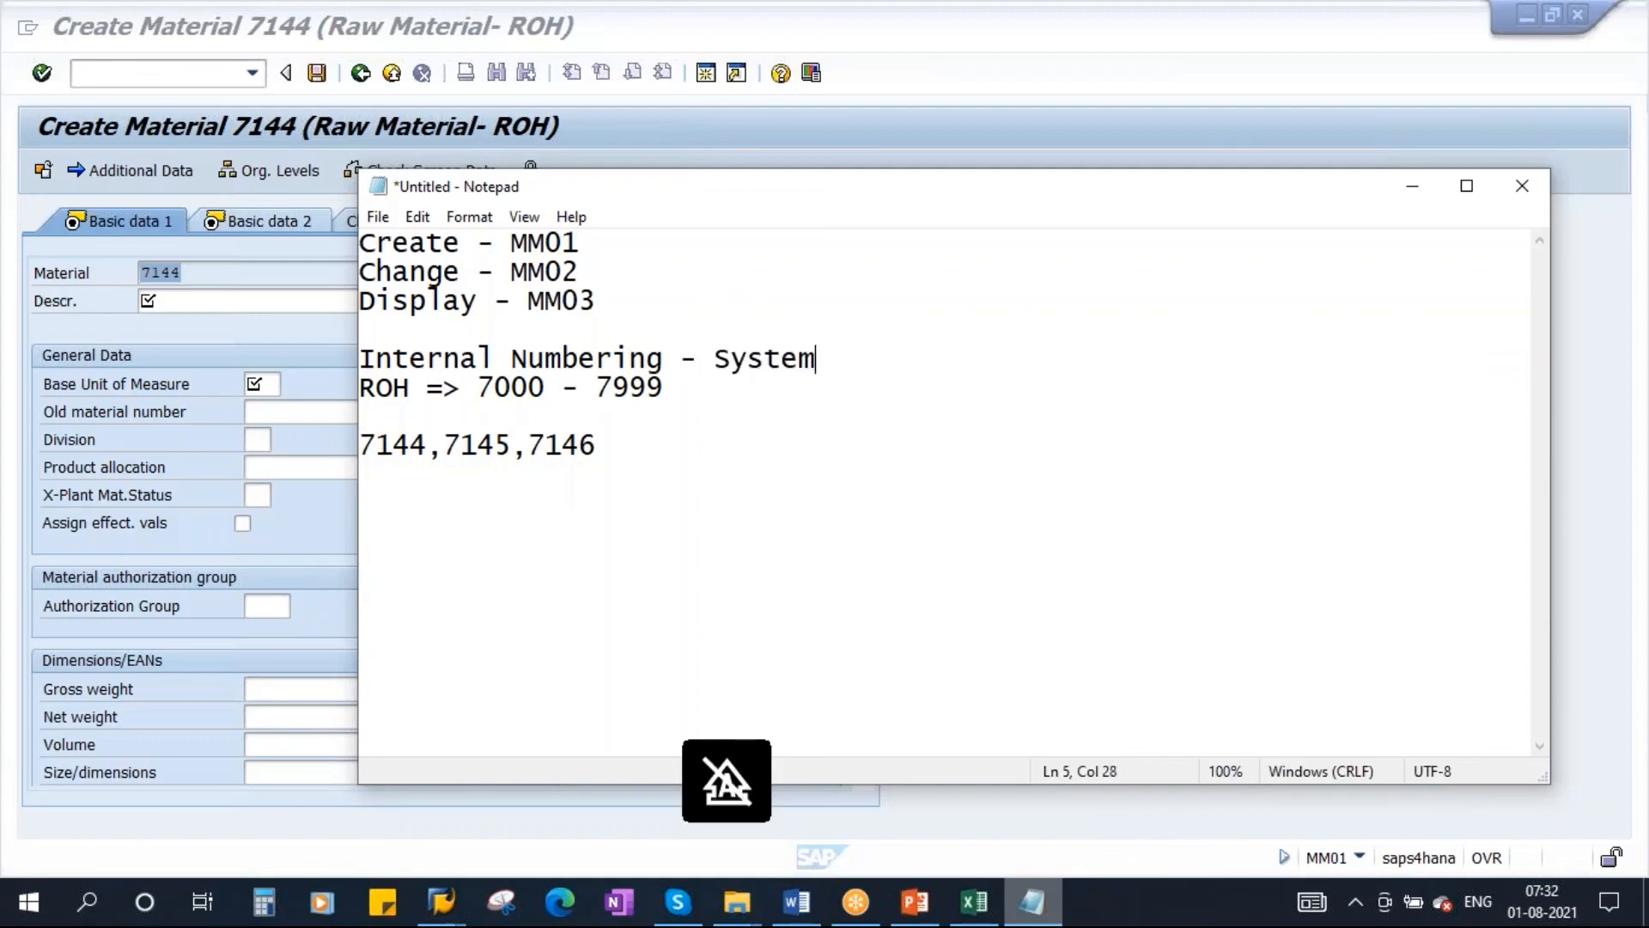